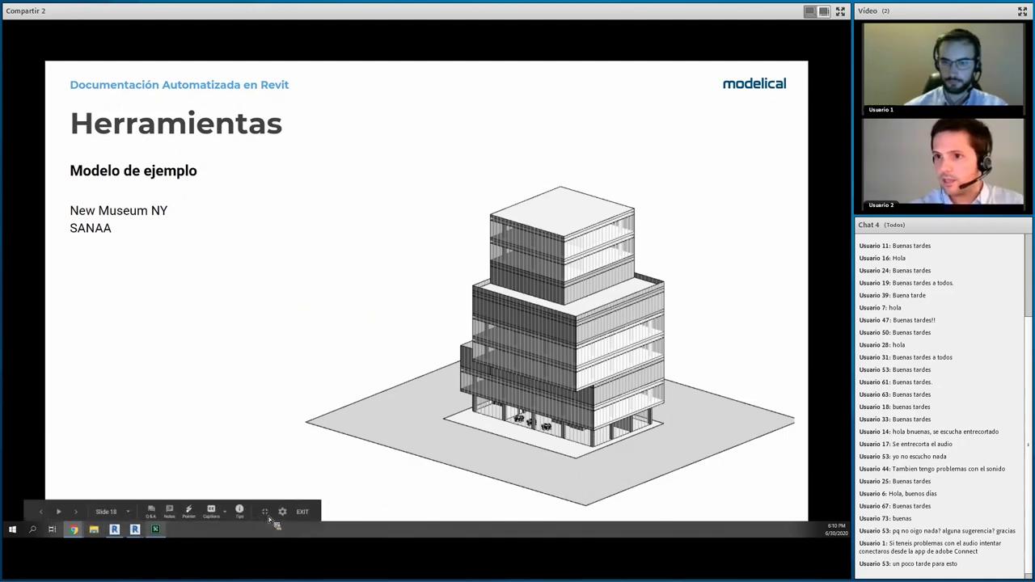
# Step: Switch from the slideshow to the Revit window showing the New Museum NY 3D view
pyautogui.click(124, 535)
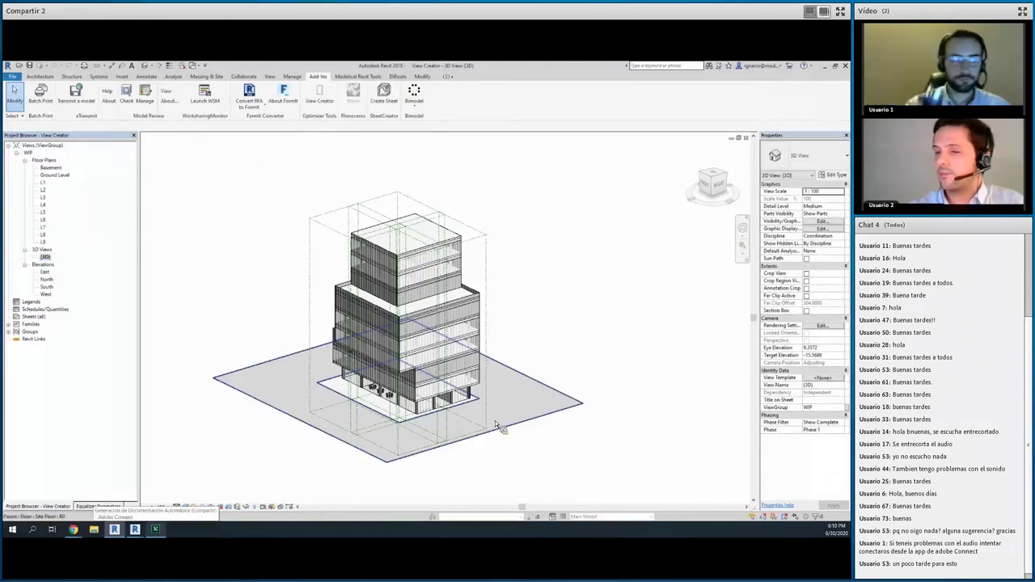
pyautogui.moveTo(492, 434)
pyautogui.mouseDown(button='middle')
pyautogui.moveTo(499, 355)
pyautogui.moveTo(434, 418)
pyautogui.mouseUp(button='middle')
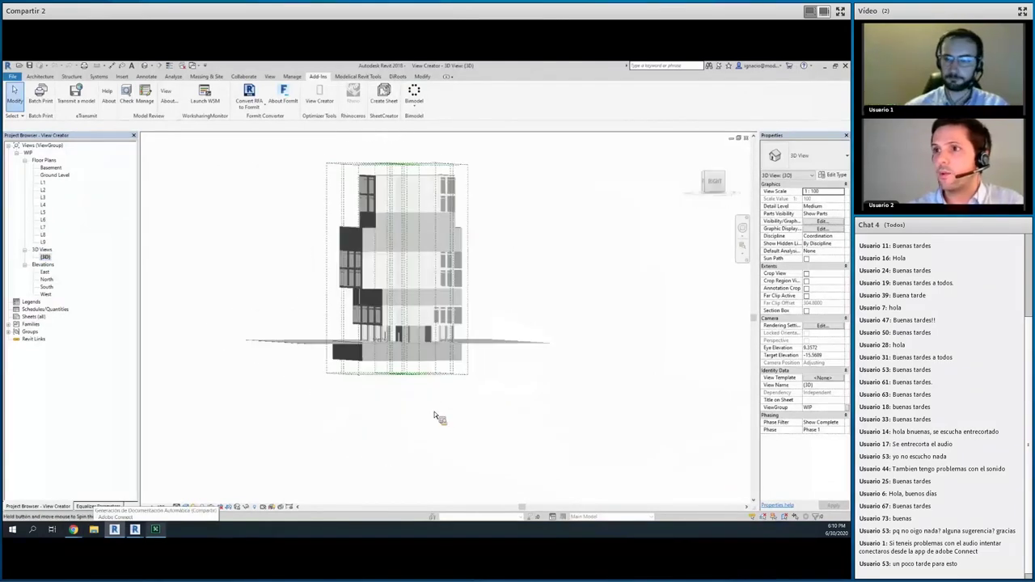
pyautogui.keyDown('shift'); pyautogui.moveTo(518, 423); pyautogui.dragTo(501, 439, button='middle'); pyautogui.keyUp('shift')
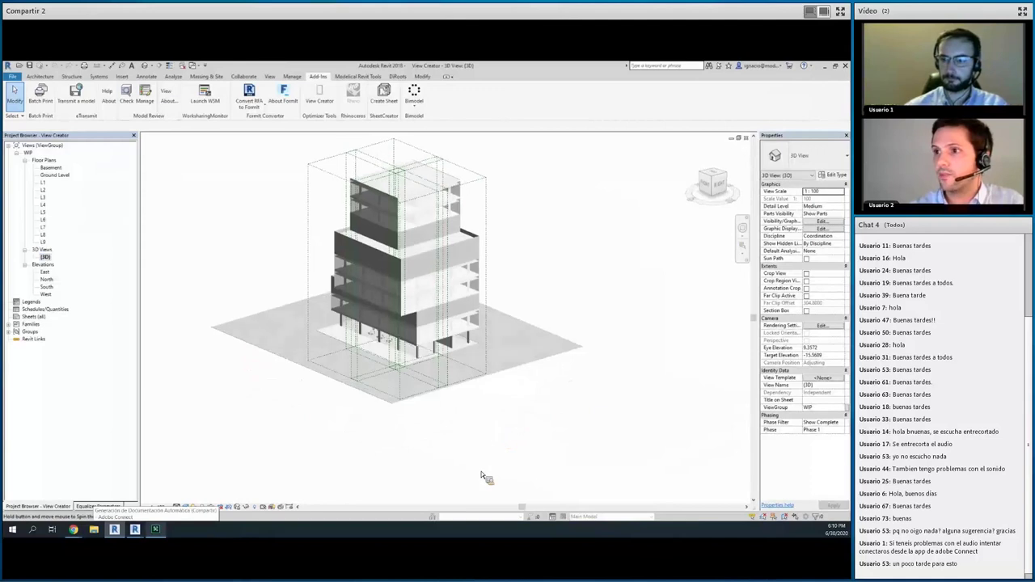
pyautogui.keyDown('shift'); pyautogui.moveTo(485, 478); pyautogui.dragTo(394, 195, button='middle'); pyautogui.keyUp('shift')
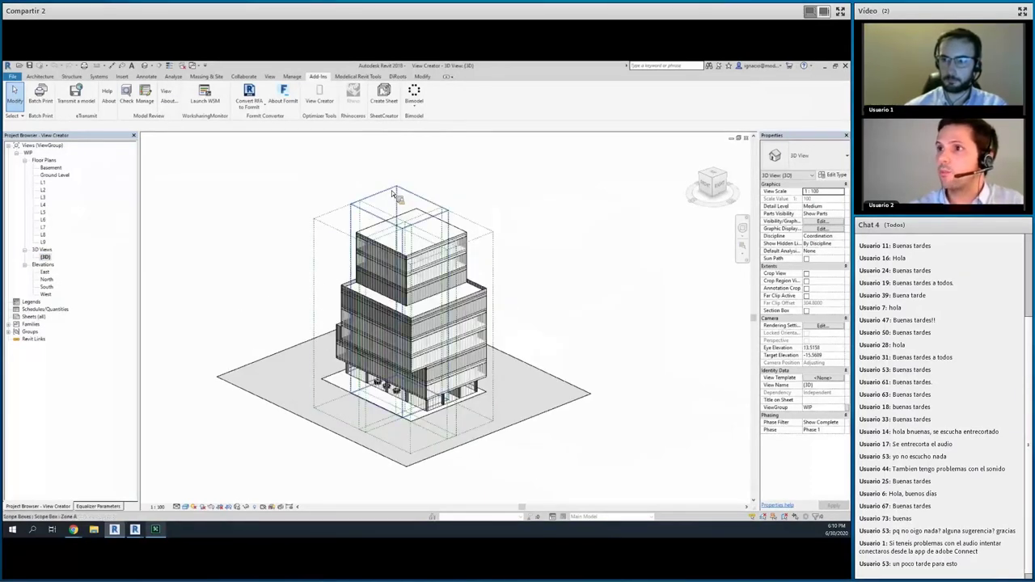
pyautogui.click(392, 191)
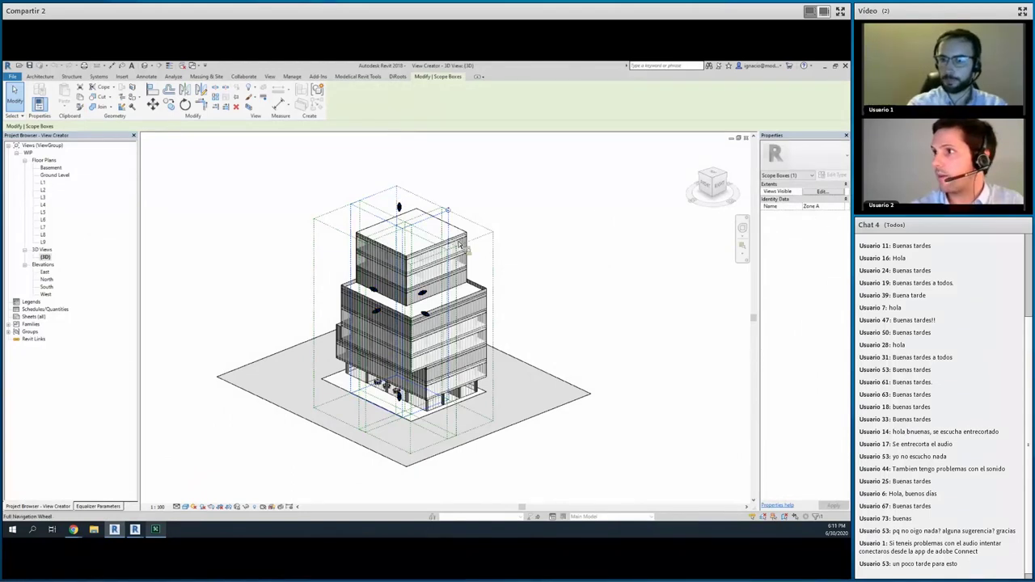
pyautogui.moveTo(531, 245); pyautogui.dragTo(529, 237, button='middle')
pyautogui.click(269, 76)
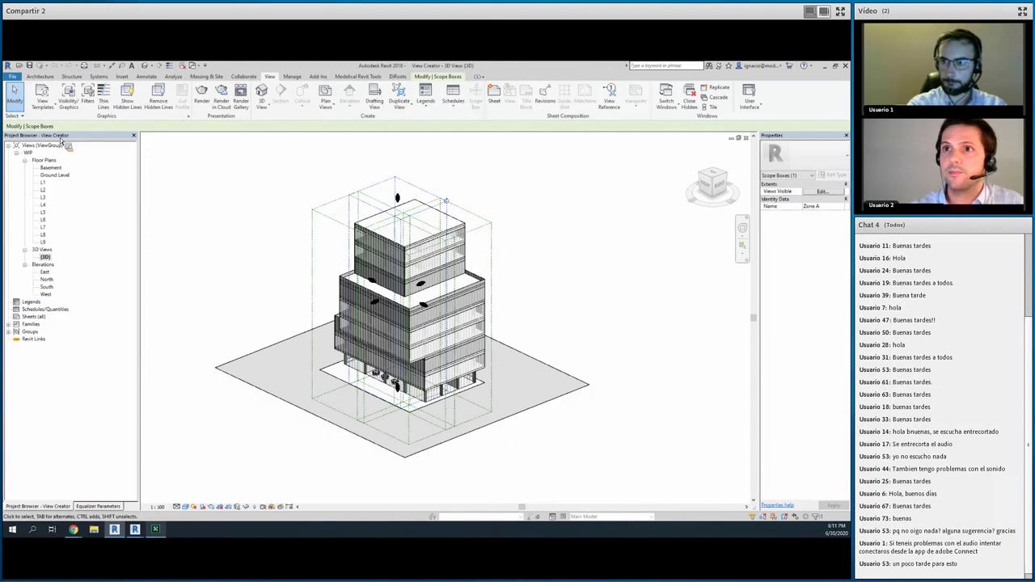
pyautogui.click(43, 101)
pyautogui.click(80, 155)
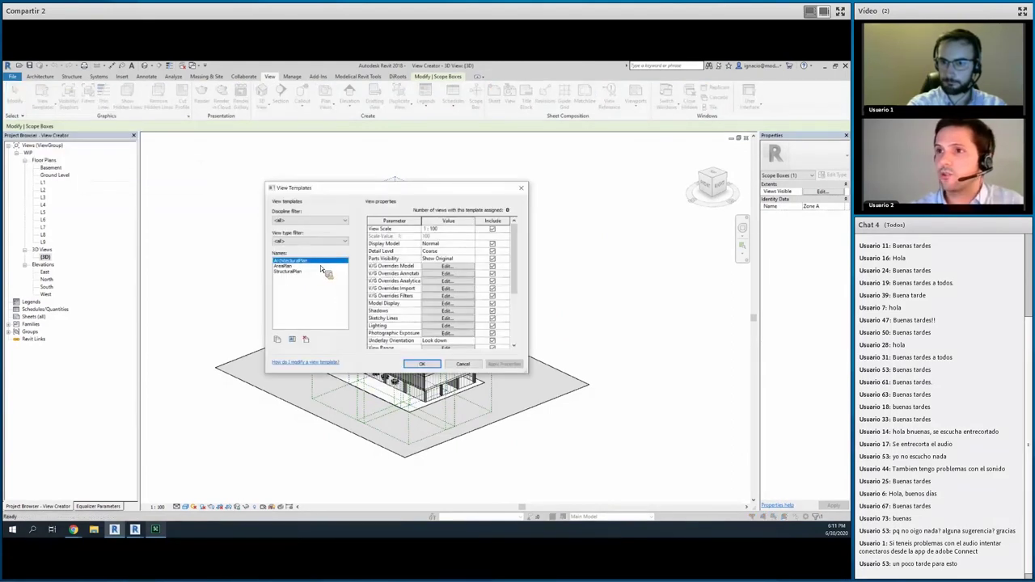
pyautogui.click(521, 188)
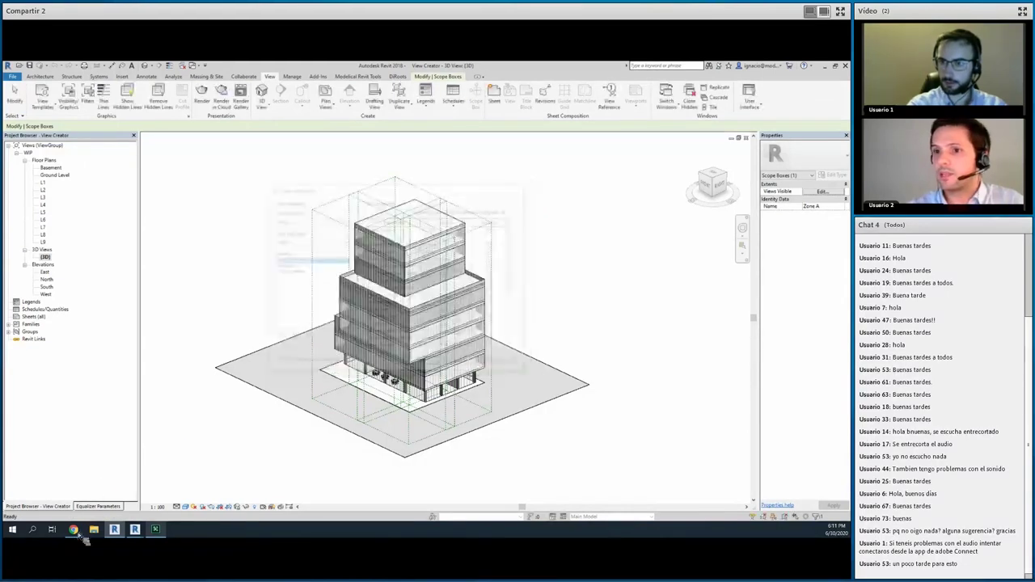
# Step: Show slide 19, the View Creator slide, in Chrome, then return to the Revit model
pyautogui.moveTo(73, 529)
pyautogui.click(49, 489)
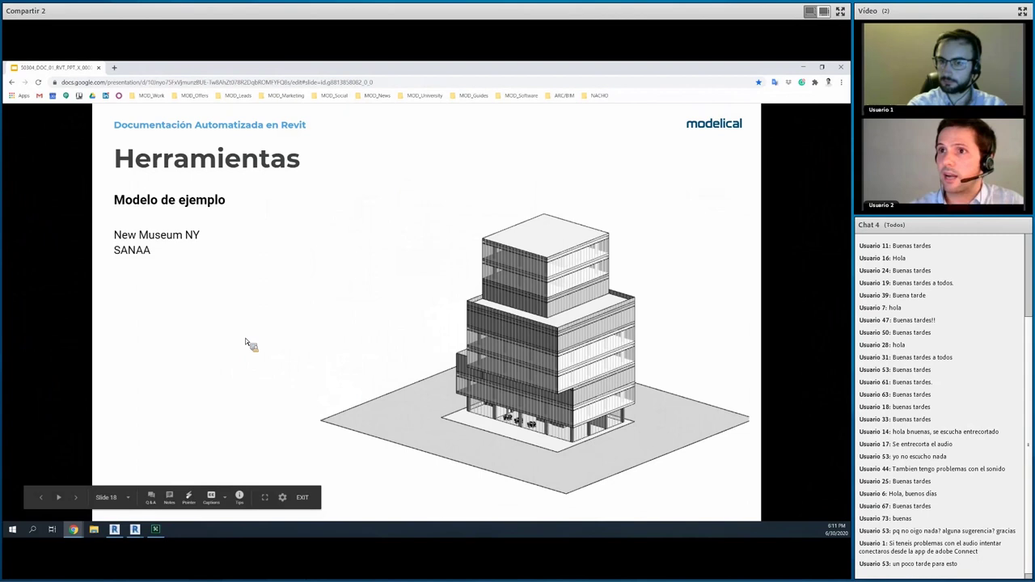
pyautogui.click(245, 339)
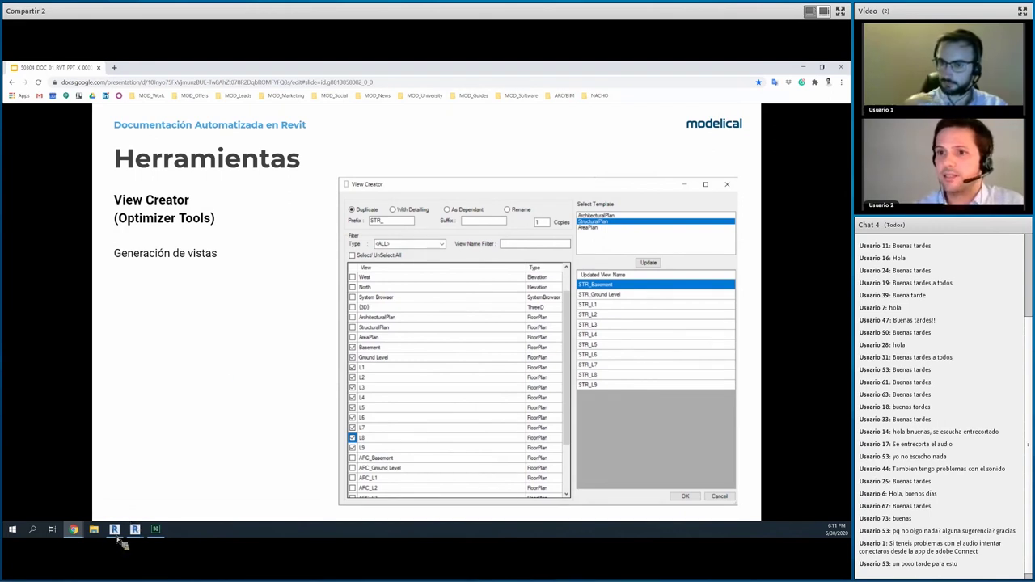
pyautogui.click(117, 505)
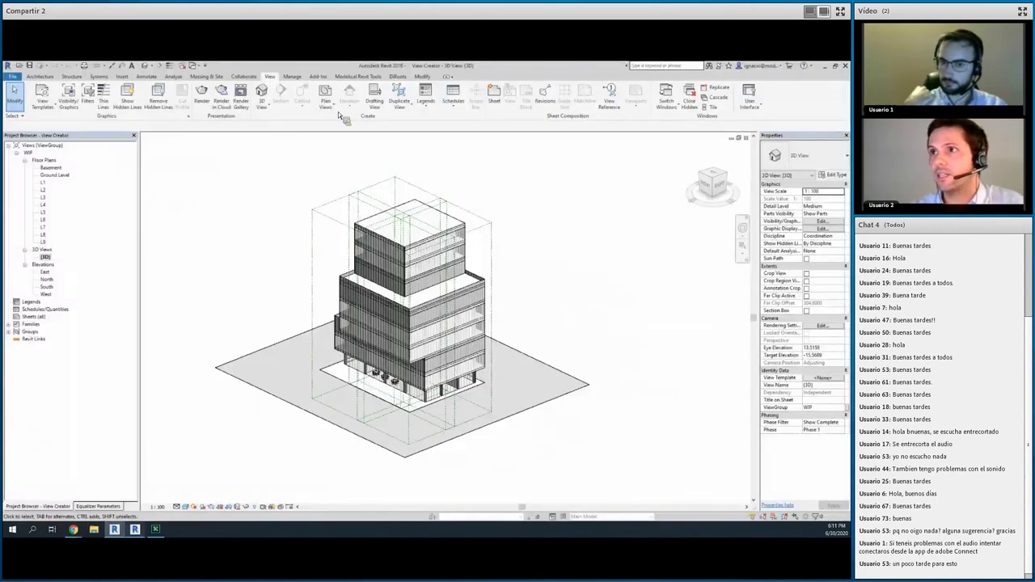
# Step: Launch View Creator from Add-Ins and name the new plans with prefix ARC_ and suffix _1-100
pyautogui.click(318, 76)
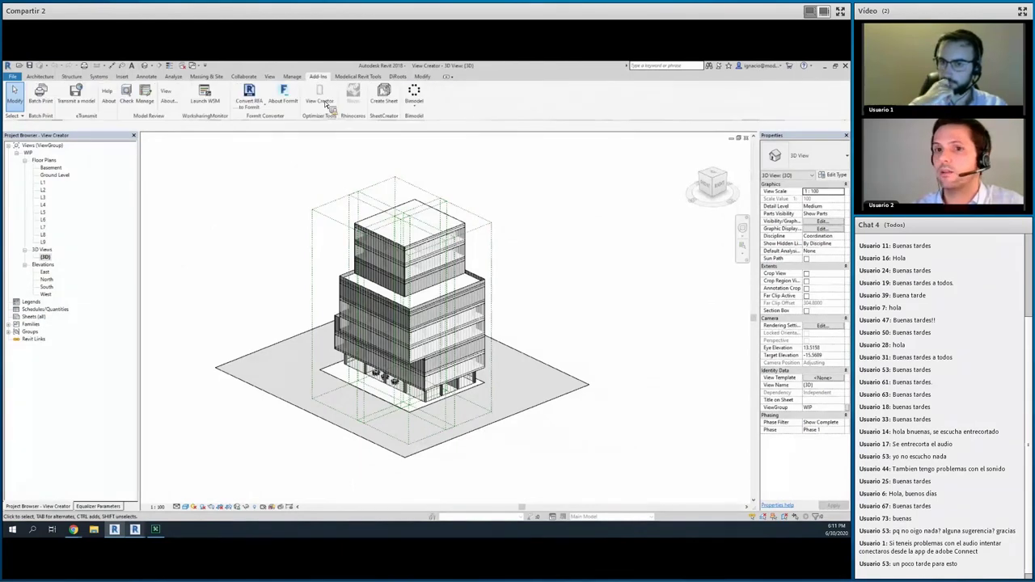
pyautogui.click(319, 97)
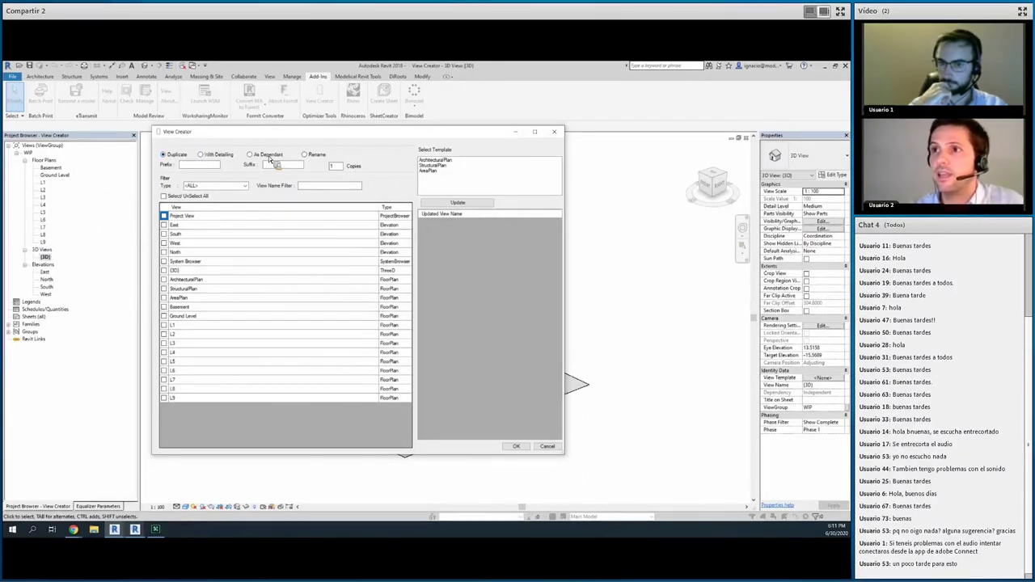
pyautogui.click(198, 167)
pyautogui.write('ARC_')
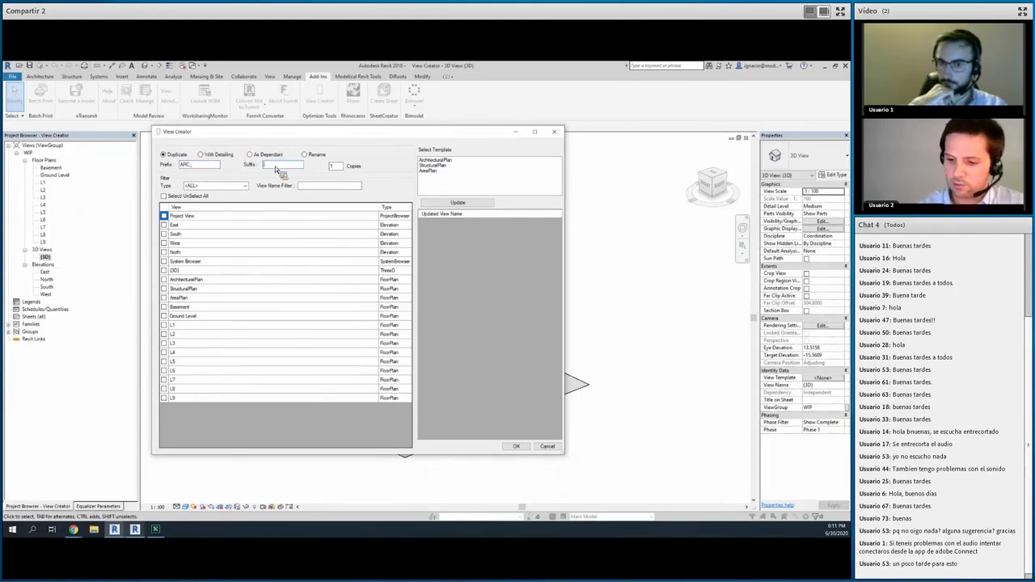
pyautogui.write('1-100')
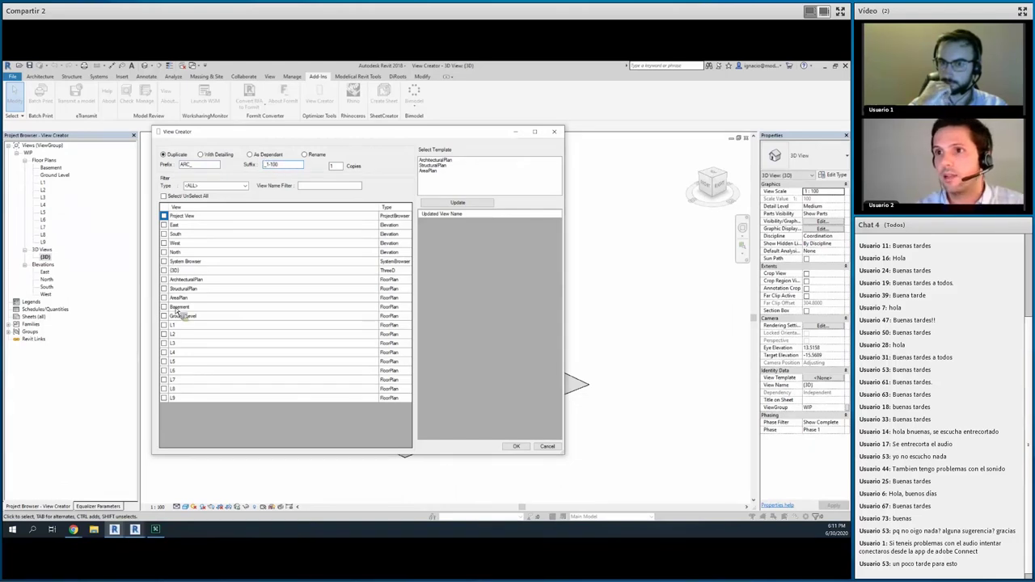
# Step: Tick levels Basement through L9, assign the ArchitecturalPlan template and create the plans
pyautogui.click(164, 307)
pyautogui.click(164, 317)
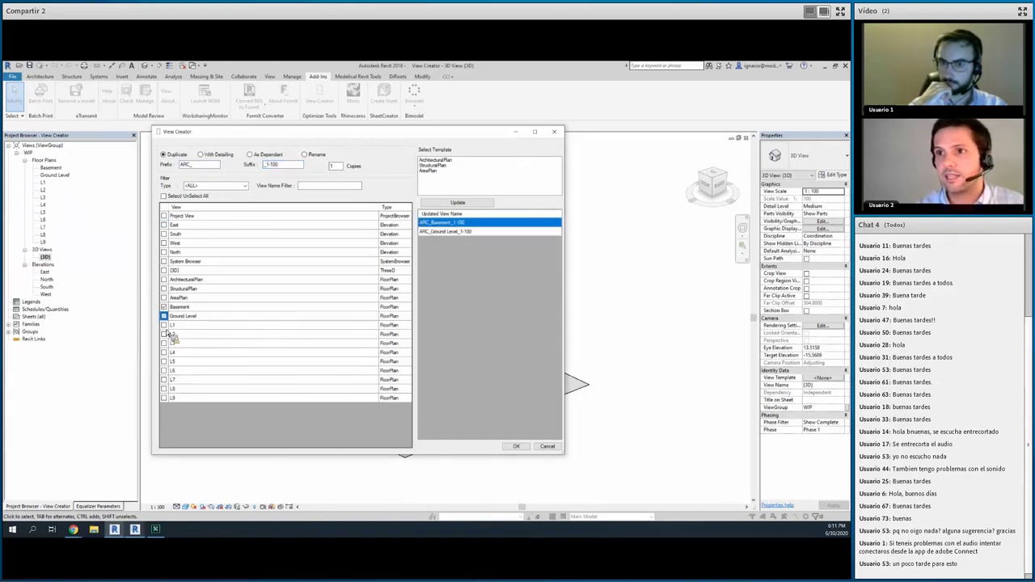
pyautogui.click(164, 325)
pyautogui.click(164, 334)
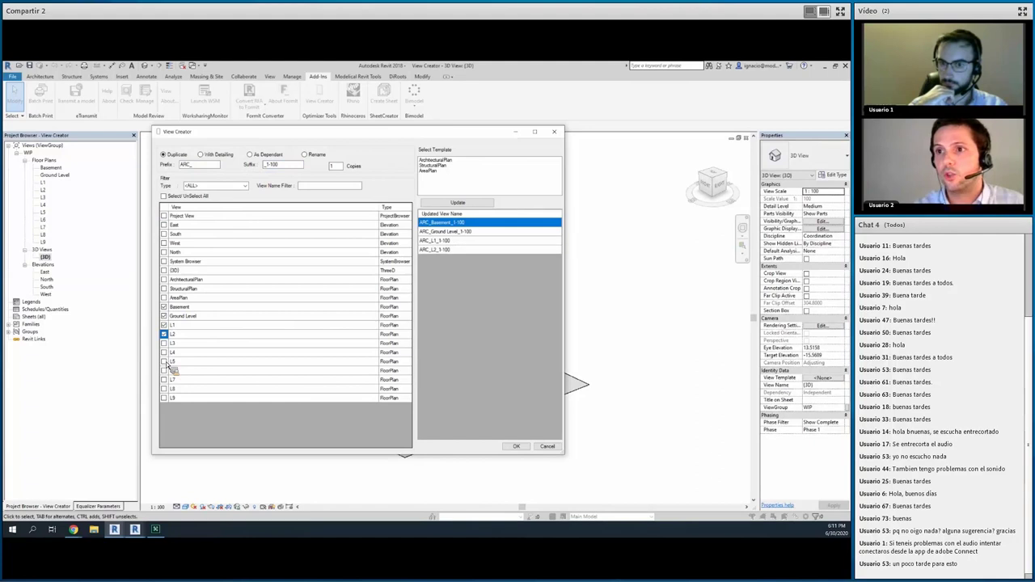
pyautogui.click(164, 351)
pyautogui.click(164, 361)
pyautogui.click(164, 370)
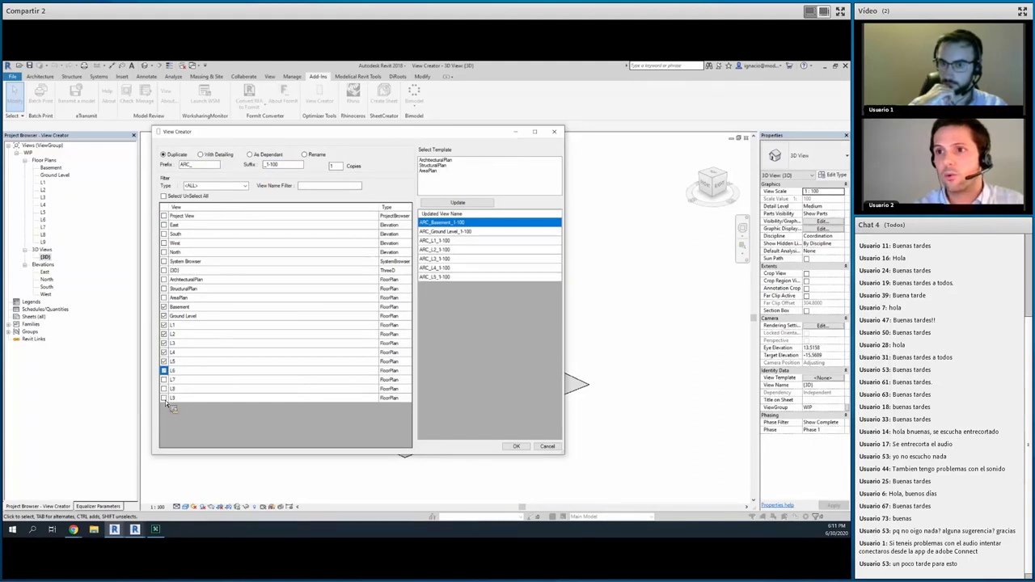
pyautogui.click(164, 379)
pyautogui.click(164, 388)
pyautogui.click(165, 398)
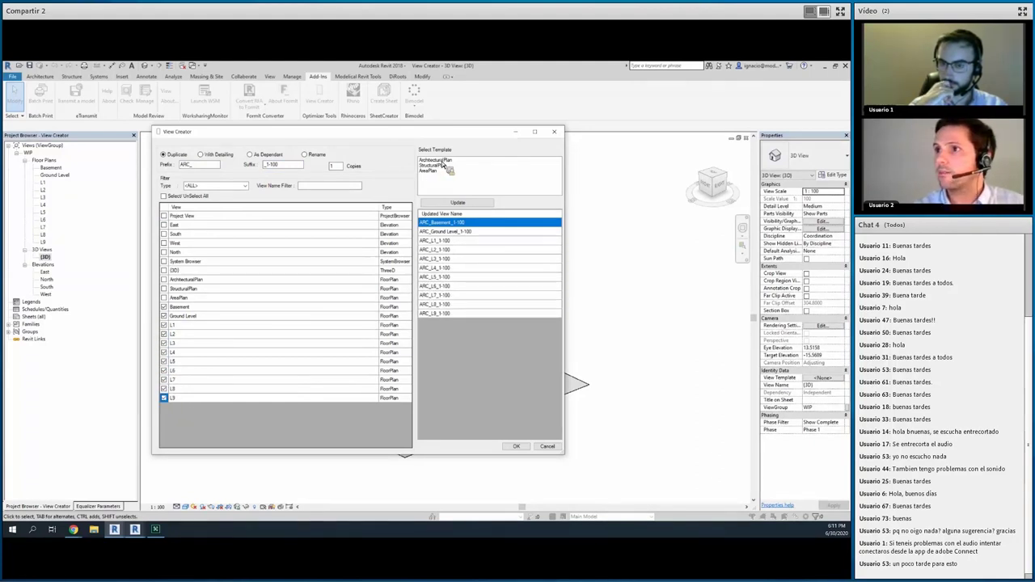
pyautogui.click(443, 161)
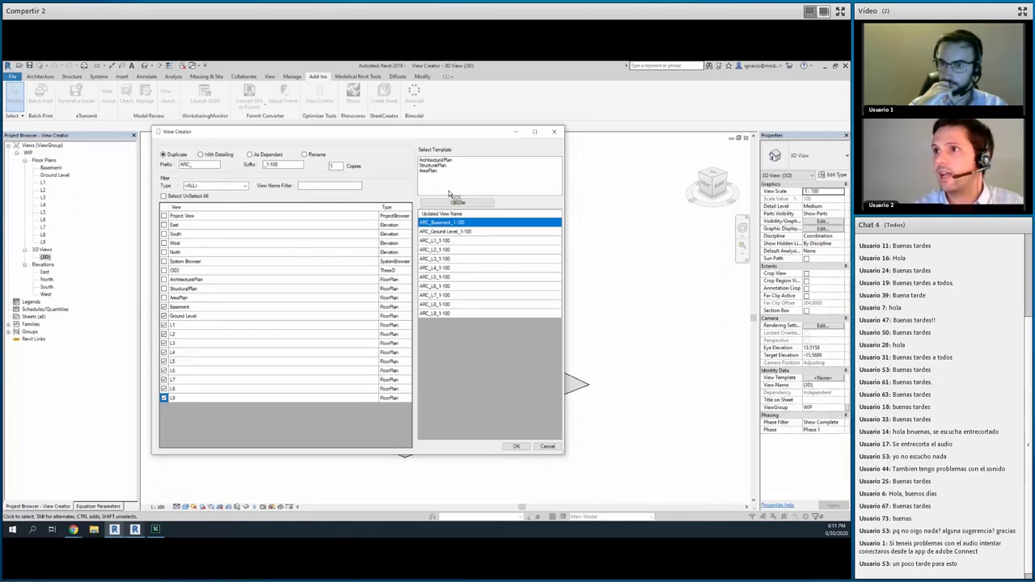
pyautogui.click(517, 449)
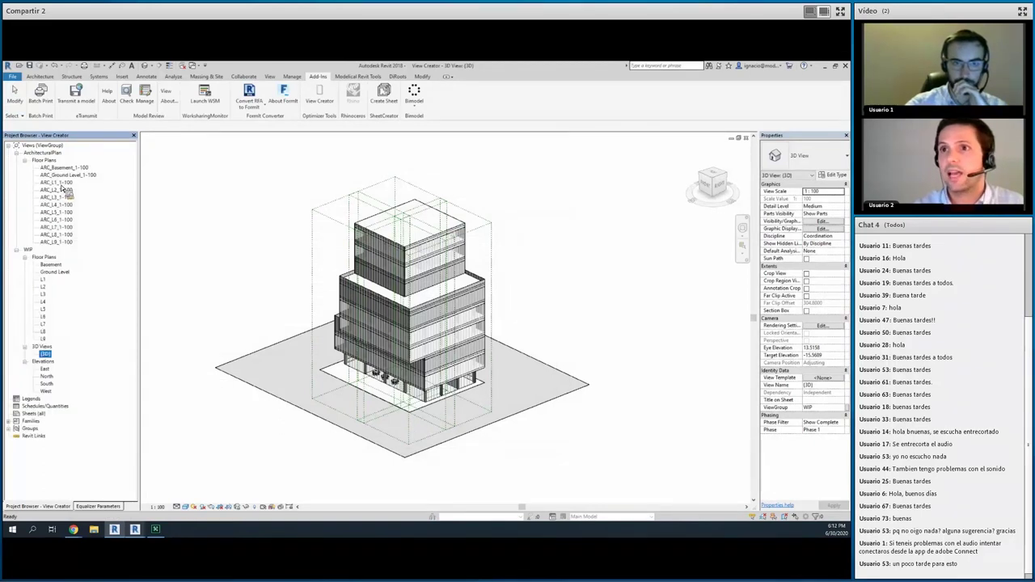
# Step: Select ARC_L1_1-100 and launch View Creator, enlarging its window to list all views
pyautogui.click(60, 183)
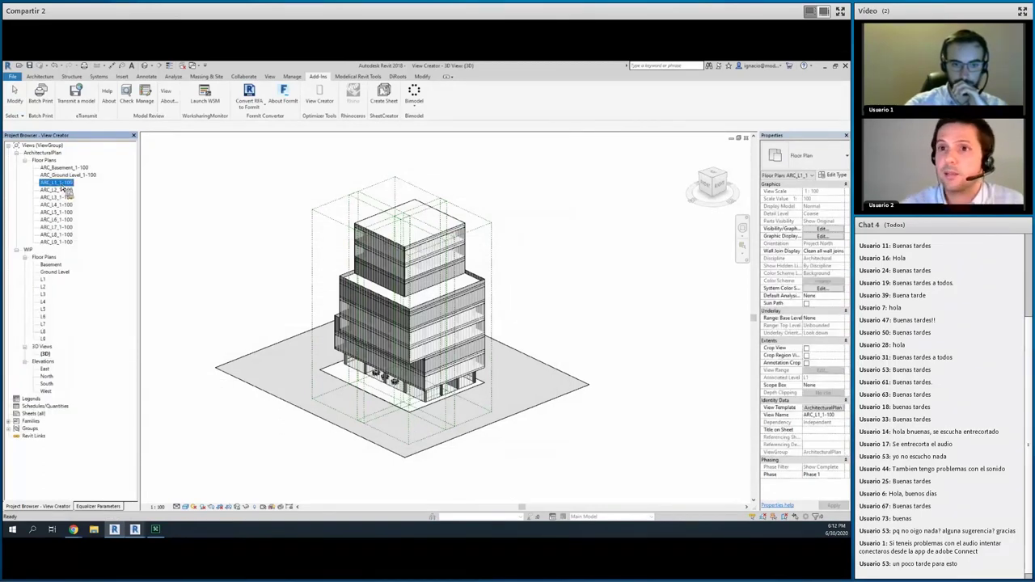
pyautogui.click(321, 103)
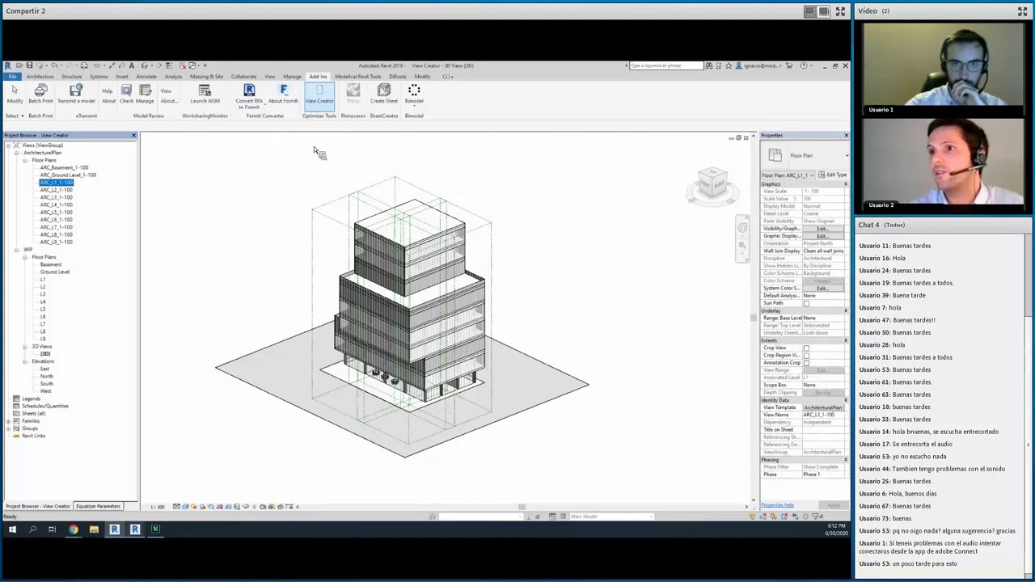
pyautogui.moveTo(283, 164); pyautogui.dragTo(362, 150)
pyautogui.moveTo(542, 335); pyautogui.dragTo(660, 439)
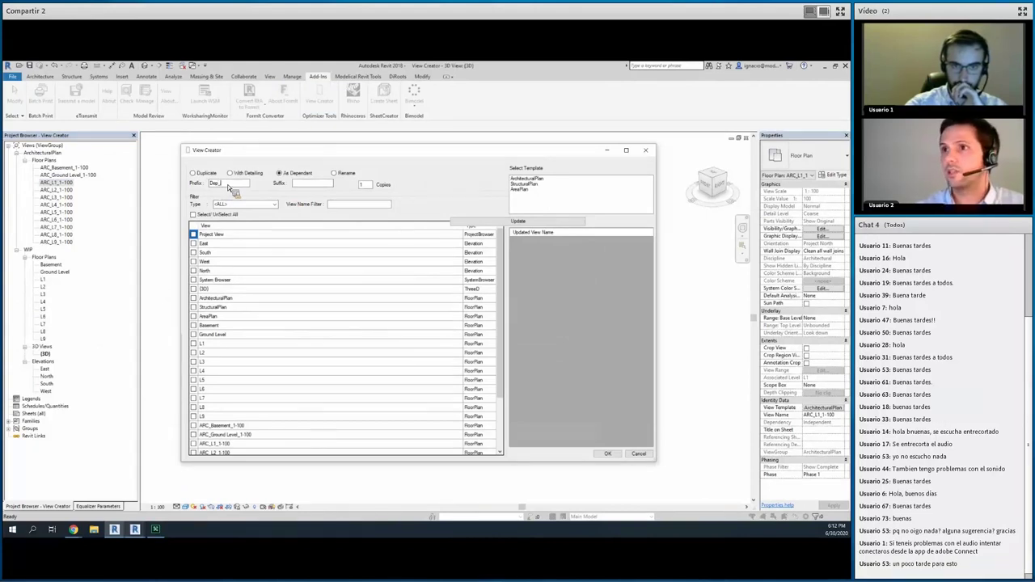
# Step: Create 4 dependent copies of ARC_L1_1-100 with the ArchitecturalPlan template, then open the first
pyautogui.doubleClick(361, 189)
pyautogui.write('4')
pyautogui.scroll(-2, 211, 397)
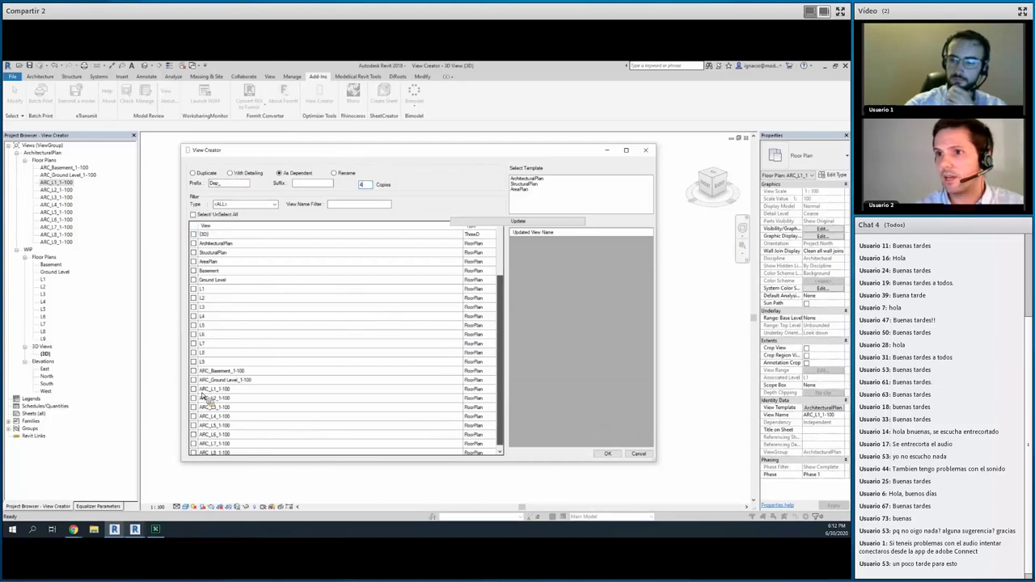
pyautogui.click(194, 390)
pyautogui.click(518, 221)
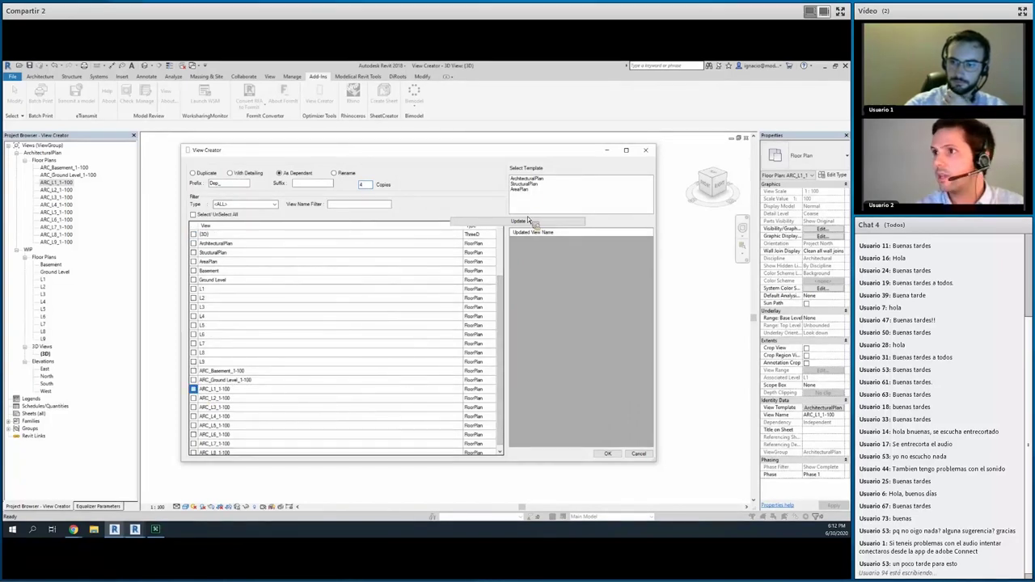
pyautogui.click(608, 456)
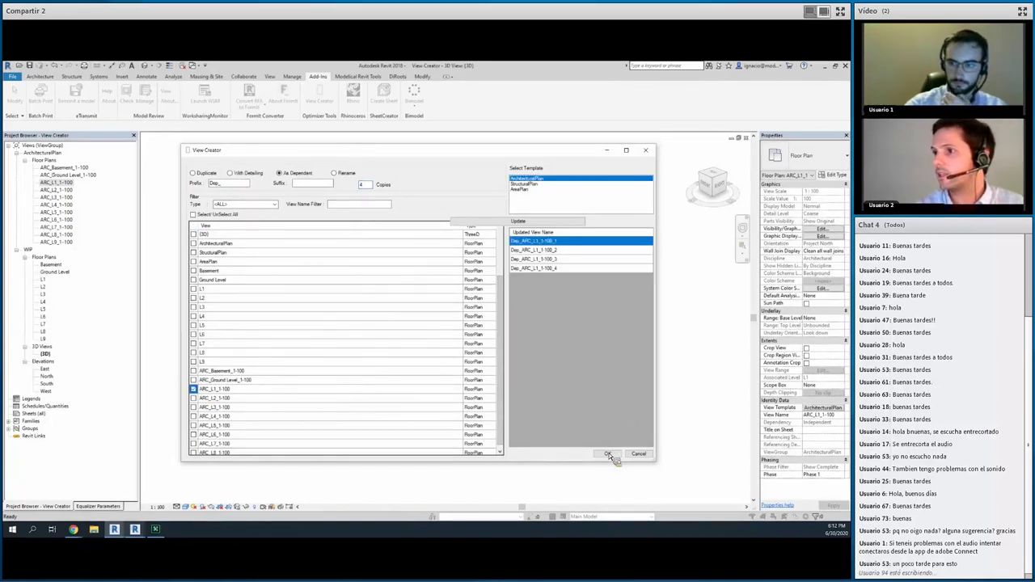
pyautogui.doubleClick(63, 191)
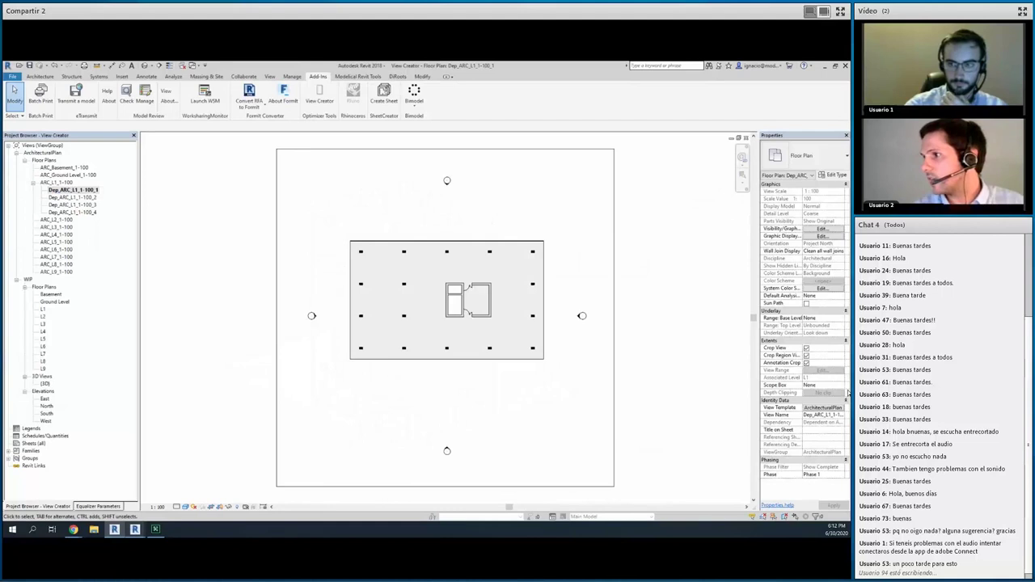
# Step: Assign scope boxes Zone A and Zone B to the first two dependents, then return to the slides
pyautogui.click(825, 386)
pyautogui.click(842, 385)
pyautogui.doubleClick(73, 197)
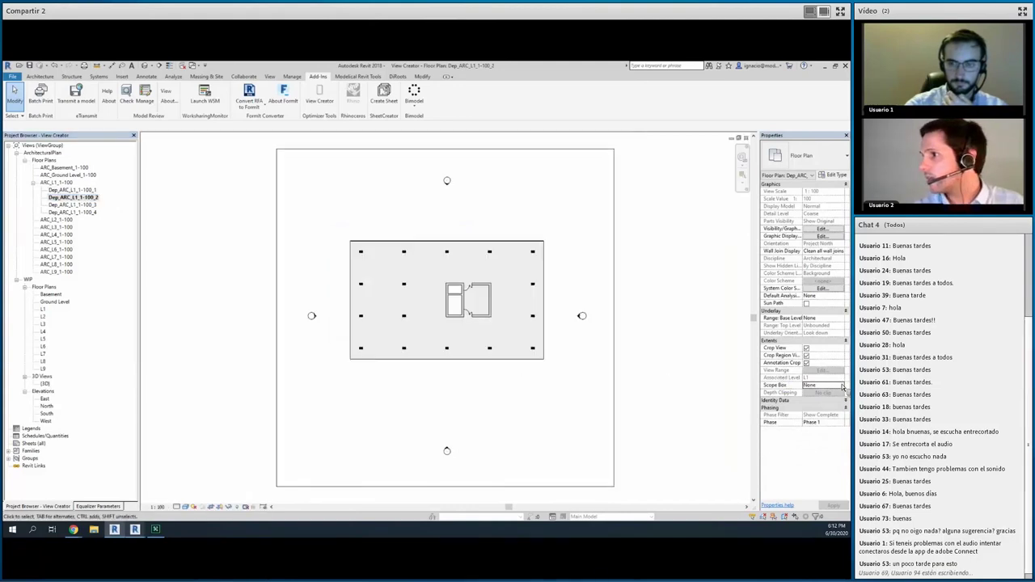
pyautogui.click(833, 386)
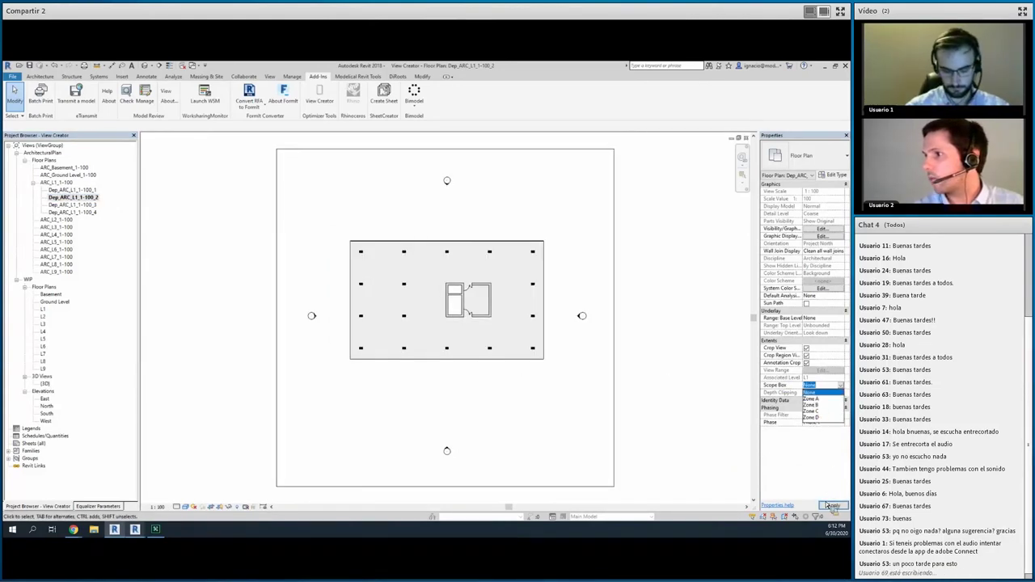
pyautogui.click(813, 405)
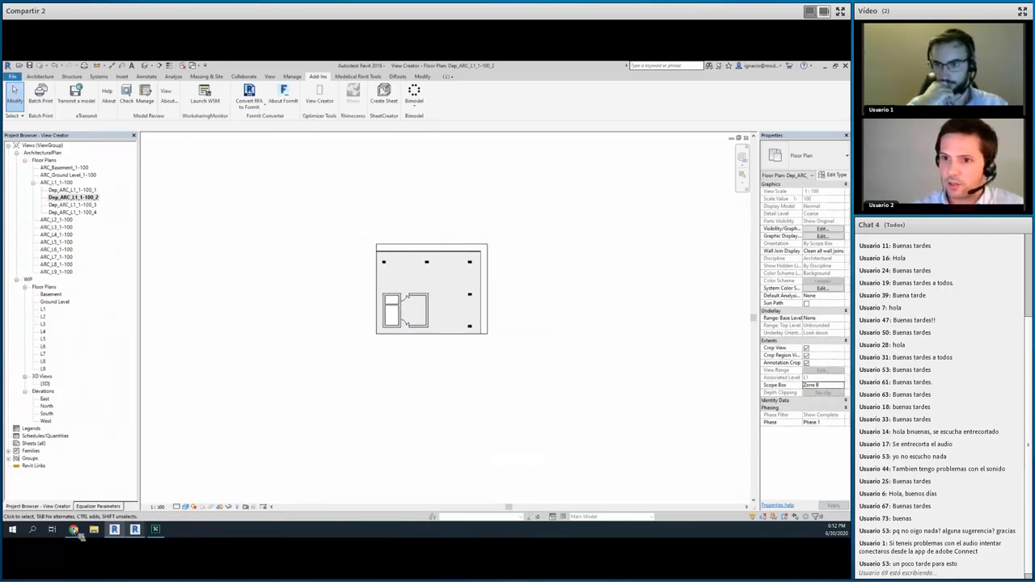
pyautogui.moveTo(73, 529)
pyautogui.click(102, 484)
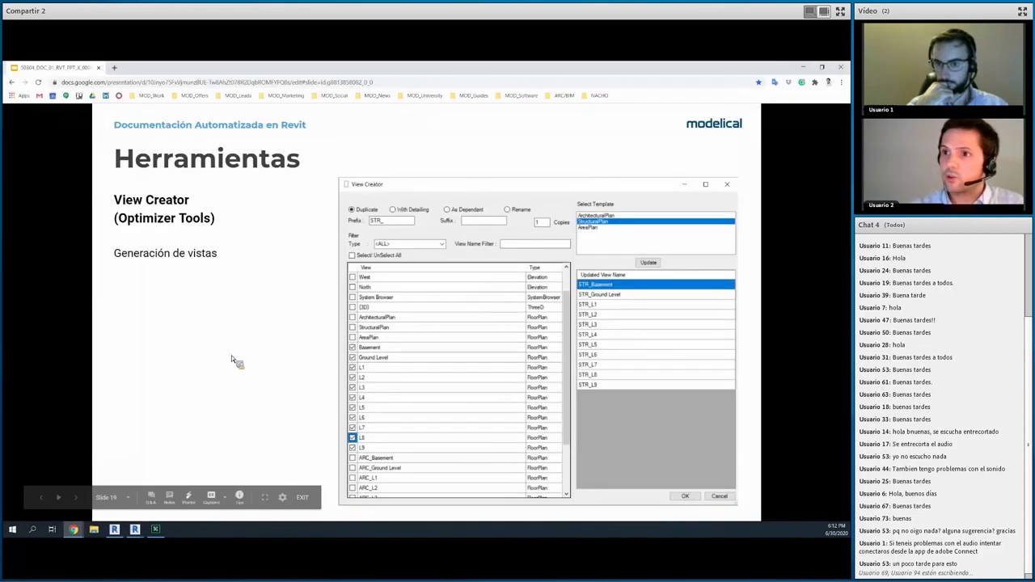
# Step: Advance the slideshow to slide 20, 'Herramientas: Dynamo Package (Modelical)'
pyautogui.press('Right')
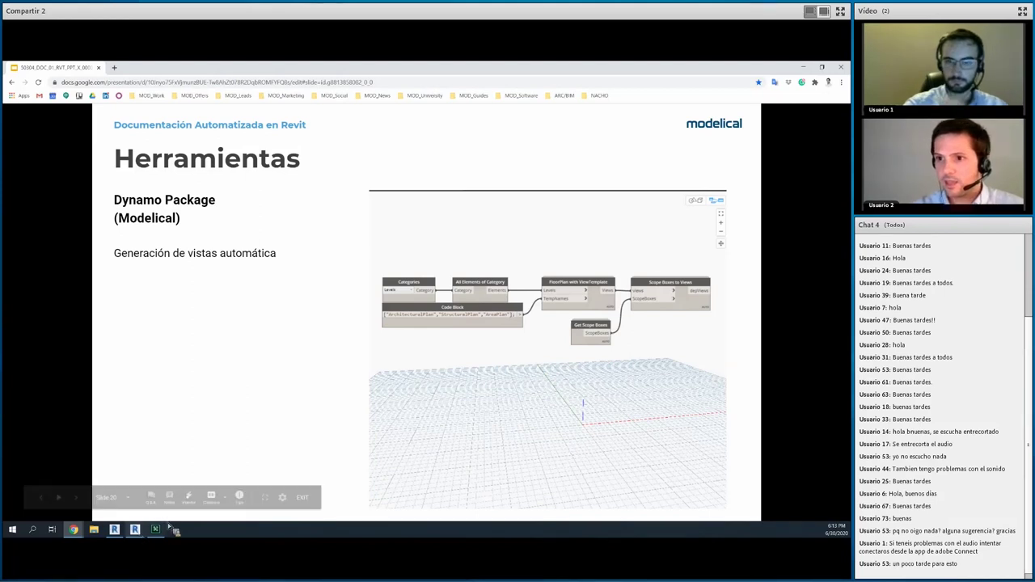
# Step: Tile Revit and Dynamo, run the DOC MGMT_DYN Pack_Views graph, and bring Revit forward
pyautogui.click(136, 532)
pyautogui.click(109, 492)
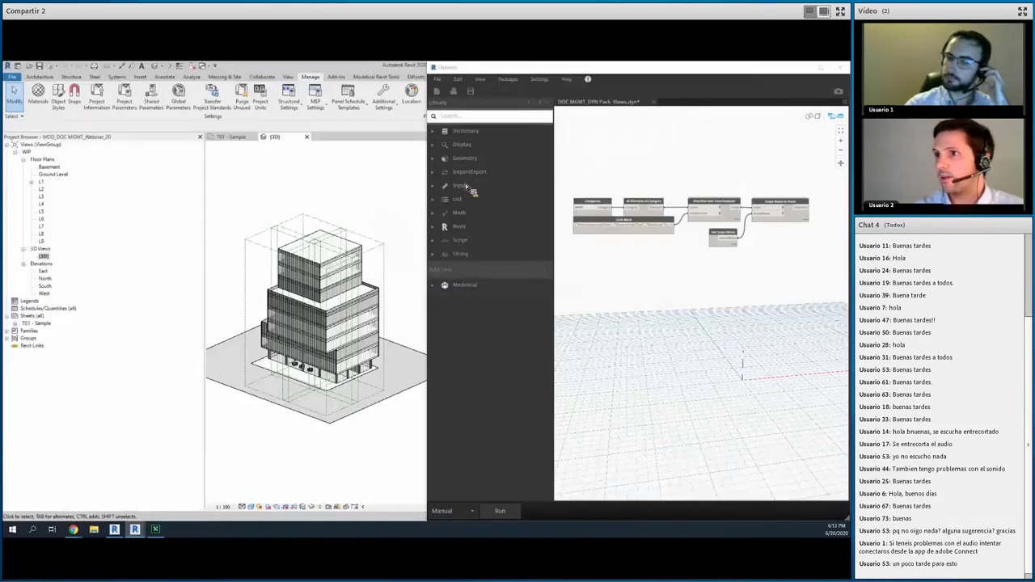
pyautogui.click(502, 511)
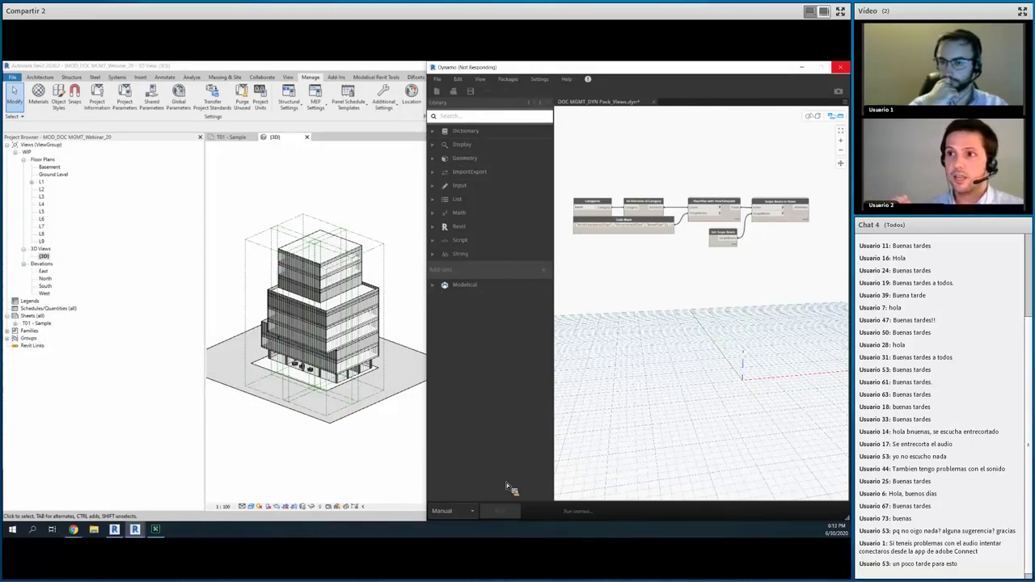
pyautogui.click(173, 66)
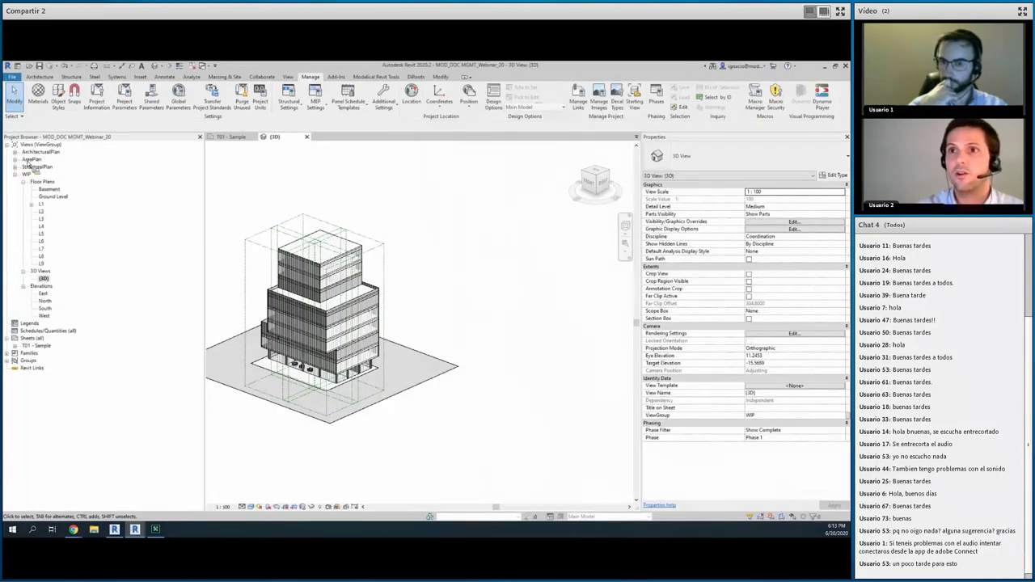
# Step: Open the L1_ArchitecturalPlan Zone A, Zone B and Zone C plans
pyautogui.click(32, 183)
pyautogui.doubleClick(78, 188)
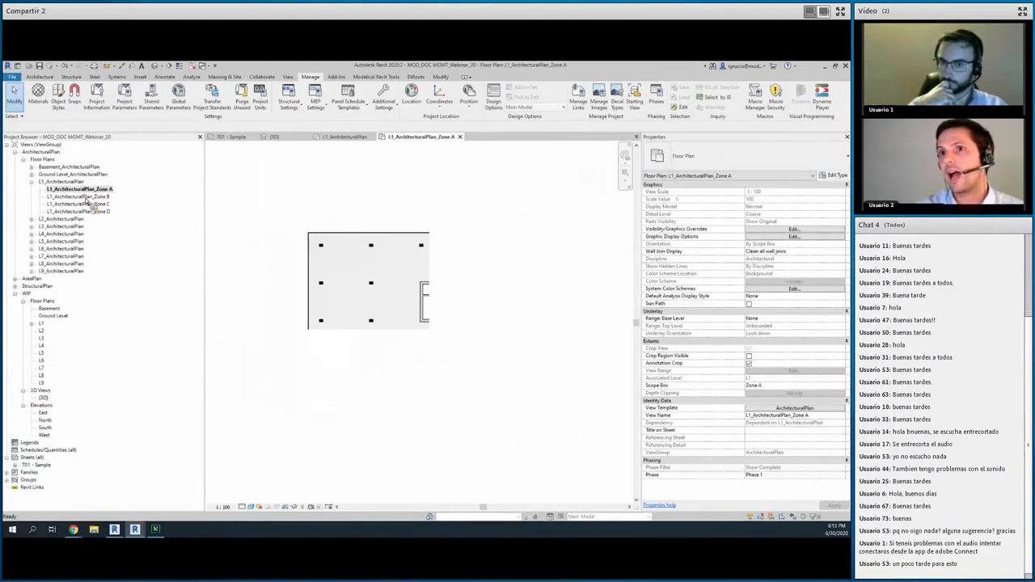
pyautogui.doubleClick(79, 196)
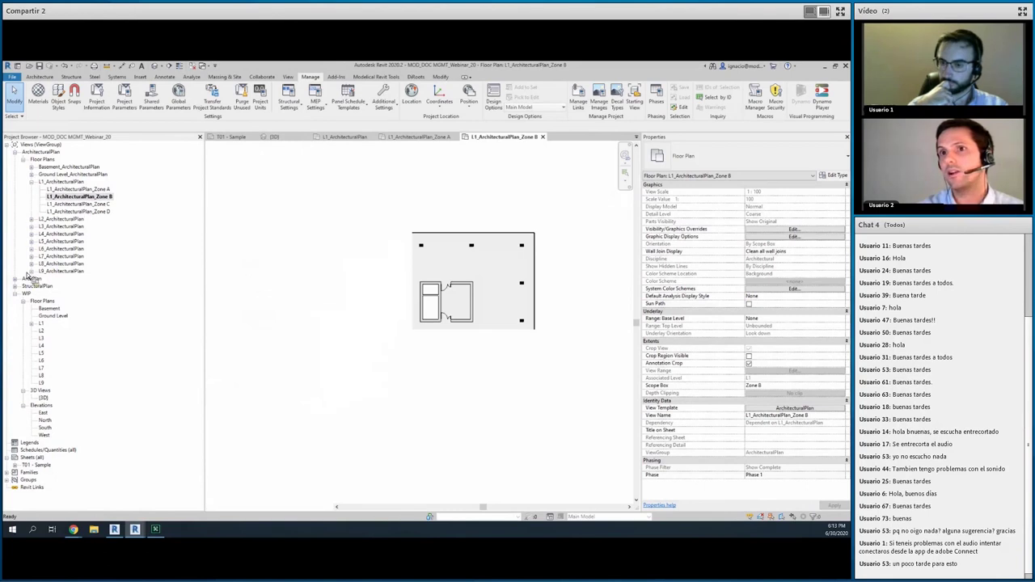
pyautogui.doubleClick(78, 203)
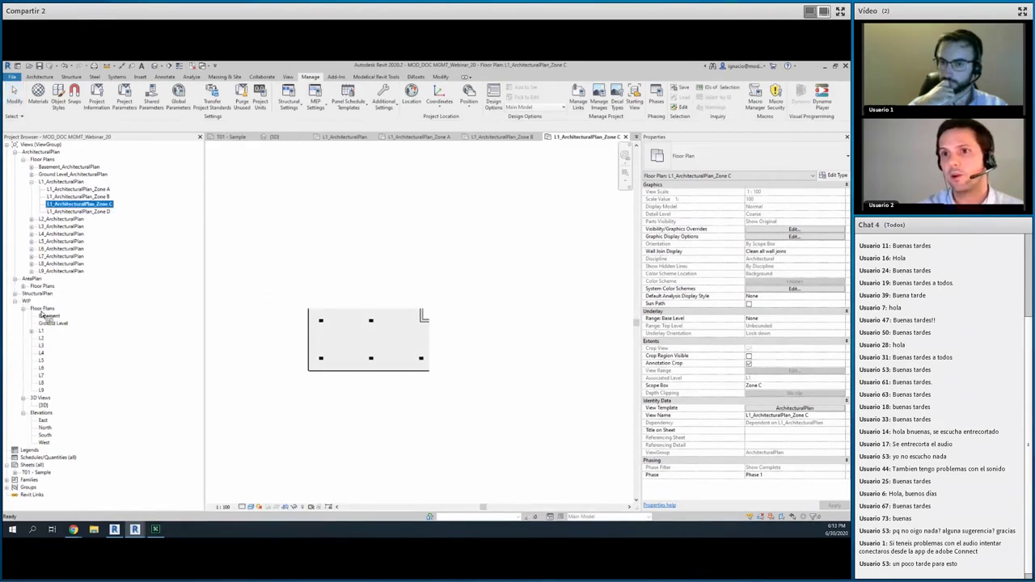
# Step: Expand the AreaPlan group and open the L1_AreaPlan Zone A and Zone B plans
pyautogui.click(14, 278)
pyautogui.doubleClick(52, 308)
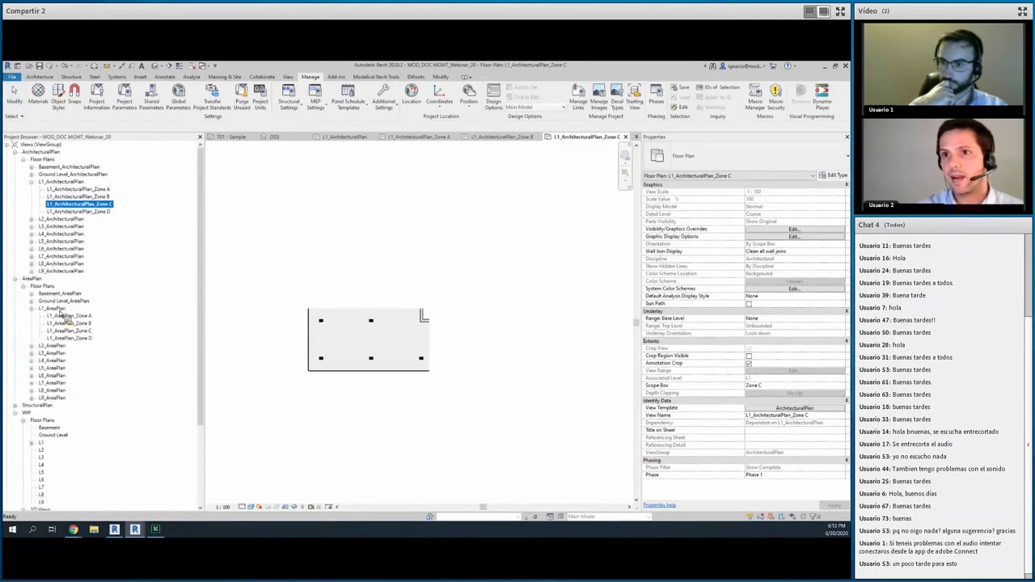
pyautogui.click(52, 308)
pyautogui.doubleClick(73, 316)
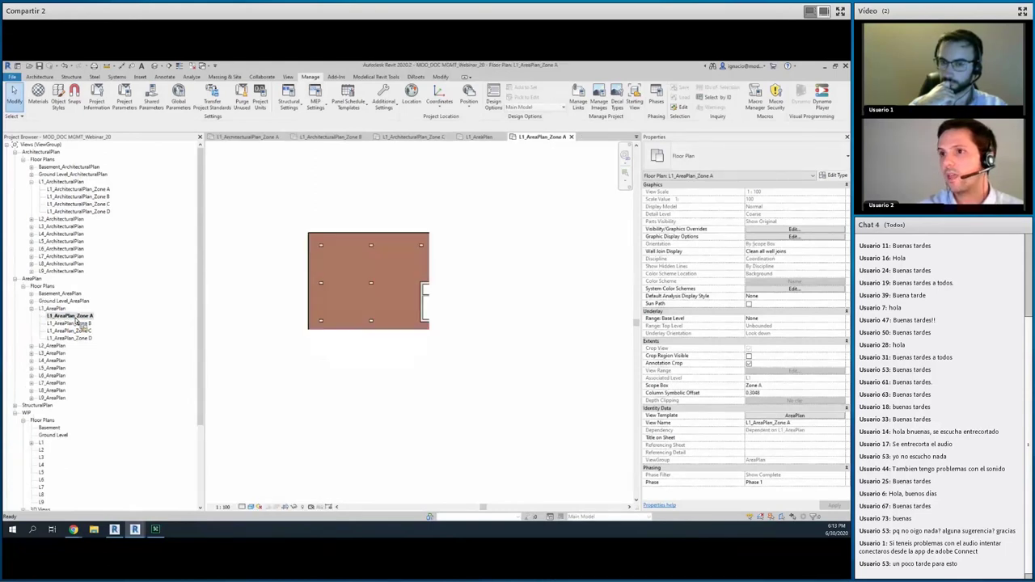
pyautogui.doubleClick(71, 324)
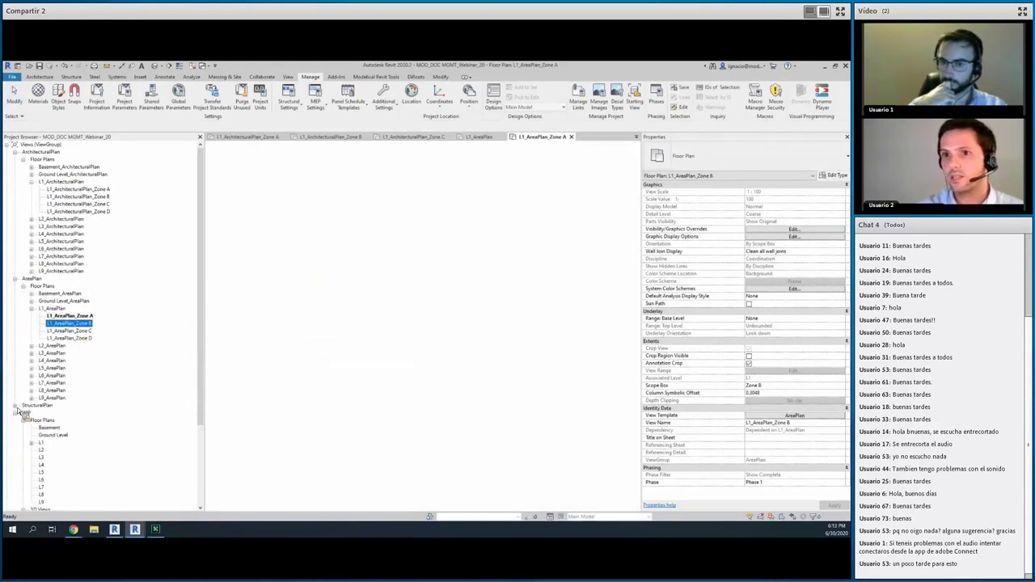
# Step: Open L1_StructuralPlan_Zone A, close the inactive views, and Alt-Tab back to the slides
pyautogui.click(15, 405)
pyautogui.click(23, 412)
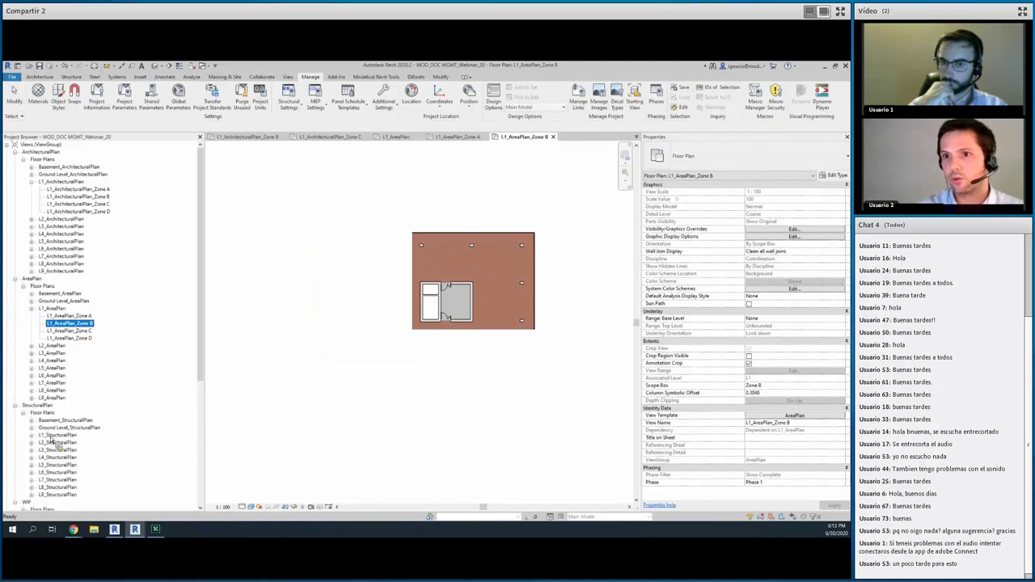
pyautogui.click(40, 436)
pyautogui.click(32, 436)
pyautogui.click(74, 442)
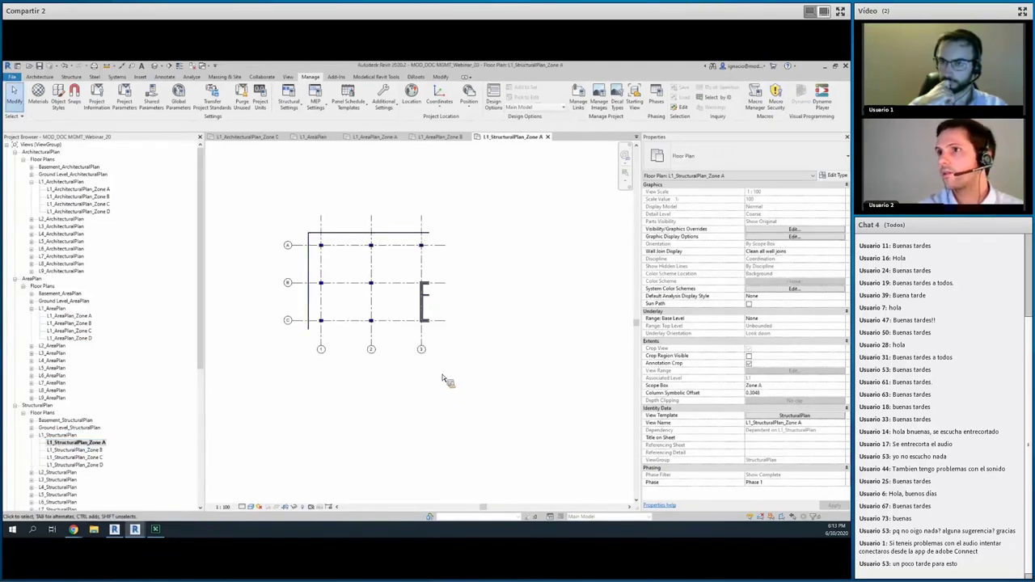
pyautogui.click(198, 68)
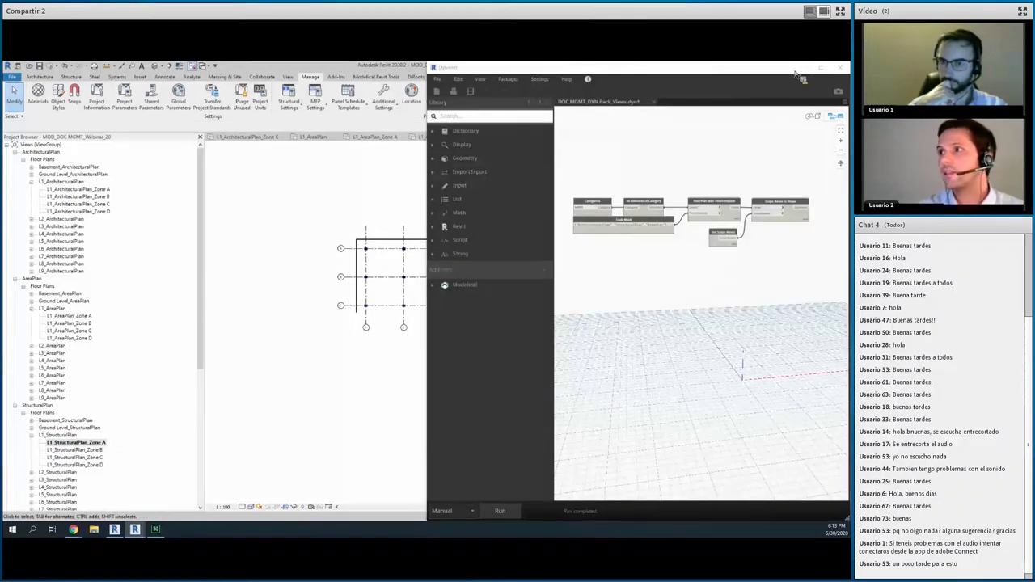
pyautogui.click(114, 529)
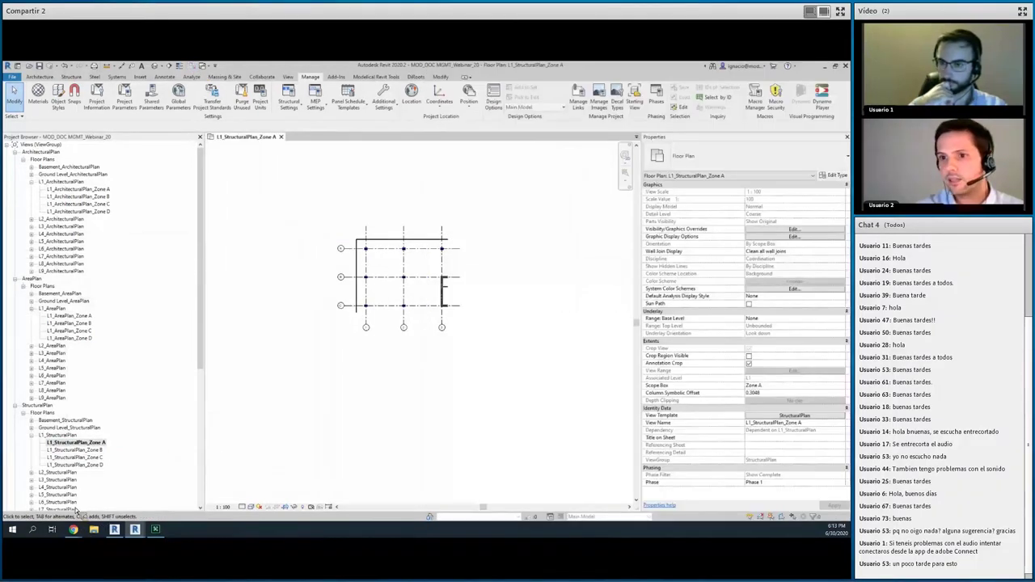
pyautogui.hotkey('alt', 'Tab')
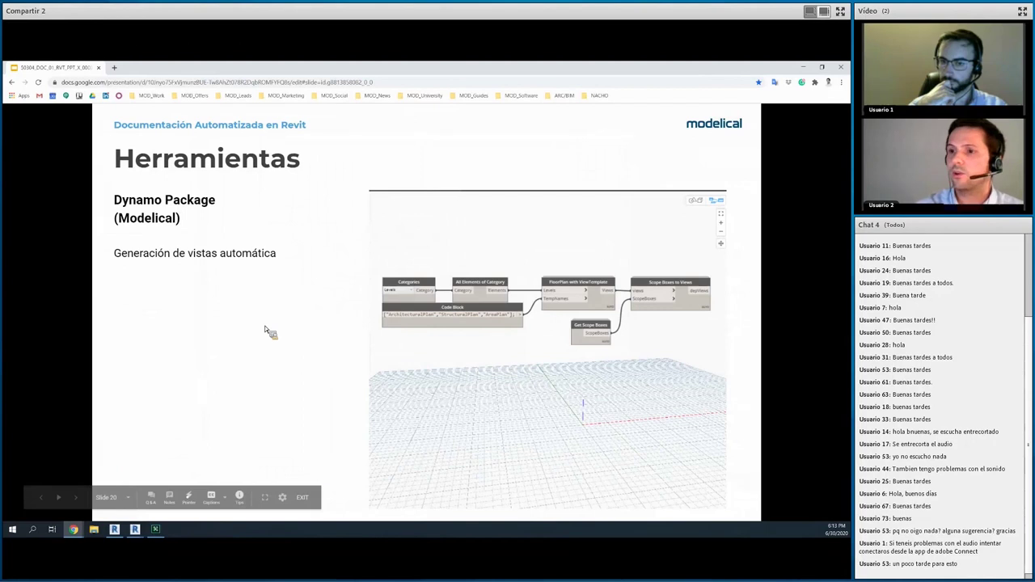
# Step: Advance the slideshow to slide 21, 'Herramientas: SheetGen (DiRoots)'
pyautogui.press('Right')
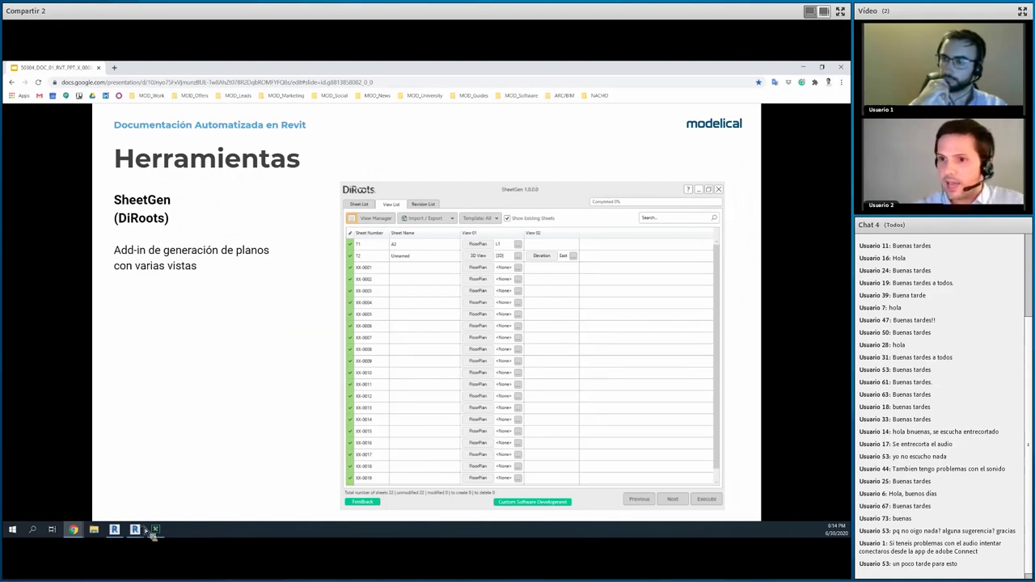
pyautogui.moveTo(134, 529)
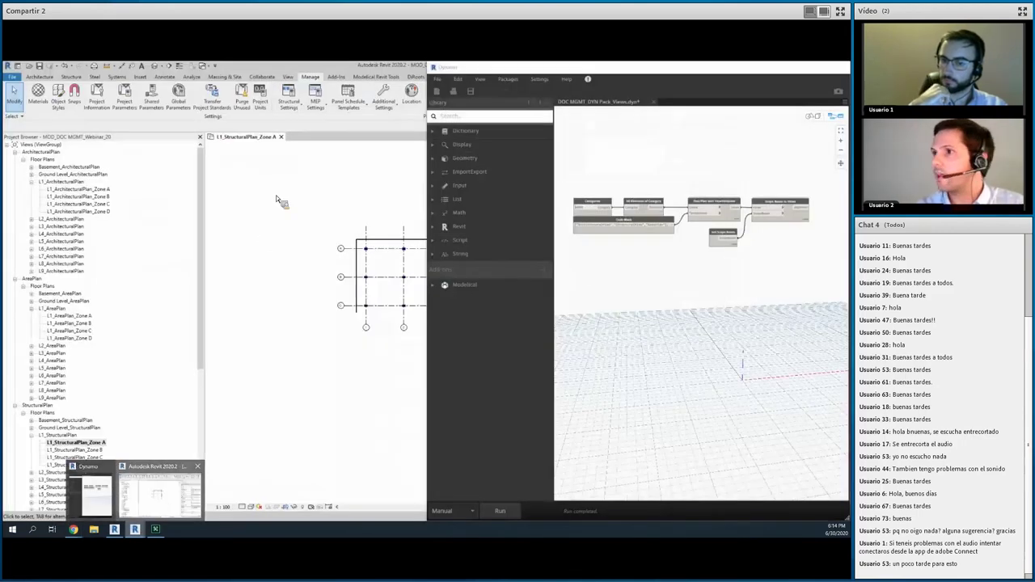
# Step: Open sheet T01 - Sample from the collapsed Project Browser and show the DiRoots ribbon tools
pyautogui.click(172, 503)
pyautogui.moveTo(517, 352); pyautogui.dragTo(527, 346, button='middle')
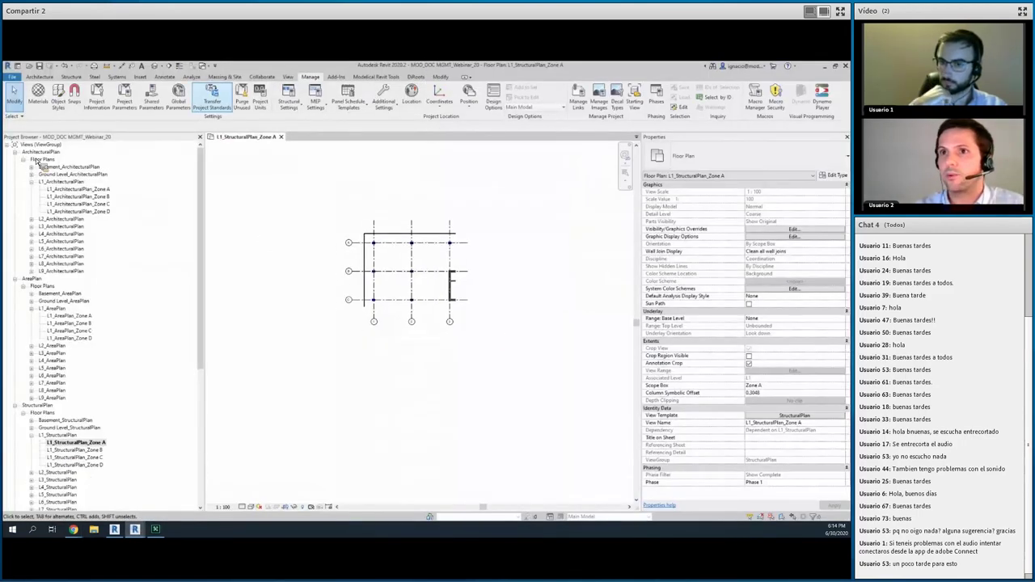
pyautogui.click(15, 152)
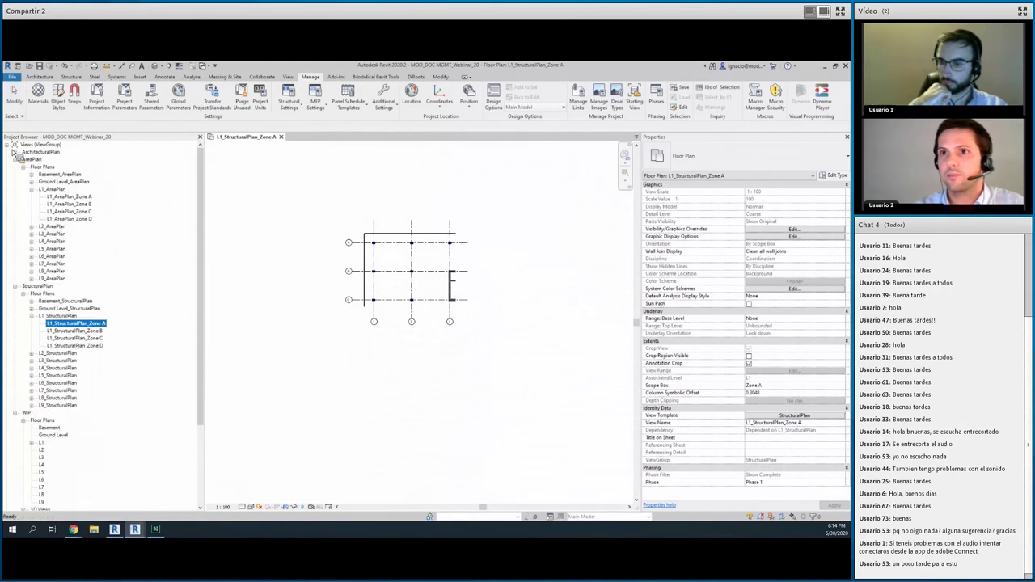
pyautogui.click(7, 144)
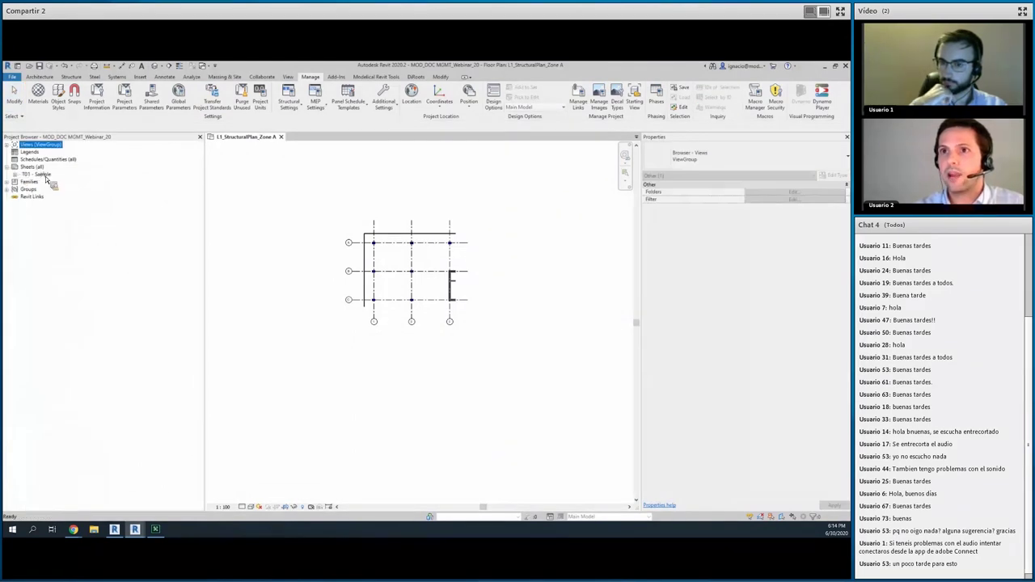
pyautogui.click(45, 174)
pyautogui.doubleClick(39, 175)
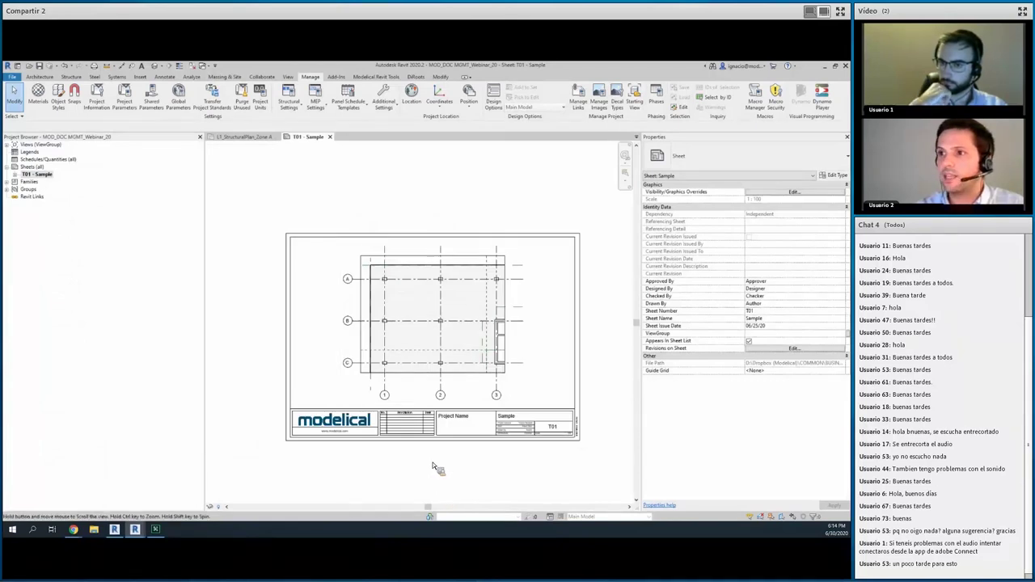
pyautogui.moveTo(432, 462); pyautogui.dragTo(426, 444, button='middle')
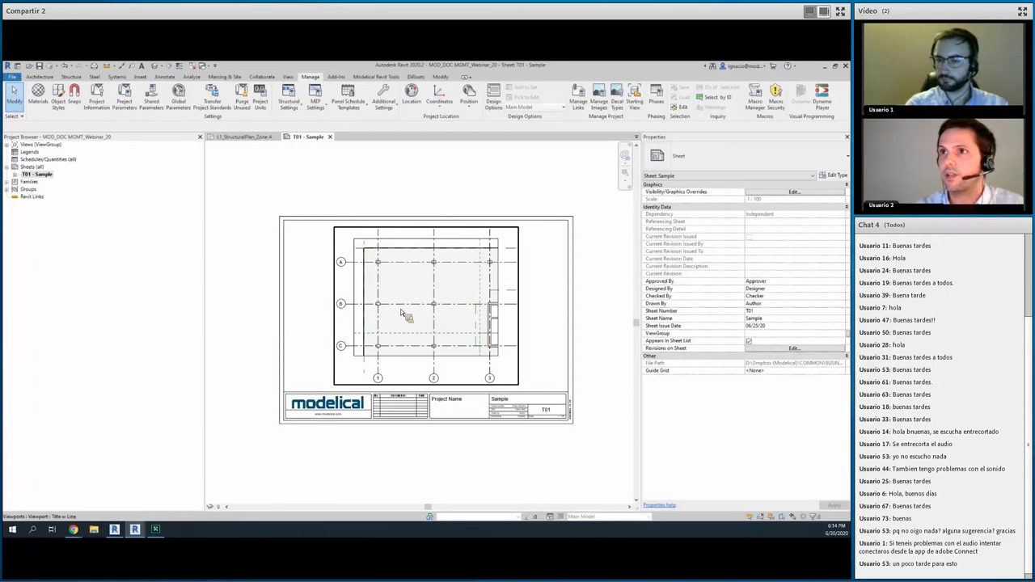
pyautogui.click(415, 77)
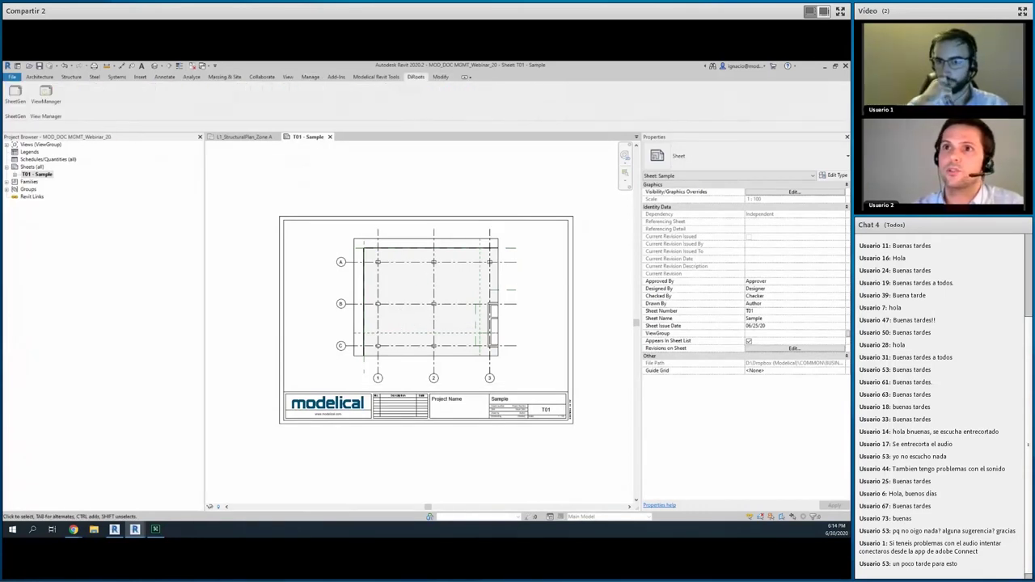
# Step: In SheetGen, queue four new sheets, XX-0001 to XX-0004, from the T01 - Sample template
pyautogui.click(14, 99)
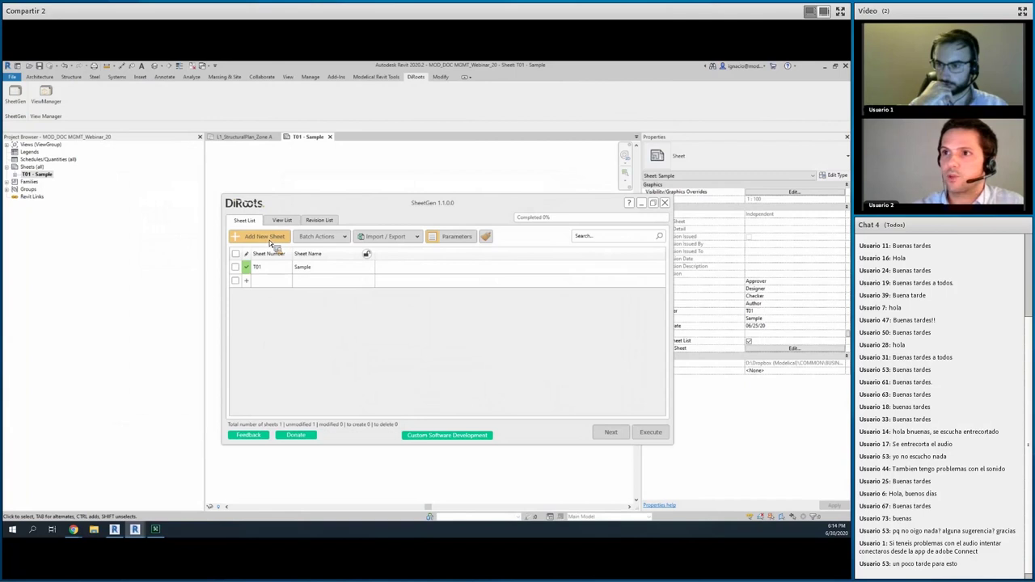
pyautogui.click(261, 236)
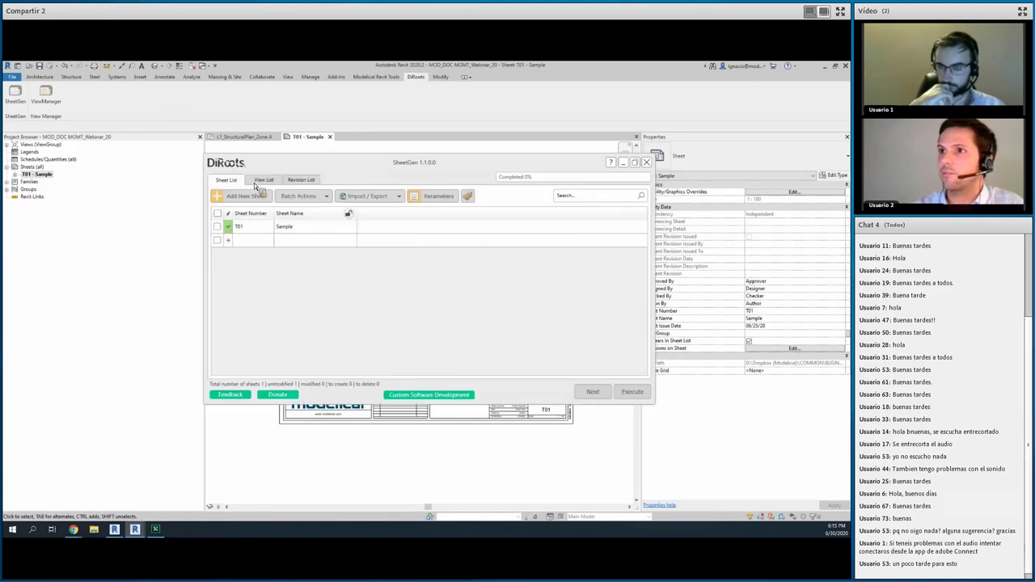
pyautogui.click(266, 201)
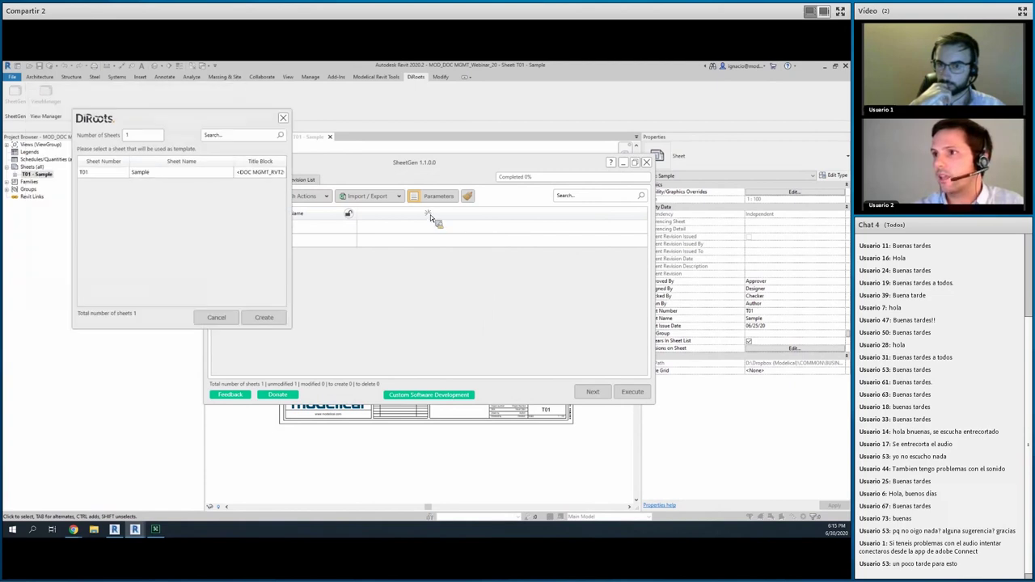
pyautogui.write('4')
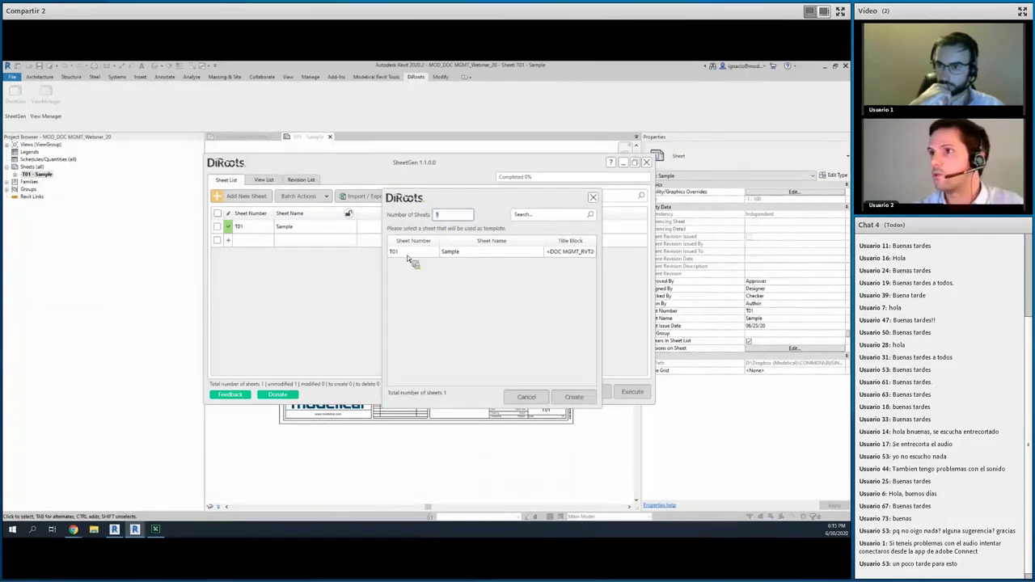
pyautogui.press('Tab')
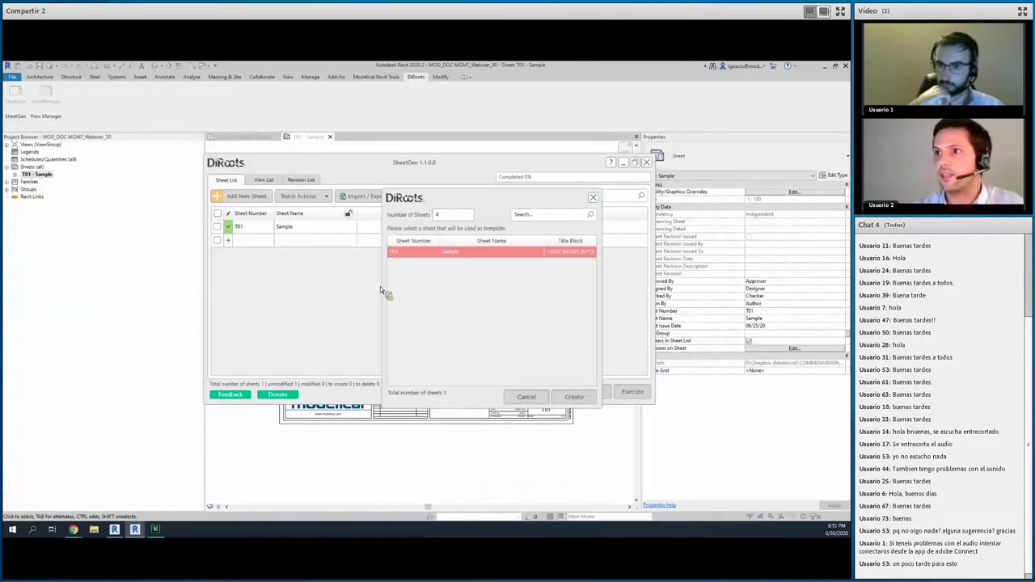
pyautogui.click(574, 397)
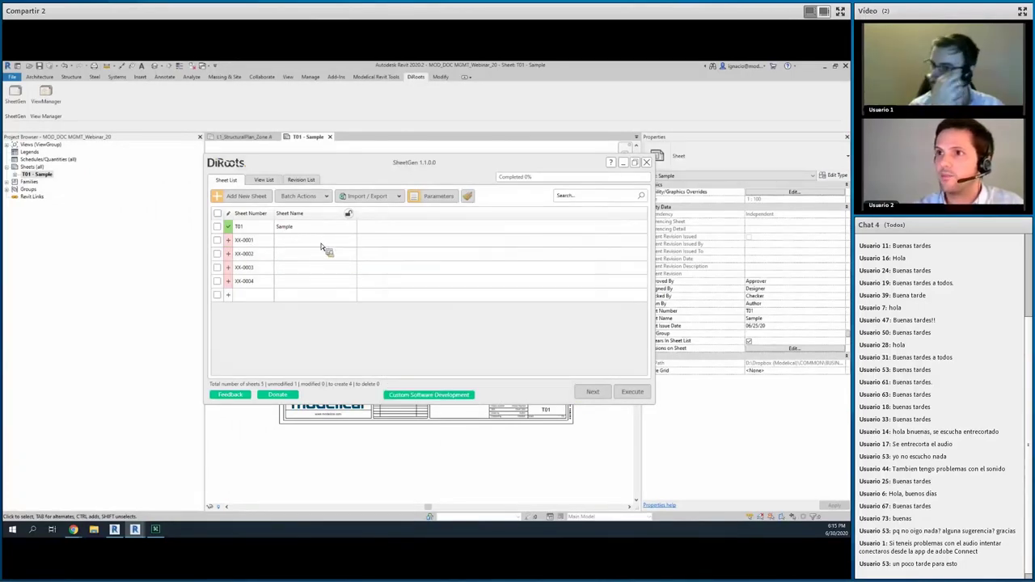
# Step: Name sheets XX-0001 to XX-0004 ARC_L1_Zone A, ARC_L1_Zone B, ARC_L1_Zone C and ARC_L1_Zone D
pyautogui.doubleClick(320, 243)
pyautogui.write('ARC')
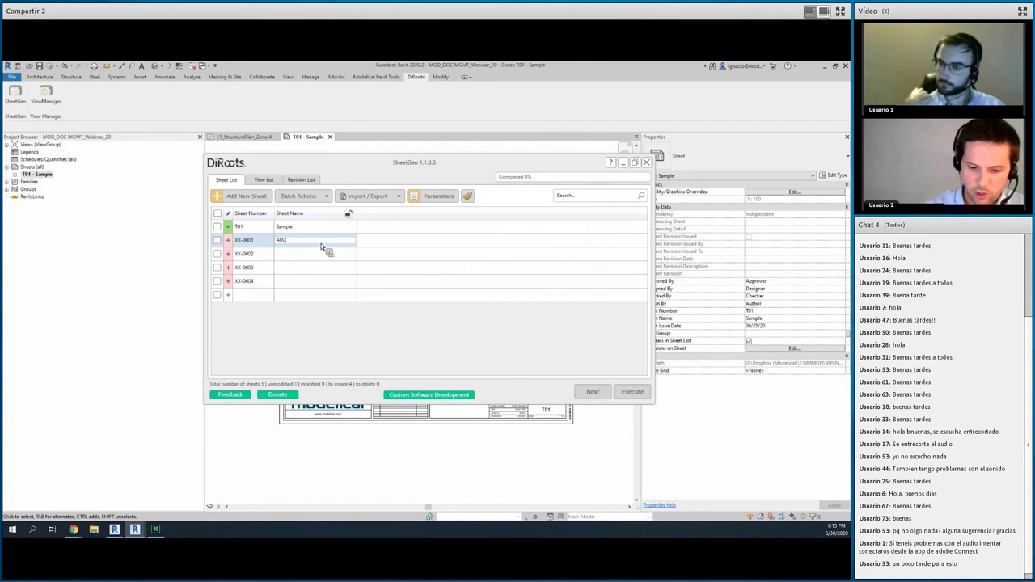
pyautogui.write('_L')
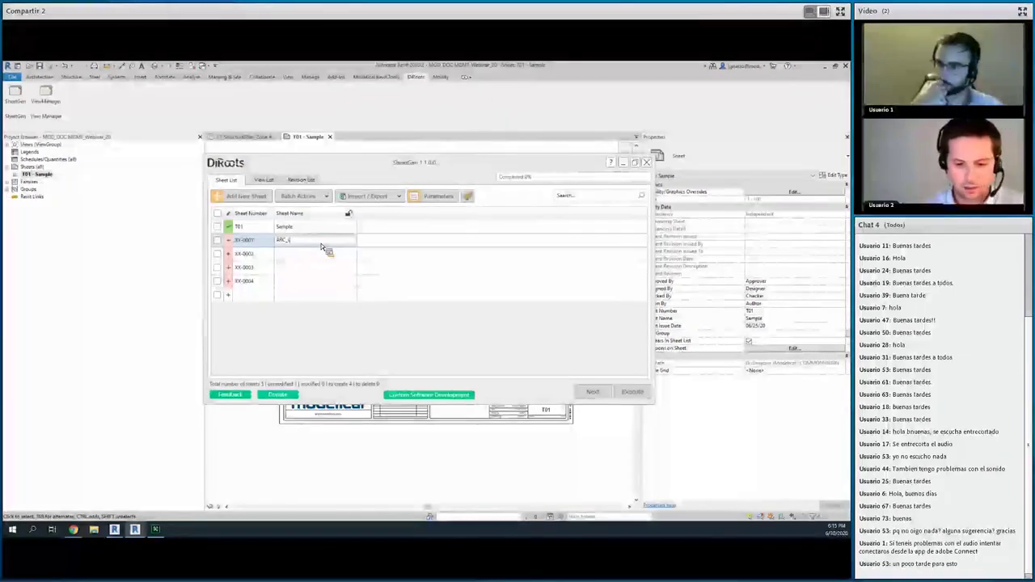
pyautogui.write('1_Zone')
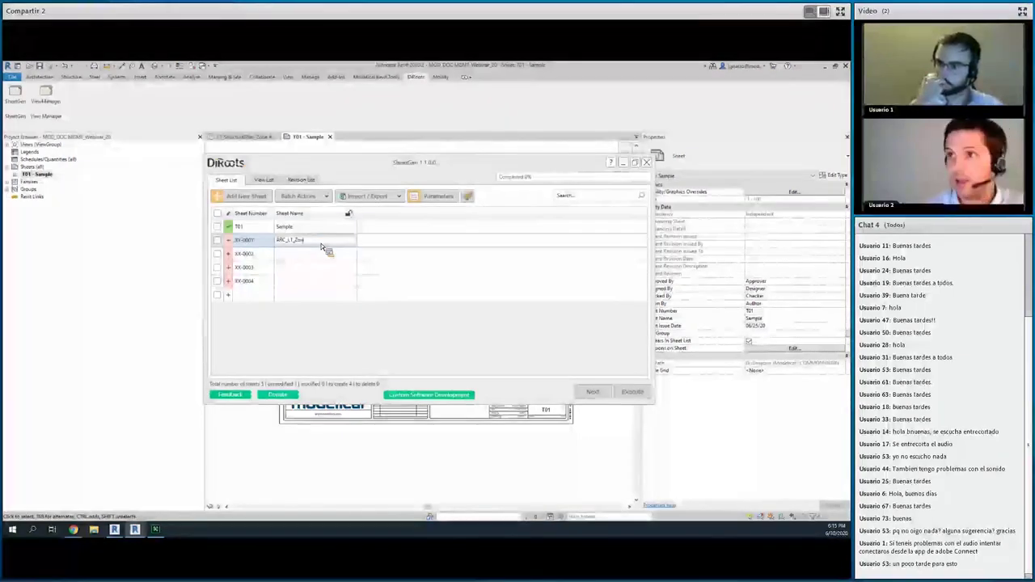
pyautogui.write(' A')
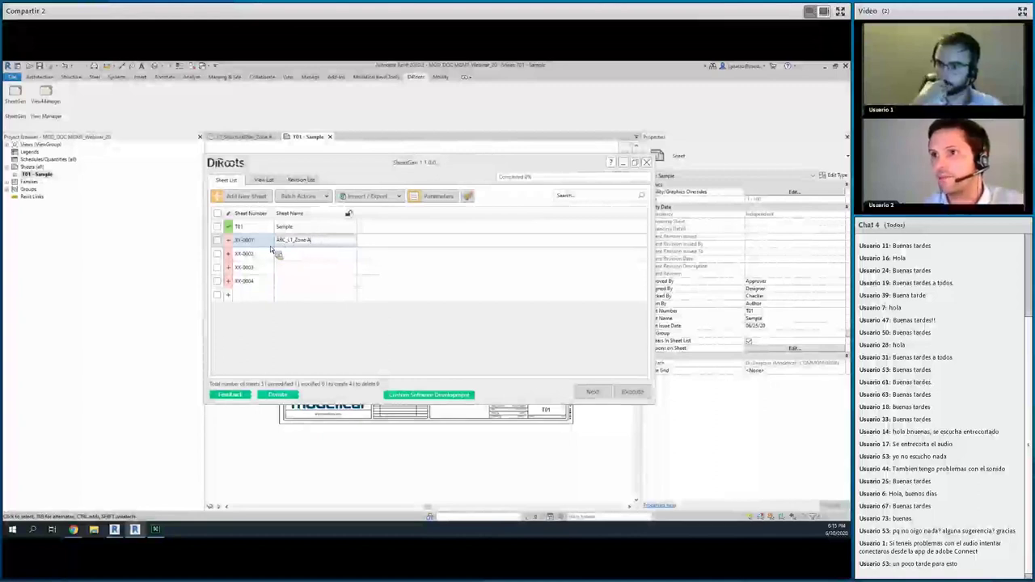
pyautogui.press('Return')
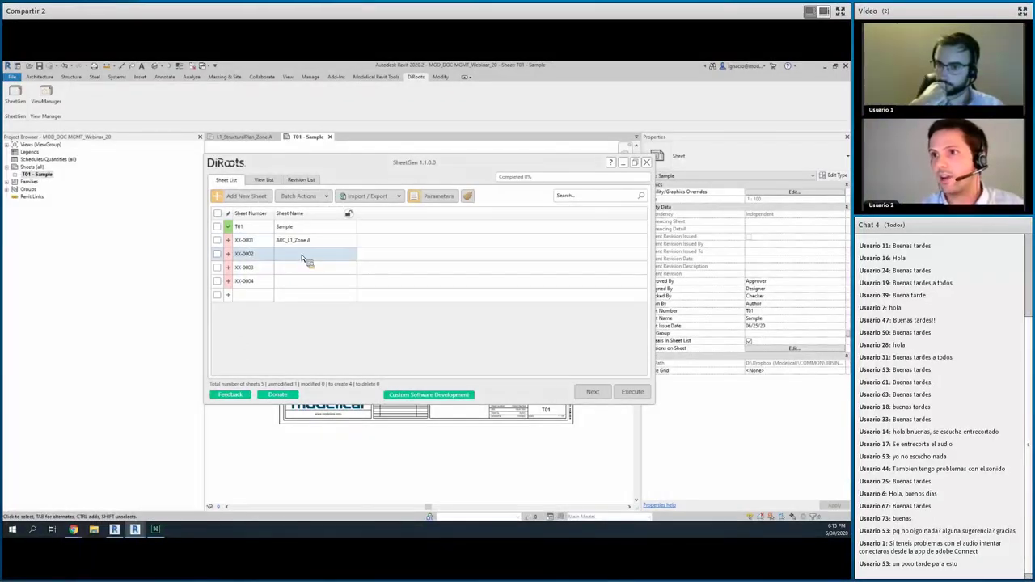
pyautogui.write('ARC_L1_Zone')
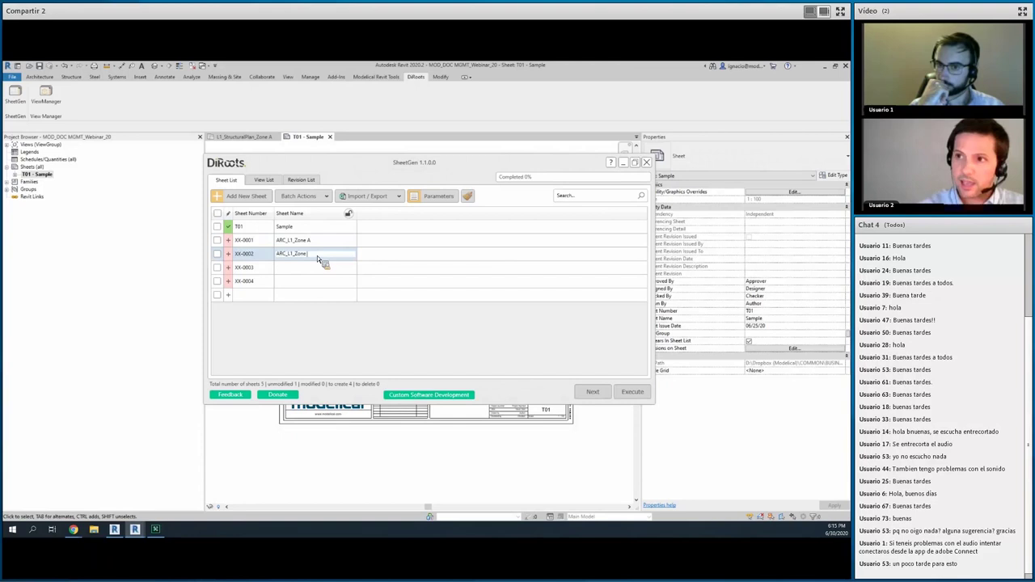
pyautogui.write('B')
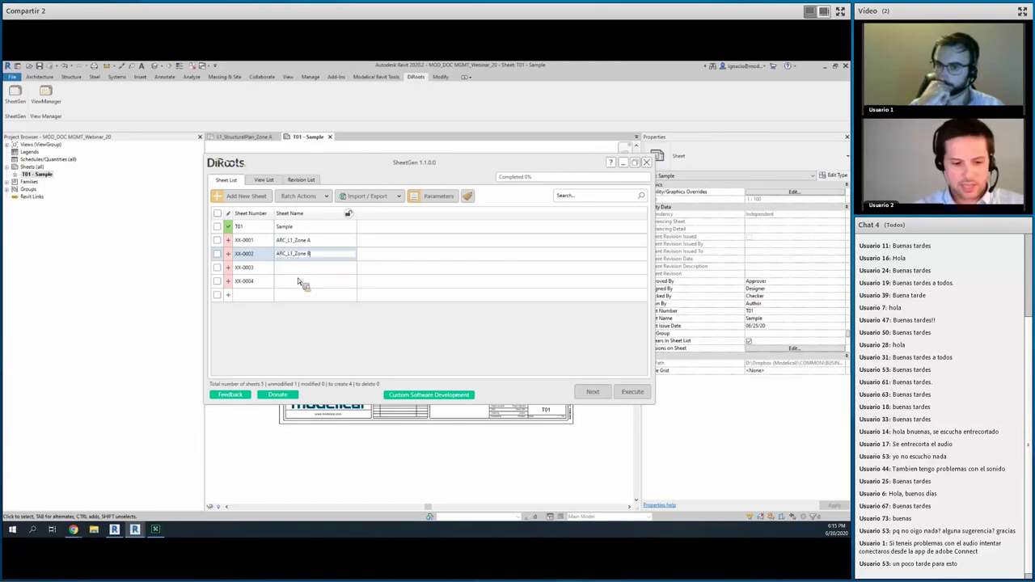
pyautogui.click(300, 271)
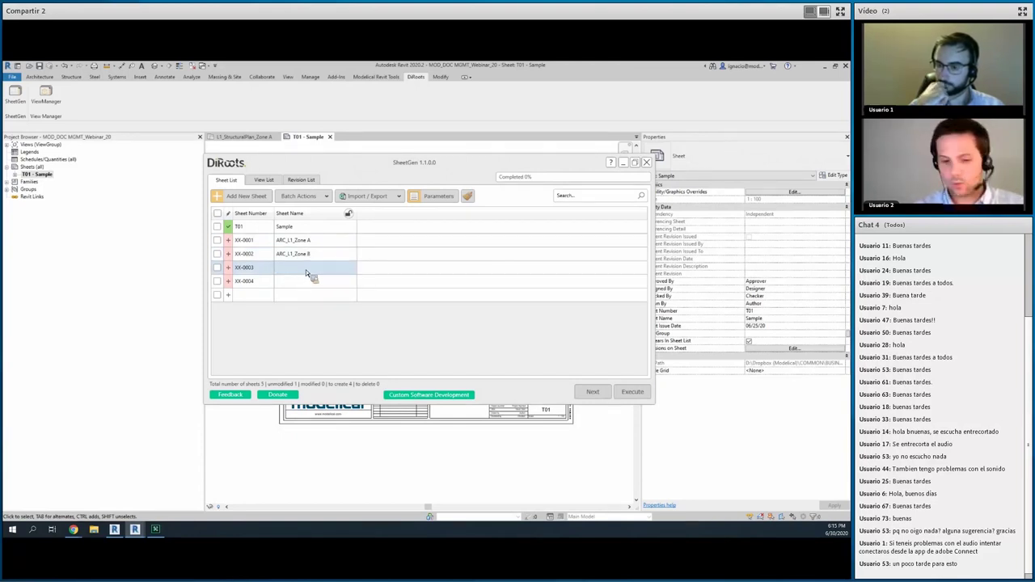
pyautogui.write('ARC_L1_Zone B')
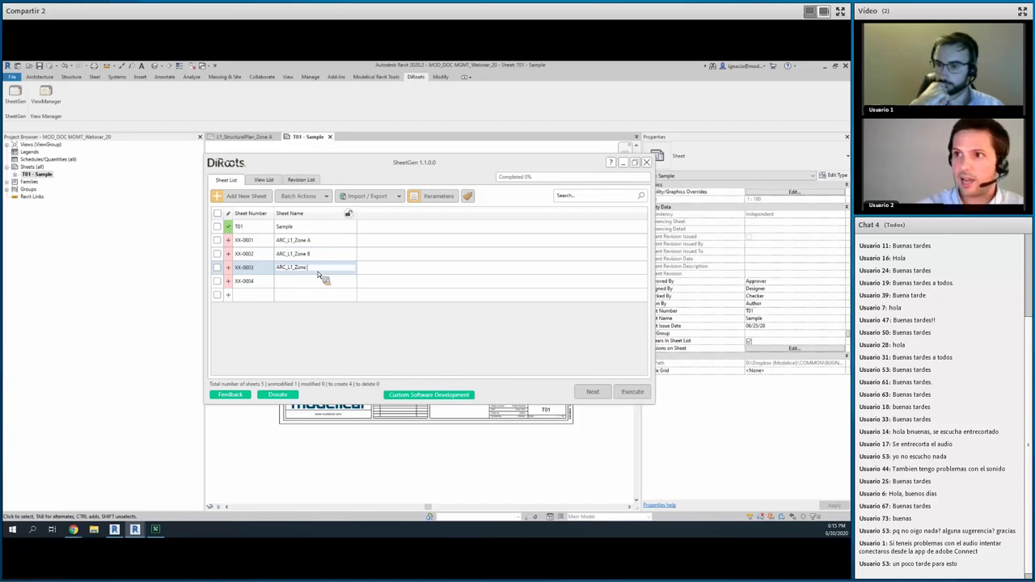
pyautogui.write('C')
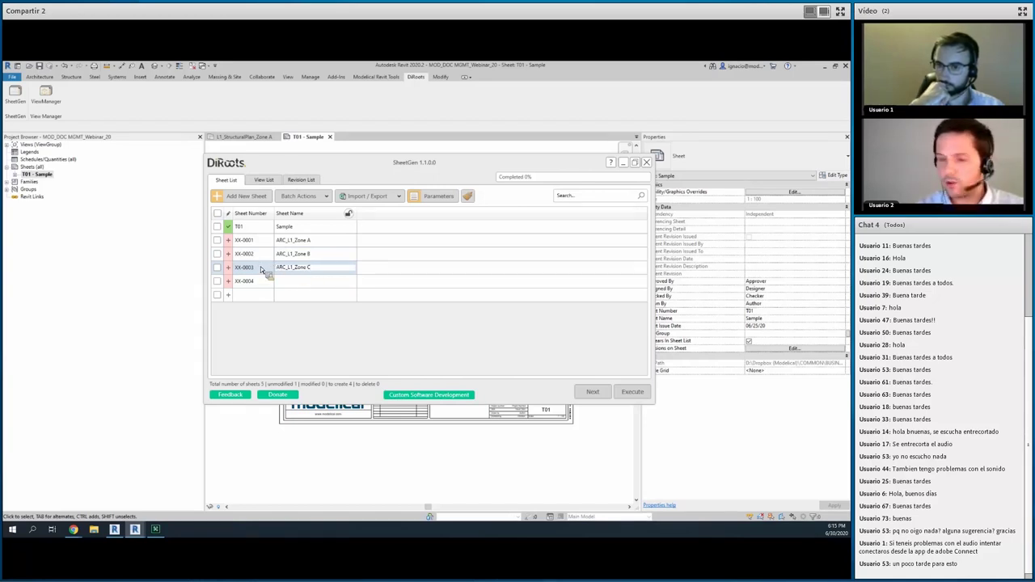
pyautogui.press('Return')
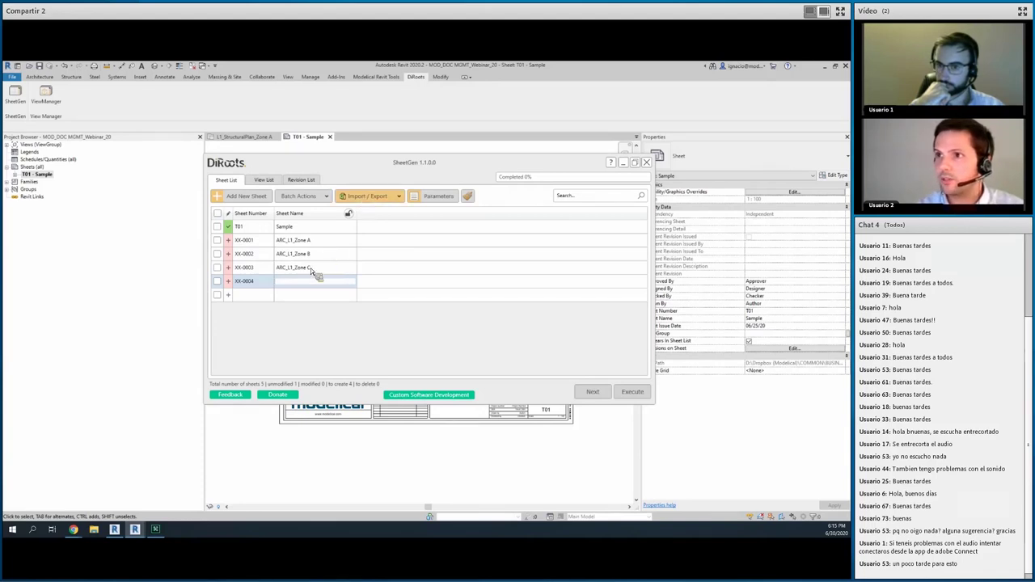
pyautogui.write('ARC_L1_Zone')
pyautogui.write('D')
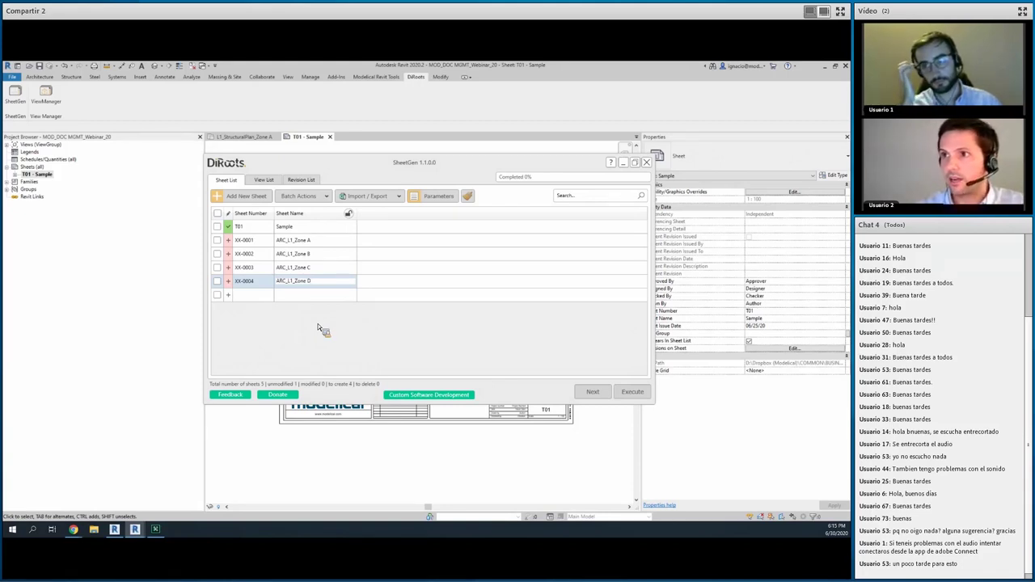
# Step: Add the ViewGroup parameter as a column in SheetGen's sheet list
pyautogui.click(439, 198)
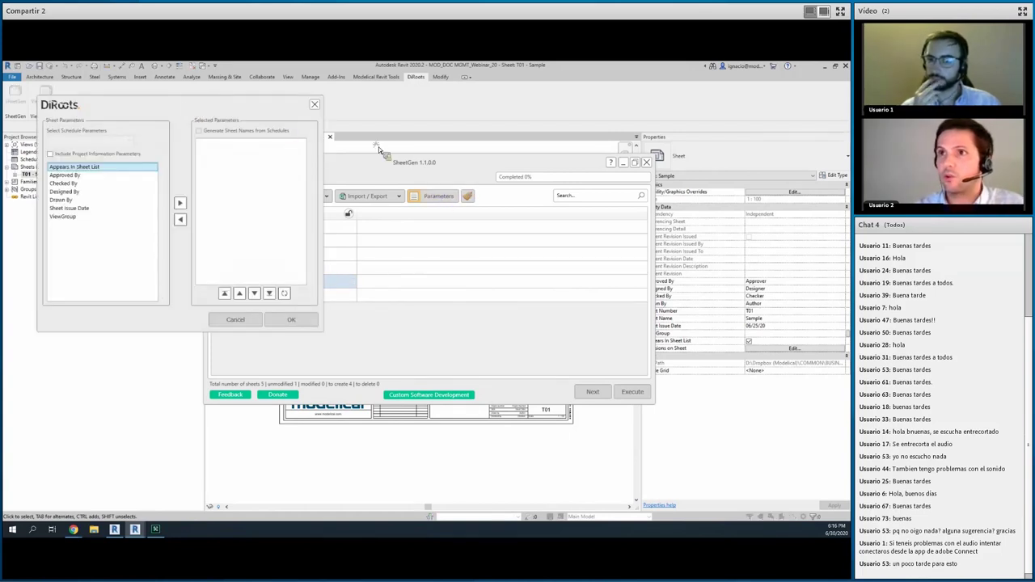
pyautogui.click(181, 235)
pyautogui.click(292, 221)
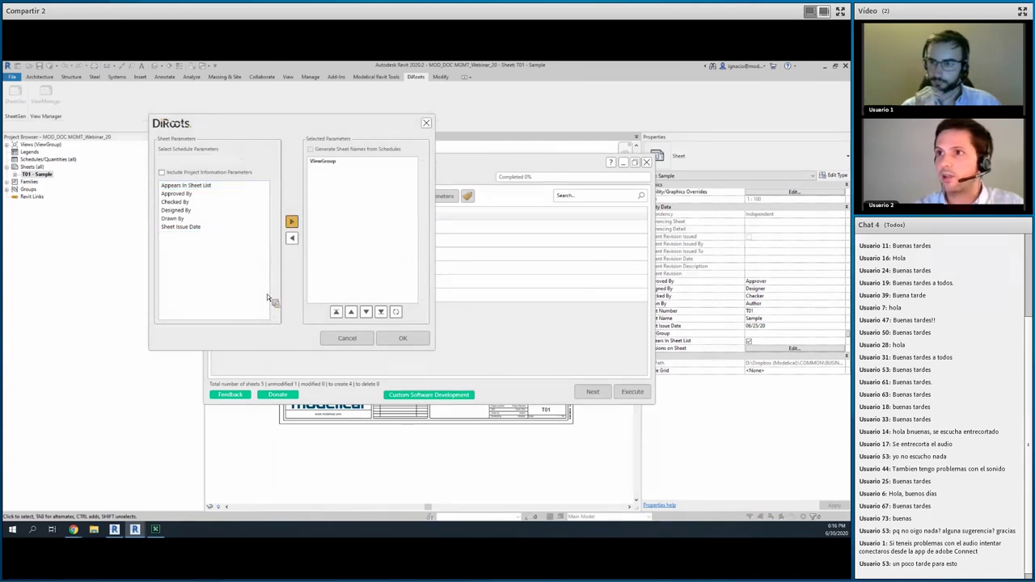
pyautogui.click(406, 339)
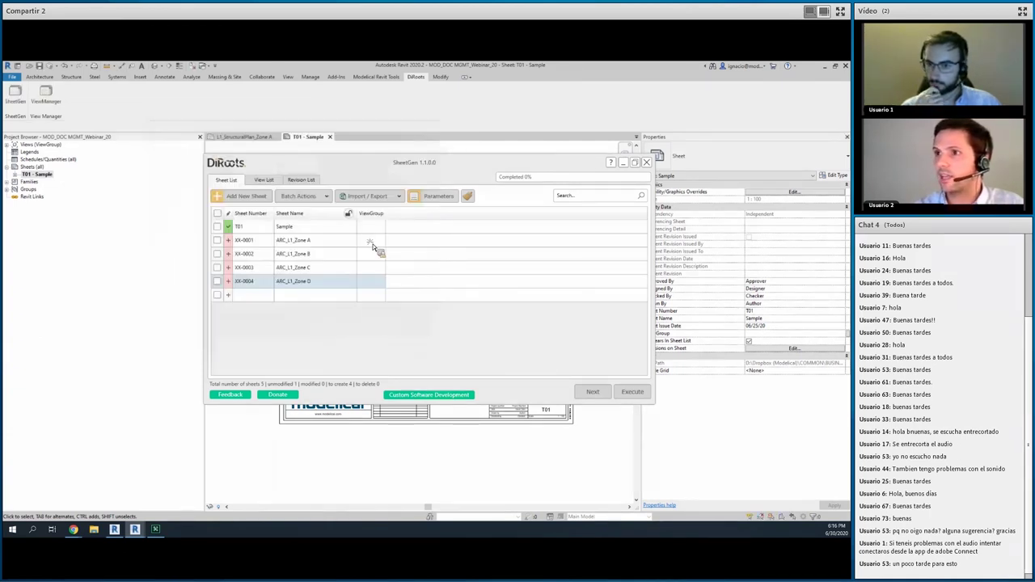
# Step: Set ViewGroup to PRINT for sheets XX-0001 through XX-0004
pyautogui.doubleClick(372, 245)
pyautogui.write('INT')
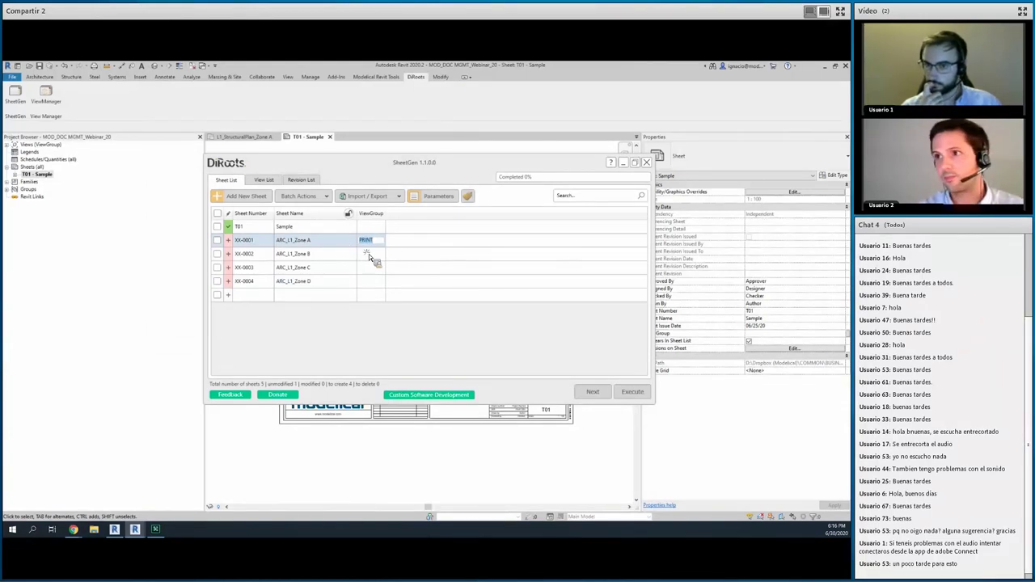
pyautogui.click(371, 257)
pyautogui.write('PRINT')
pyautogui.click(374, 272)
pyautogui.write('PRINT')
pyautogui.click(375, 280)
pyautogui.write('PRINT')
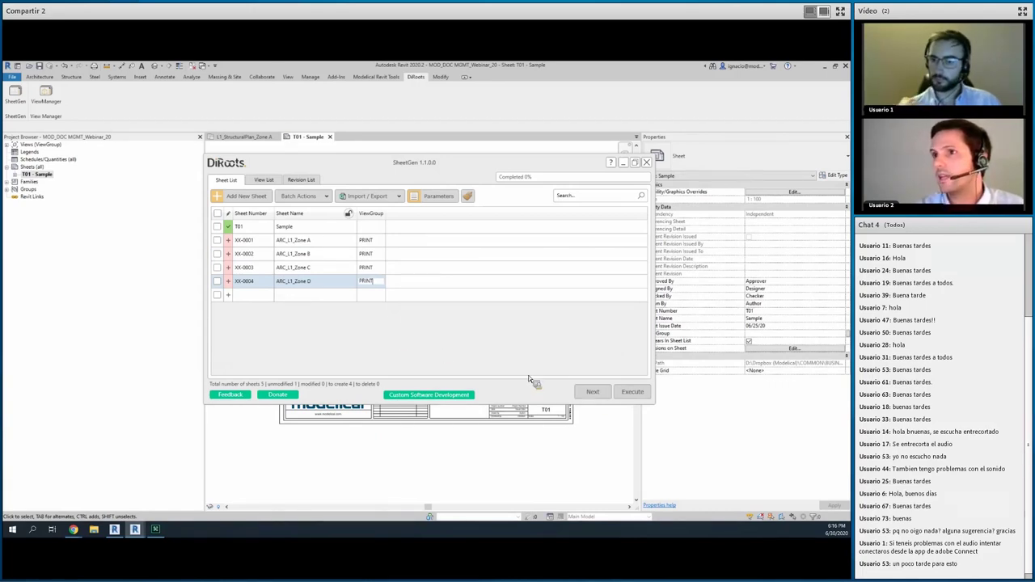
# Step: Advance to the View List and review the project's 185 views and their parameters in View Manager
pyautogui.click(594, 393)
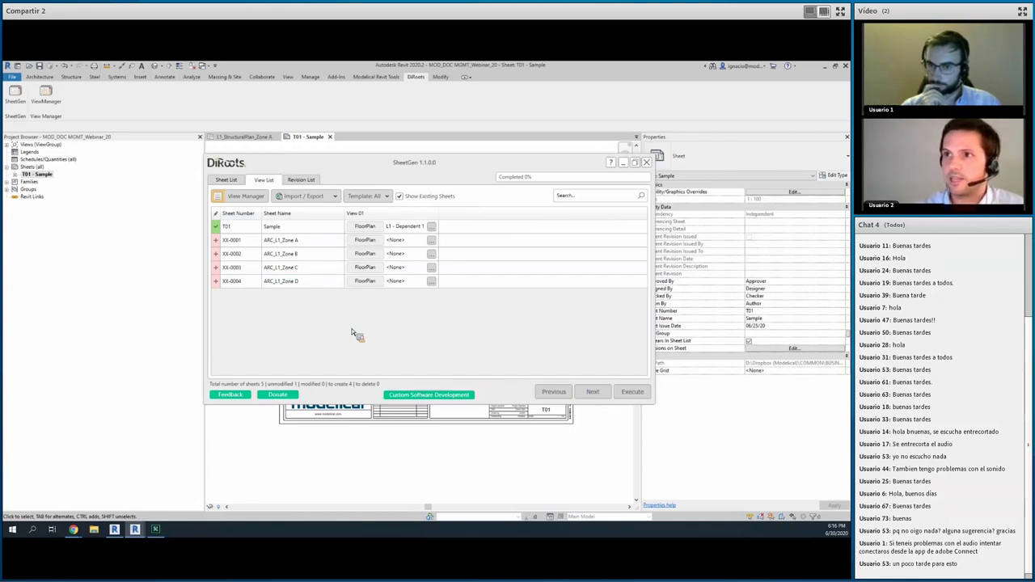
pyautogui.click(245, 199)
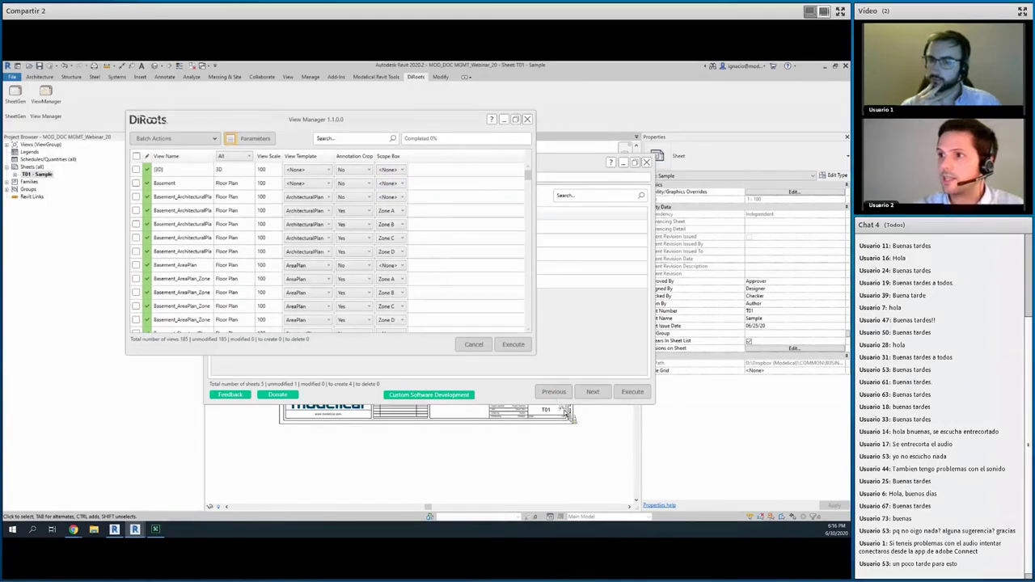
pyautogui.moveTo(624, 508); pyautogui.dragTo(625, 488)
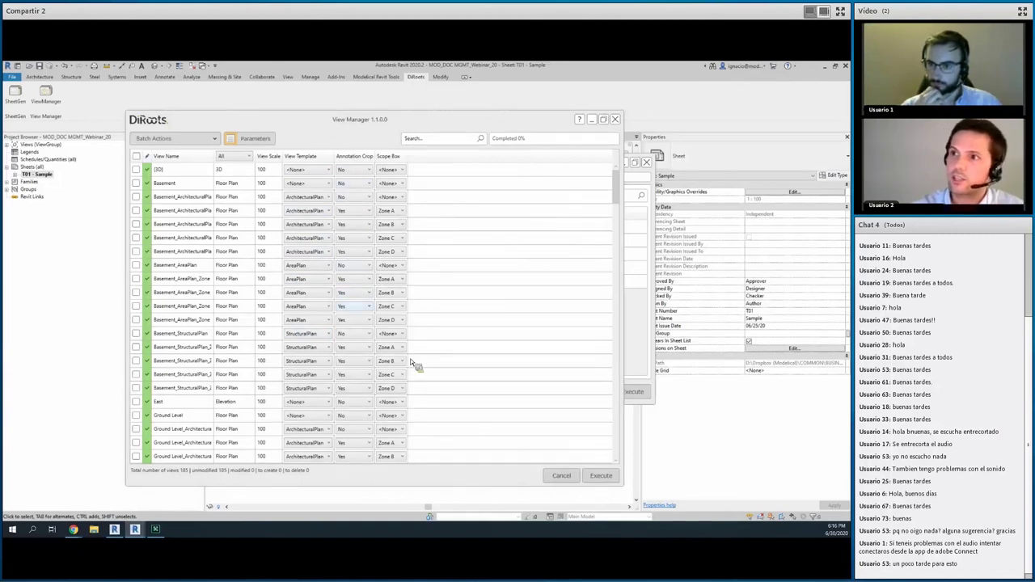
pyautogui.scroll(-1, 284, 201)
pyautogui.scroll(-3, 284, 201)
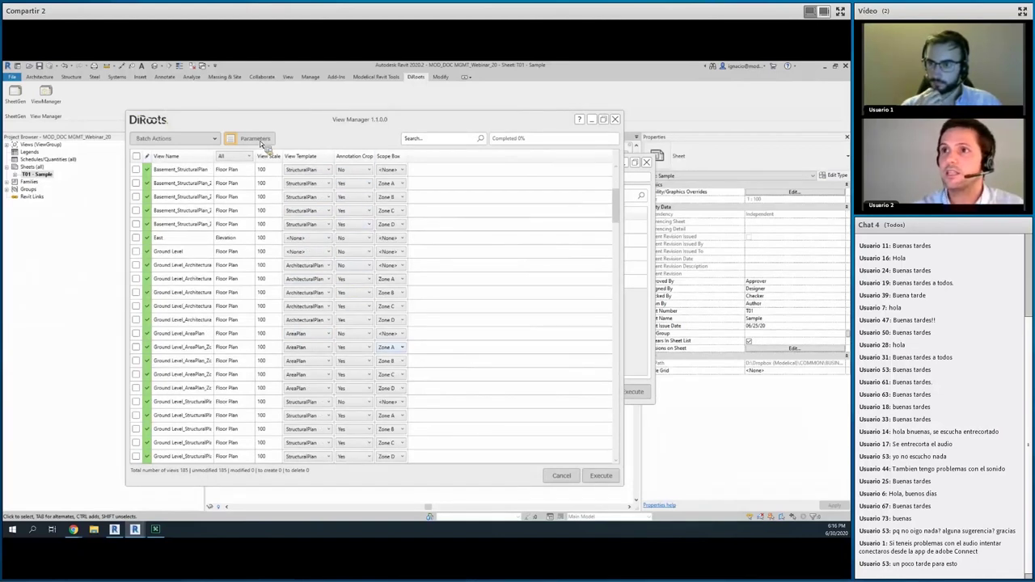
pyautogui.click(267, 141)
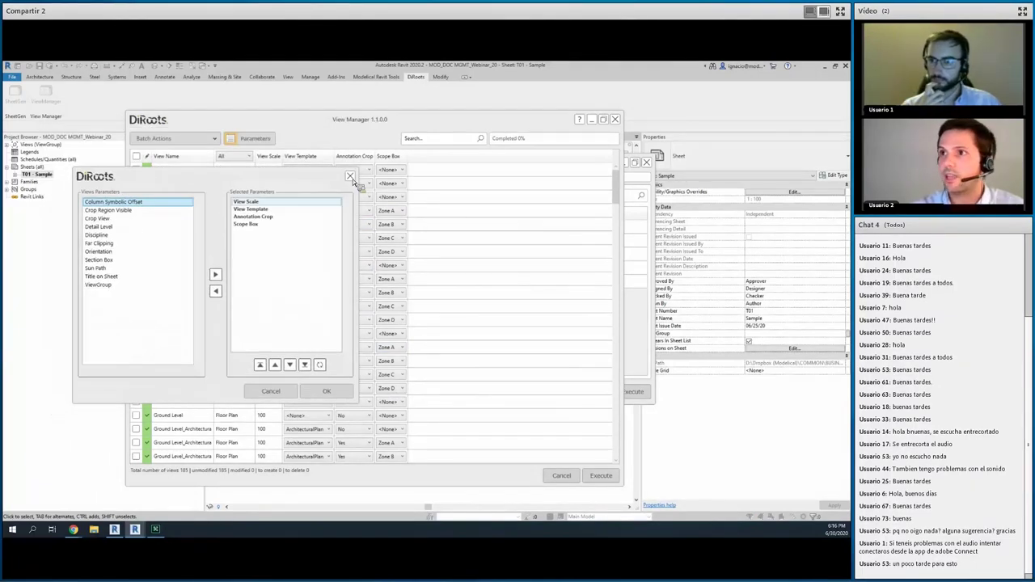
pyautogui.click(351, 176)
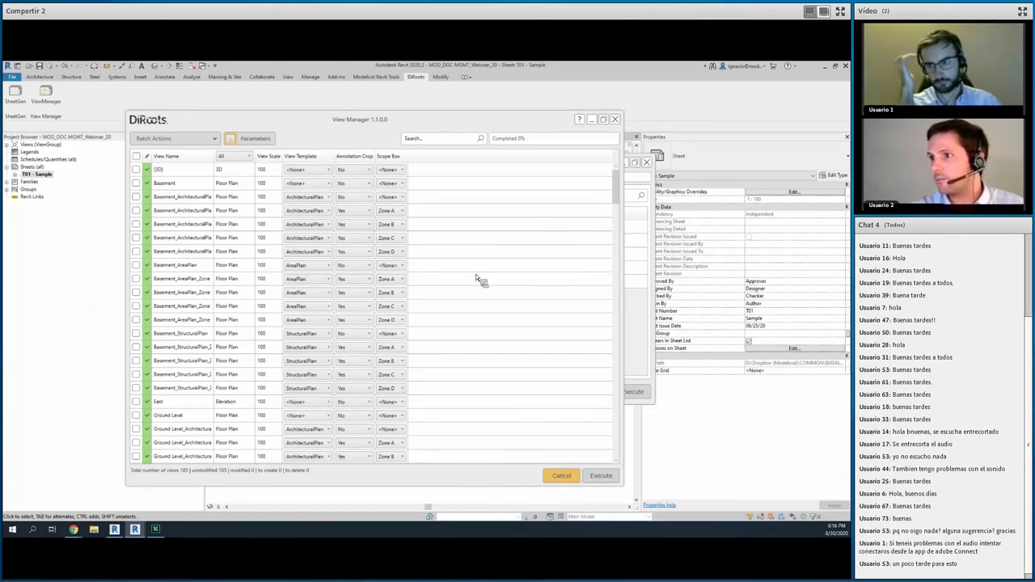
pyautogui.press('Escape')
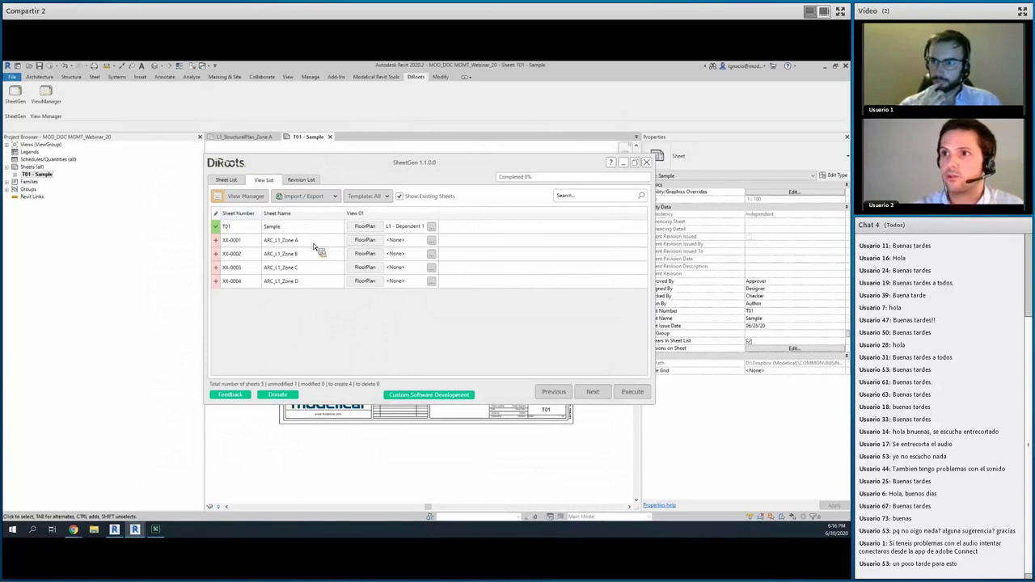
# Step: Assign the L1_ArchitecturalPlan_Zone A and Zone B plans to sheets XX-0001 and XX-0002
pyautogui.click(432, 241)
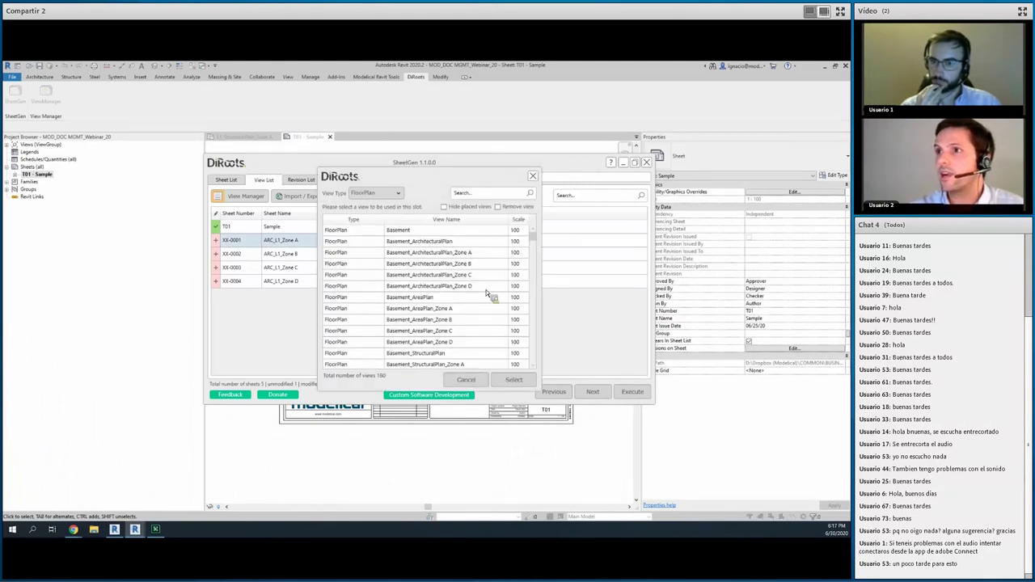
pyautogui.moveTo(488, 302); pyautogui.dragTo(621, 450)
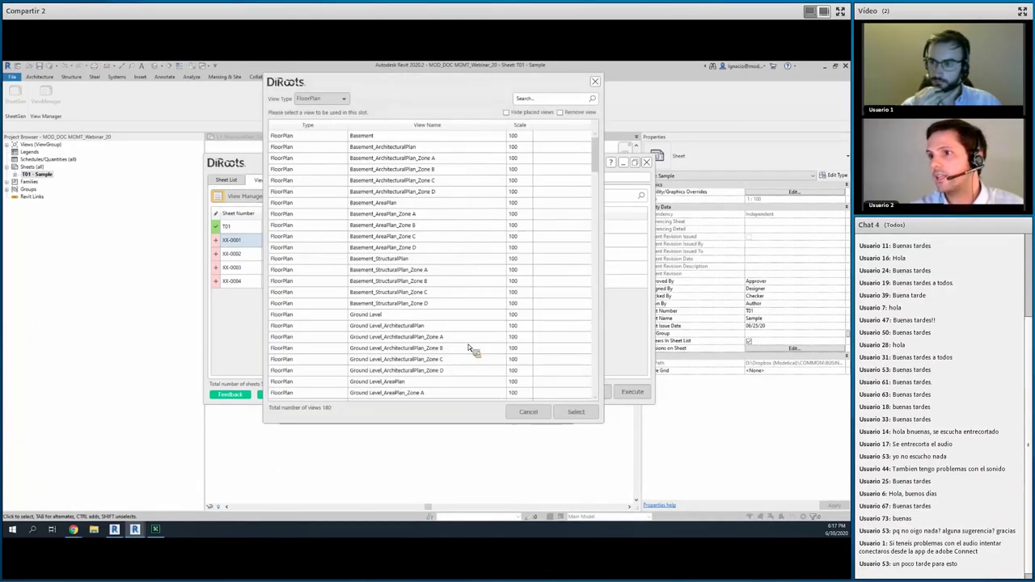
pyautogui.scroll(-7, 469, 348)
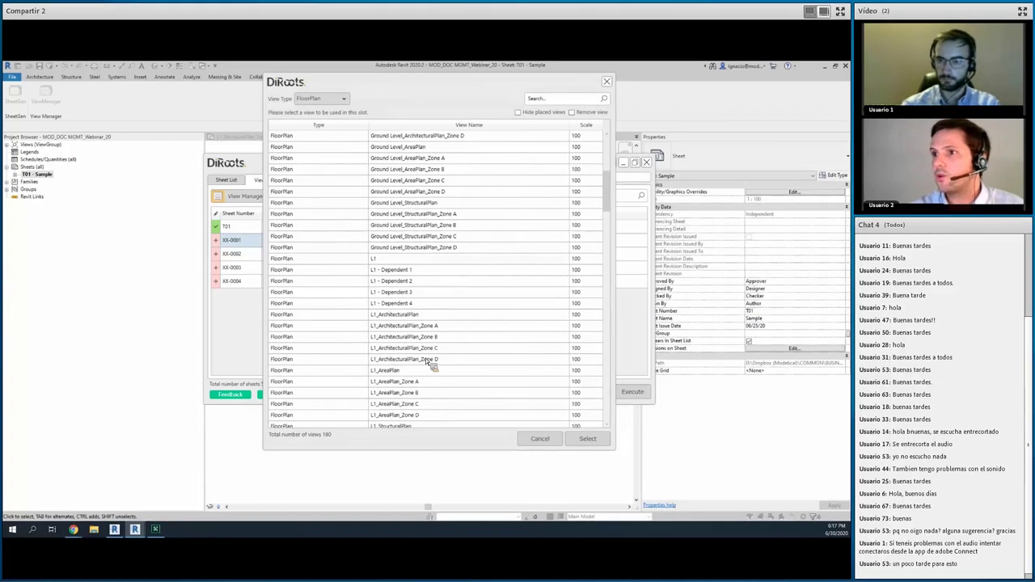
pyautogui.click(444, 325)
pyautogui.click(588, 439)
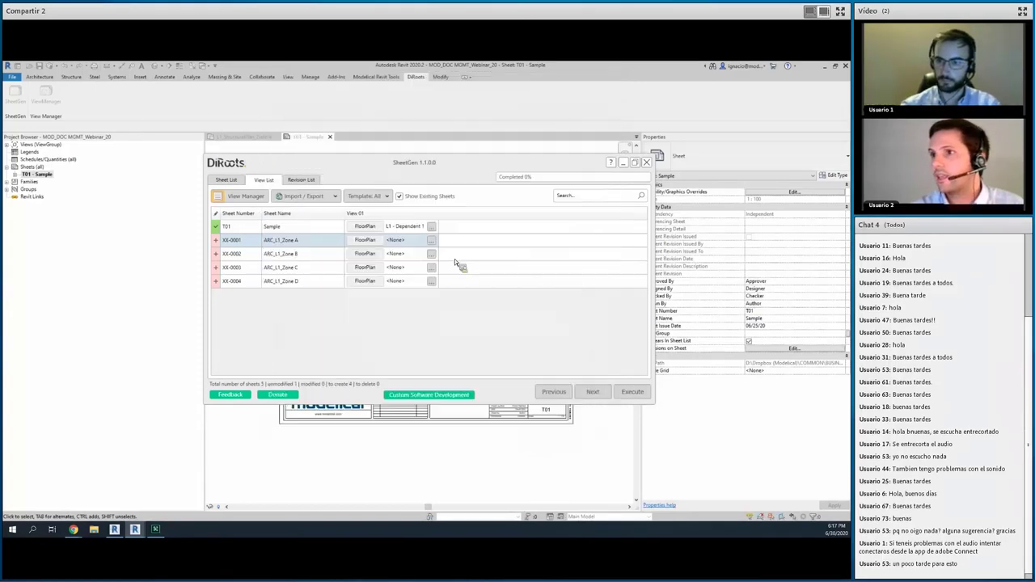
pyautogui.click(455, 254)
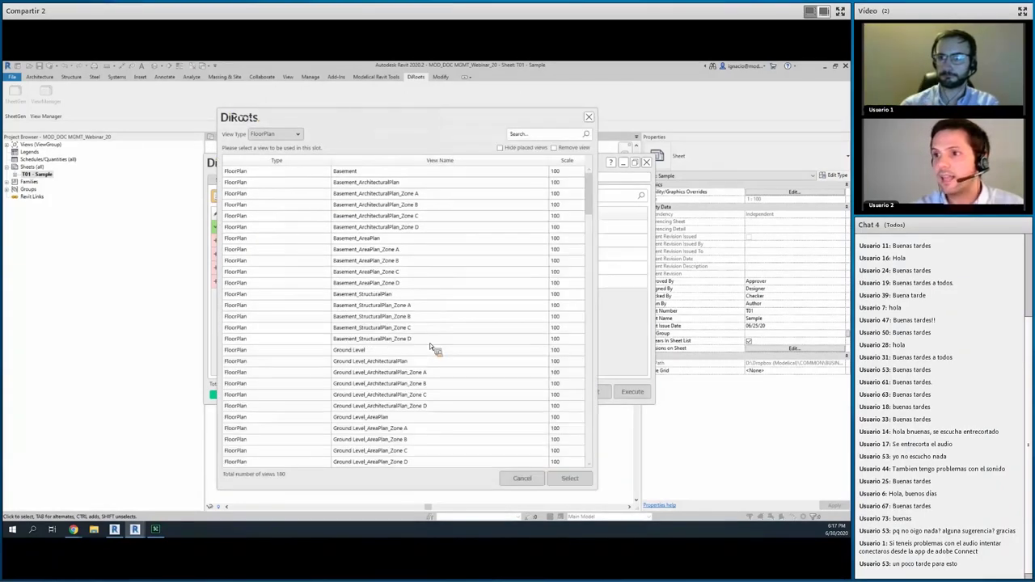
pyautogui.scroll(-4, 430, 343)
pyautogui.scroll(-3, 420, 364)
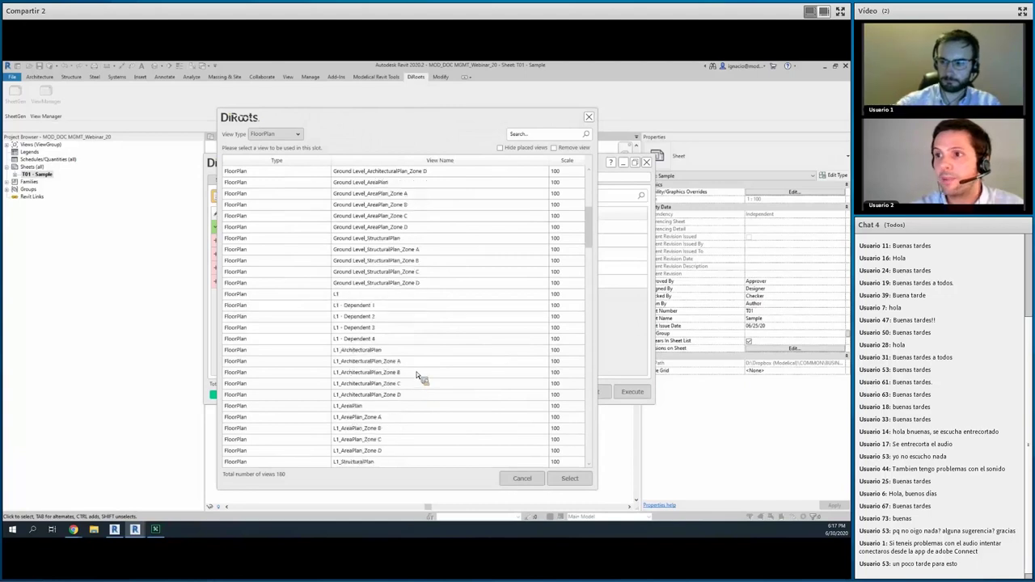
pyautogui.click(417, 373)
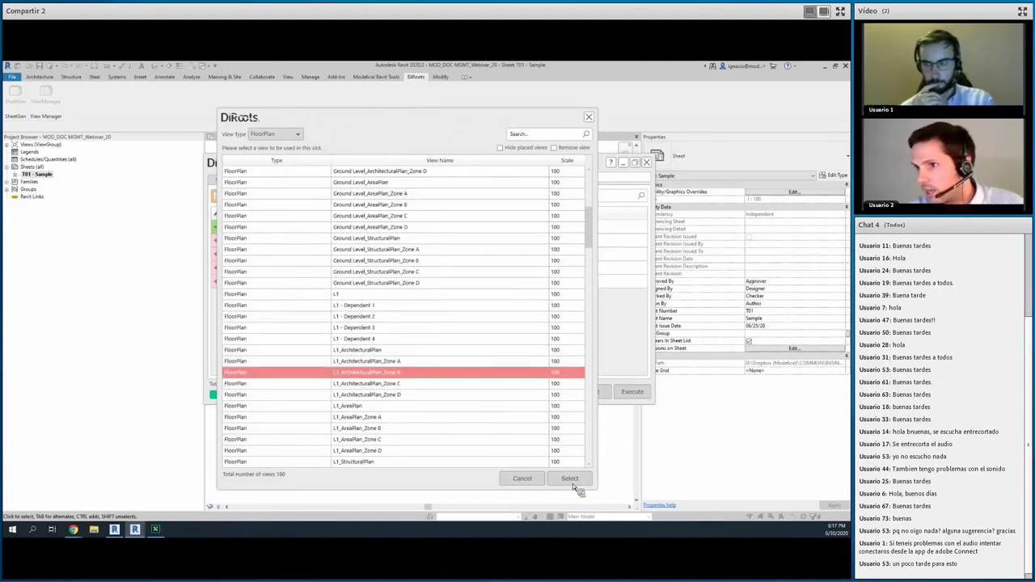
pyautogui.click(571, 479)
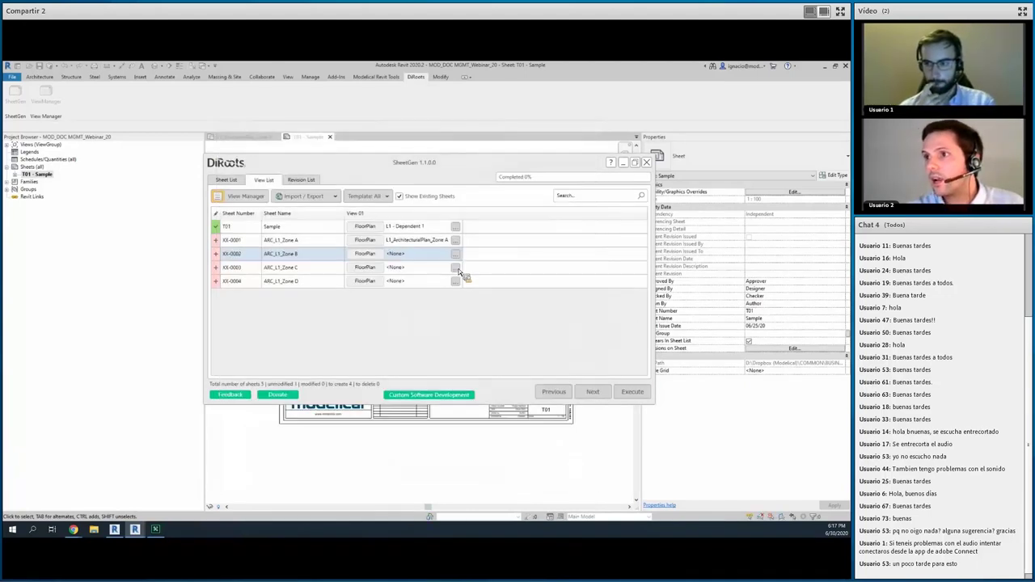
# Step: Assign the L1_ArchitecturalPlan_Zone C and Zone D plans to sheets XX-0003 and XX-0004
pyautogui.click(455, 267)
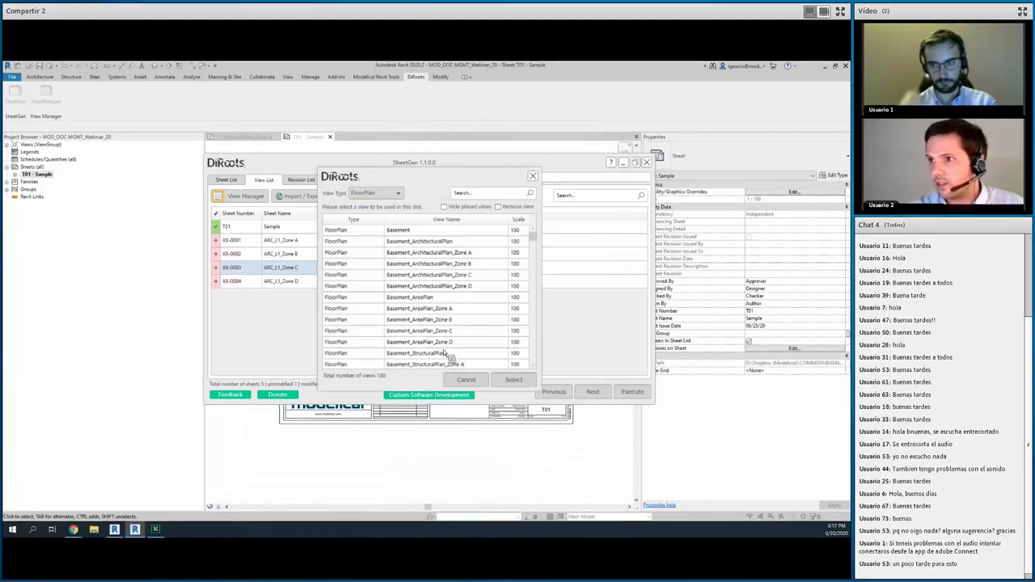
pyautogui.moveTo(455, 346); pyautogui.dragTo(576, 493)
pyautogui.scroll(-5, 450, 400)
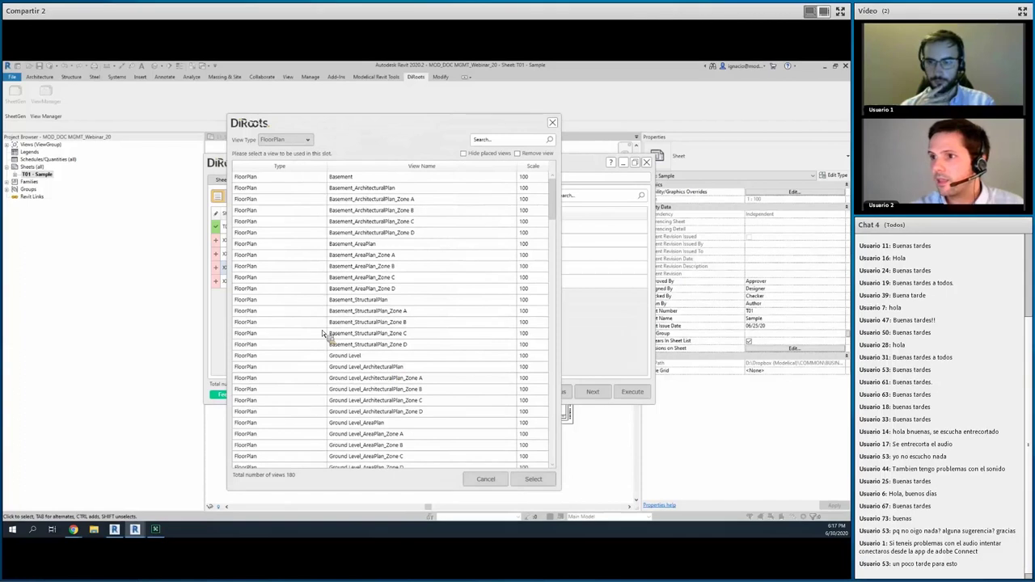
pyautogui.scroll(-2, 408, 399)
pyautogui.click(404, 389)
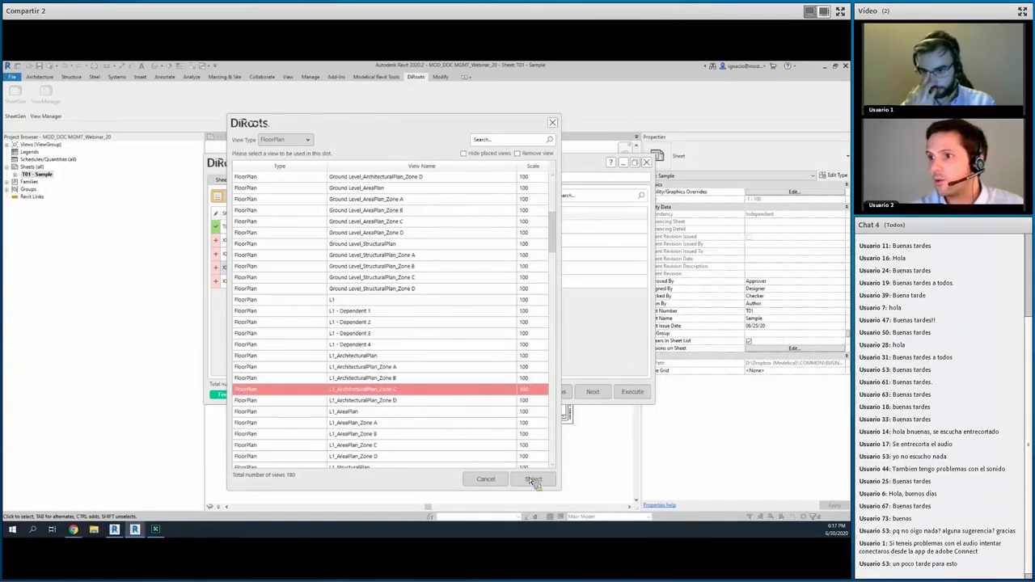
pyautogui.click(533, 480)
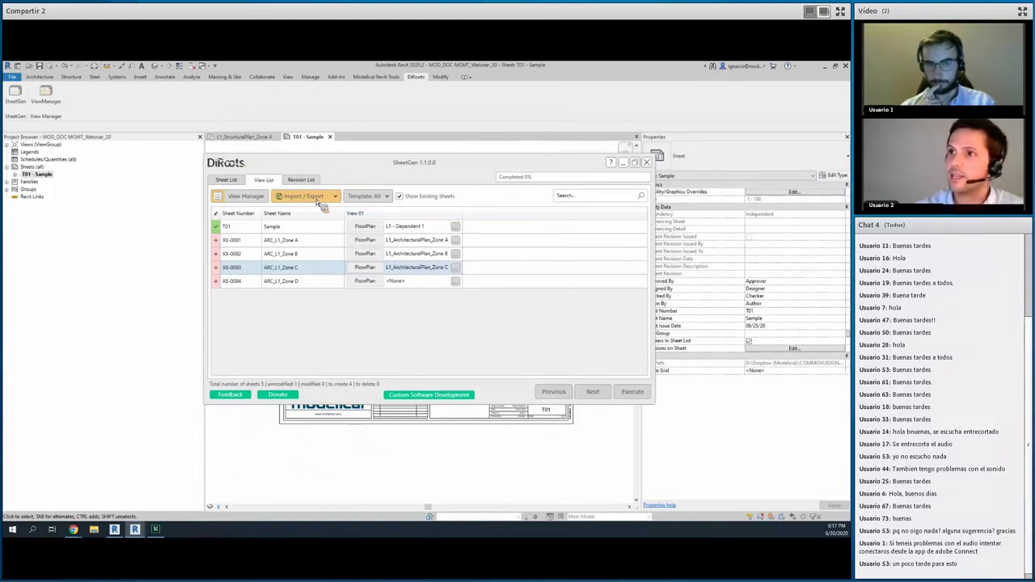
pyautogui.click(455, 281)
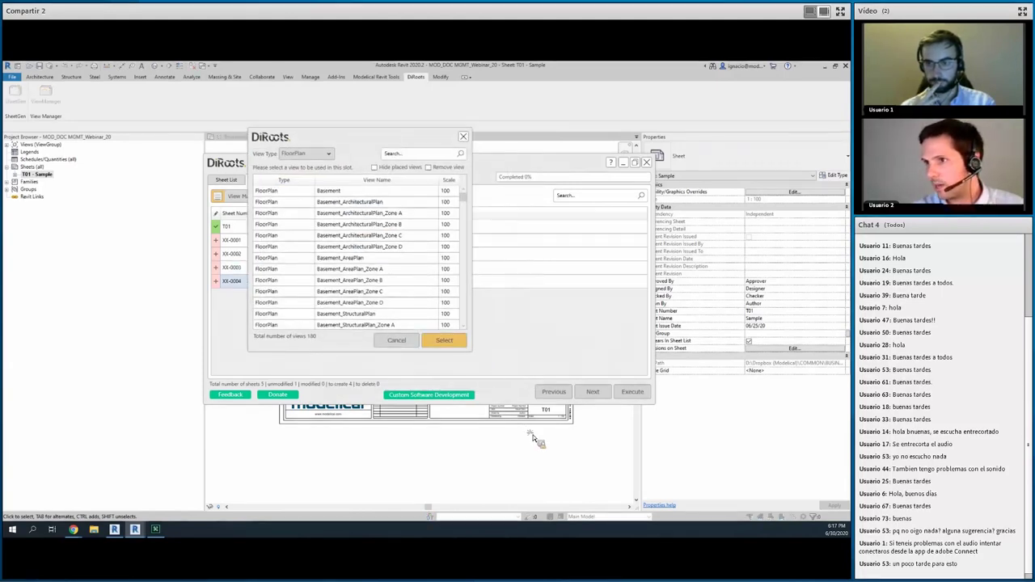
pyautogui.moveTo(476, 357); pyautogui.dragTo(580, 498)
pyautogui.scroll(-7, 416, 423)
pyautogui.click(553, 498)
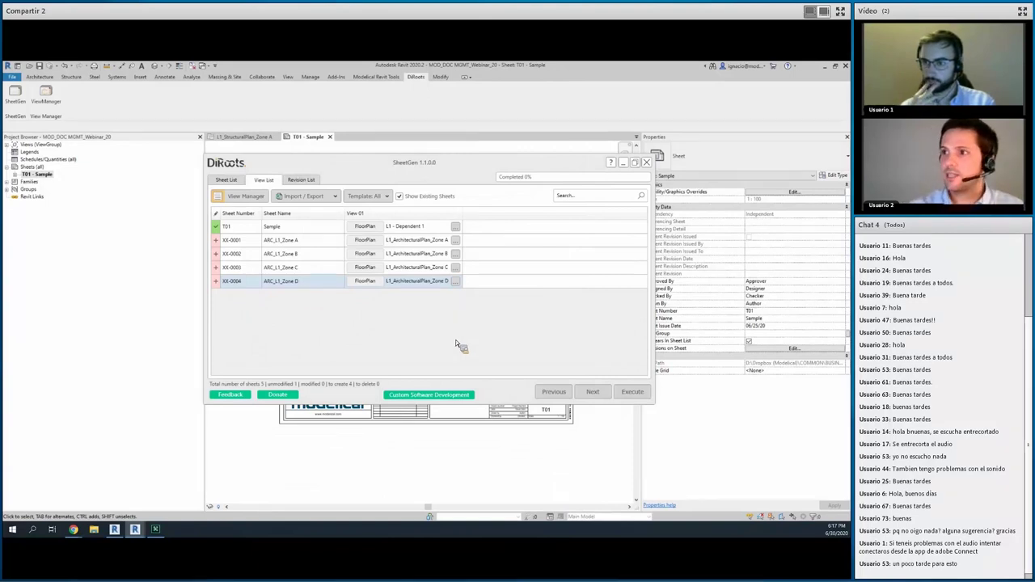
# Step: On the Revision List, give sheets XX-0001 and XX-0002 Revision 2
pyautogui.click(595, 393)
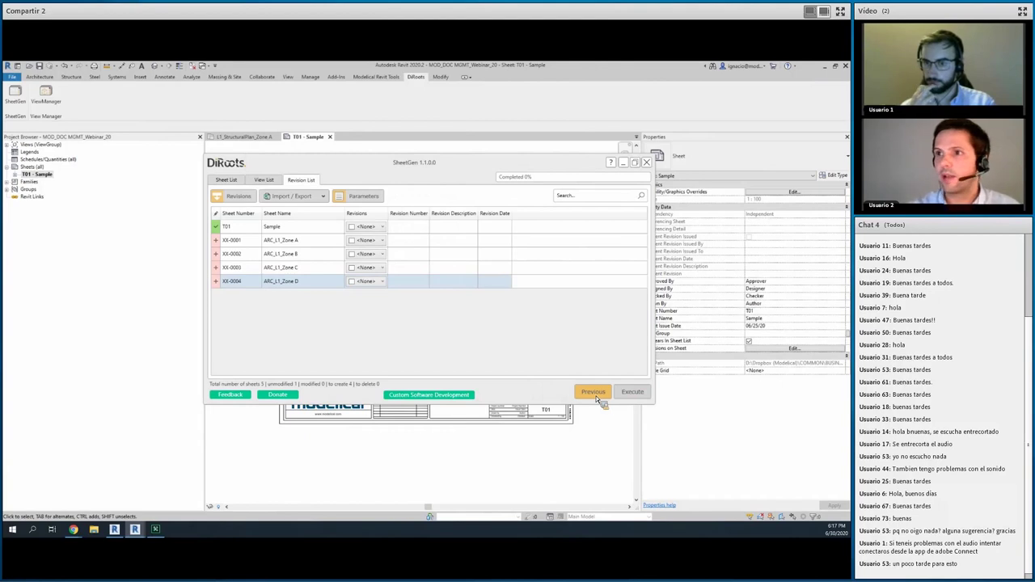
pyautogui.click(242, 203)
pyautogui.click(542, 183)
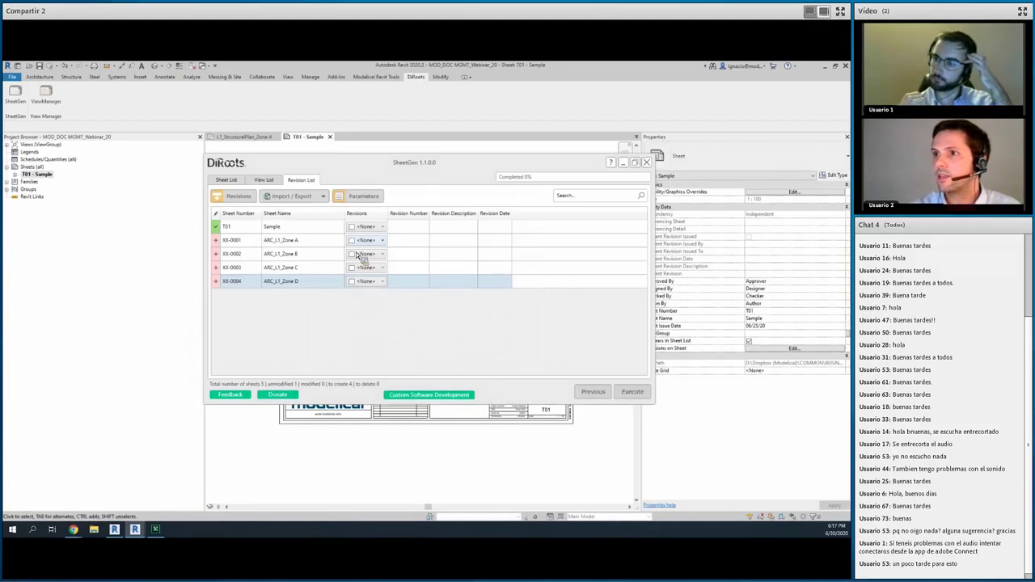
pyautogui.click(380, 241)
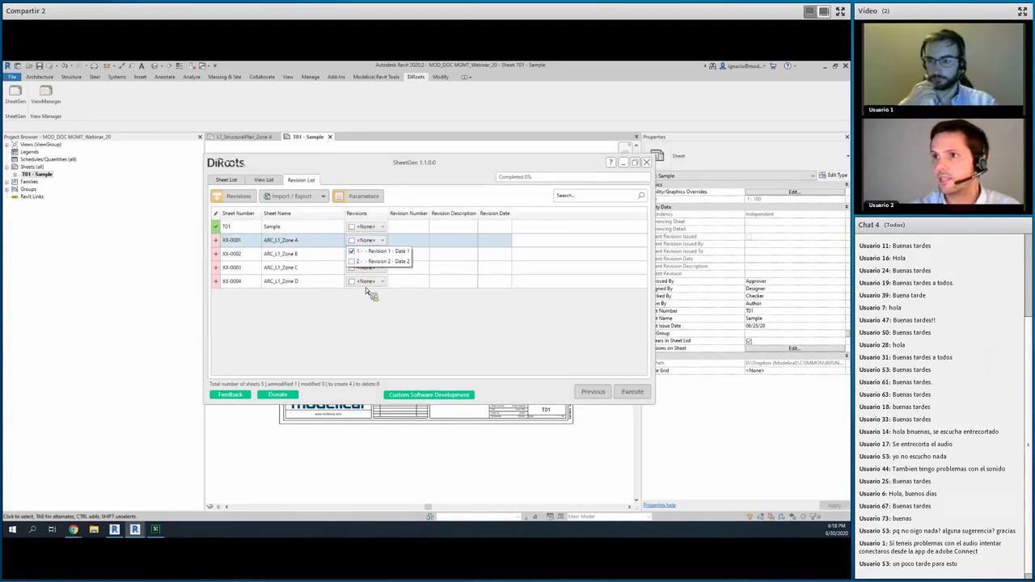
pyautogui.click(380, 261)
pyautogui.click(368, 254)
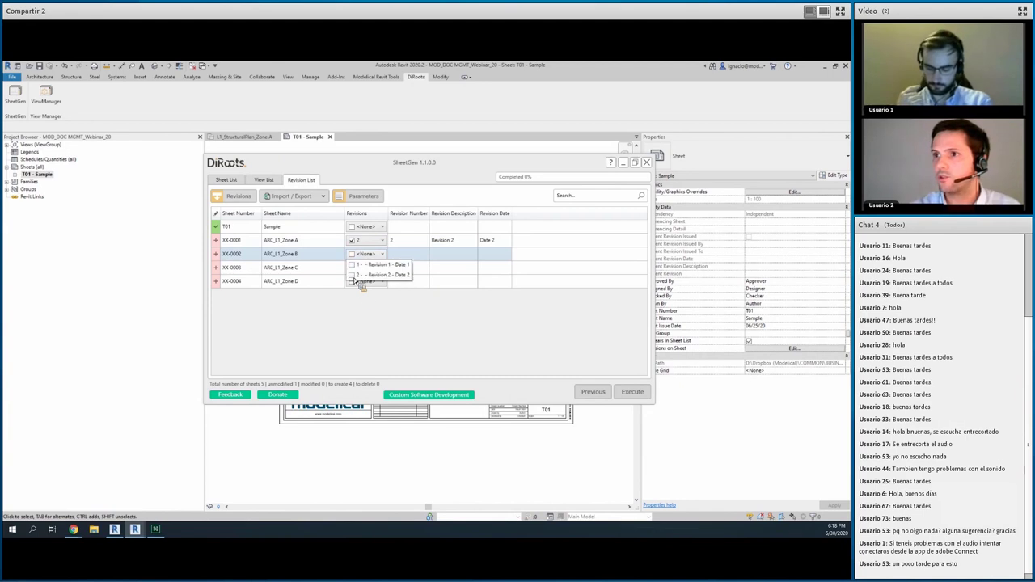
pyautogui.click(366, 275)
# Step: Give sheets XX-0003 and XX-0004 Revision 1 and generate all four sheets
pyautogui.click(364, 268)
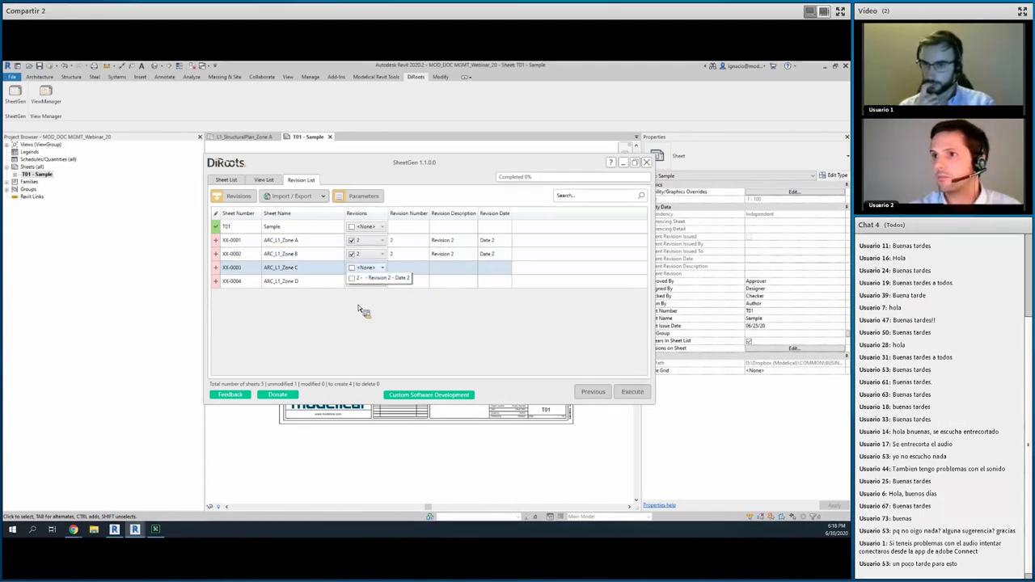
pyautogui.click(369, 280)
pyautogui.click(365, 281)
pyautogui.click(367, 293)
pyautogui.click(356, 198)
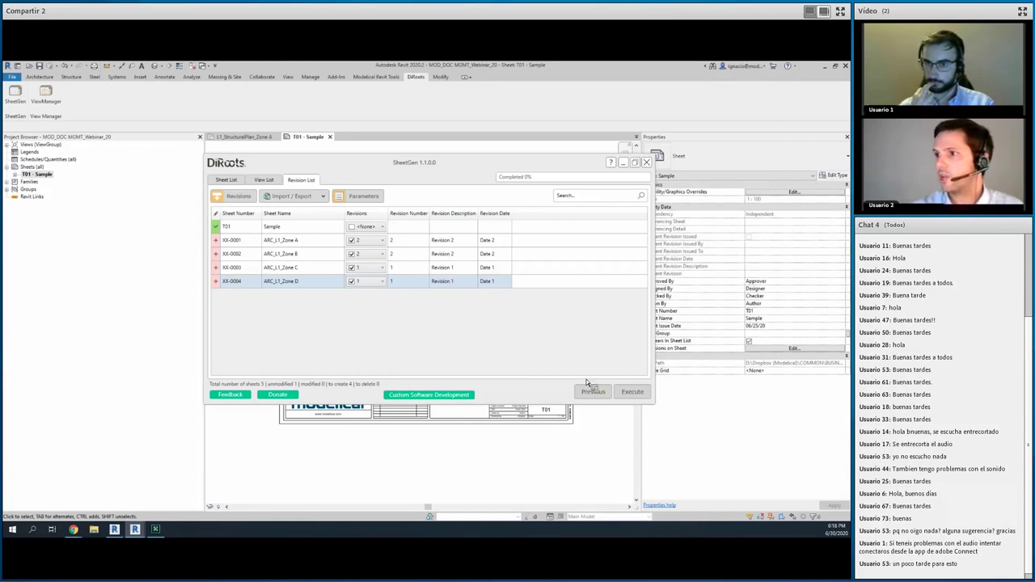
pyautogui.click(633, 393)
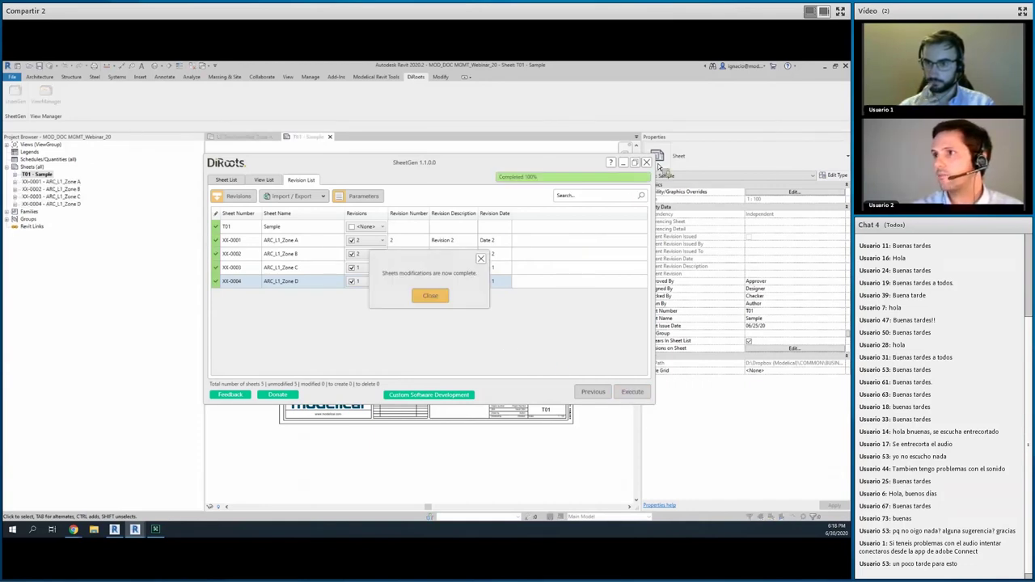
# Step: Open sheets XX-0001 to XX-0004 (ARC_L1_Zone A–D) to check them, then return to the Chrome slides
pyautogui.press('Return')
pyautogui.click(64, 182)
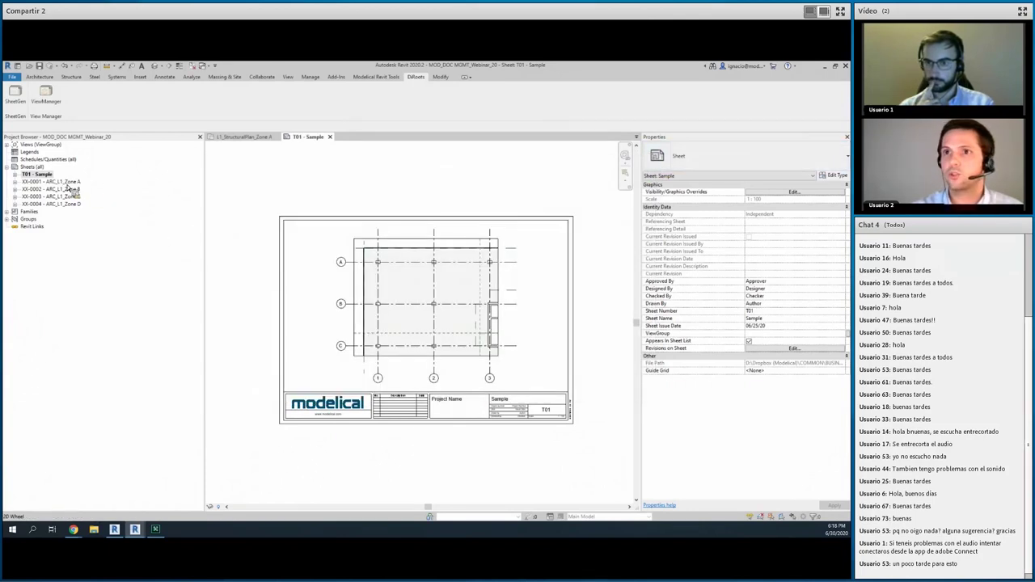
pyautogui.doubleClick(67, 183)
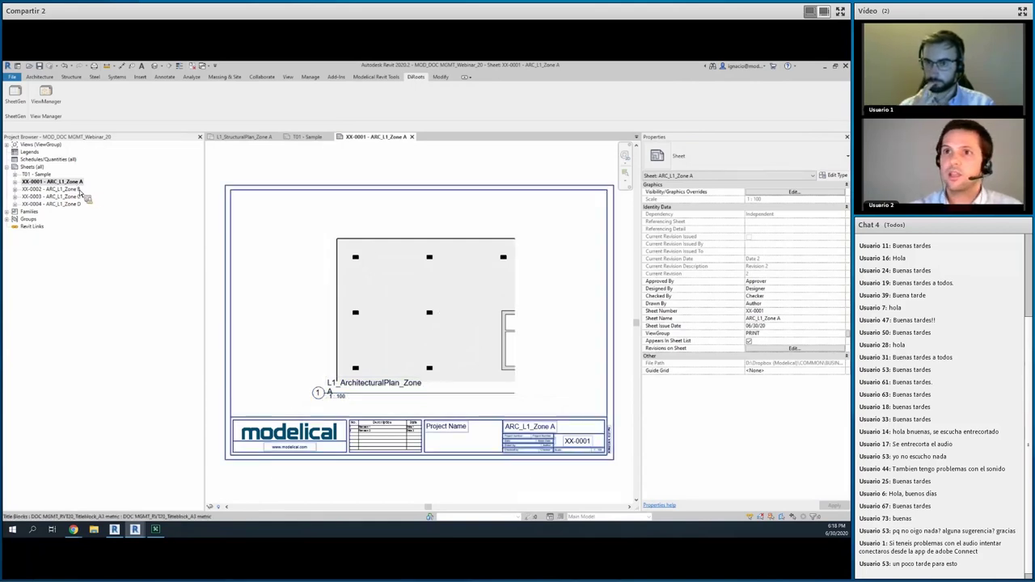
pyautogui.doubleClick(52, 189)
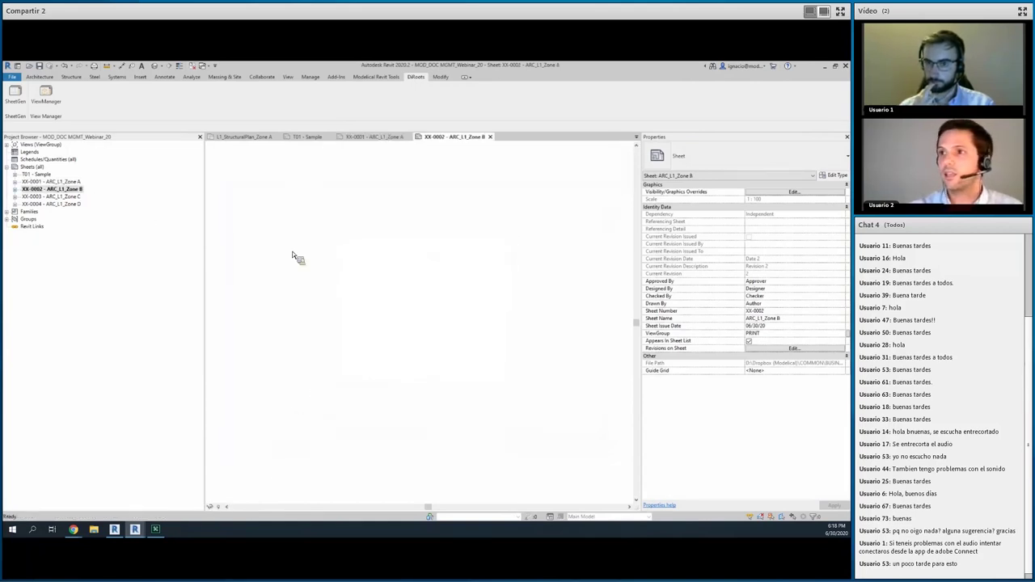
pyautogui.doubleClick(77, 198)
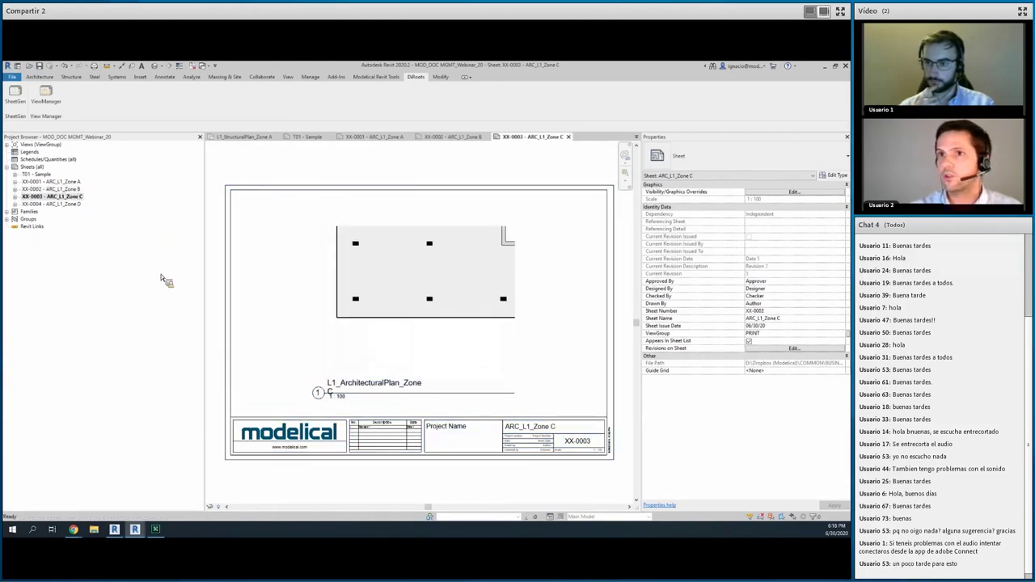
pyautogui.doubleClick(72, 205)
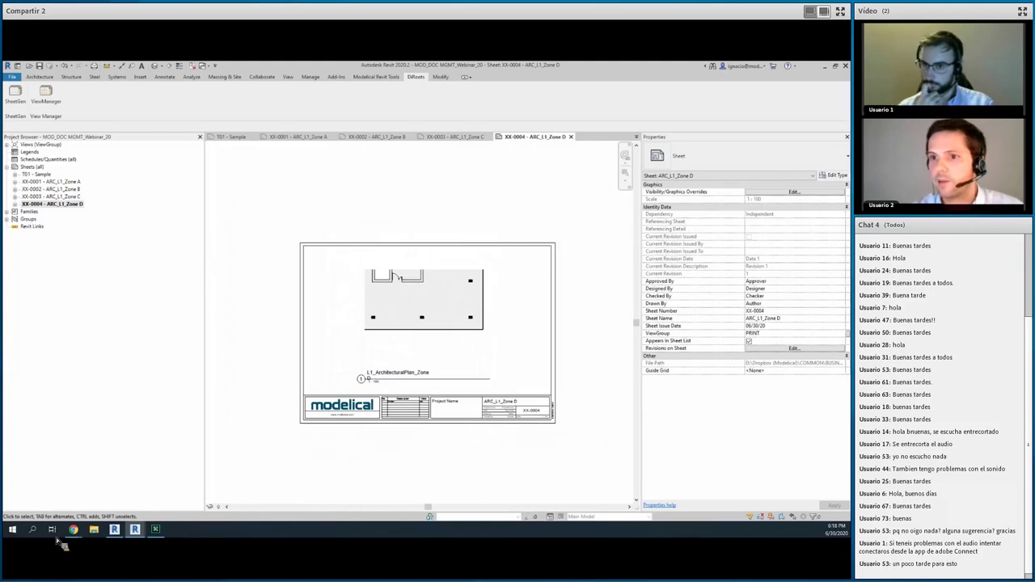
pyautogui.moveTo(73, 529)
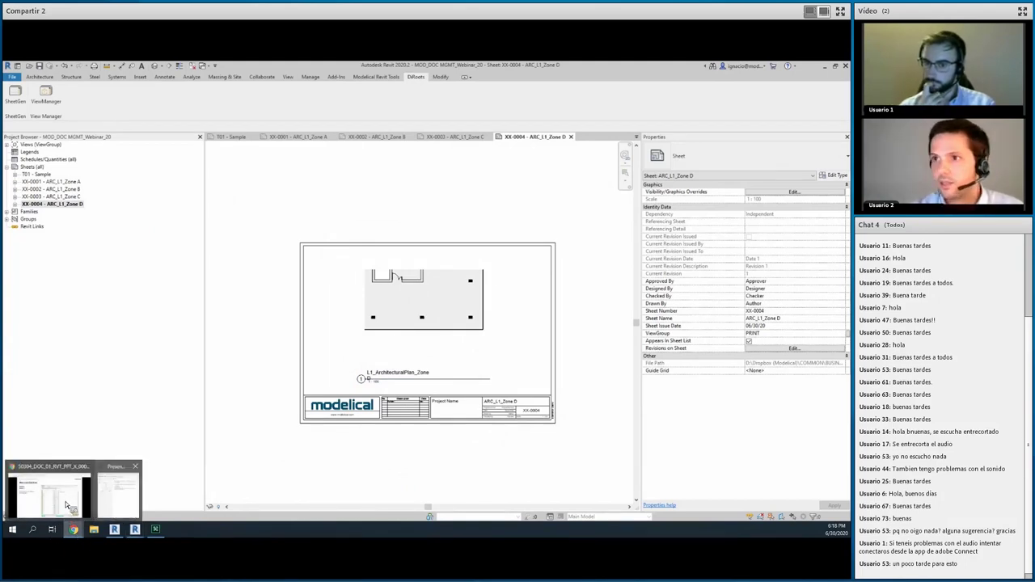
pyautogui.click(114, 489)
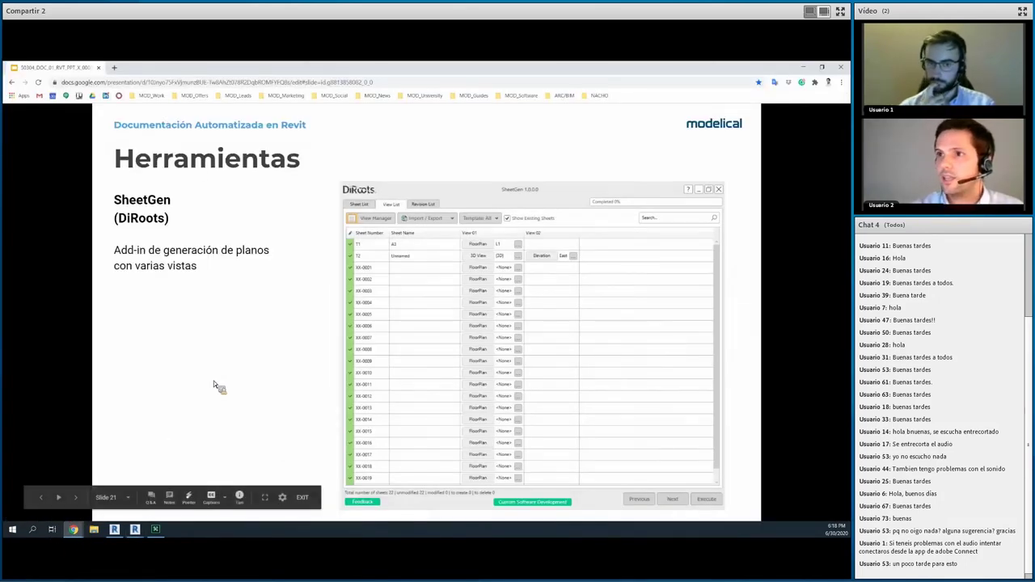
# Step: Advance to the 'Documentación Automatizada Dynamo/Python (Modelical)' slide
pyautogui.press('Right')
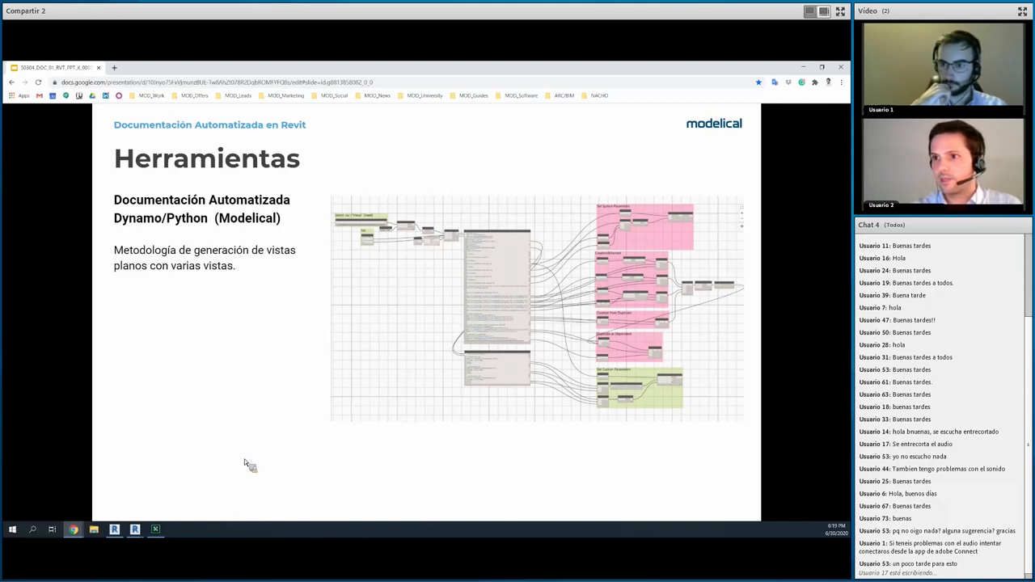
# Step: Advance to the Documentación Automatizada slide and present it full screen
pyautogui.press('Right')
pyautogui.click(264, 500)
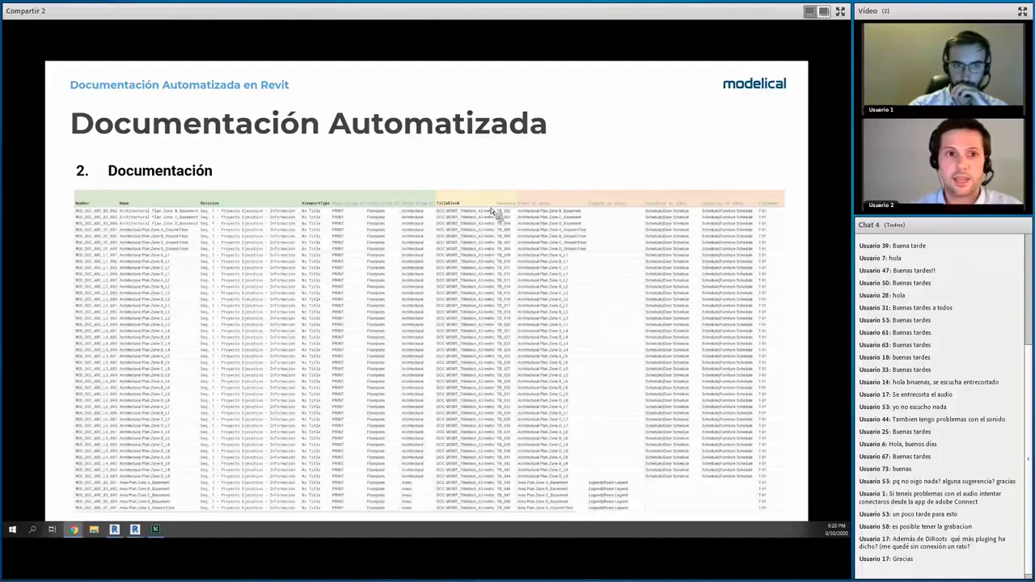
# Step: Advance through the 3. Creación Vistas slide toward 4. Creación Planos
pyautogui.press('Right')
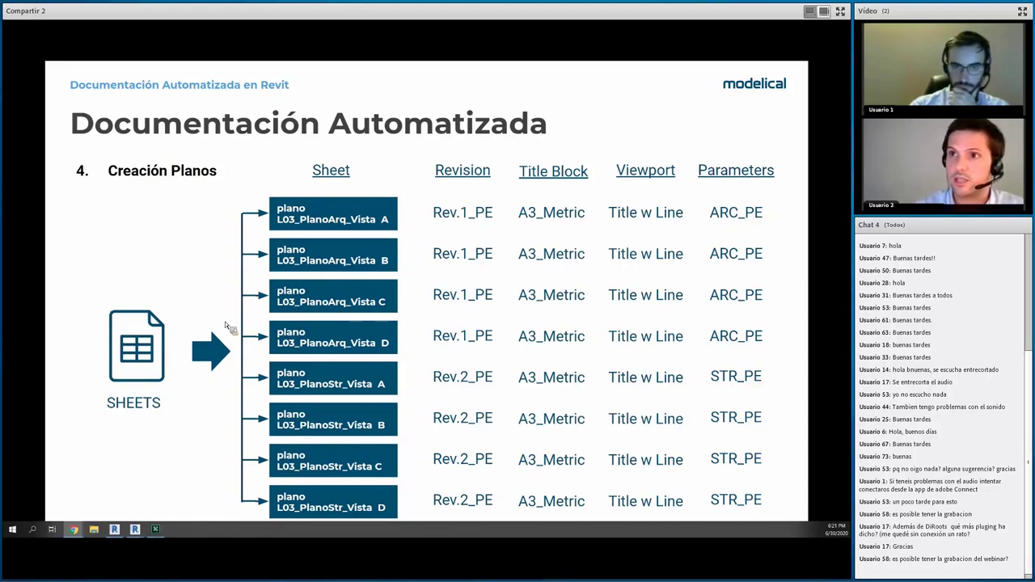
# Step: Move to the '5. Colocación de Vistas' slide with sheets T01 and T02
pyautogui.press('Right')
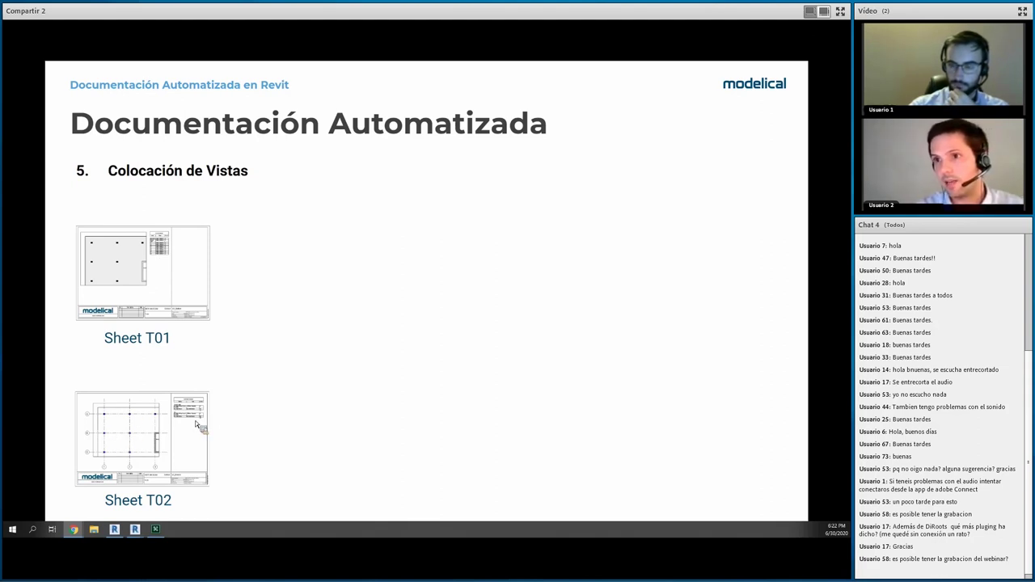
# Step: Reveal the slide's views on sheets T01 and T02, column schedules and plano sheet boxes
pyautogui.click(211, 339)
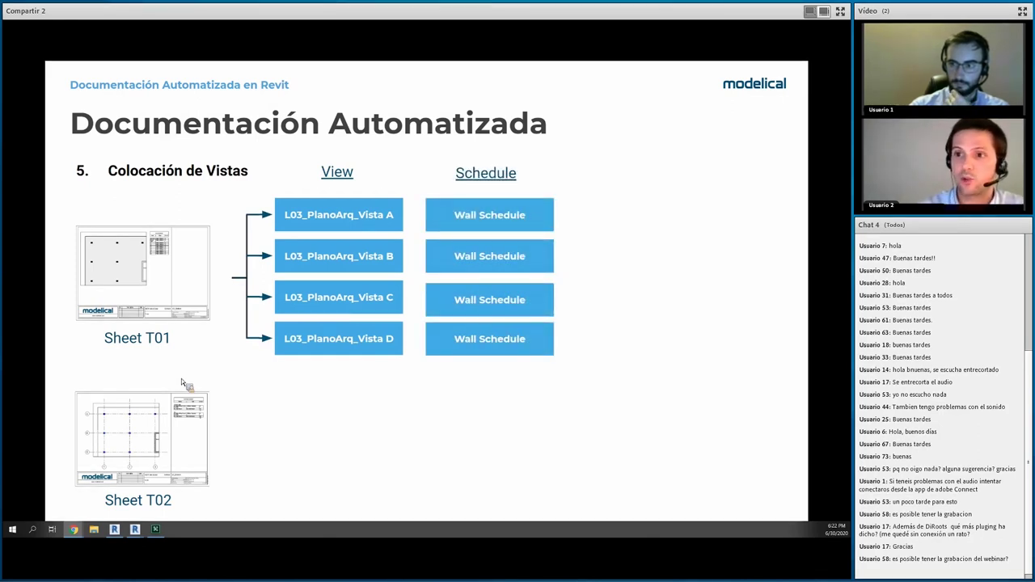
pyautogui.press('Right')
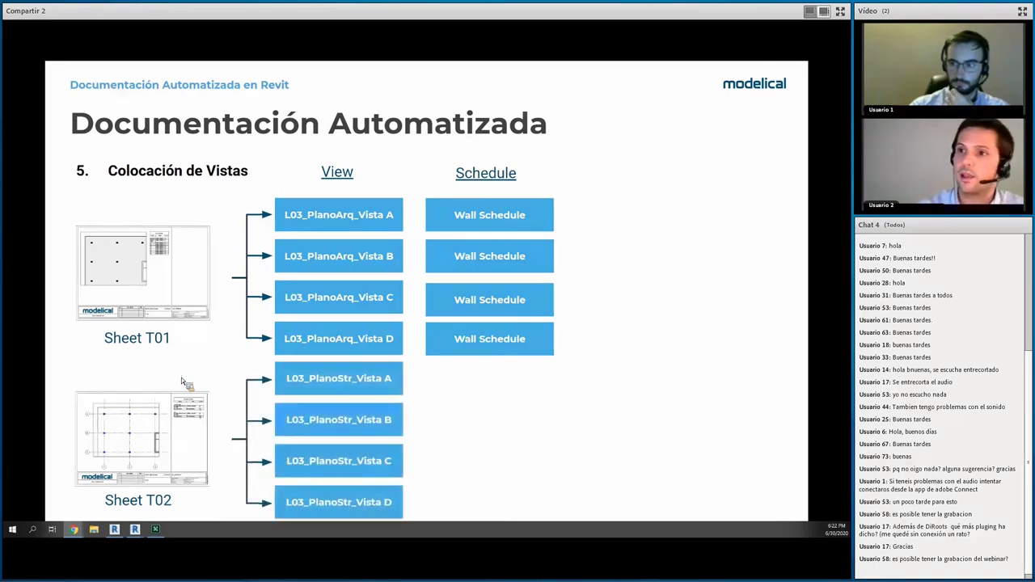
pyautogui.press('Right')
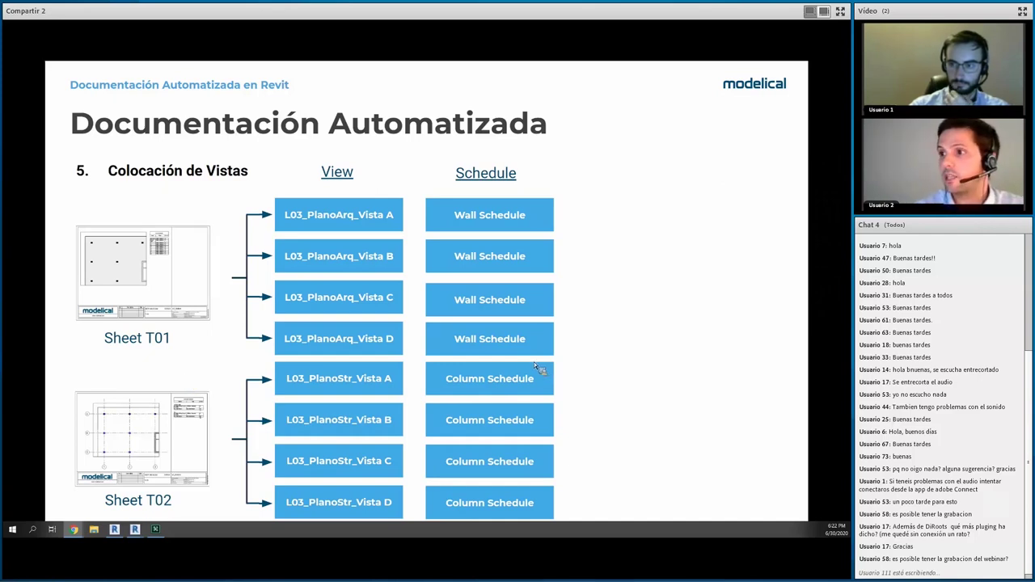
pyautogui.press('Right')
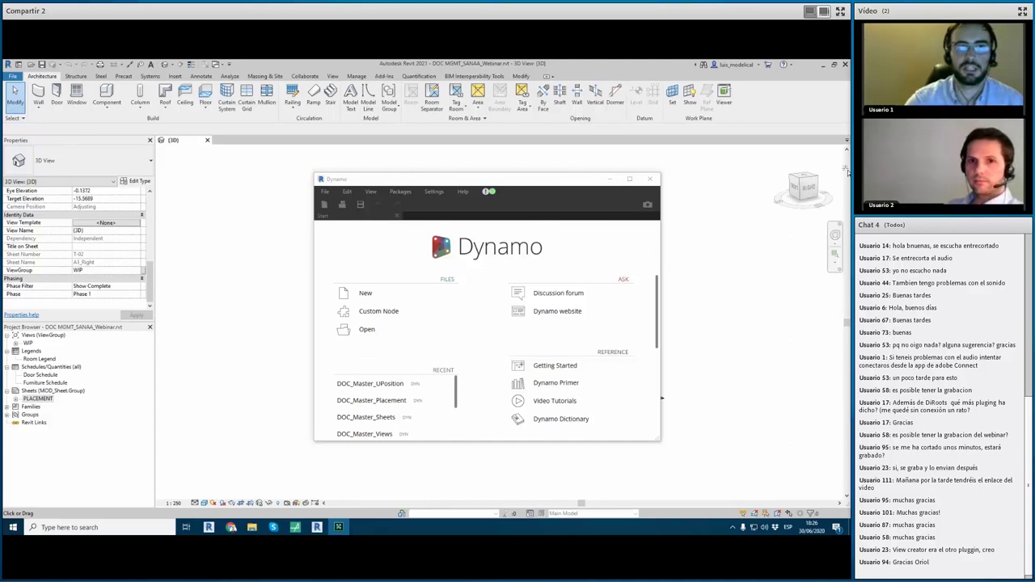
# Step: Switch to the DocumentationWorkflow_WebinarEmpty spreadsheet in Chrome
pyautogui.hotkey('alt', 'Tab')
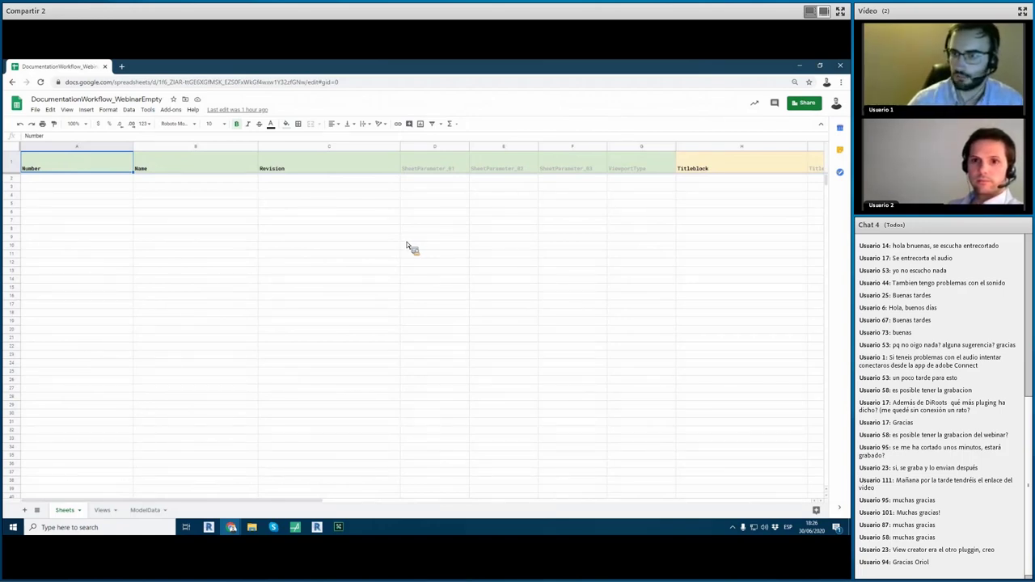
# Step: Look over the Views and ModelData tabs, then restore the spreadsheet window smaller
pyautogui.click(300, 373)
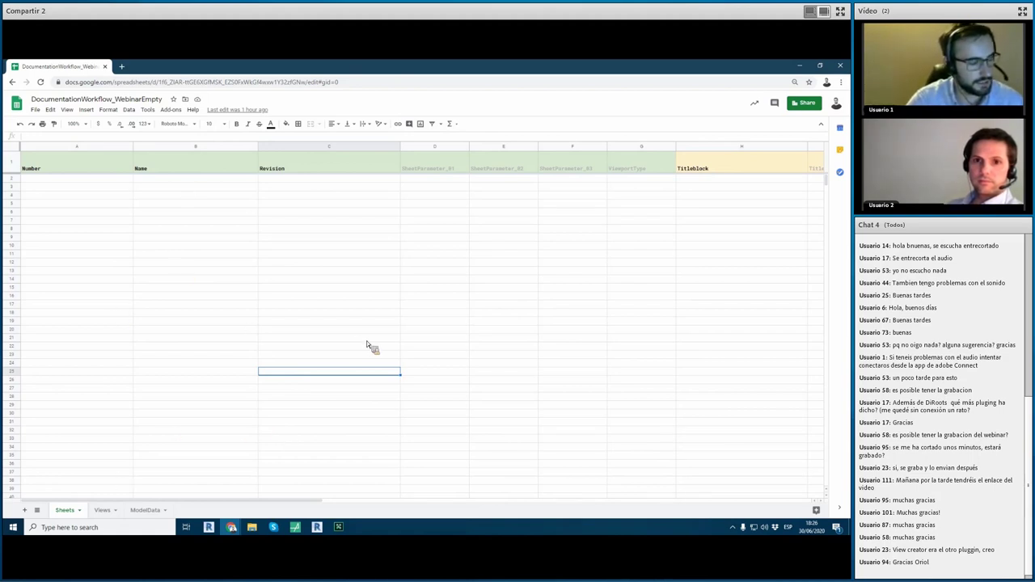
pyautogui.click(102, 510)
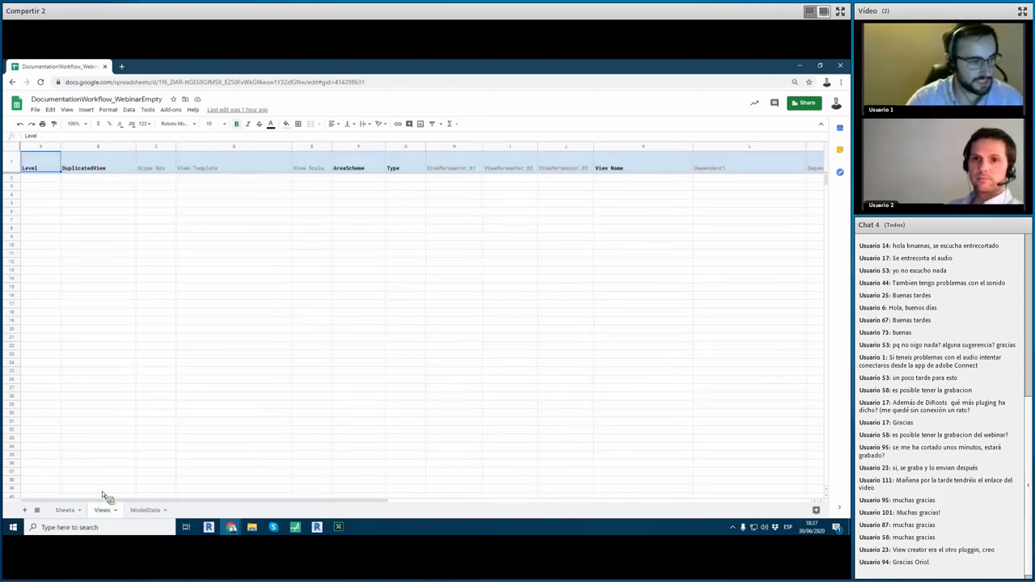
pyautogui.click(138, 511)
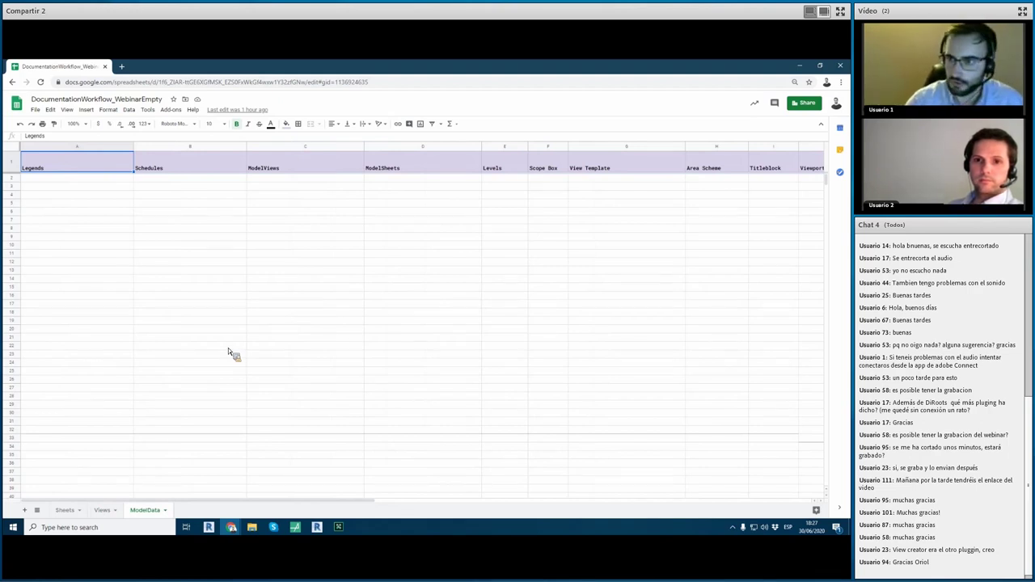
pyautogui.click(74, 185)
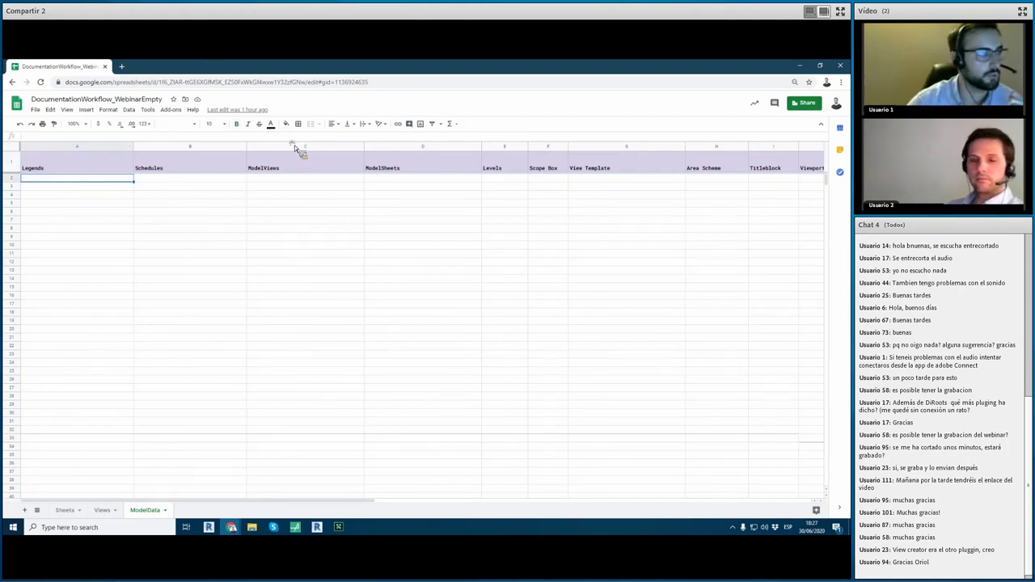
pyautogui.doubleClick(279, 68)
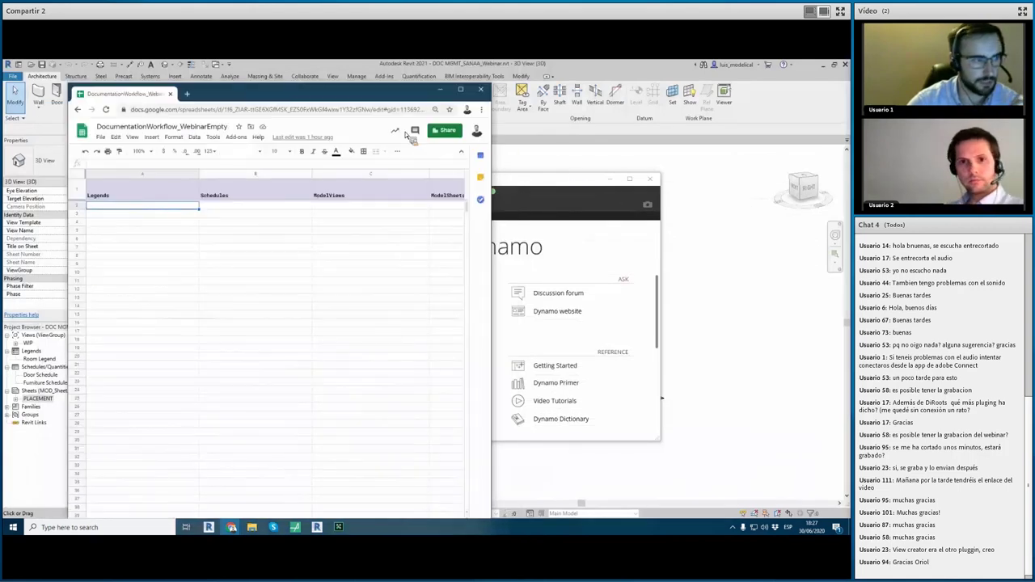
# Step: Glance at the Revit model and Dynamo, then maximize the ModelData spreadsheet again
pyautogui.click(668, 494)
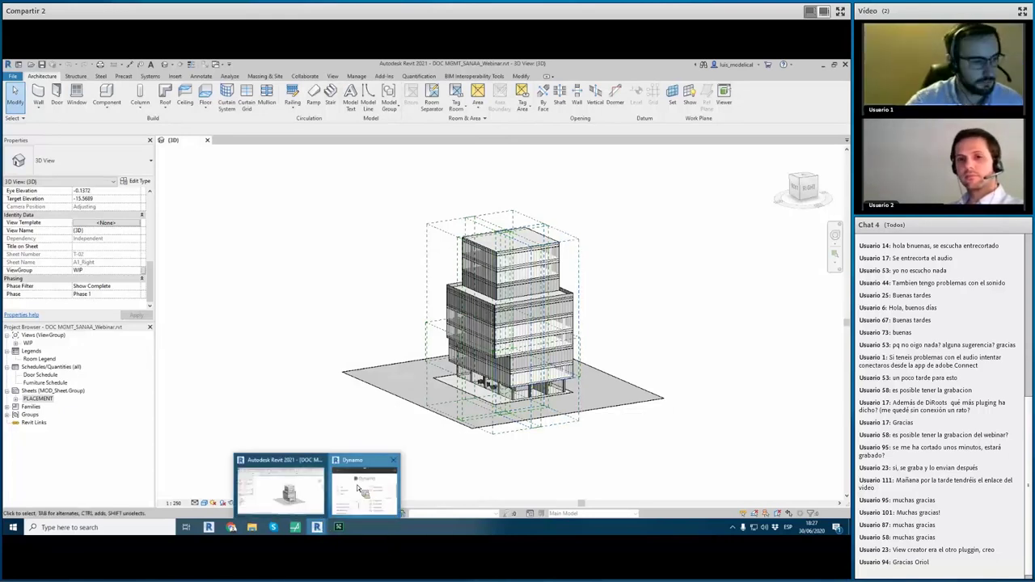
pyautogui.moveTo(316, 527)
pyautogui.click(356, 485)
pyautogui.moveTo(232, 528)
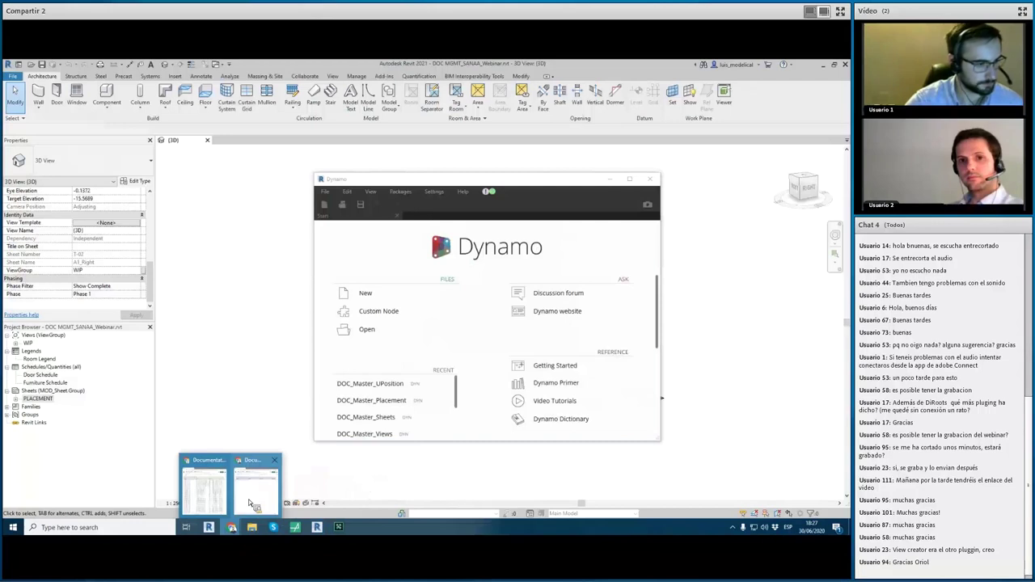
pyautogui.click(246, 495)
pyautogui.doubleClick(336, 106)
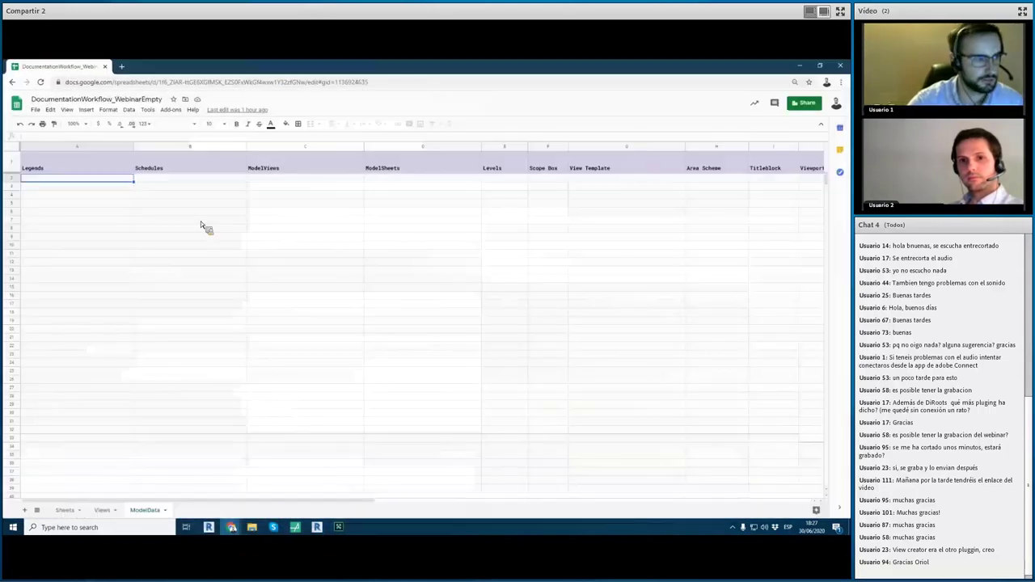
# Step: Download the ModelData sheet as CSV, then bring Revit with Dynamo's start page forward
pyautogui.click(28, 146)
pyautogui.click(40, 186)
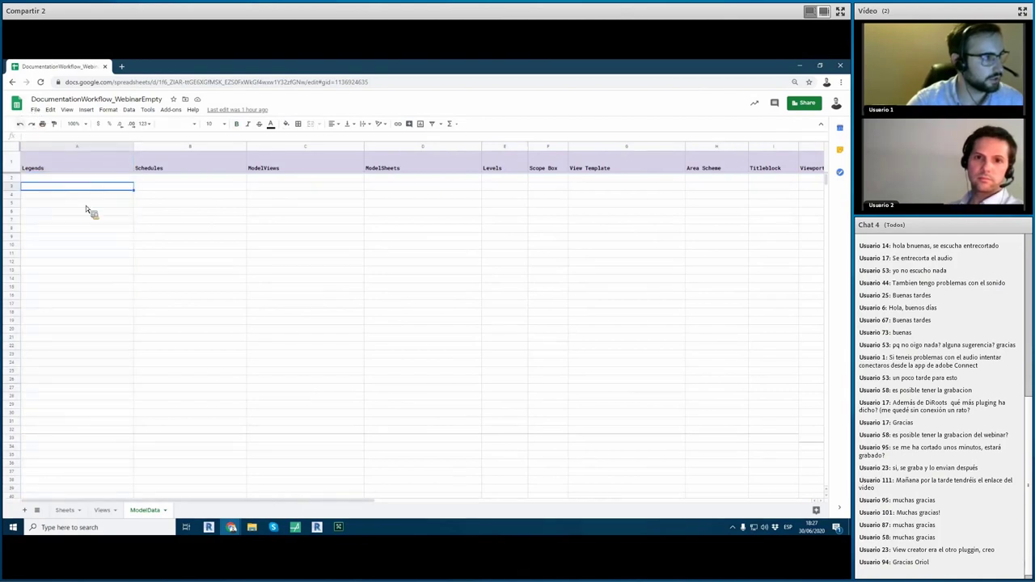
pyautogui.click(35, 110)
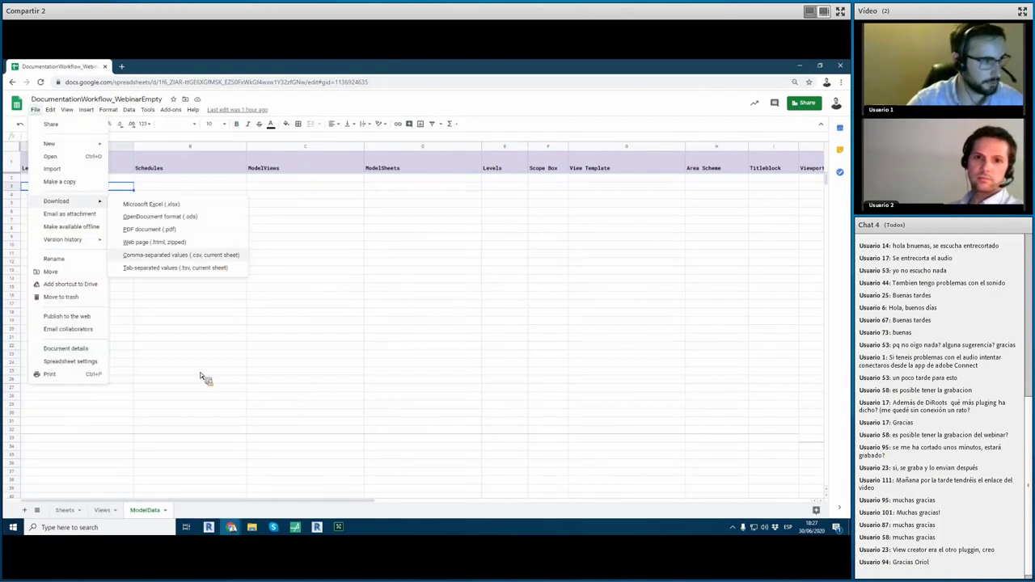
pyautogui.click(136, 507)
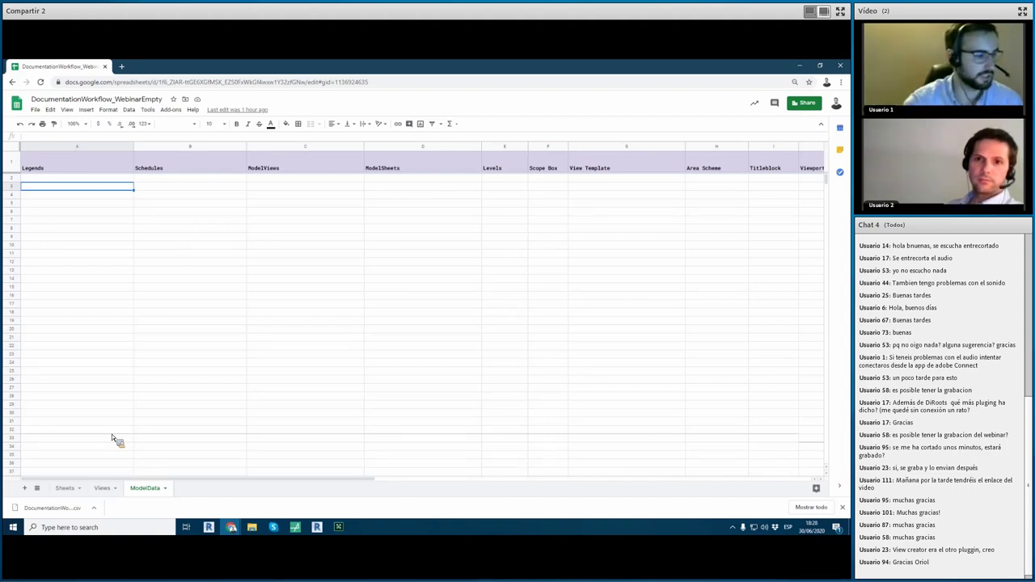
pyautogui.click(316, 527)
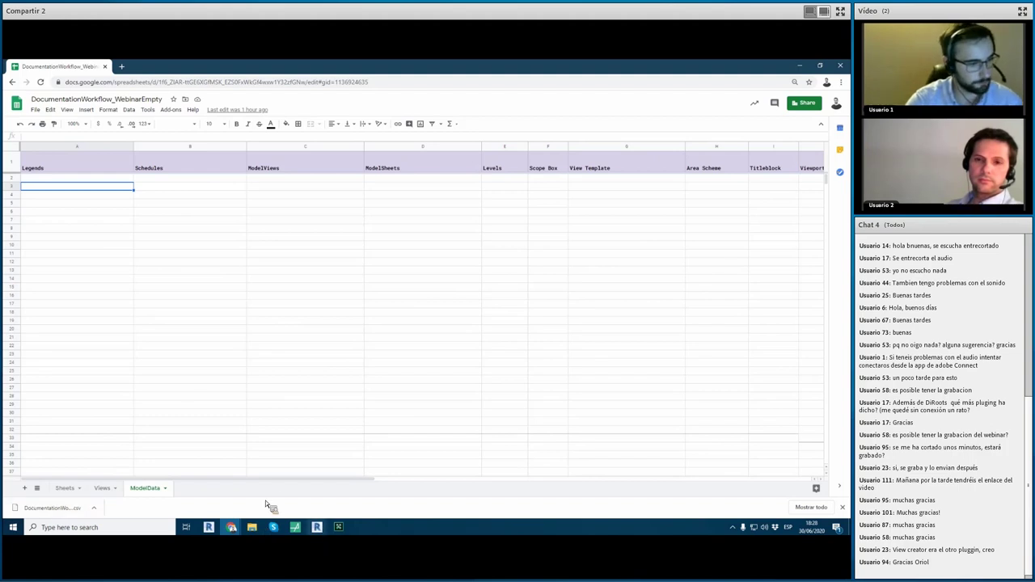
pyautogui.click(279, 485)
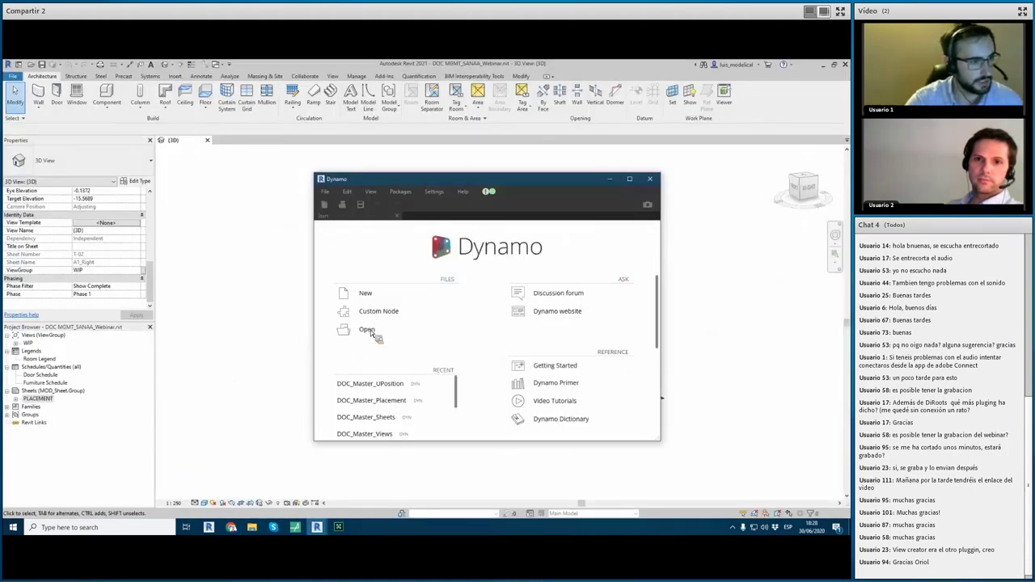
# Step: Open DOC_Master_Read.dyn, set its File Path to the ModelData CSV and run it
pyautogui.click(371, 330)
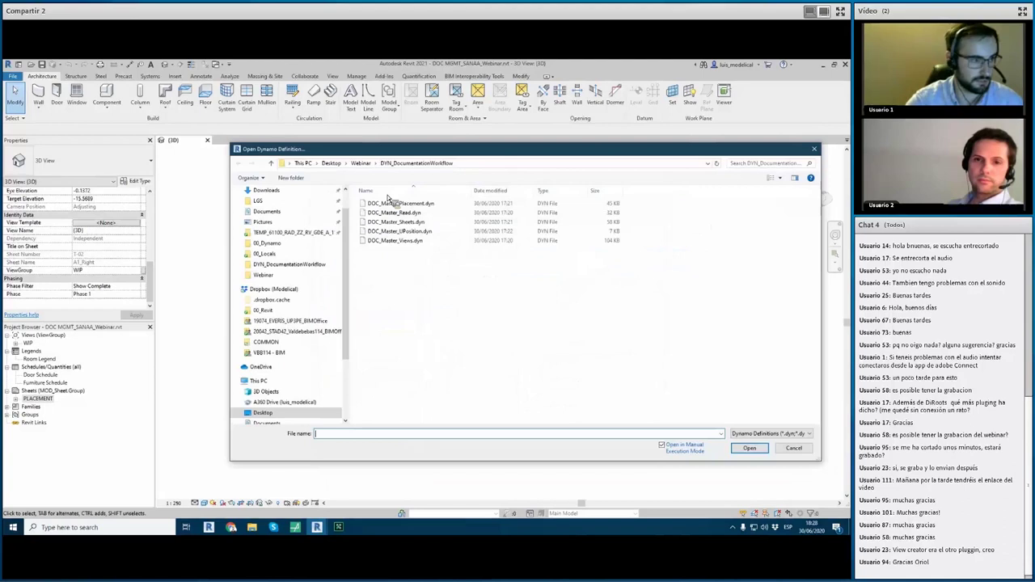
pyautogui.doubleClick(393, 203)
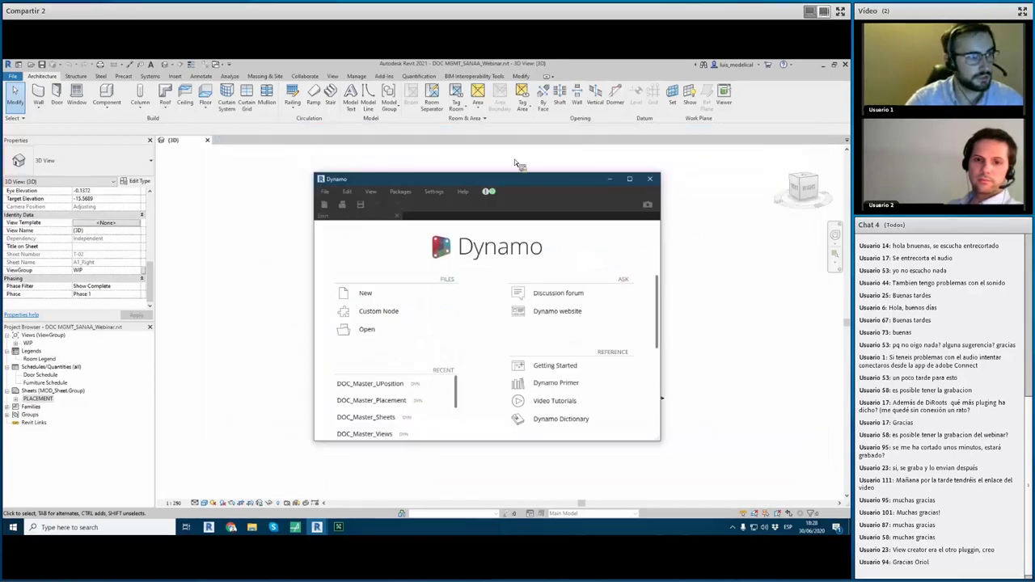
pyautogui.click(629, 179)
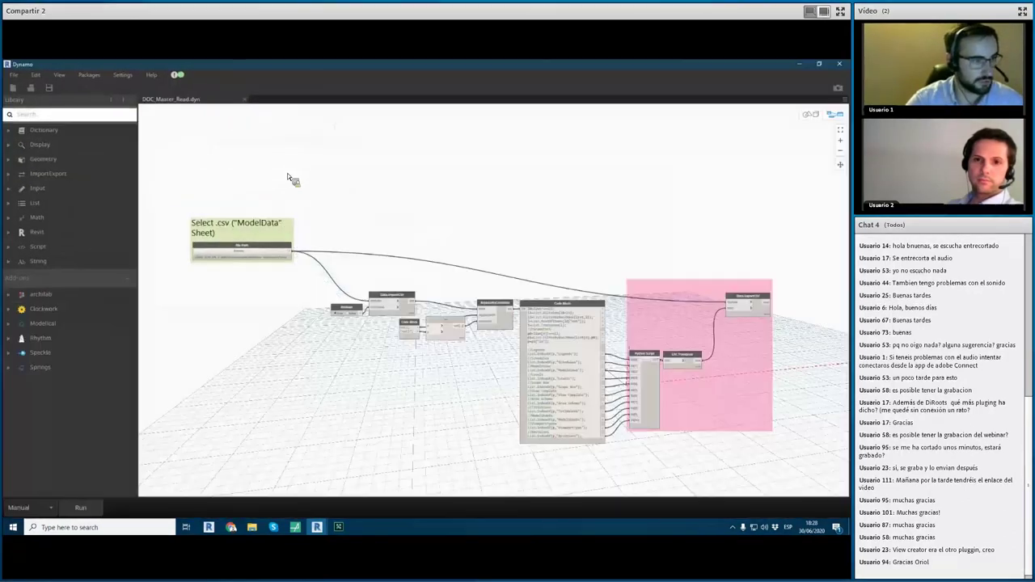
pyautogui.click(262, 250)
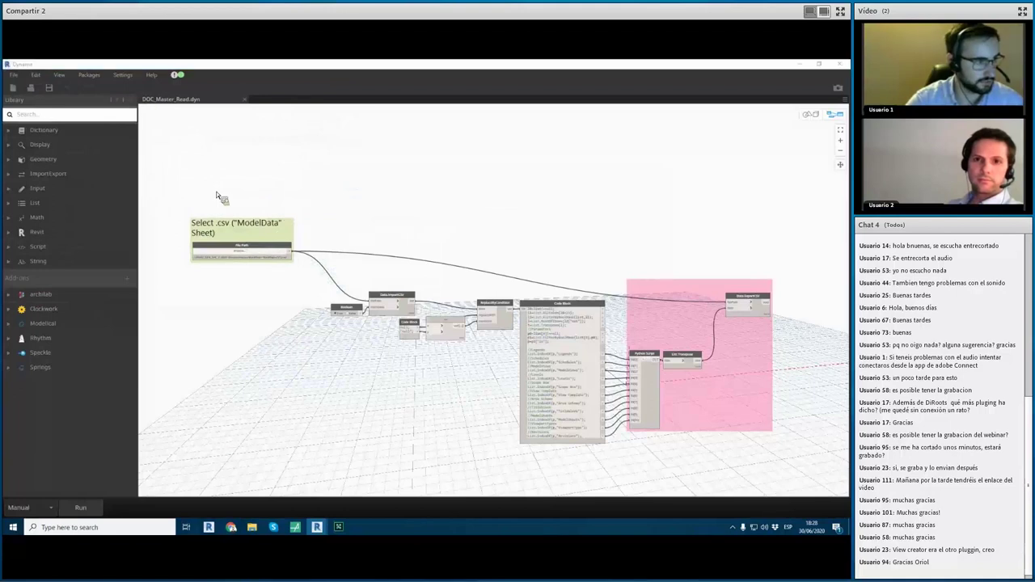
pyautogui.doubleClick(236, 131)
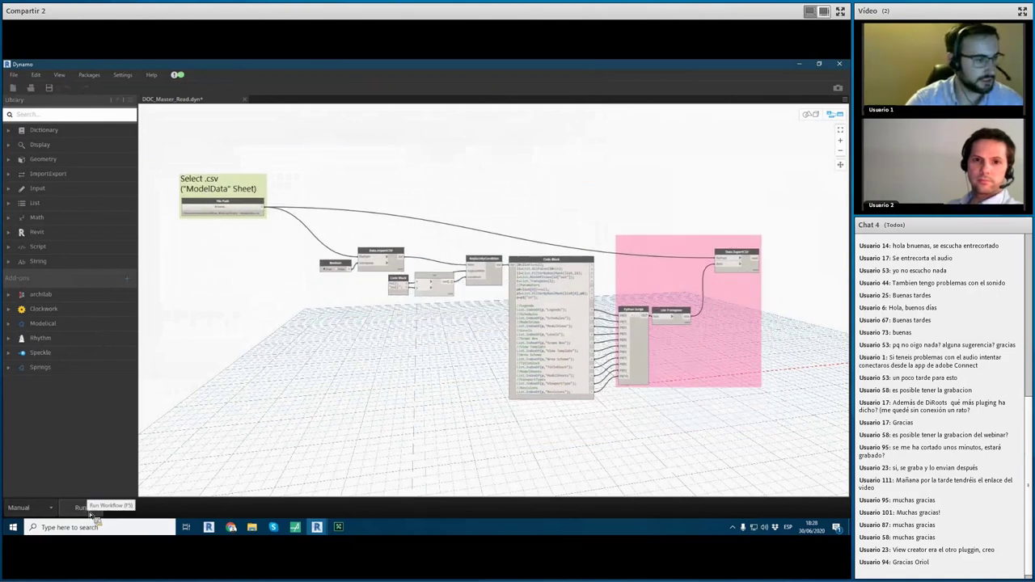
pyautogui.click(90, 511)
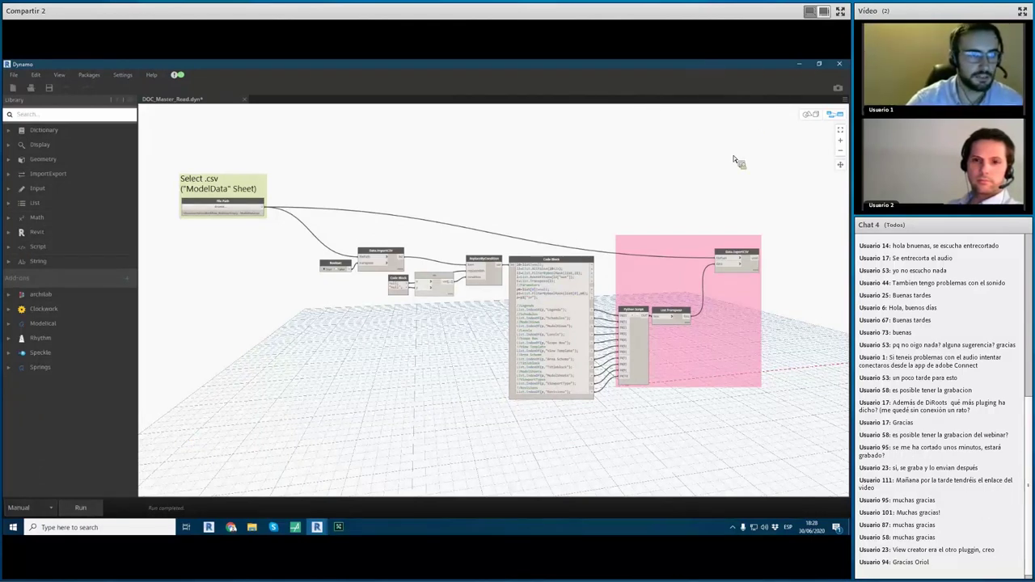
pyautogui.hotkey('alt', 'Tab')
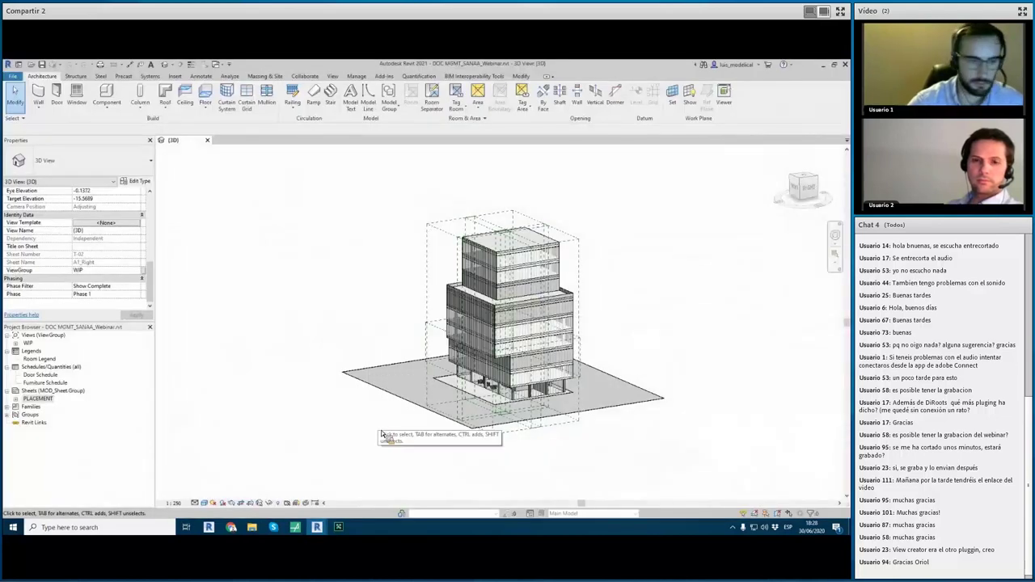
pyautogui.moveTo(230, 527)
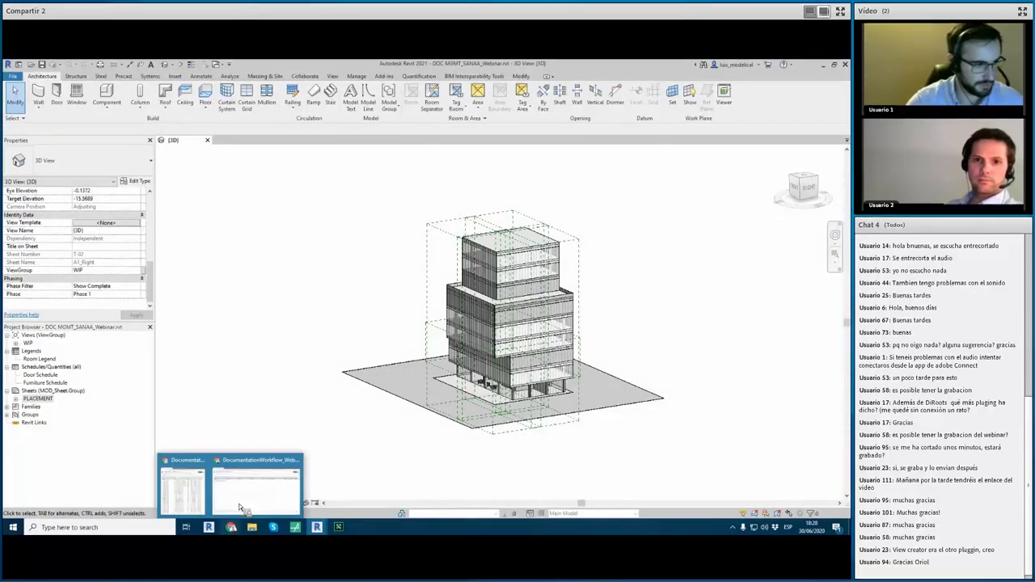
# Step: Import the ModelData CSV into the ModelData sheet, replacing data starting at cell A2
pyautogui.click(239, 503)
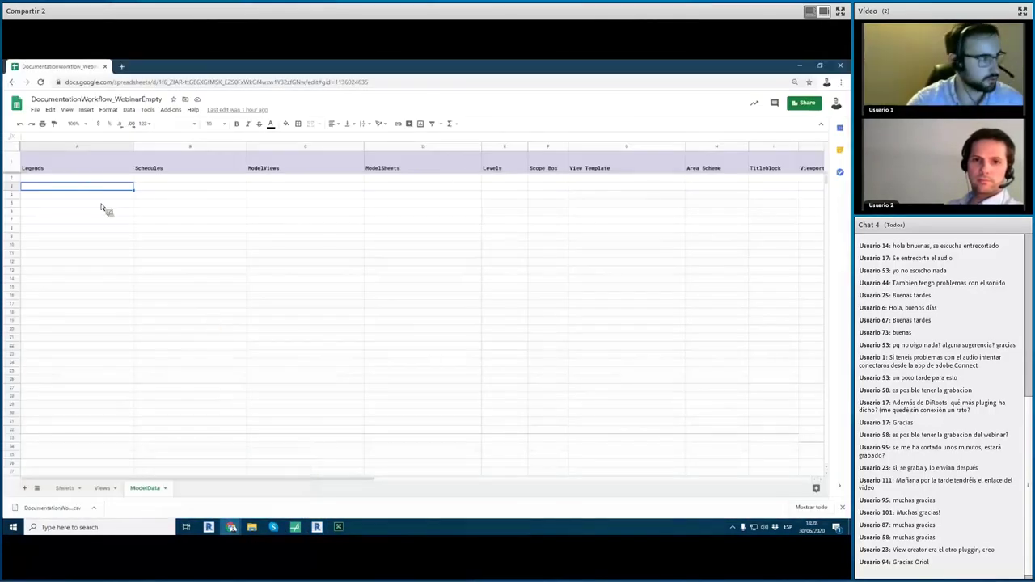
pyautogui.click(69, 179)
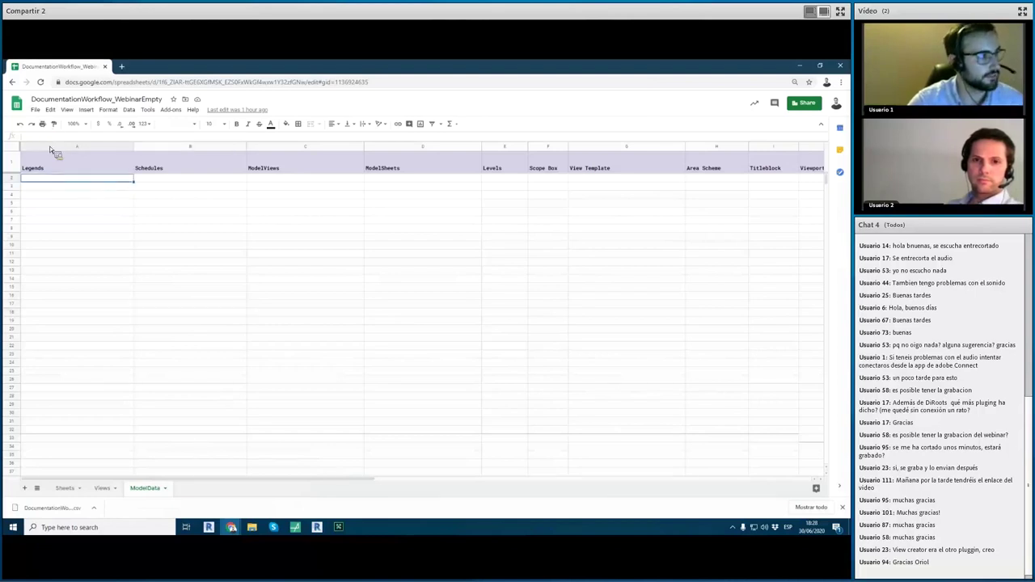
pyautogui.click(35, 109)
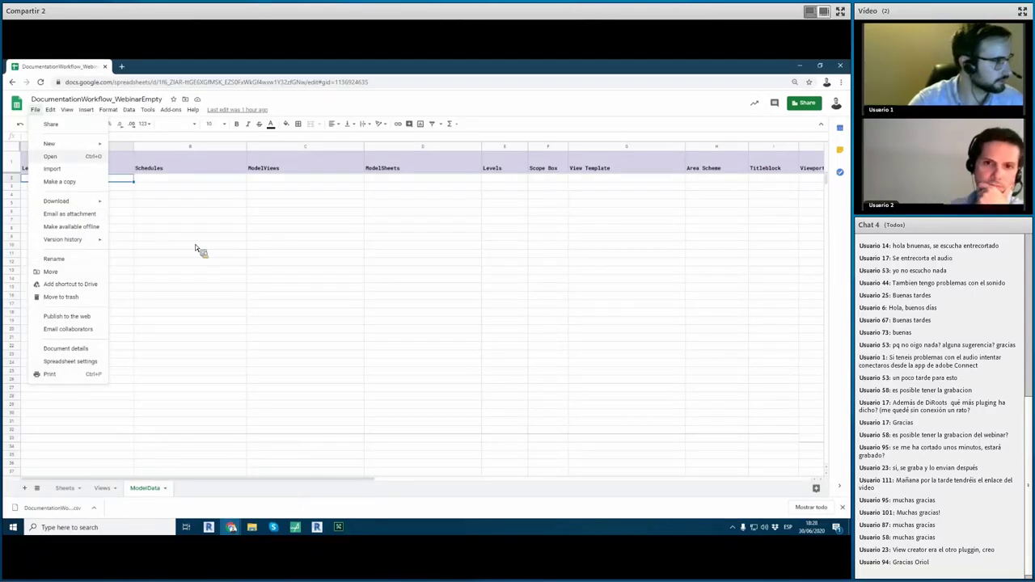
pyautogui.click(52, 168)
pyautogui.click(426, 315)
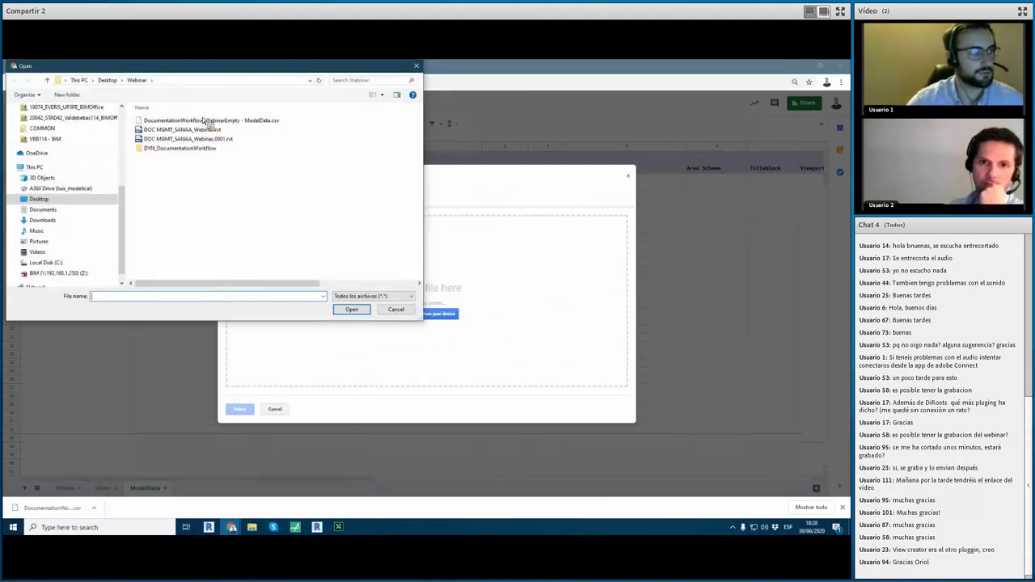
pyautogui.click(204, 119)
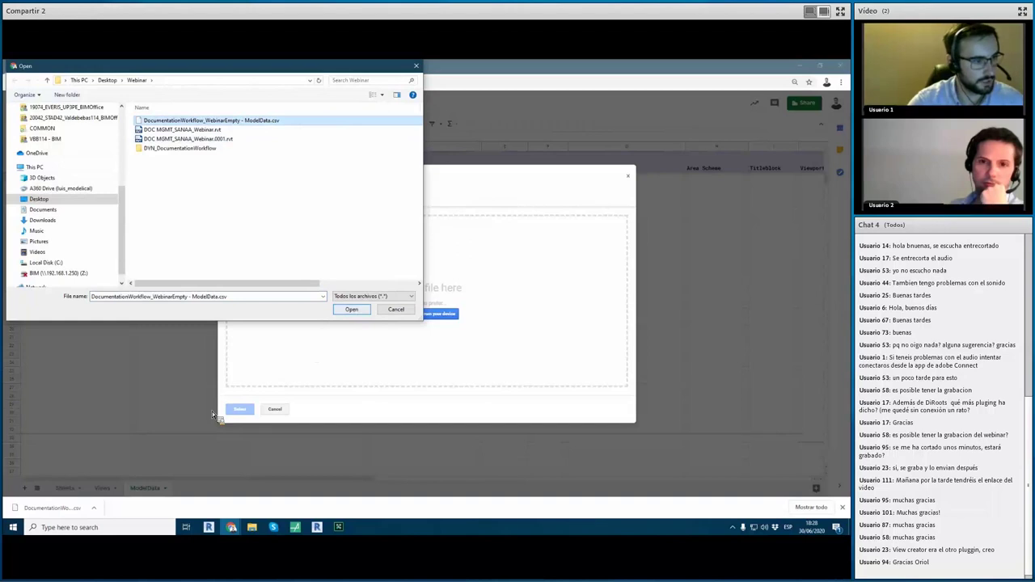
pyautogui.press('Return')
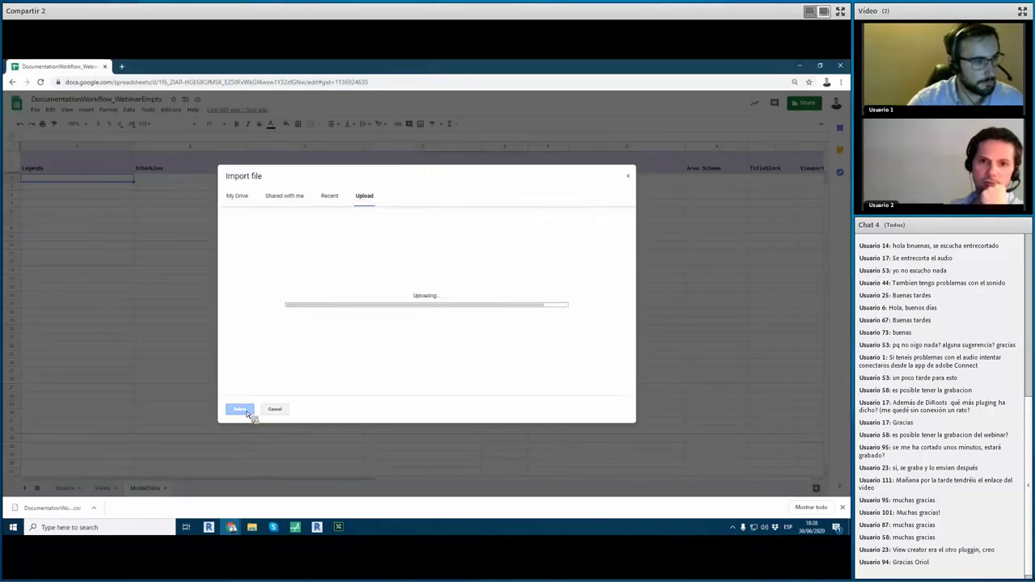
pyautogui.click(404, 282)
pyautogui.click(428, 402)
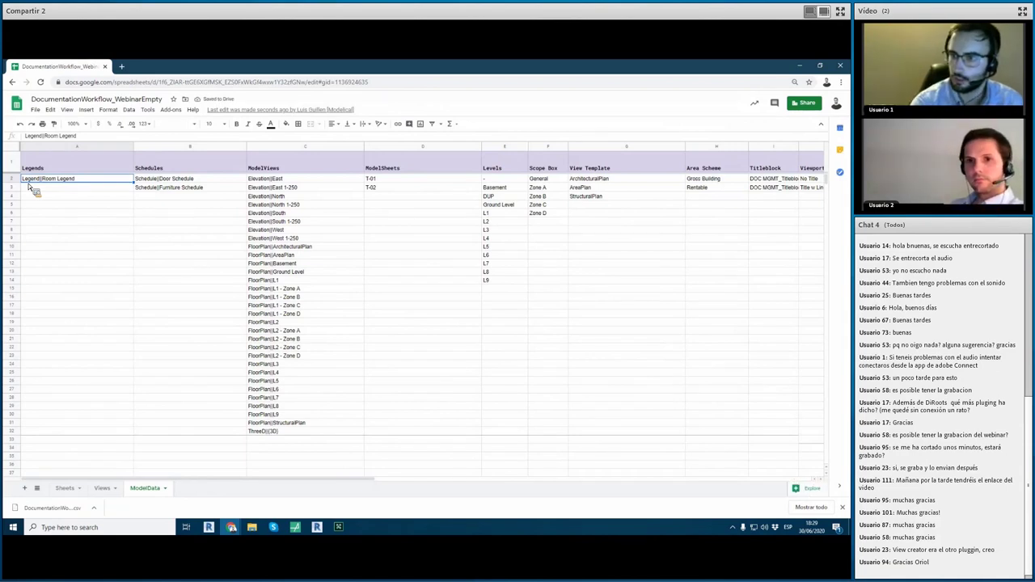
pyautogui.click(64, 281)
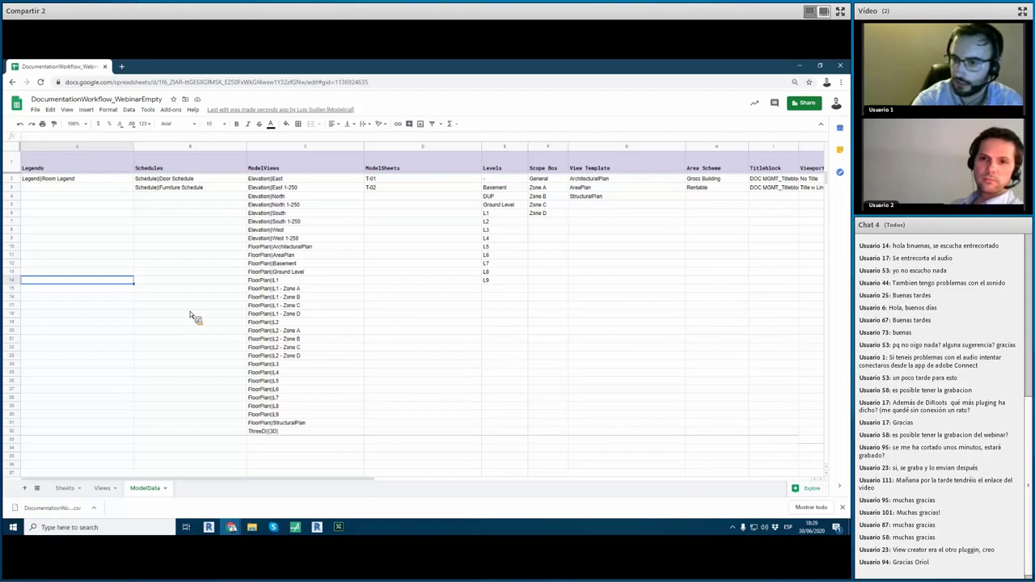
# Step: On the Views tab, set the first row's Level to L3
pyautogui.click(106, 488)
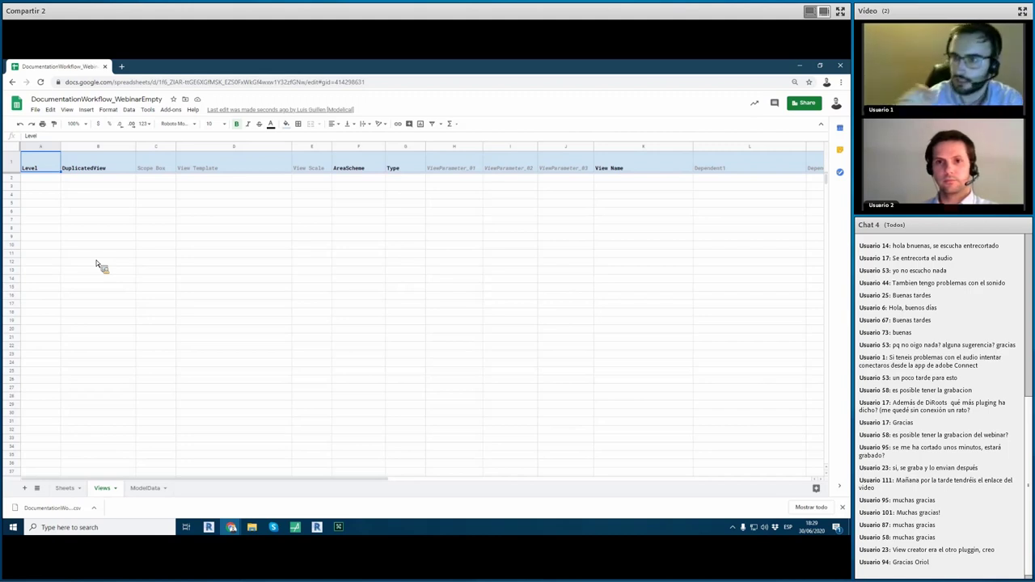
pyautogui.click(47, 180)
pyautogui.doubleClick(46, 179)
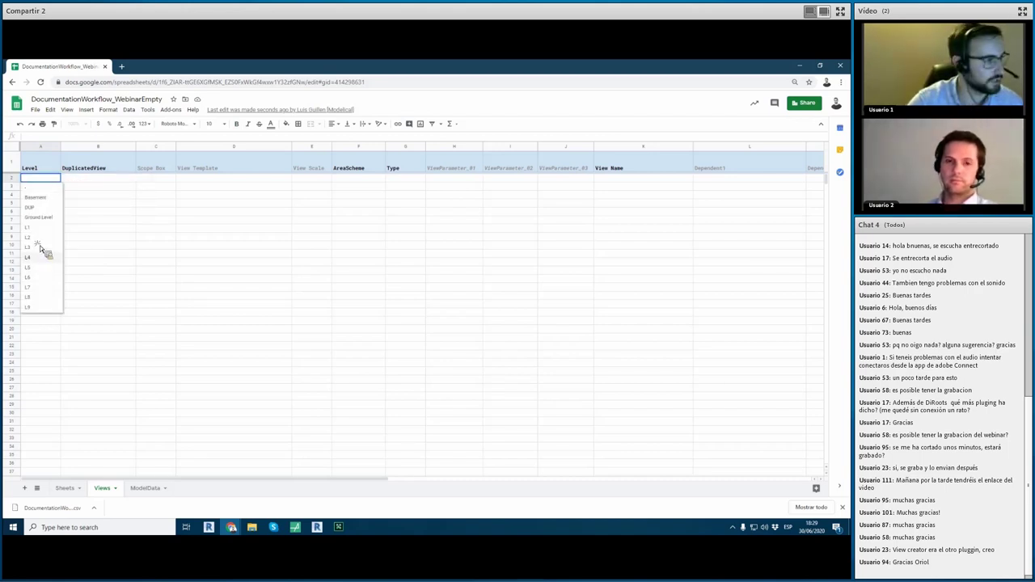
pyautogui.press('Return')
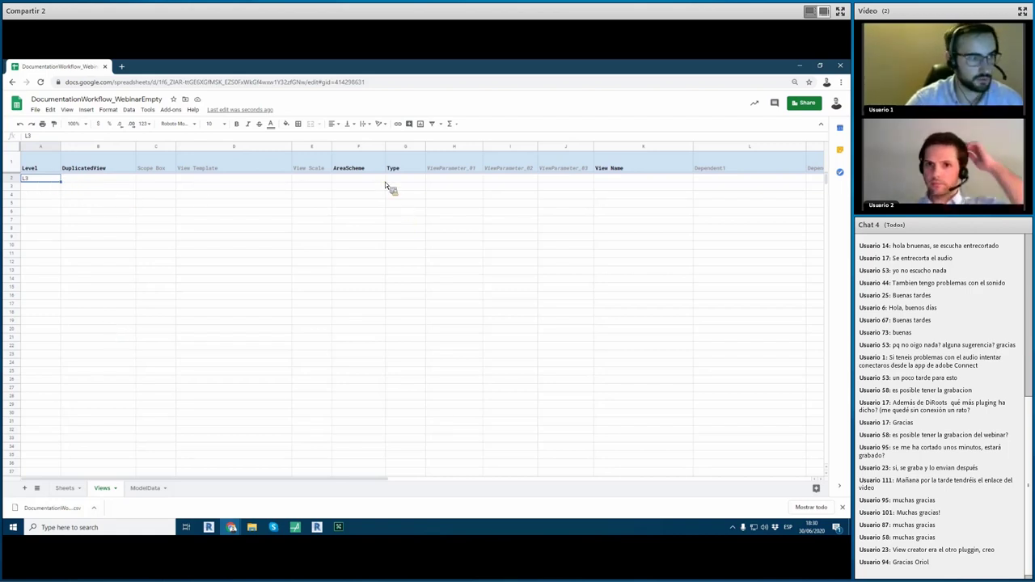
# Step: Enter the view name Vista_01 in cell K2 for that row
pyautogui.click(605, 180)
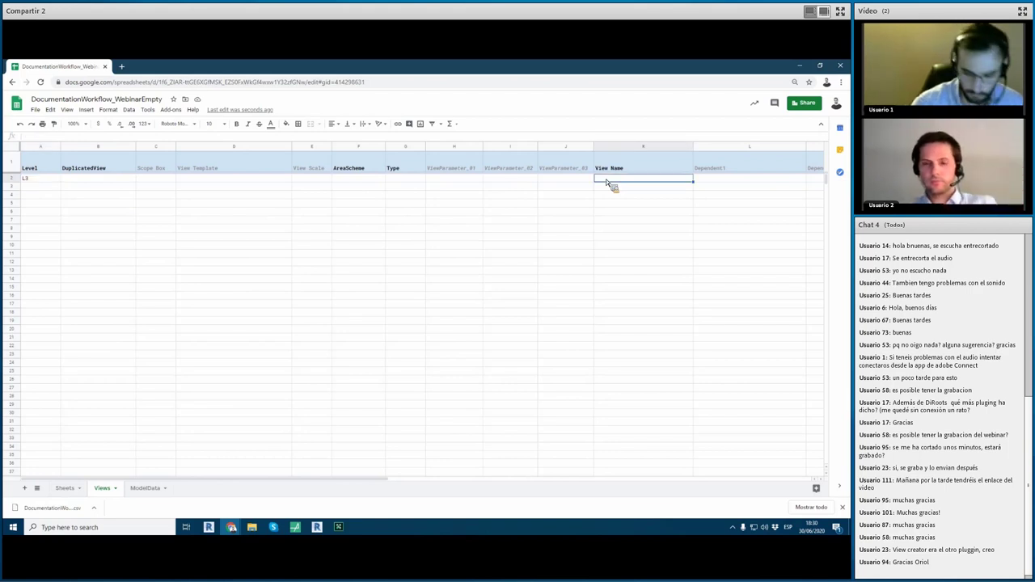
pyautogui.write('Vist')
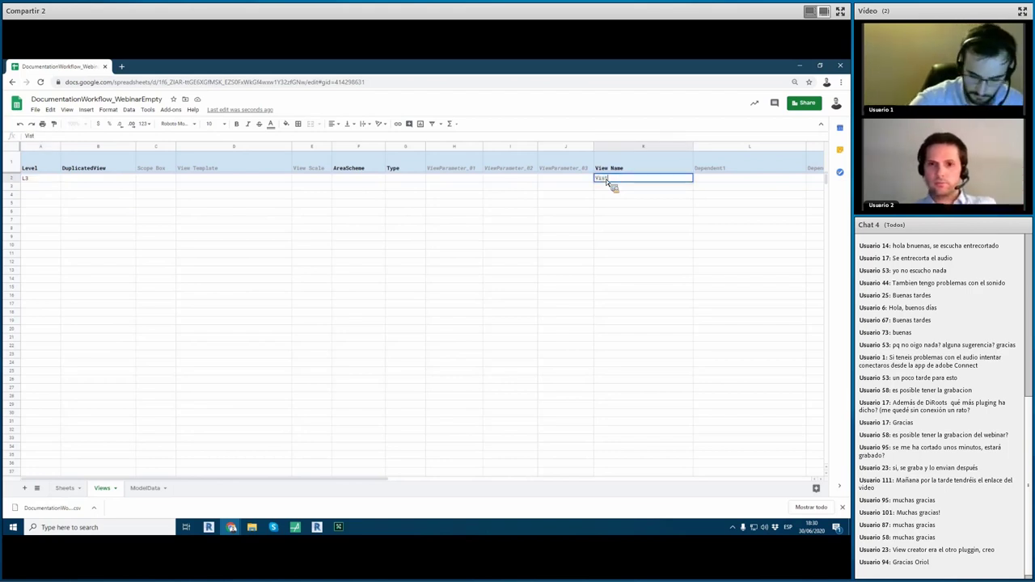
pyautogui.write('_01')
pyautogui.press('Return')
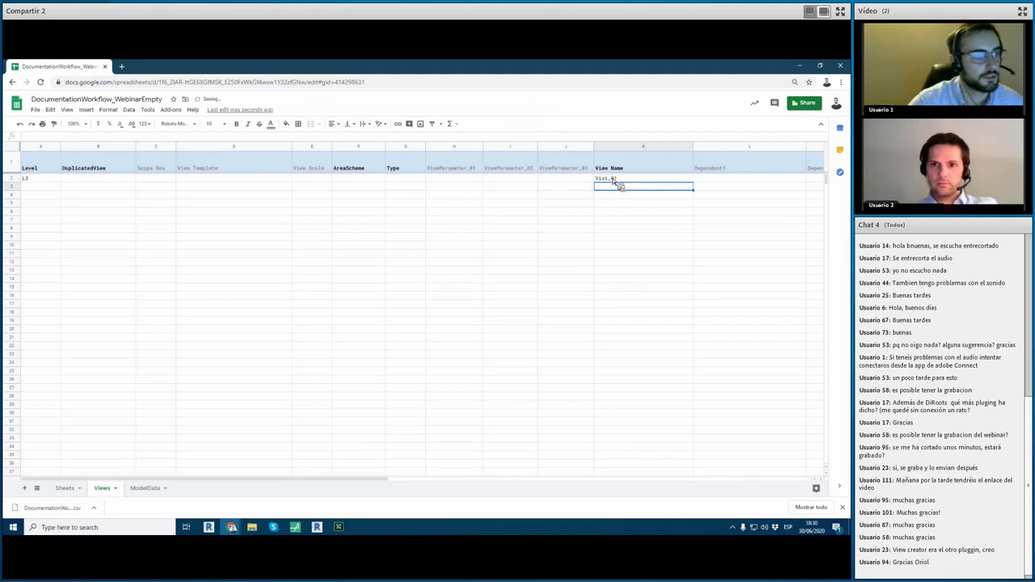
pyautogui.click(630, 245)
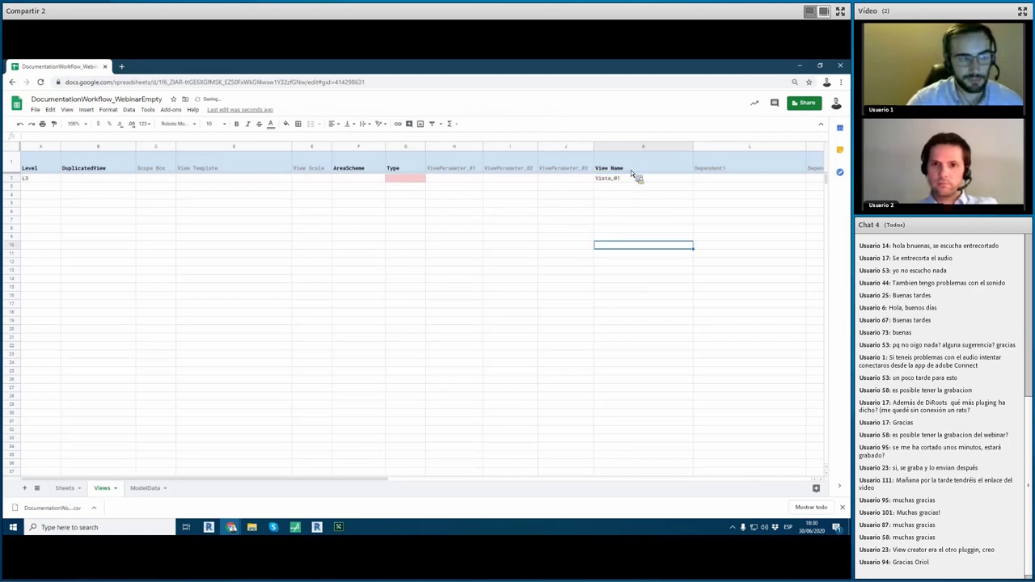
pyautogui.click(412, 181)
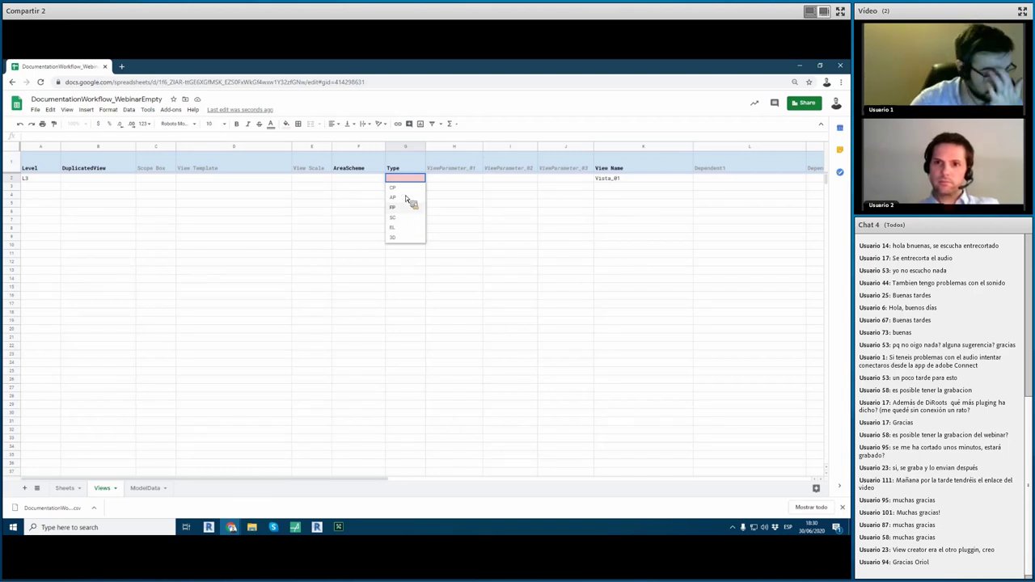
# Step: Set row 2's view Type to AP and its AreaScheme to Rentable
pyautogui.click(409, 206)
pyautogui.click(412, 178)
pyautogui.click(398, 192)
pyautogui.click(373, 179)
pyautogui.click(373, 179)
pyautogui.press('Escape')
pyautogui.click(375, 217)
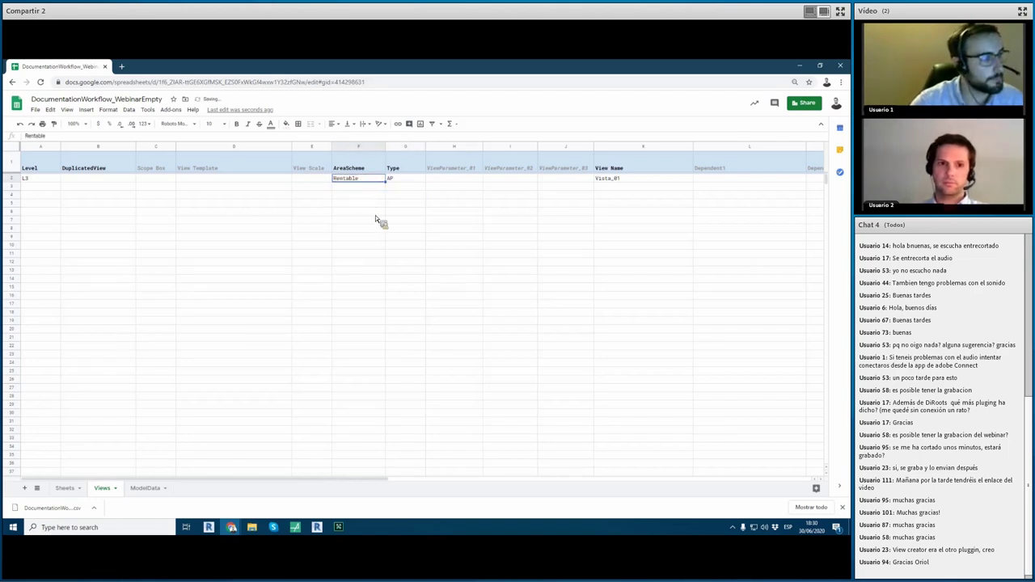
pyautogui.click(341, 262)
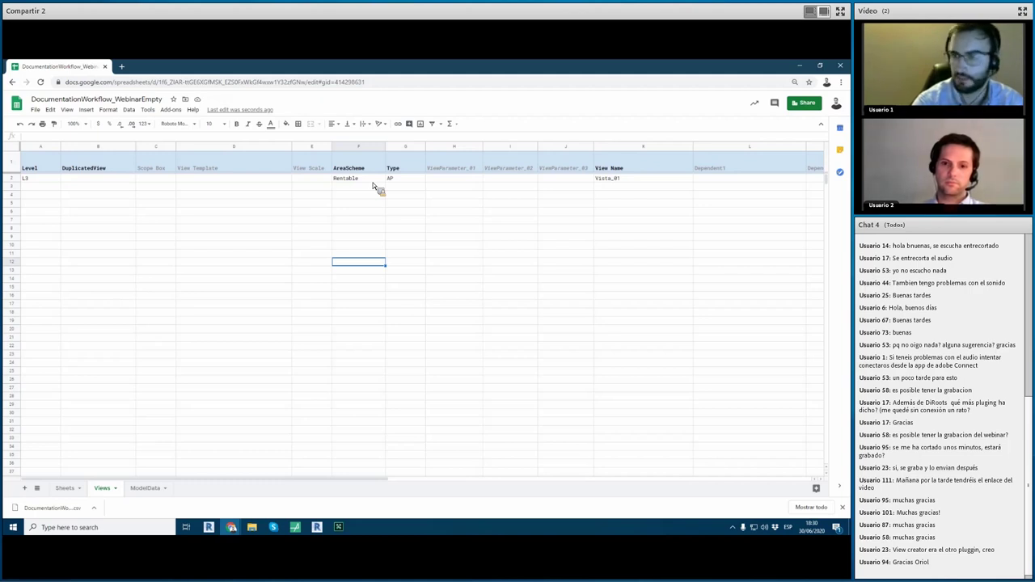
# Step: Set row 2's Scope Box to General and View Template to AreaPlan
pyautogui.click(166, 183)
pyautogui.click(161, 189)
pyautogui.press('Return')
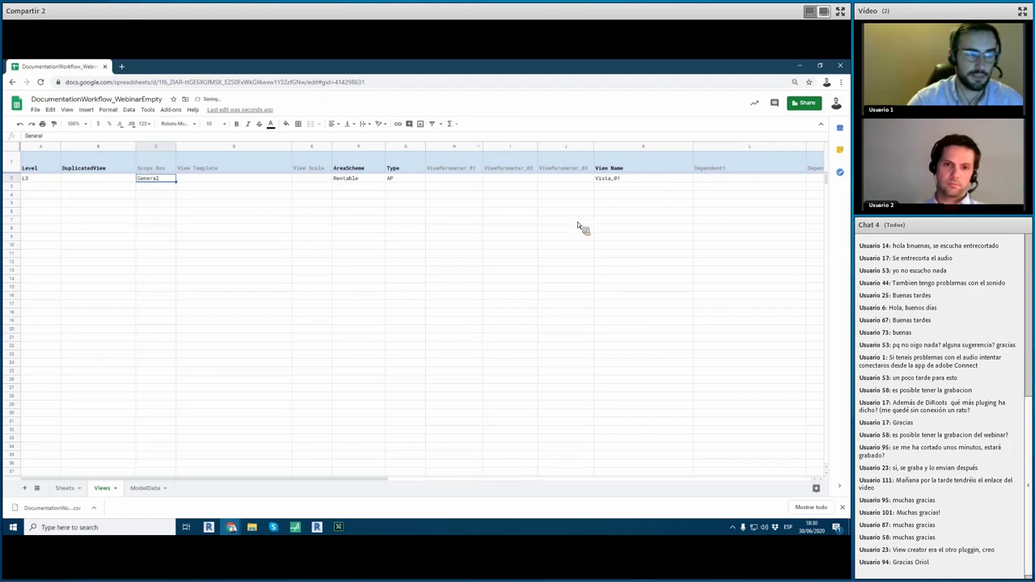
pyautogui.click(230, 184)
pyautogui.press('Return')
pyautogui.press('Down')
pyautogui.press('Return')
pyautogui.click(319, 184)
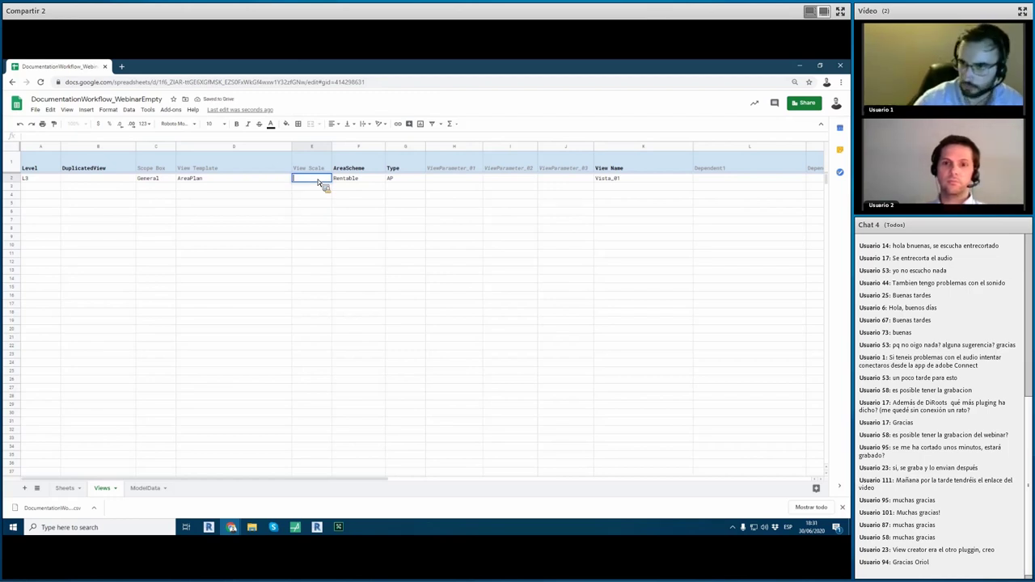
pyautogui.click(313, 472)
# Step: Change heading H1 from ViewParameter_01 to ViewGroup, then review the other view parameter headings
pyautogui.hscroll(3, 356, 258)
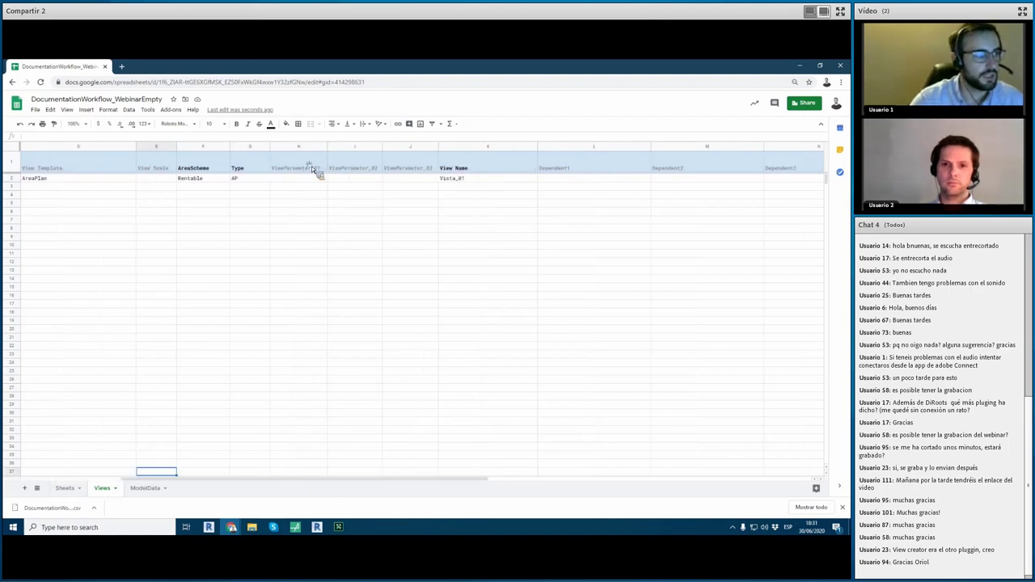
pyautogui.click(311, 168)
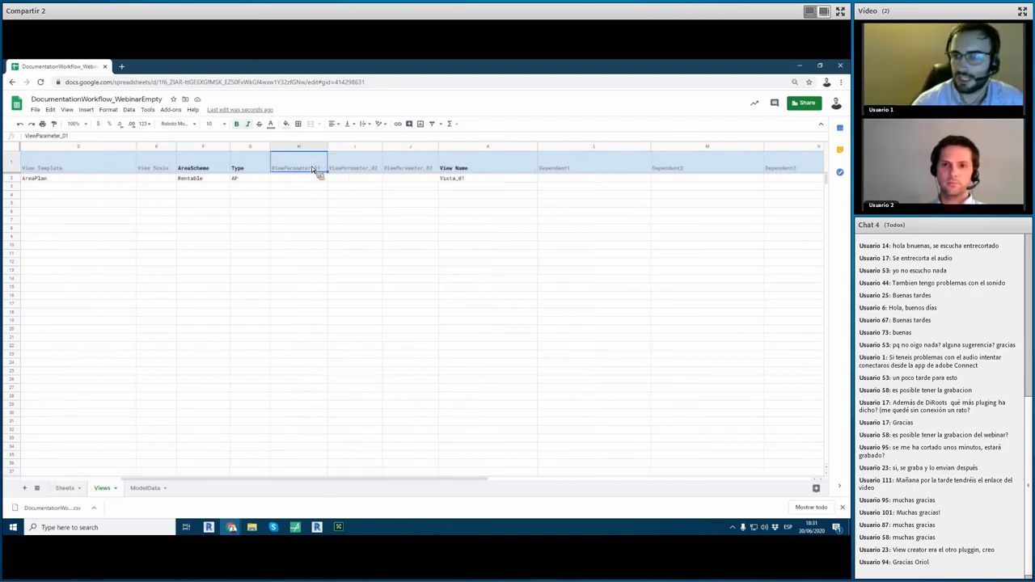
pyautogui.doubleClick(312, 167)
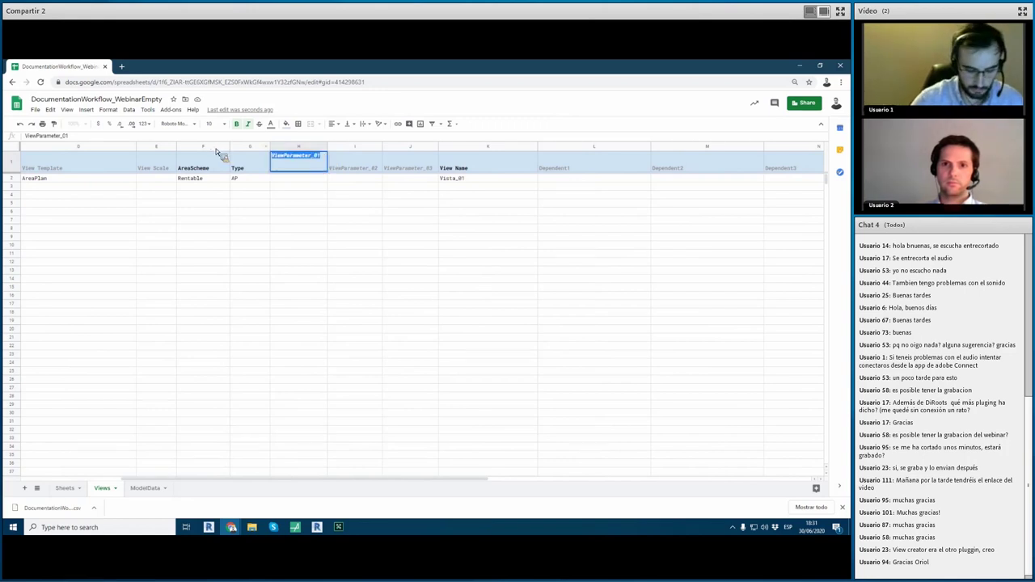
pyautogui.write('ViewGrou')
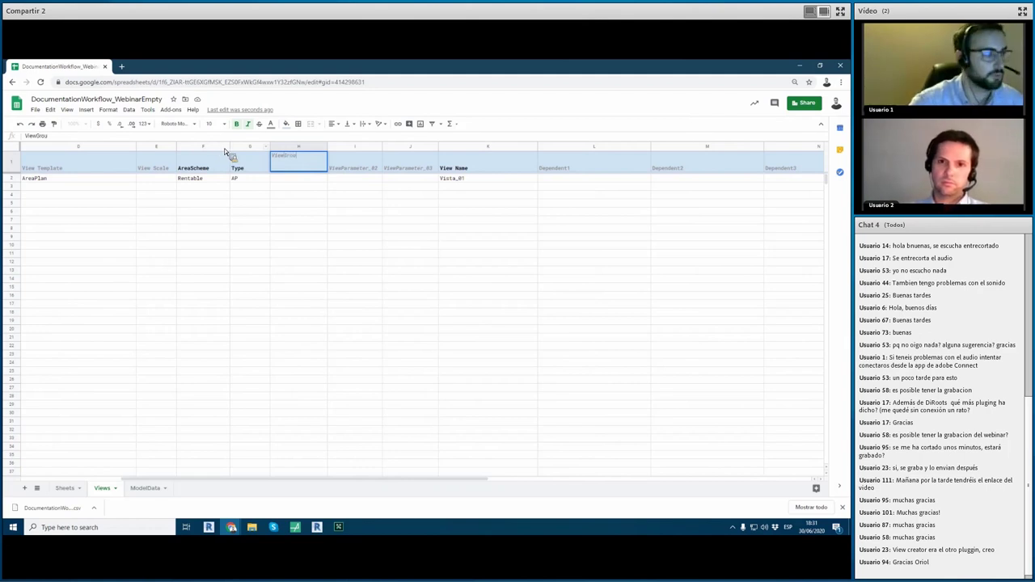
pyautogui.write('p')
pyautogui.press('Return')
pyautogui.click(306, 168)
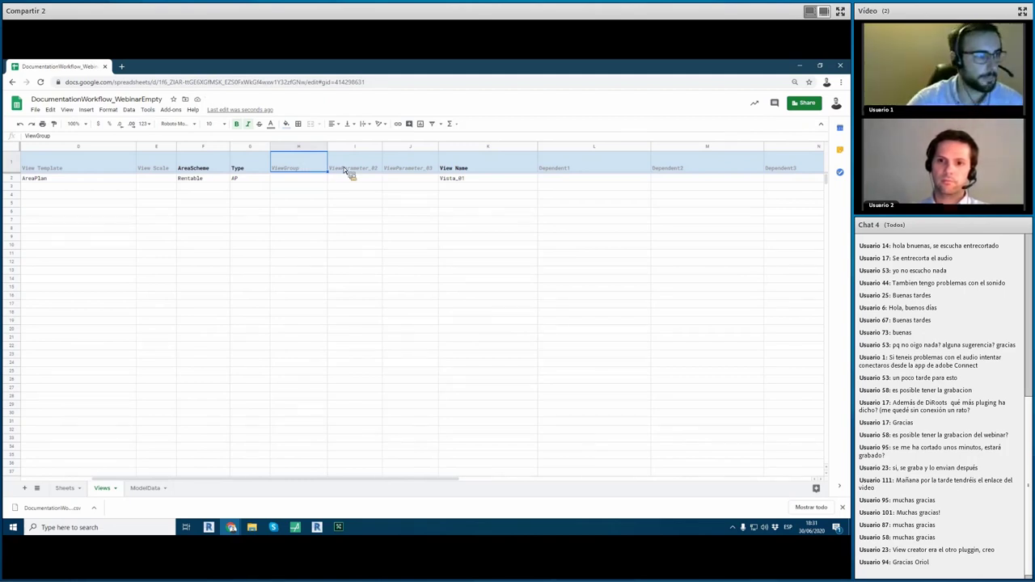
pyautogui.click(344, 168)
pyautogui.click(411, 167)
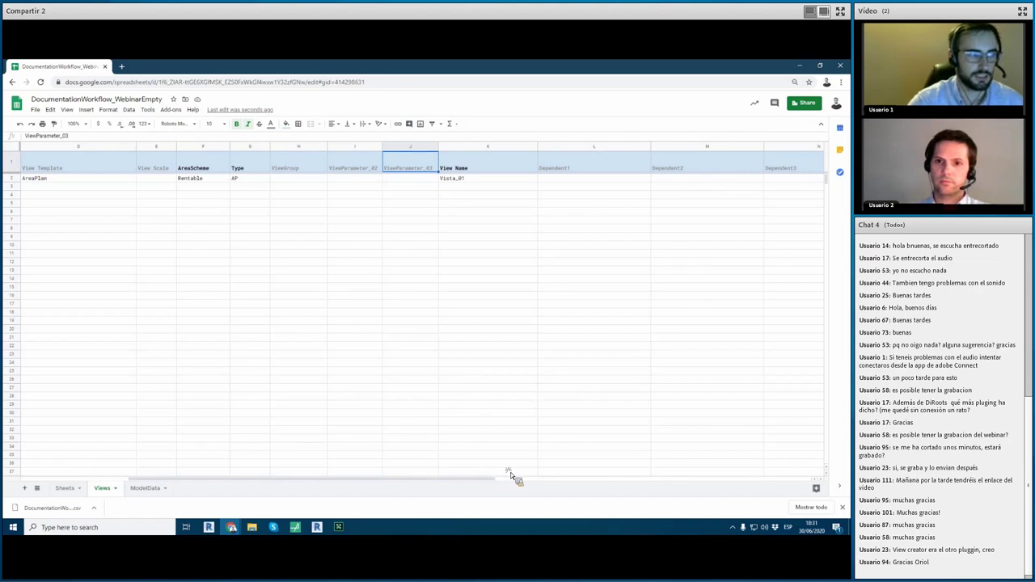
# Step: Set the four scope box cells P2:S2 to Zone A, Zone B, Zone C and Zone D
pyautogui.hscroll(5, 511, 472)
pyautogui.hscroll(2, 523, 476)
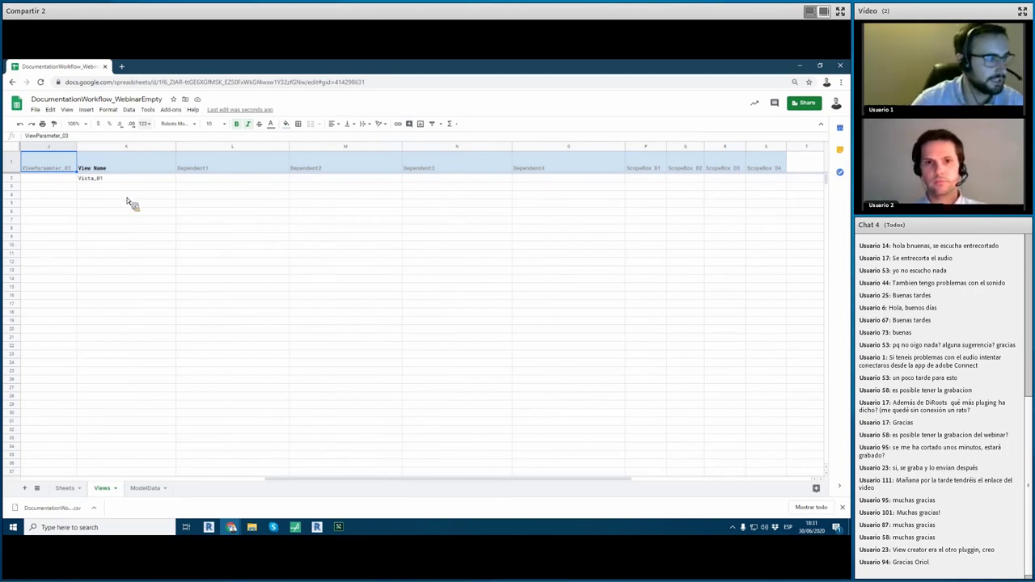
pyautogui.doubleClick(651, 182)
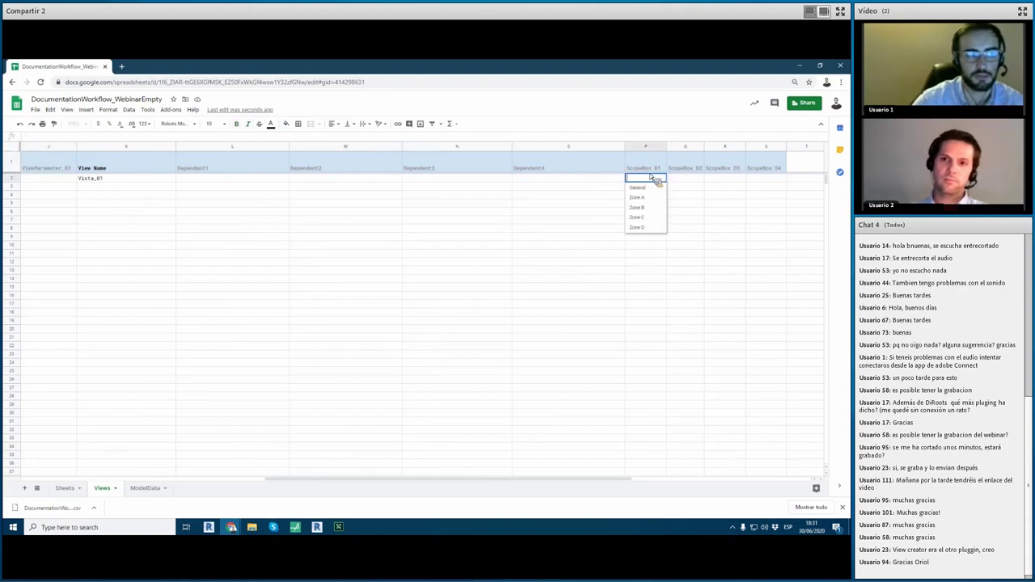
pyautogui.press('Down')
pyautogui.press('Tab')
pyautogui.press('Return')
pyautogui.press('Down')
pyautogui.press('Down')
pyautogui.press('Tab')
pyautogui.press('Return')
pyautogui.press('Down')
pyautogui.press('Down')
pyautogui.press('Down')
pyautogui.press('Tab')
pyautogui.press('Return')
pyautogui.press('Down')
pyautogui.press('Down')
pyautogui.press('Down')
pyautogui.press('Return')
# Step: Enter the formula =K2&P2 in Dependent1 cell L2, giving Vista_01Zone A
pyautogui.click(198, 181)
pyautogui.write('=')
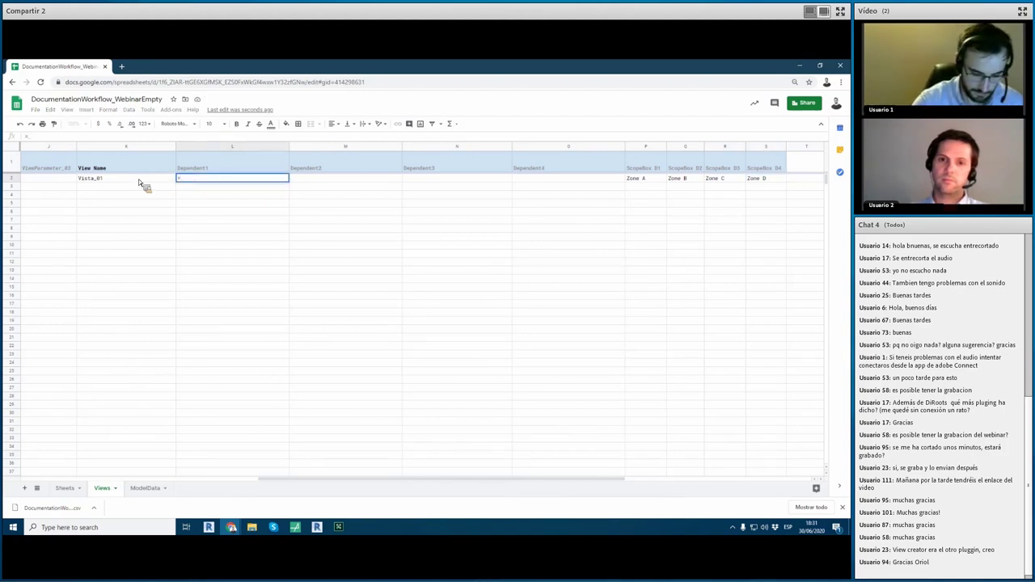
pyautogui.write('$')
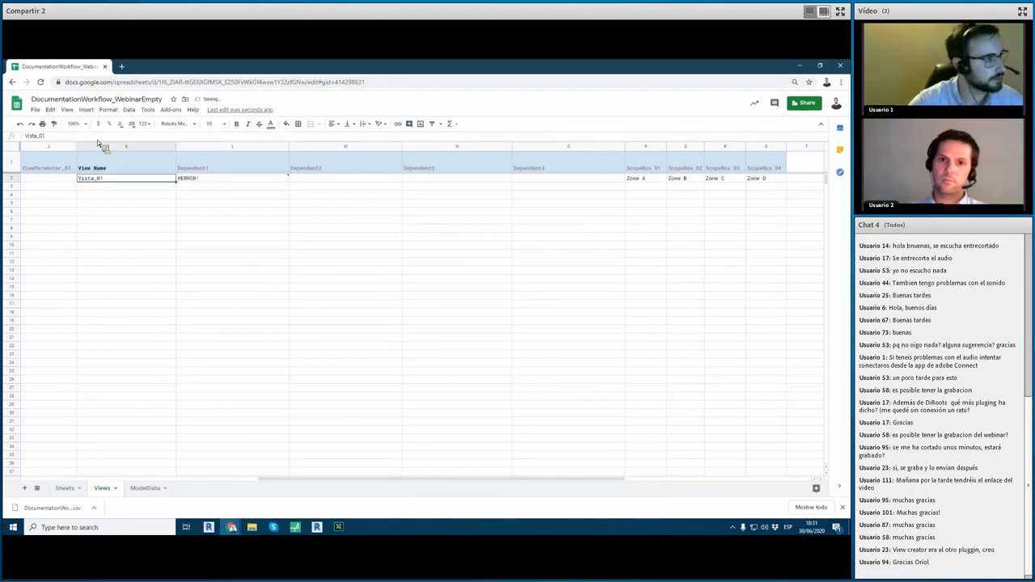
pyautogui.press('BackSpace')
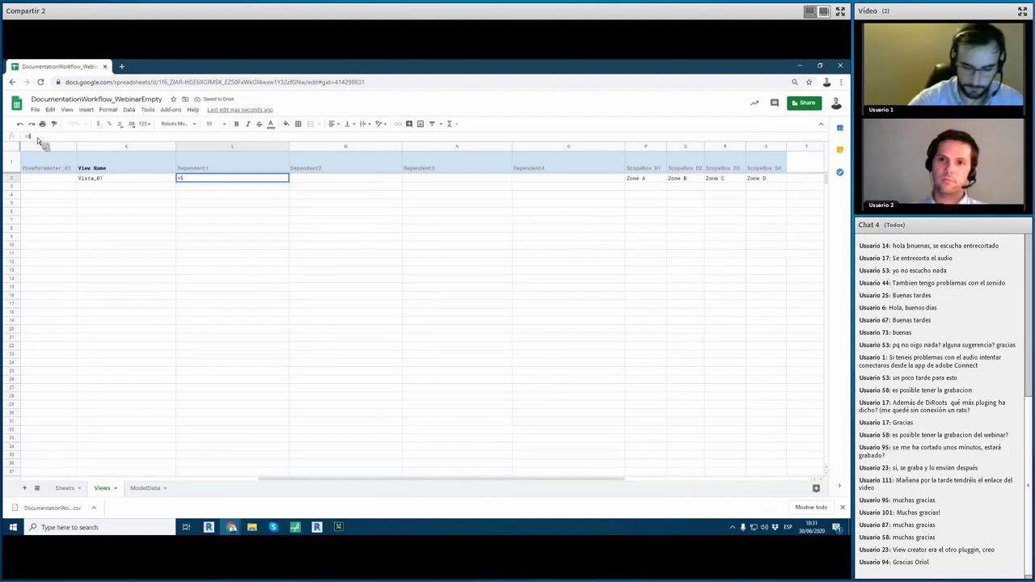
pyautogui.click(135, 179)
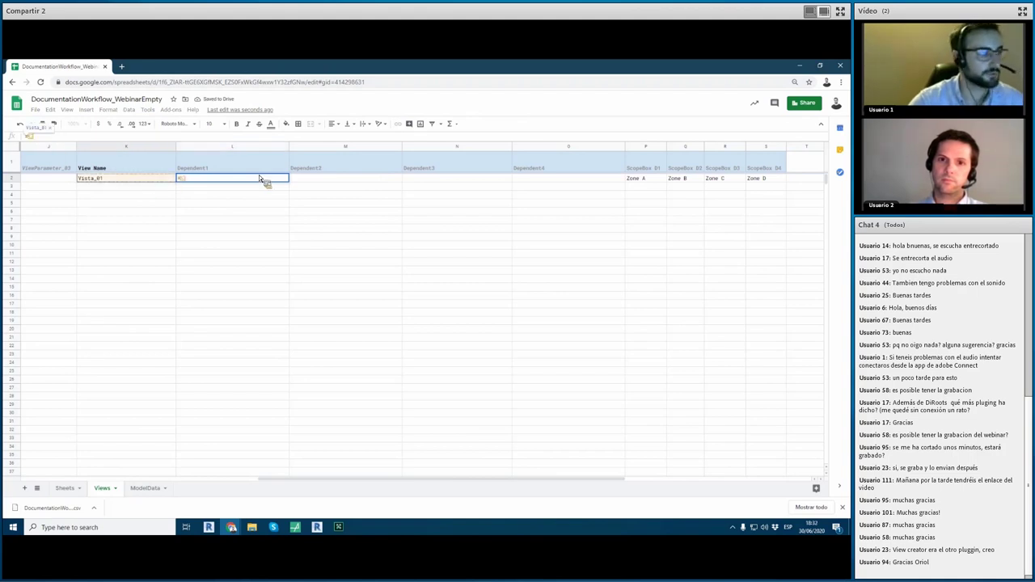
pyautogui.write('&')
pyautogui.click(643, 178)
pyautogui.press('Return')
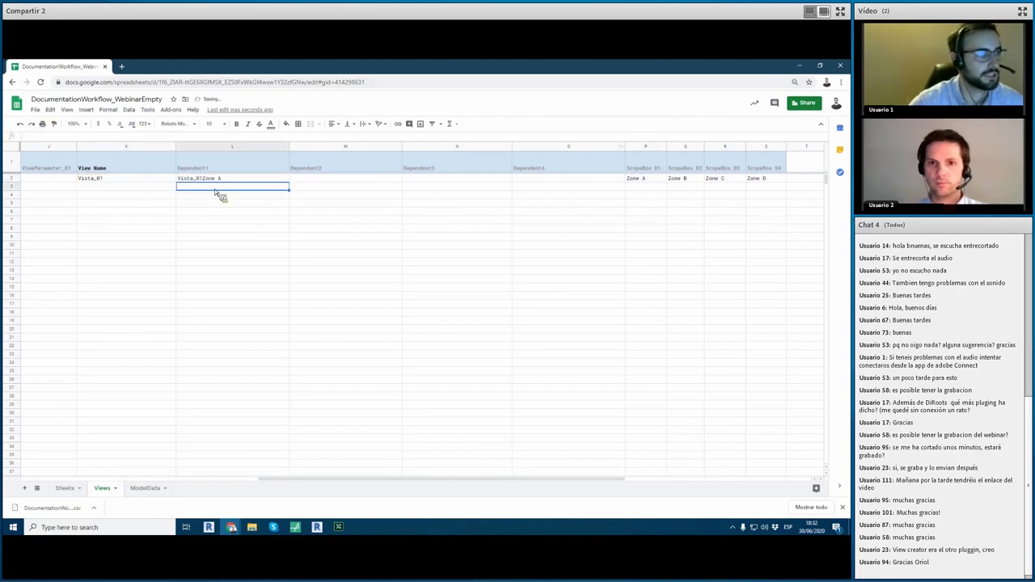
pyautogui.click(223, 179)
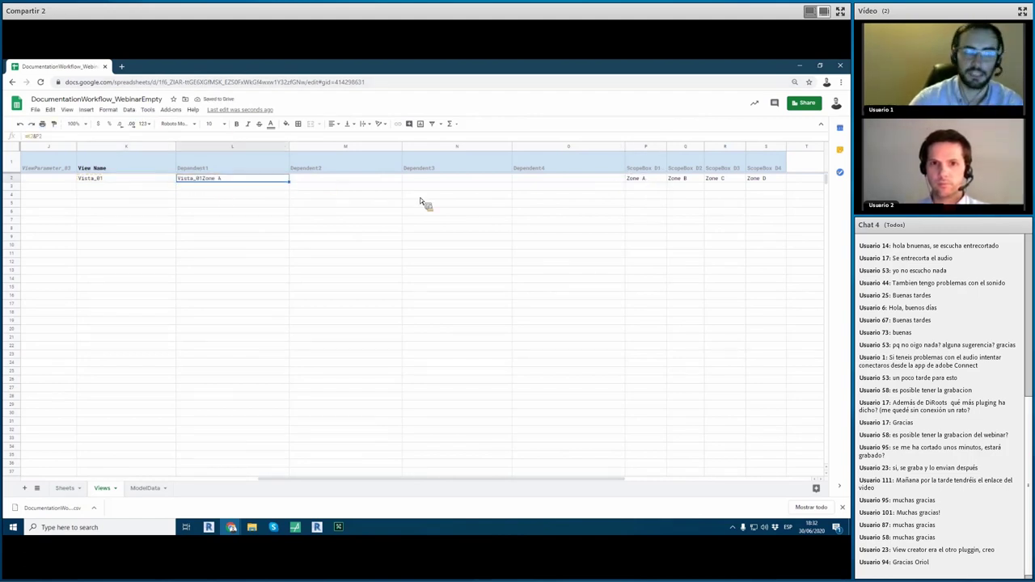
pyautogui.moveTo(771, 183)
pyautogui.mouseDown()
pyautogui.moveTo(9, 186)
pyautogui.moveTo(46, 182)
pyautogui.mouseUp()
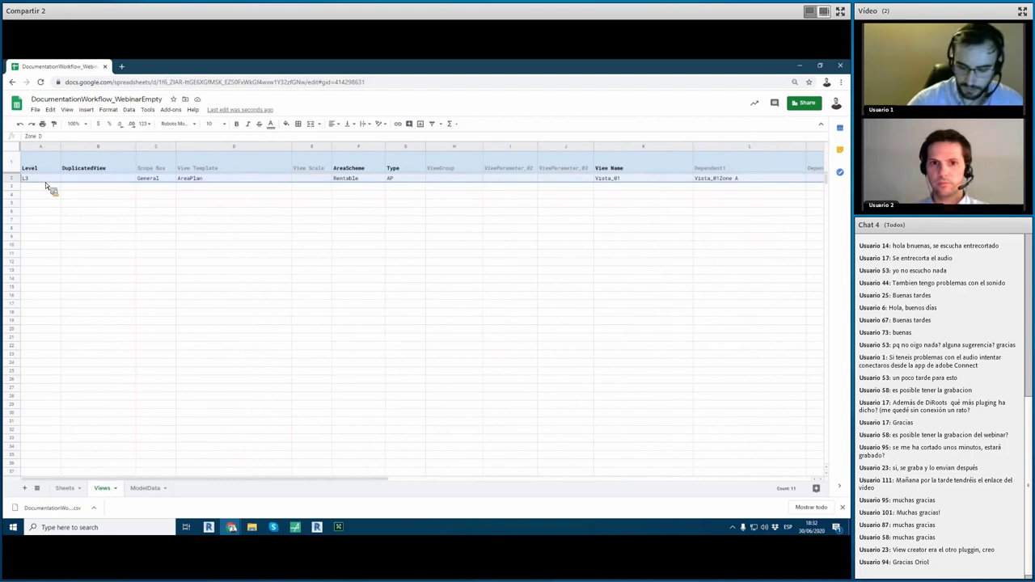
# Step: Clear row 2, test a DUP entry duplicating FloorPlan||L5, then clear row 2 again
pyautogui.press('Delete')
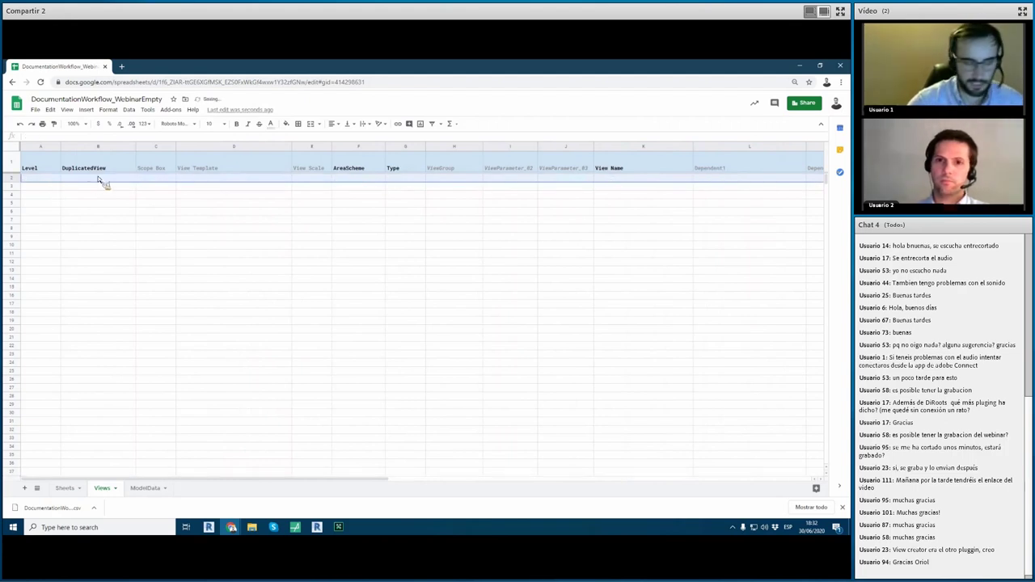
pyautogui.click(53, 186)
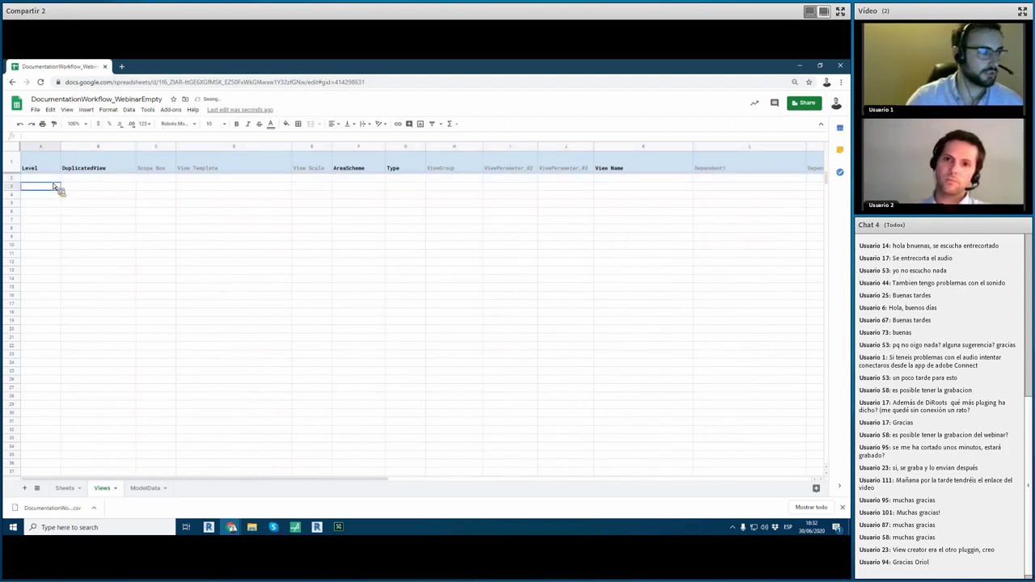
pyautogui.click(52, 179)
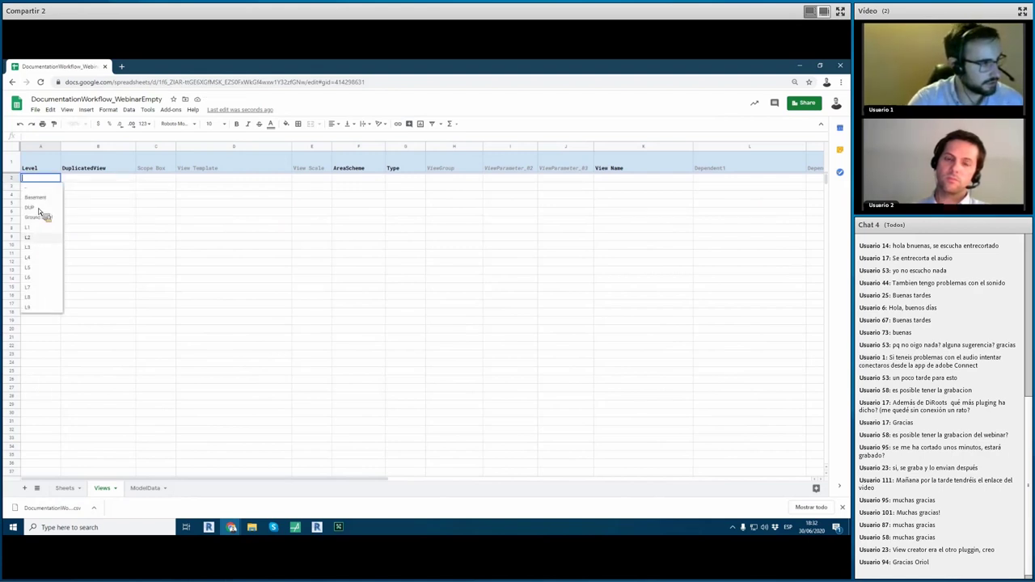
pyautogui.click(115, 180)
pyautogui.click(115, 182)
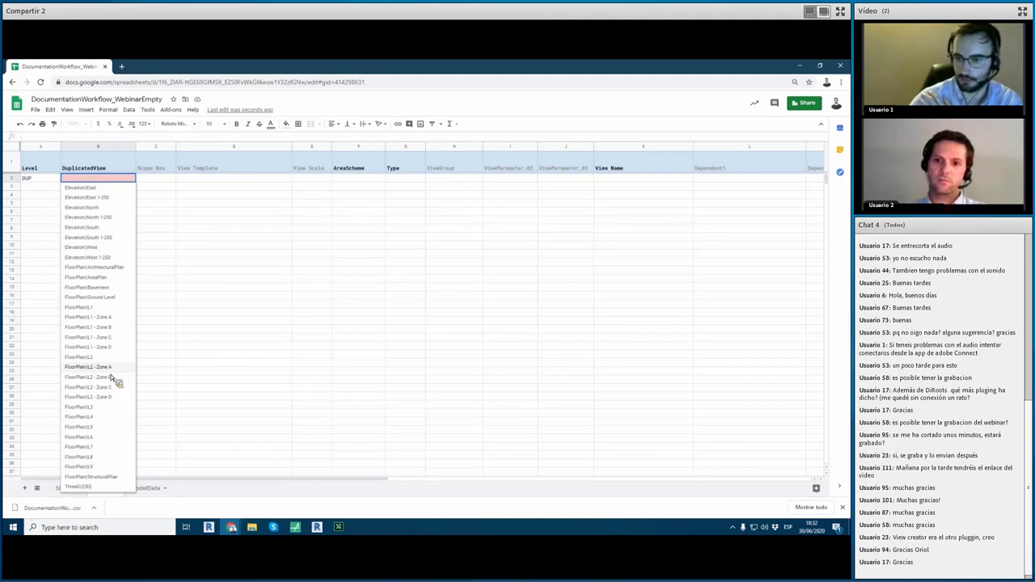
pyautogui.click(102, 424)
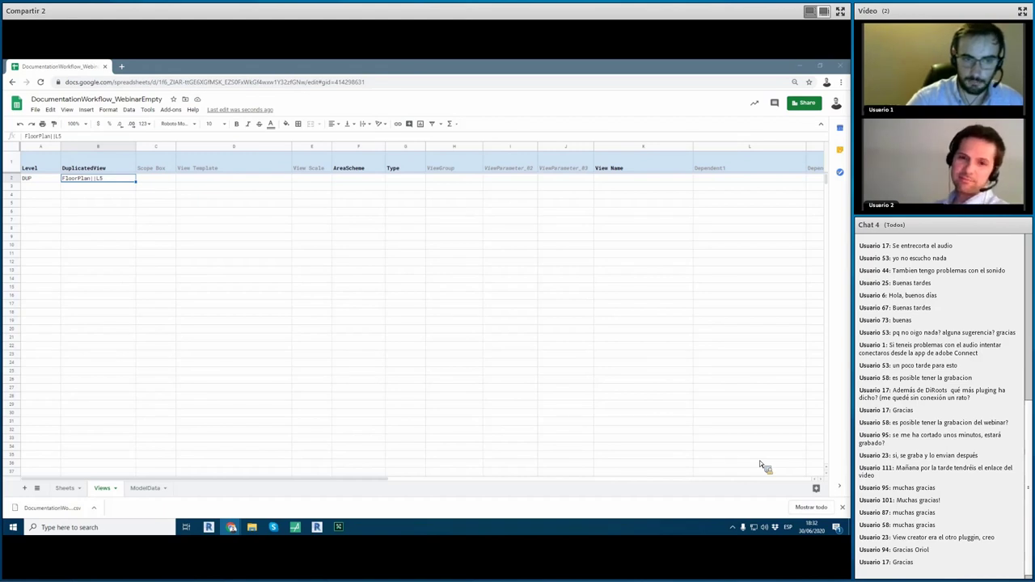
pyautogui.click(16, 181)
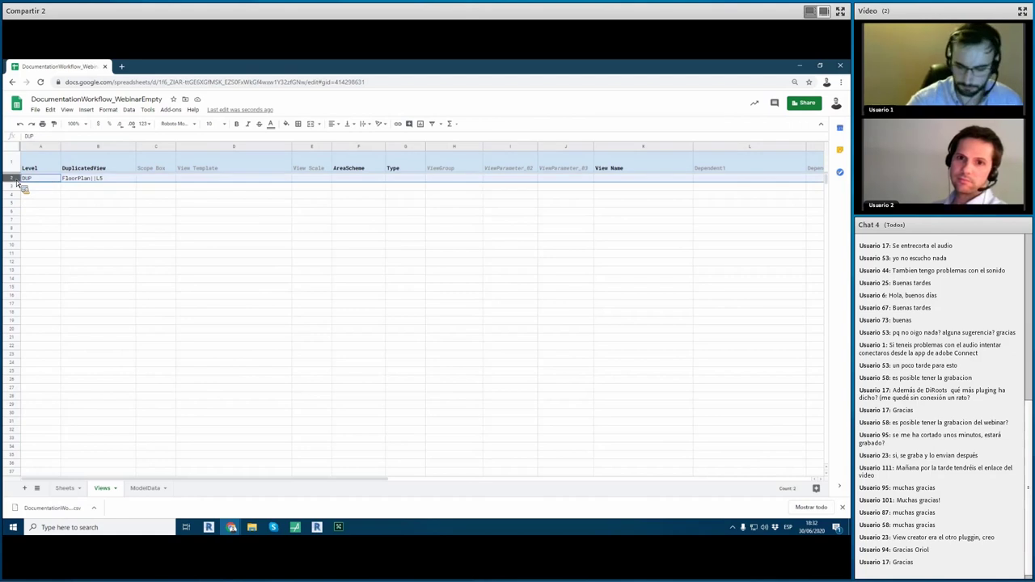
pyautogui.press('Delete')
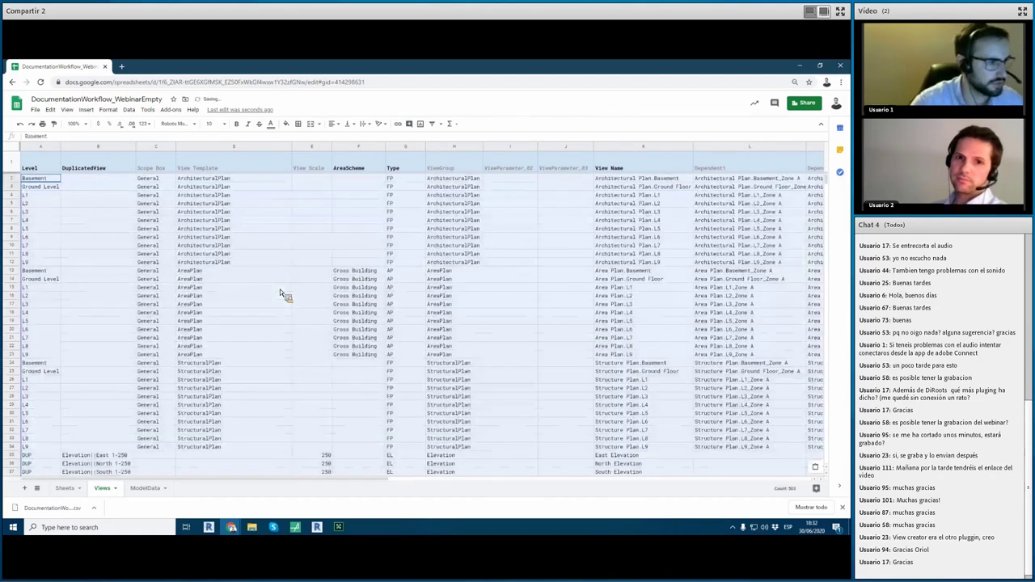
# Step: Fill the Views sheet with the prepared plan, elevation and 3D view rows and review them
pyautogui.click(280, 289)
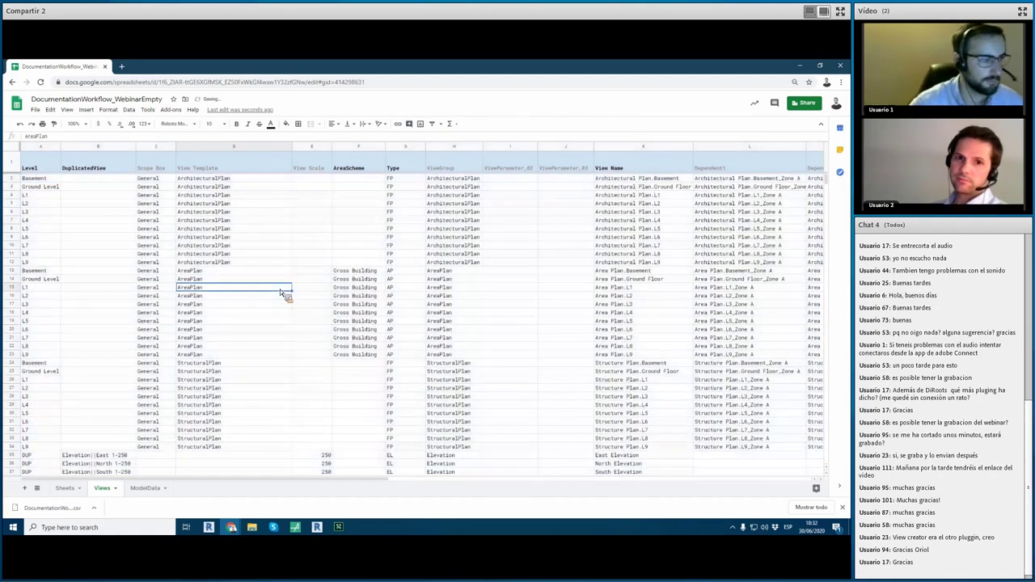
pyautogui.click(464, 270)
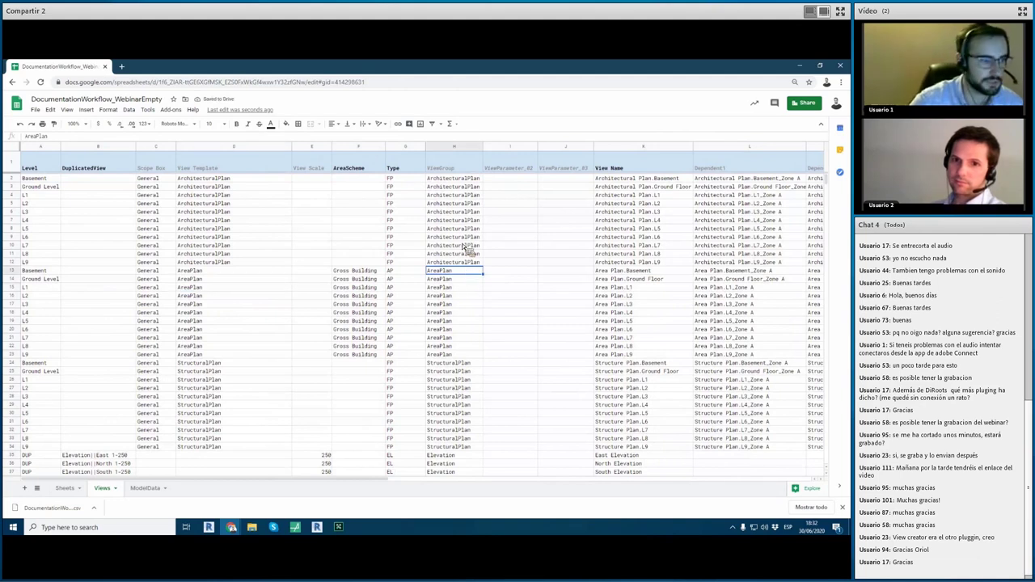
pyautogui.scroll(-3, 461, 388)
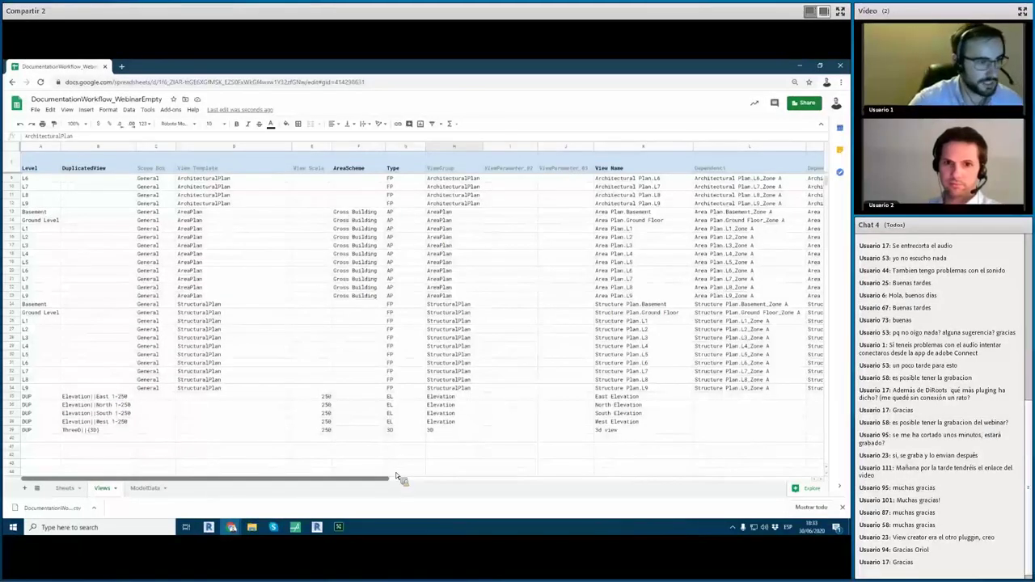
pyautogui.click(396, 477)
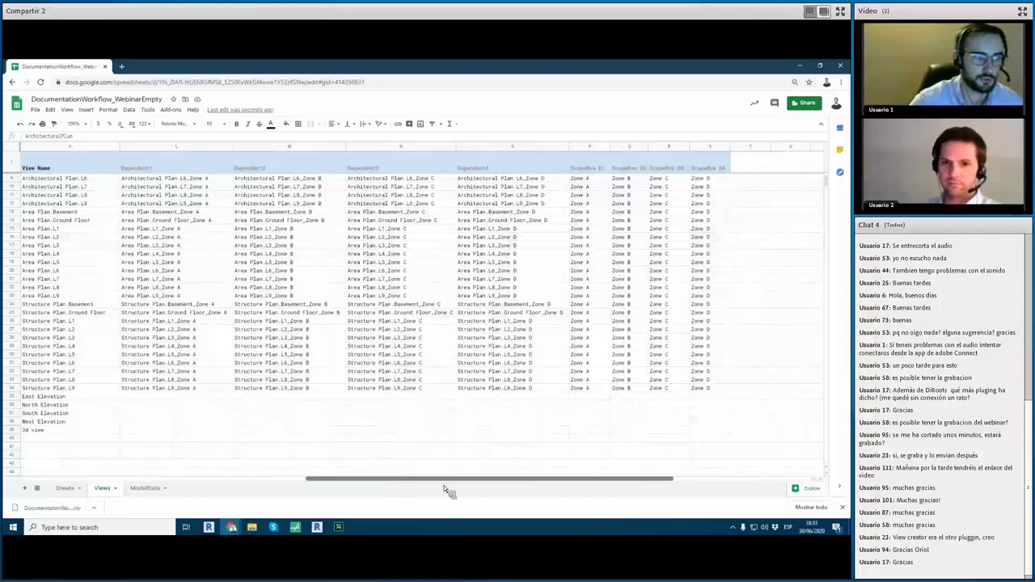
pyautogui.scroll(2, 522, 490)
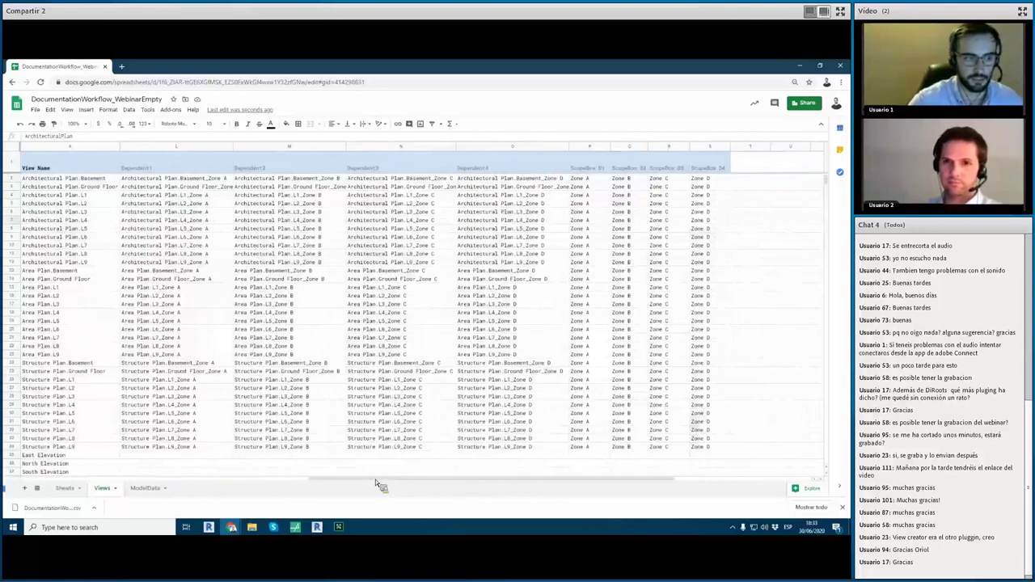
pyautogui.moveTo(358, 477); pyautogui.dragTo(46, 465)
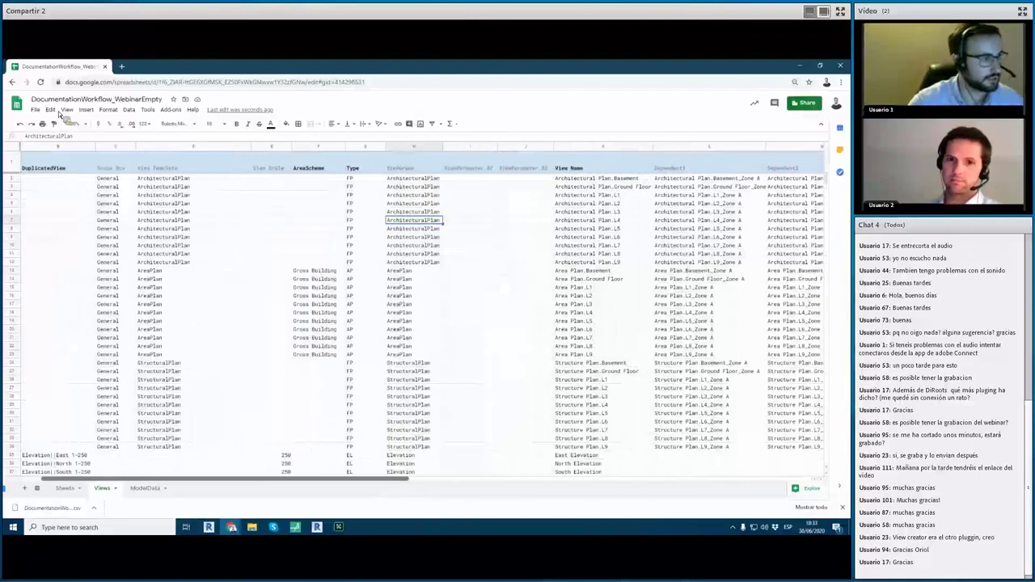
pyautogui.click(71, 228)
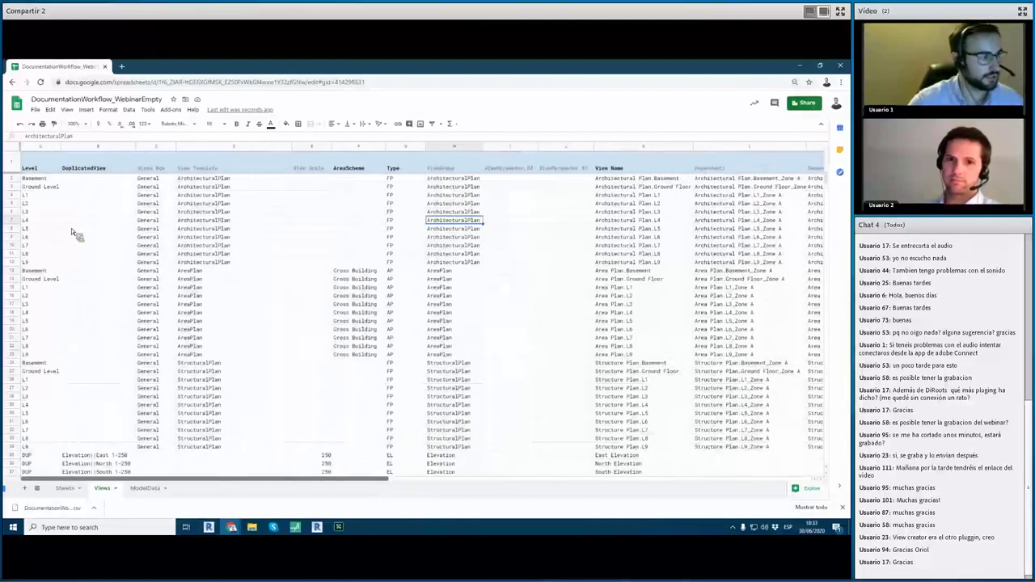
pyautogui.click(40, 181)
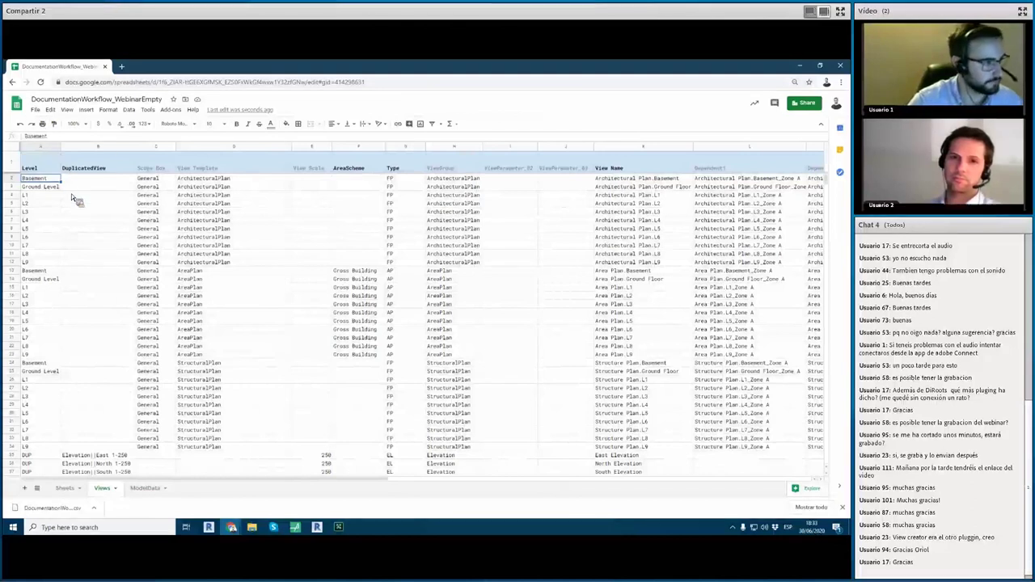
# Step: Download the Views sheet as a comma-separated values (.csv) file and return to Revit
pyautogui.click(35, 109)
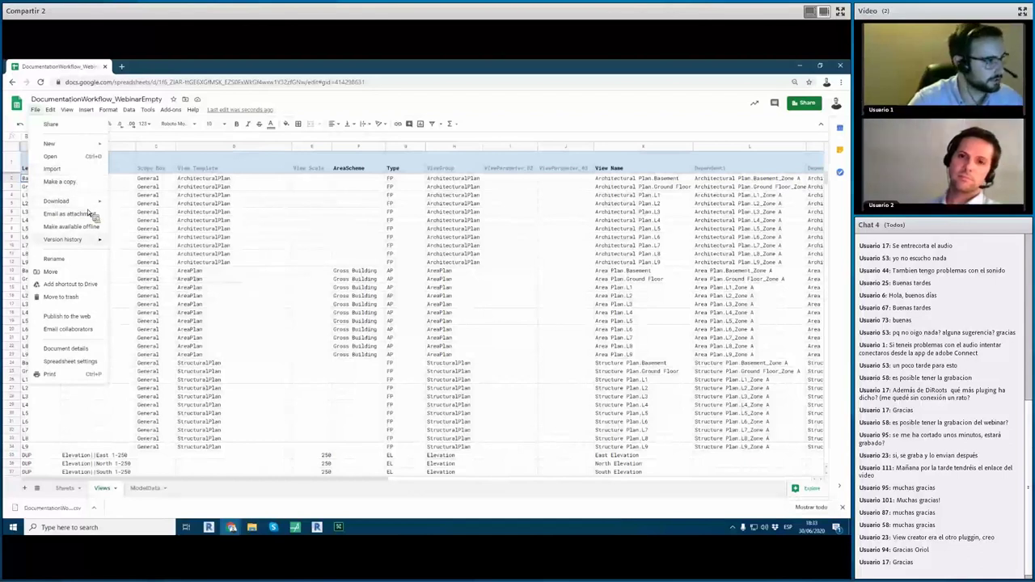
pyautogui.moveTo(57, 200)
pyautogui.click(193, 258)
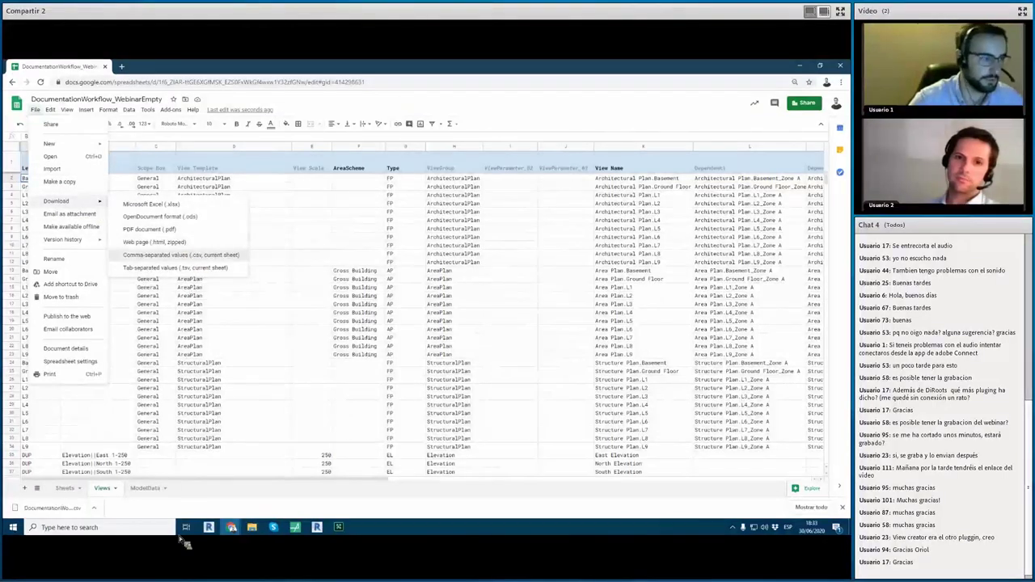
pyautogui.click(232, 527)
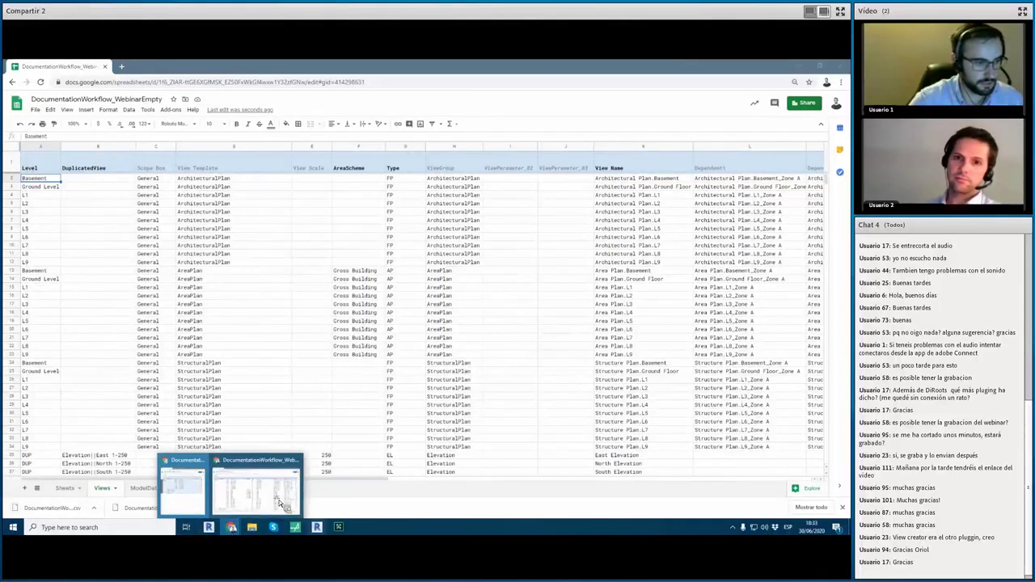
pyautogui.click(367, 497)
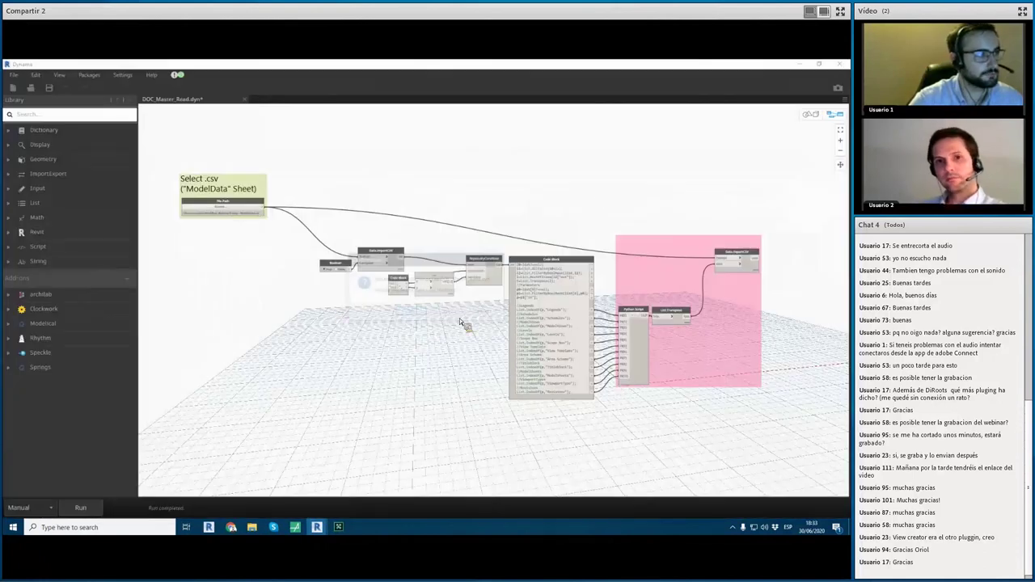
# Step: Close the DOC_Master_Read graph and open DOC_Master_Views.dyn from the DYN_DocumentationWorkflow folder
pyautogui.press('n')
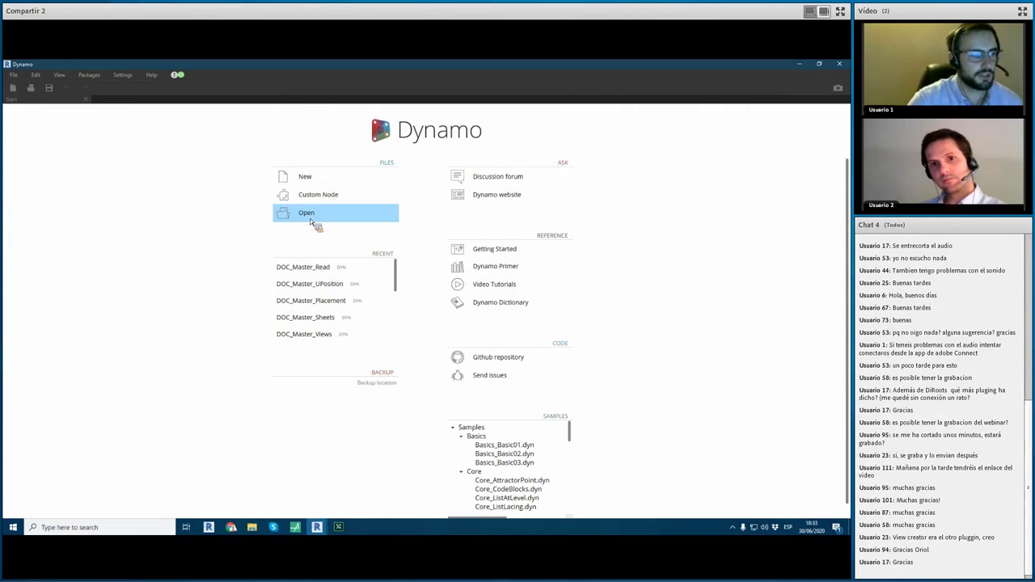
pyautogui.click(309, 218)
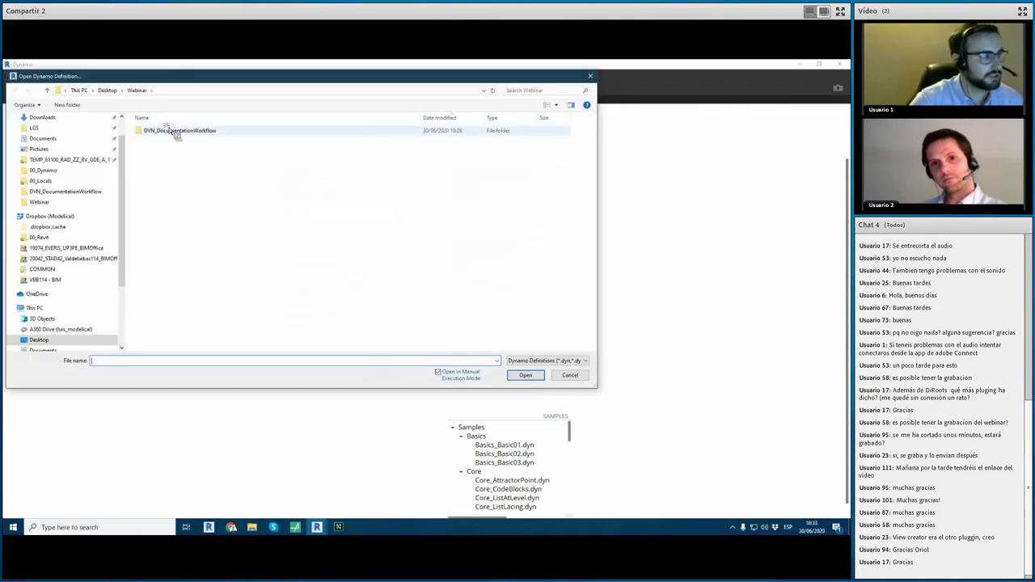
pyautogui.press('Return')
pyautogui.doubleClick(182, 168)
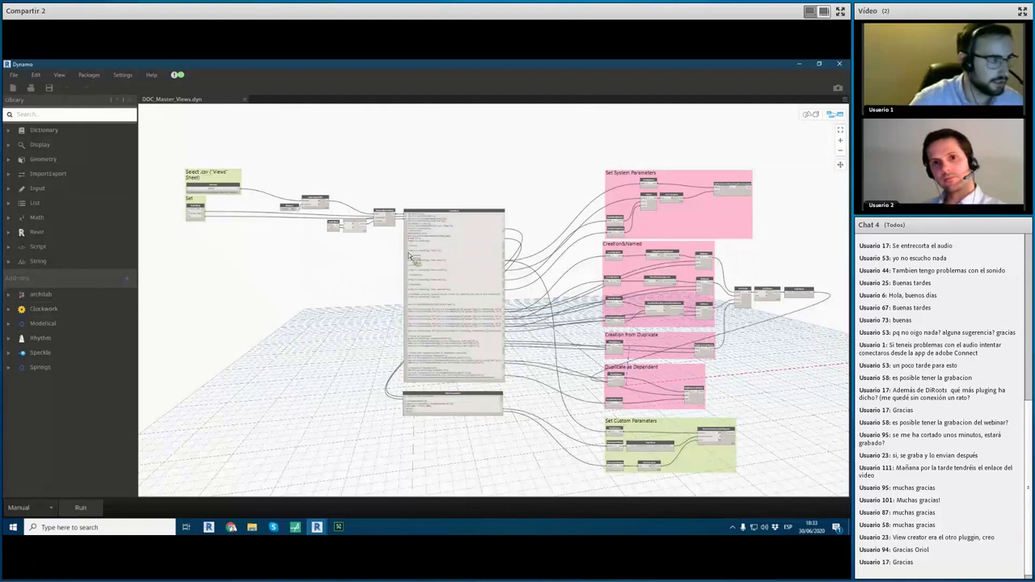
pyautogui.scroll(3, 410, 256)
# Step: Point the File Path node at 'DocumentationWorkflow_WebinarEmpty - Views.csv'
pyautogui.doubleClick(432, 257)
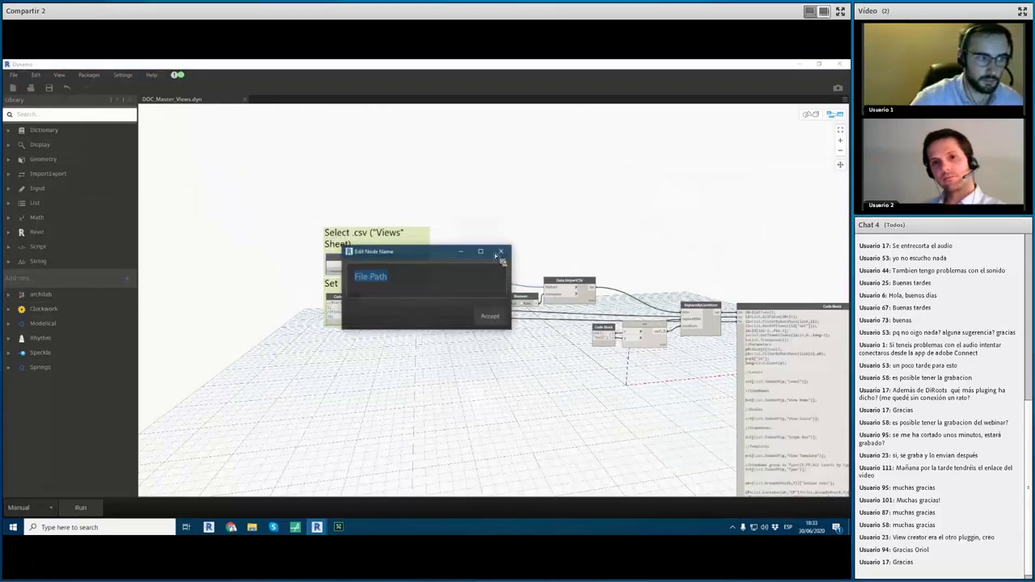
pyautogui.press('Escape')
pyautogui.click(379, 259)
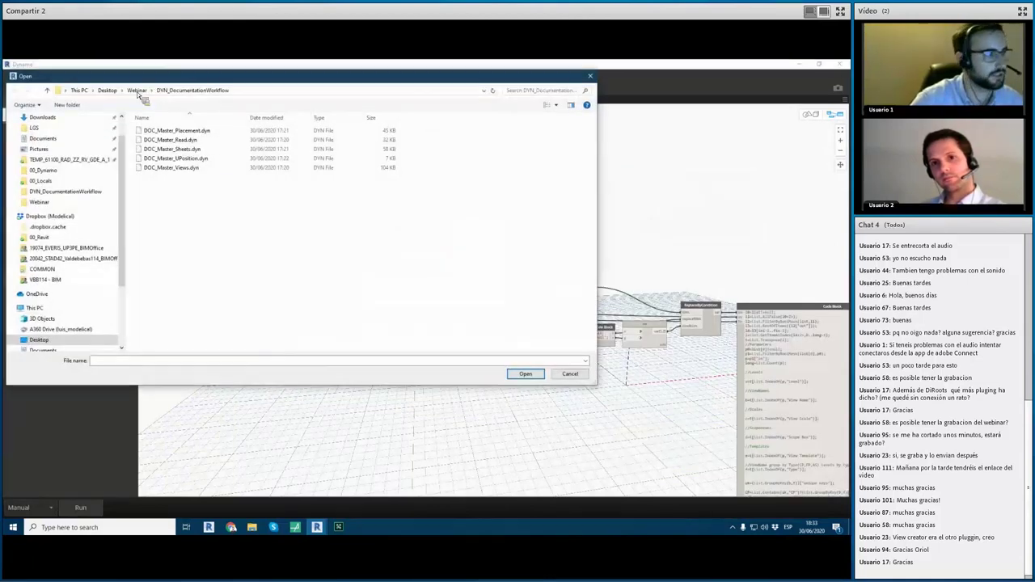
pyautogui.click(136, 90)
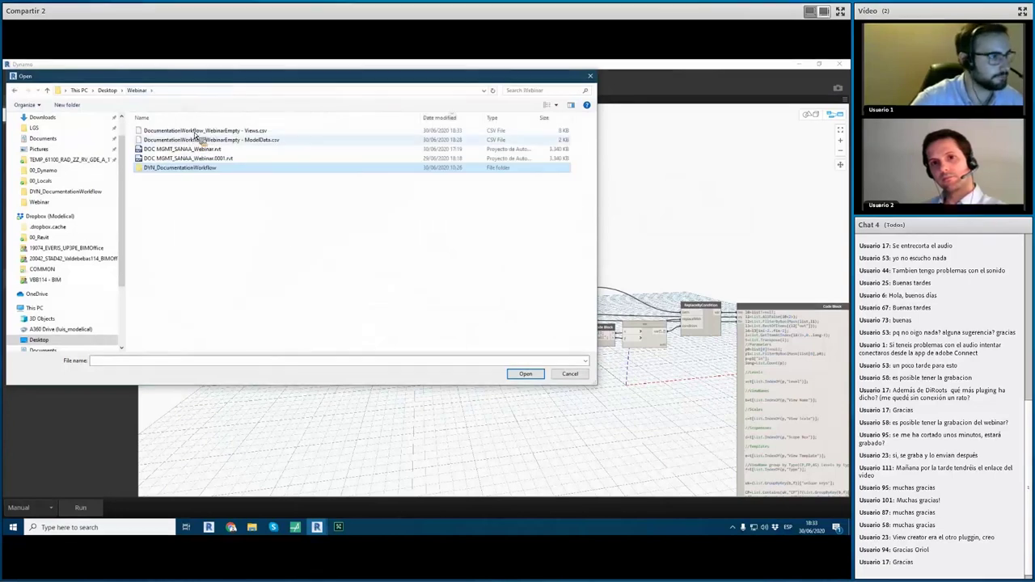
pyautogui.doubleClick(203, 130)
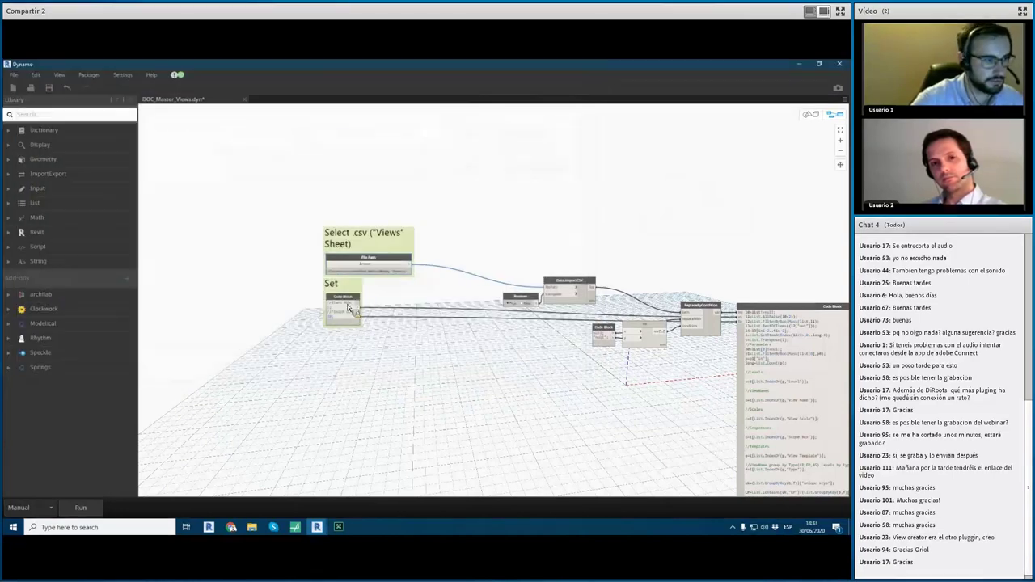
pyautogui.scroll(5, 347, 308)
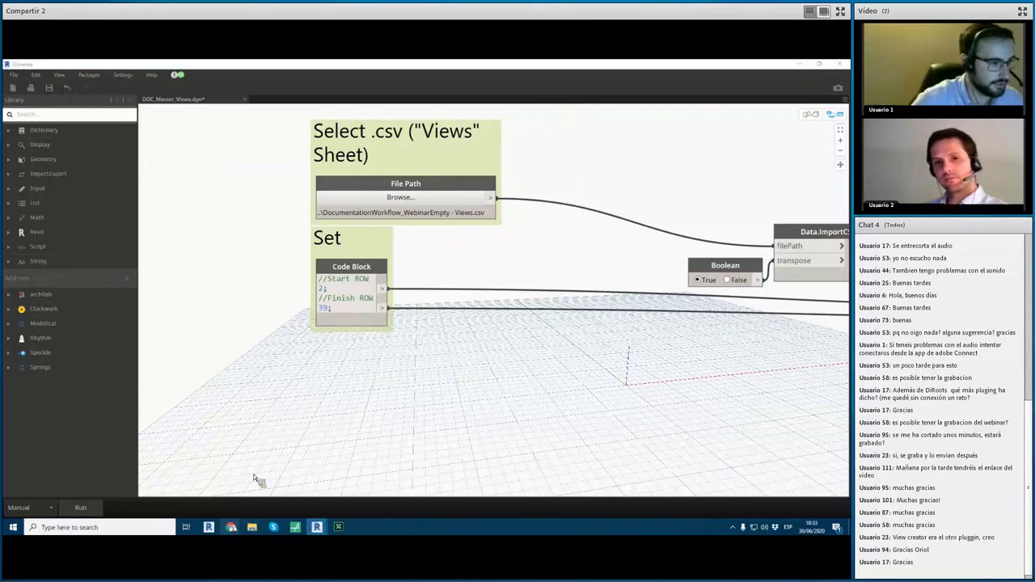
pyautogui.moveTo(231, 527)
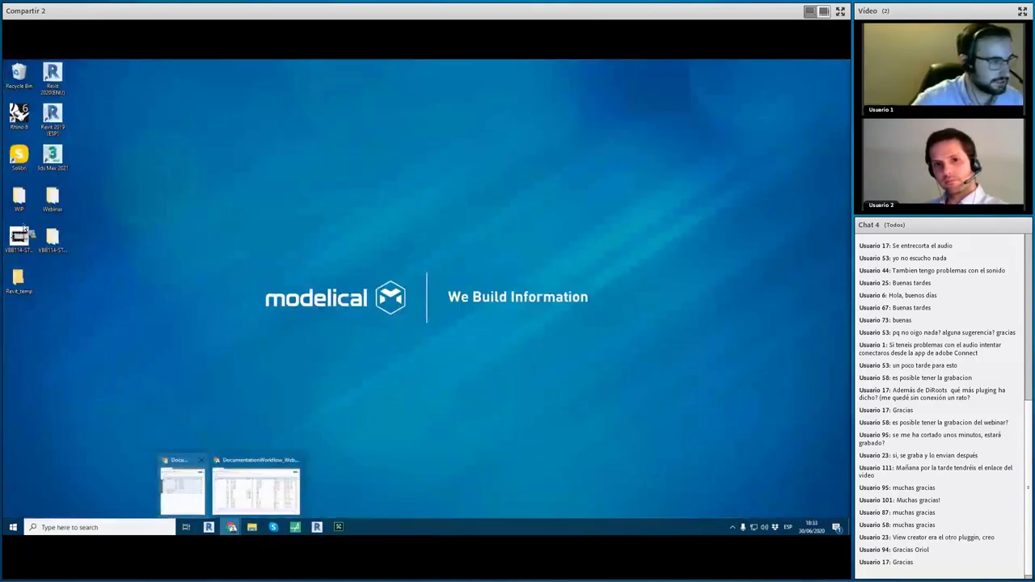
# Step: Review the Views sheet's DUP, elevation and 3D rows in the browser, then return to Dynamo
pyautogui.click(255, 489)
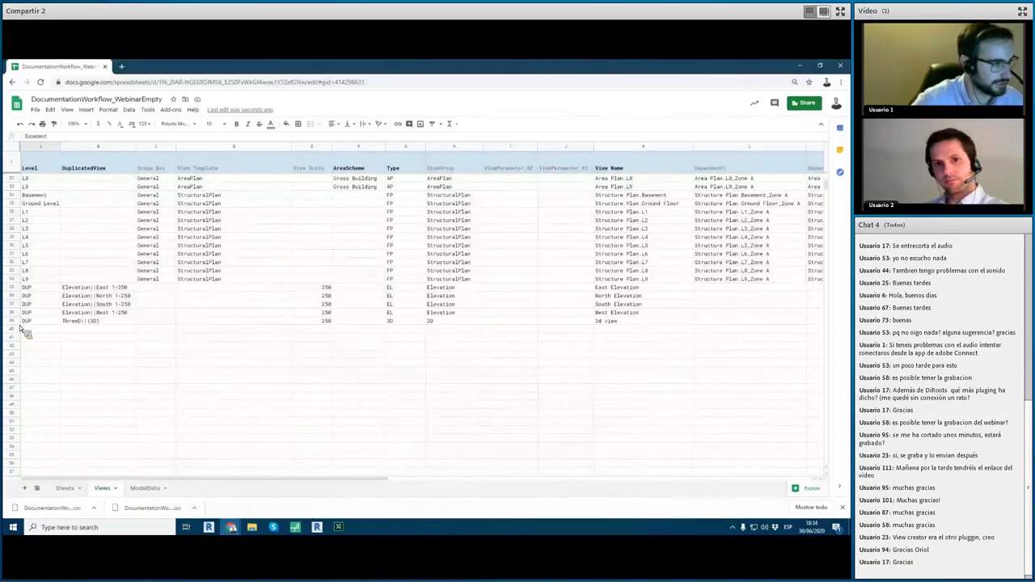
pyautogui.click(317, 527)
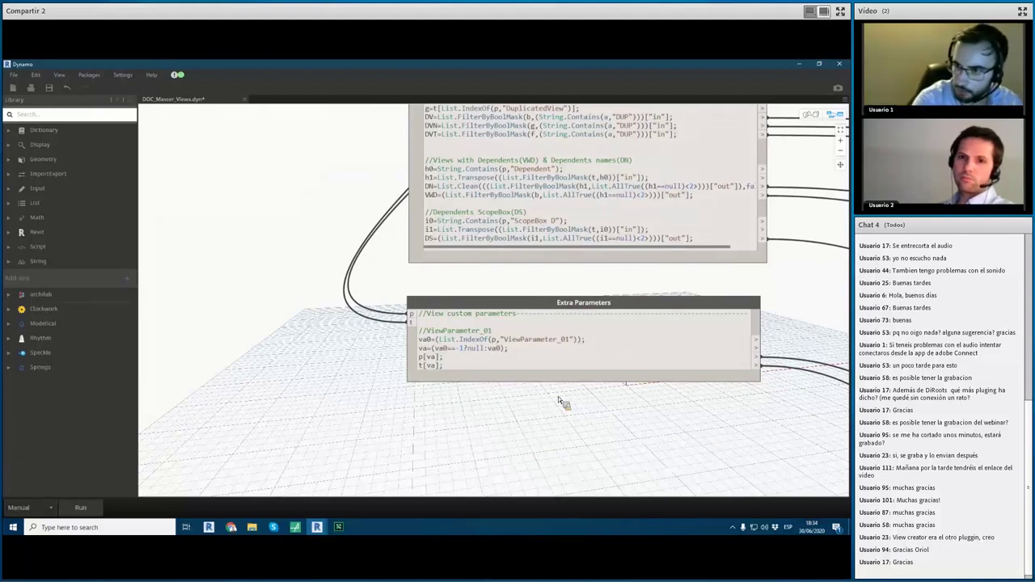
# Step: Replace "ViewParameter_01" with "ViewGroup" in the Extra Parameters code block and reframe the graph
pyautogui.moveTo(570, 340); pyautogui.dragTo(517, 338)
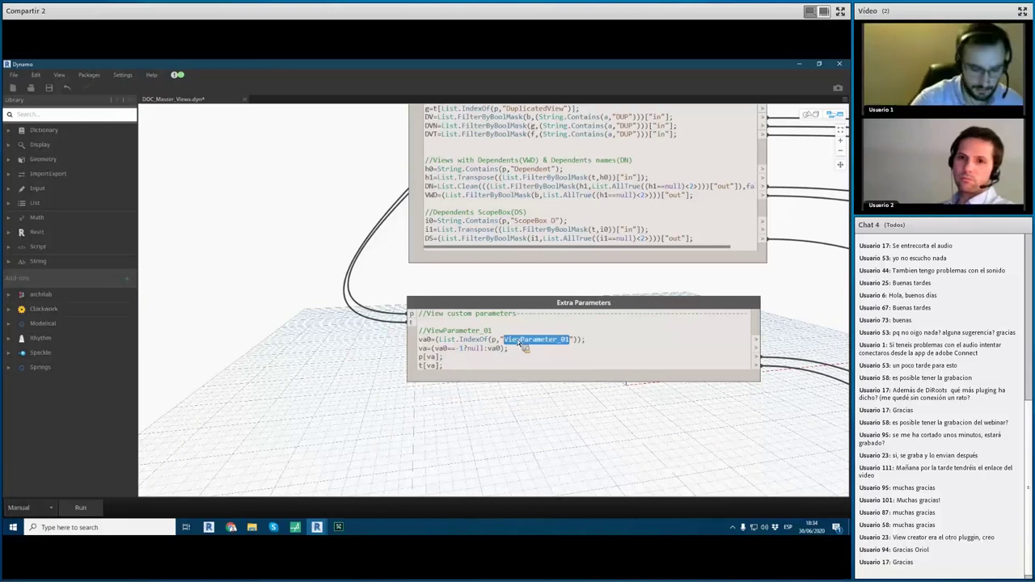
pyautogui.write('ew')
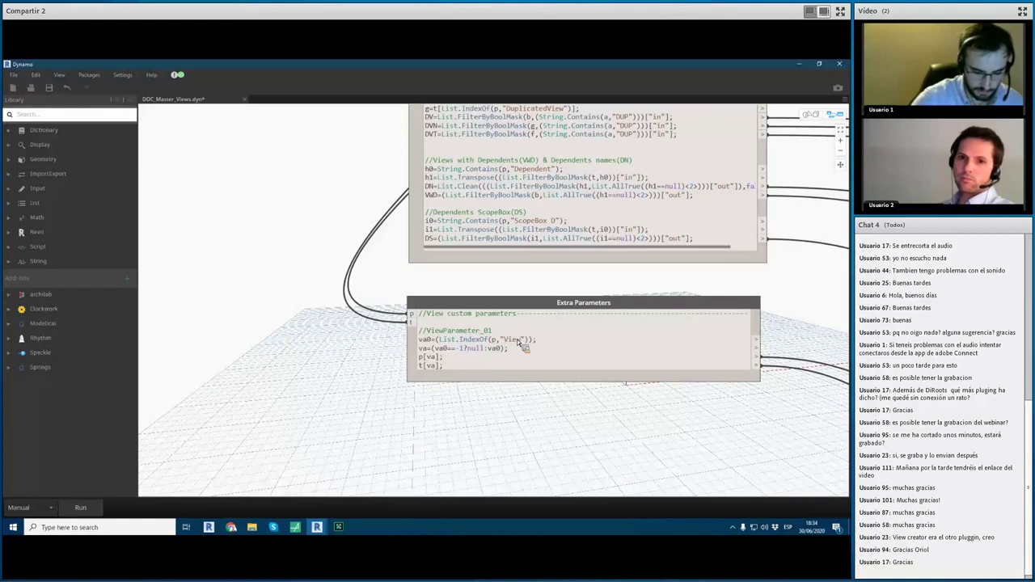
pyautogui.write('Group')
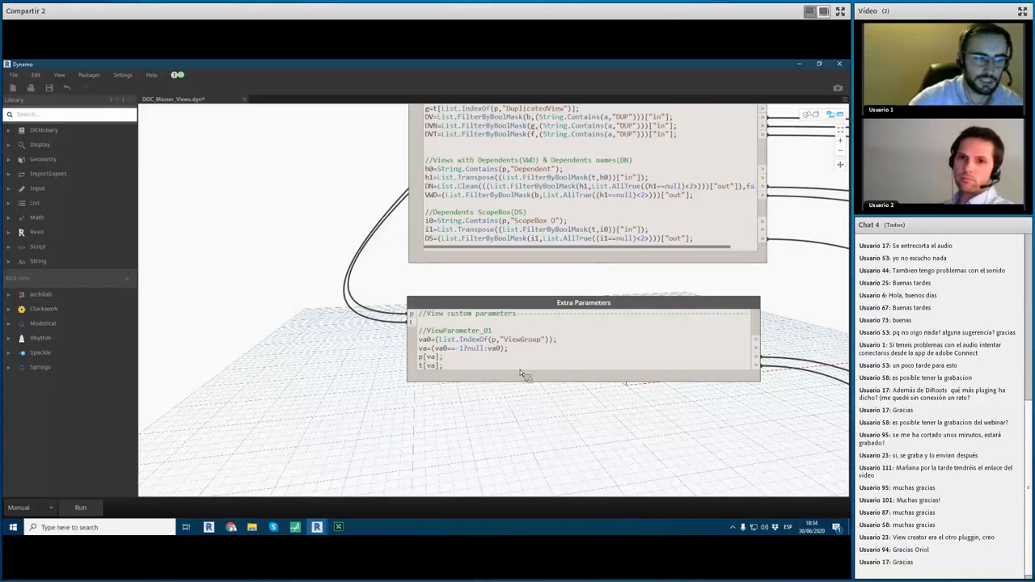
pyautogui.click(558, 368)
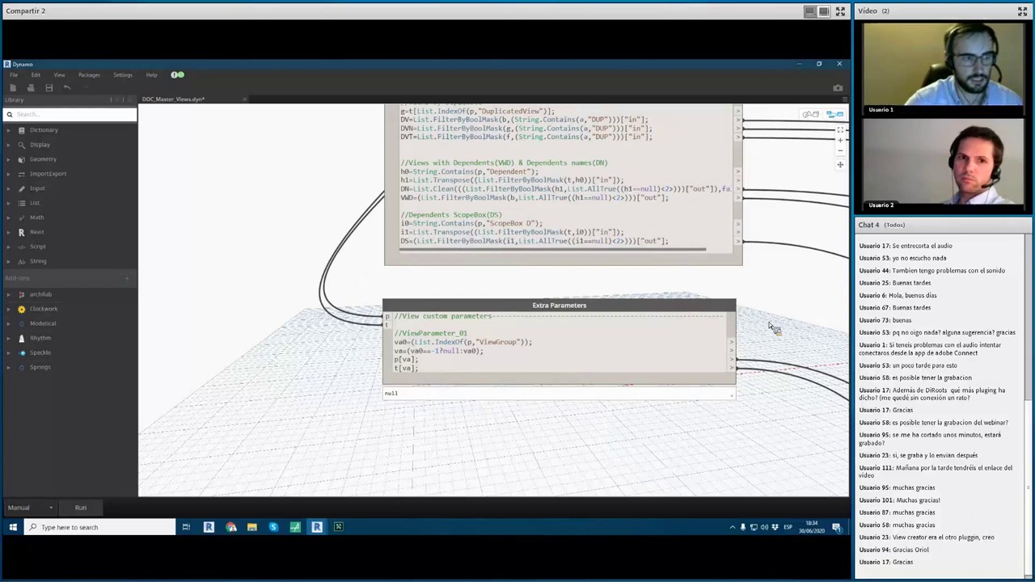
pyautogui.scroll(-5, 633, 324)
pyautogui.scroll(-2, 612, 350)
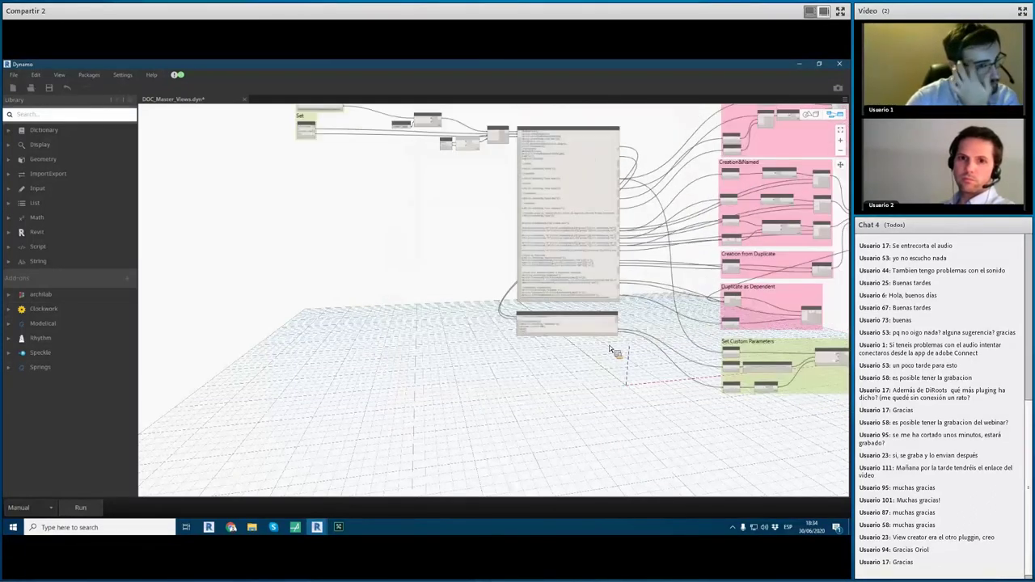
pyautogui.moveTo(612, 350); pyautogui.dragTo(561, 368, button='middle')
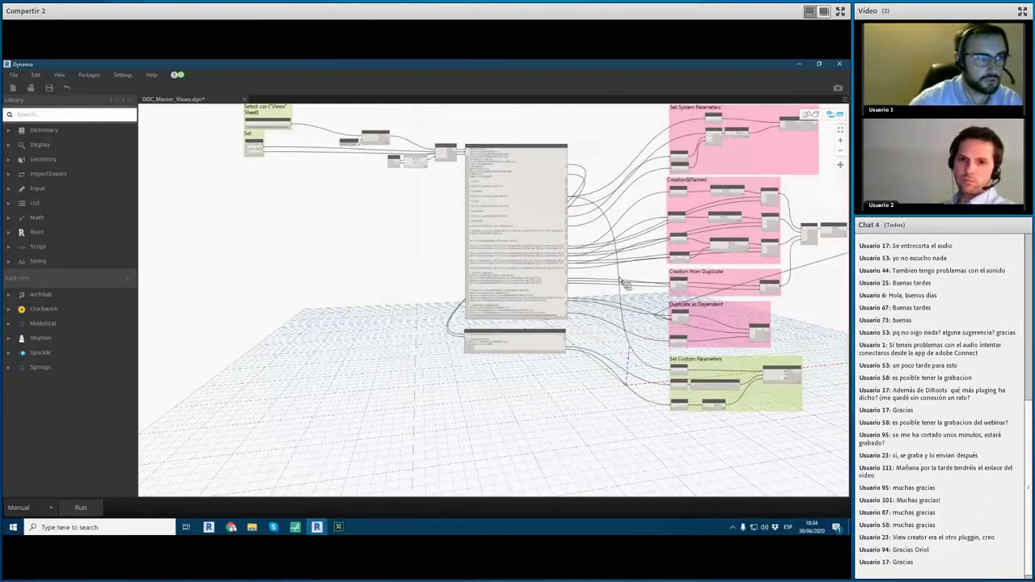
pyautogui.moveTo(595, 324); pyautogui.dragTo(585, 343, button='middle')
pyautogui.press('super+Down')
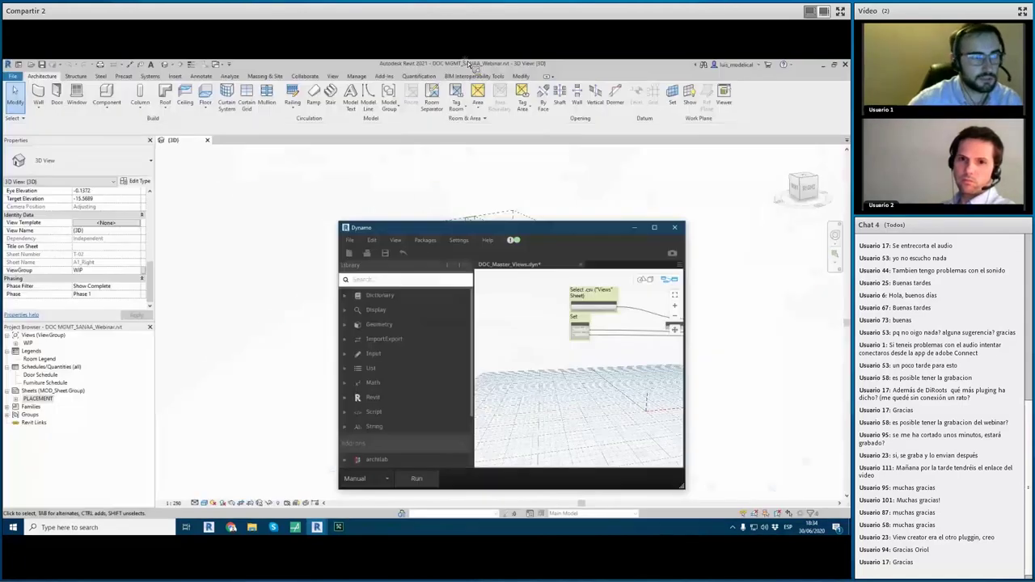
pyautogui.press('super+Up')
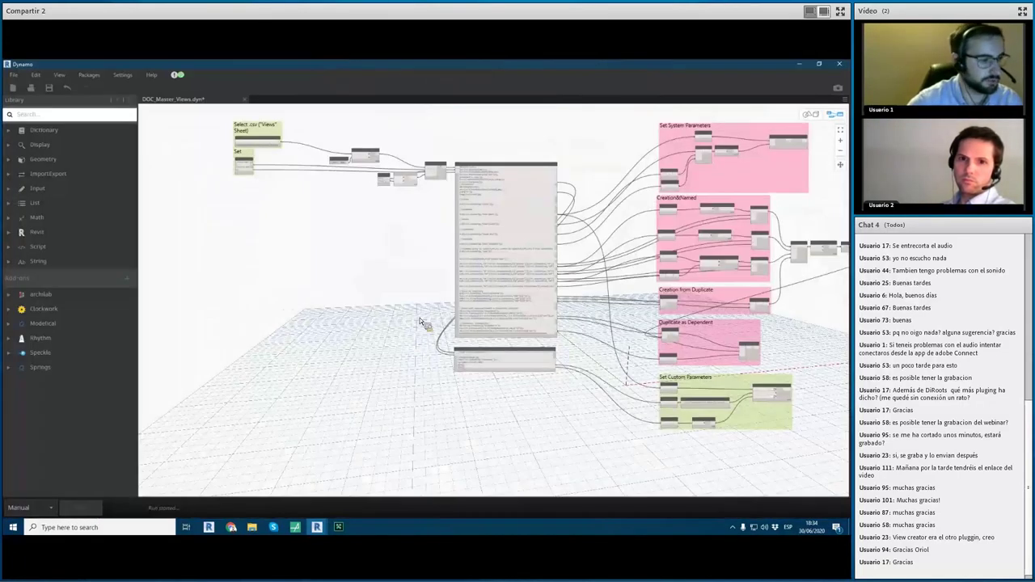
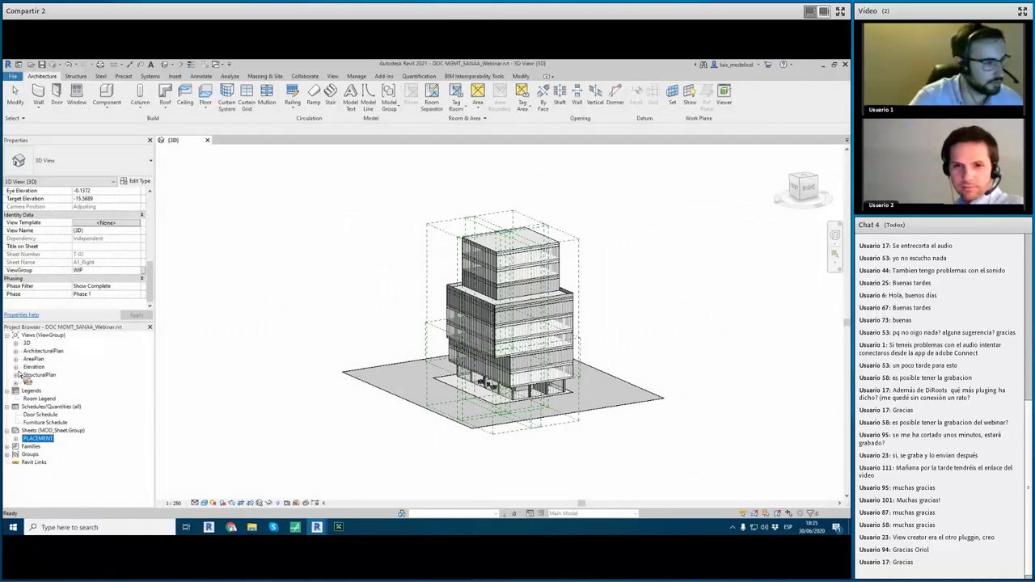
# Step: Expand the Elevation and AreaPlan view groups to list the Area Plan.L1 zone views
pyautogui.click(15, 367)
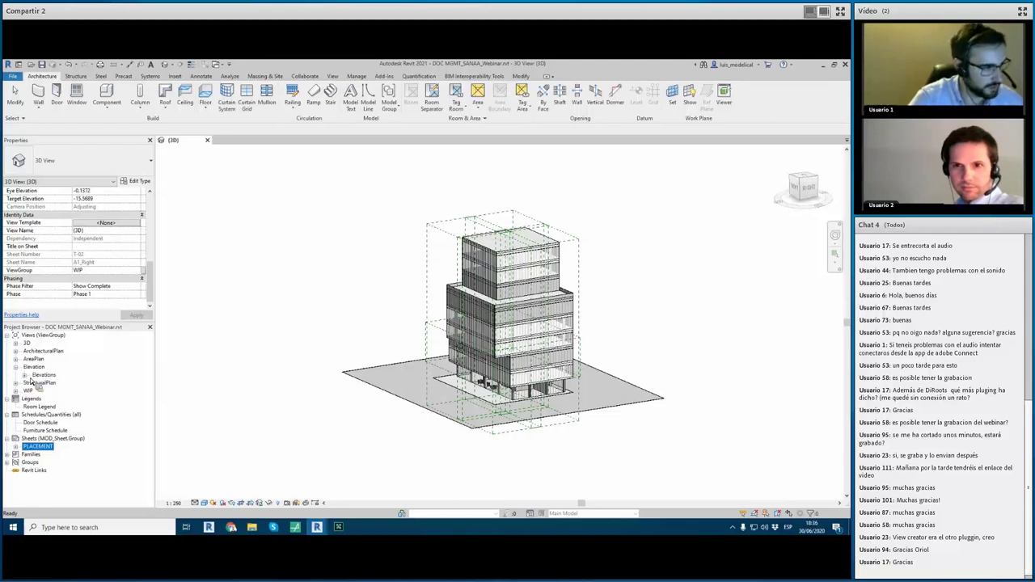
pyautogui.click(25, 375)
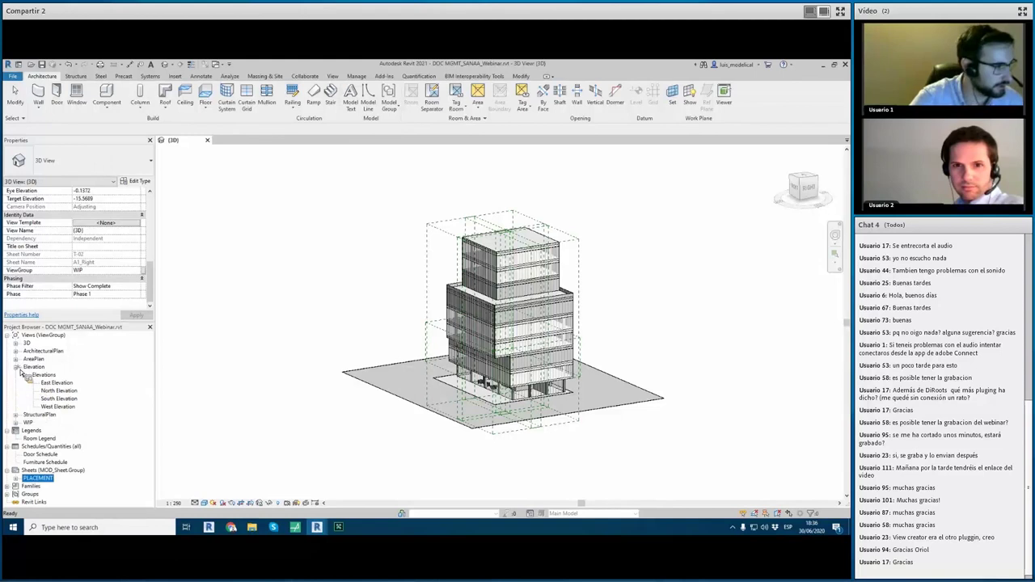
pyautogui.click(15, 367)
pyautogui.click(15, 360)
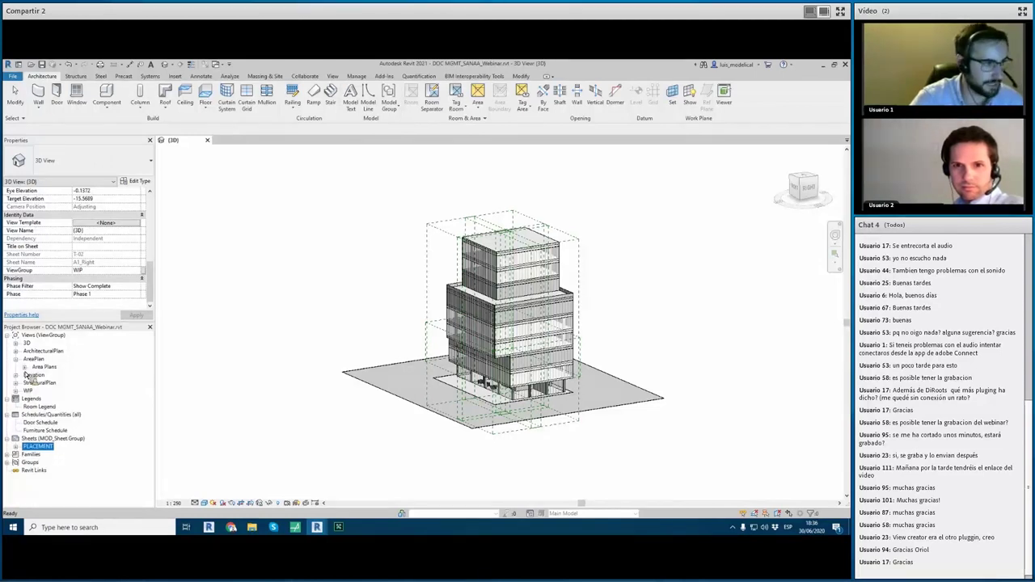
pyautogui.click(24, 367)
pyautogui.click(33, 390)
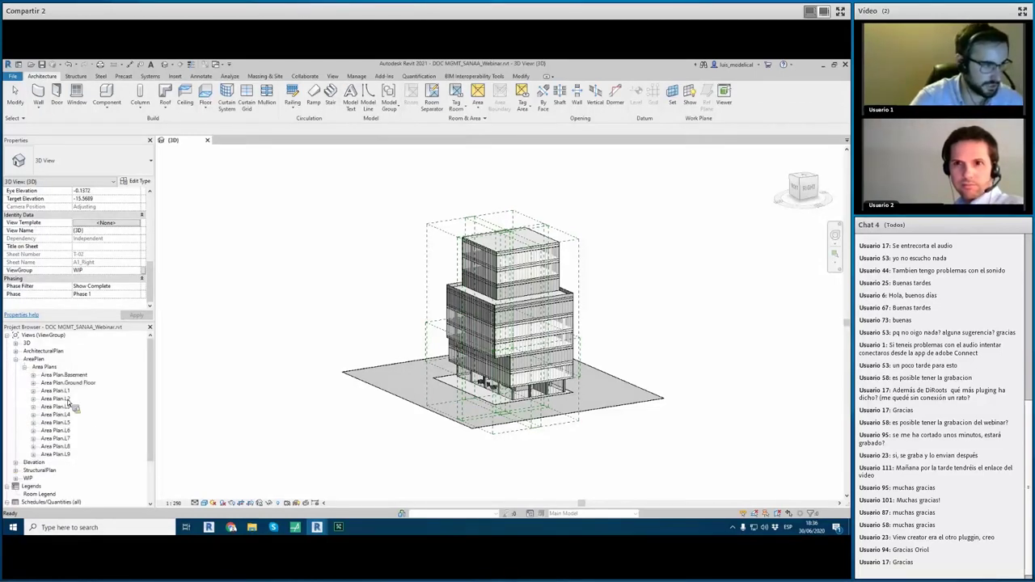
# Step: Open the Area Plan.L1 Zone A–D views, then close them to return to 3D
pyautogui.doubleClick(70, 400)
pyautogui.doubleClick(77, 407)
pyautogui.doubleClick(77, 414)
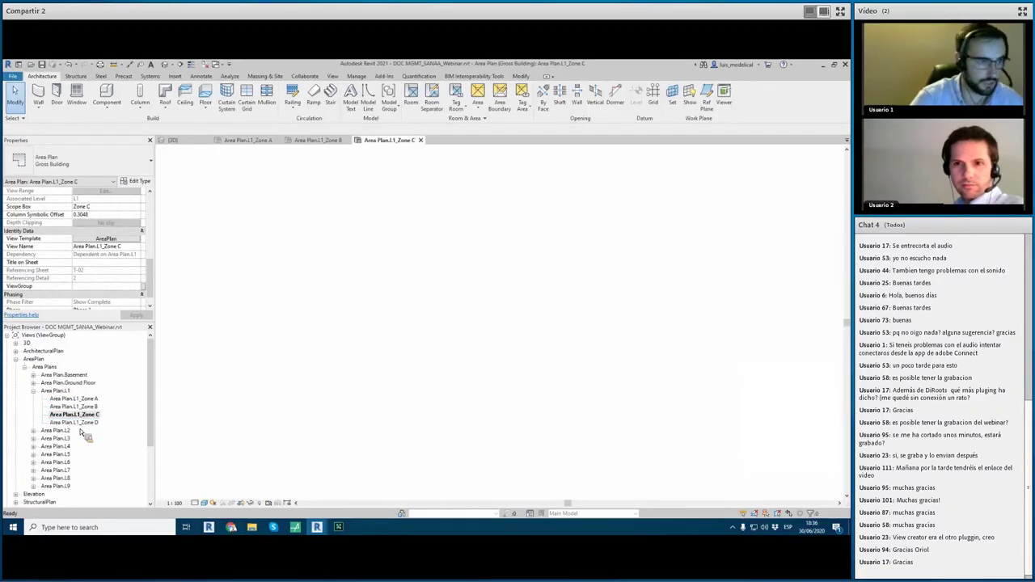
pyautogui.click(76, 423)
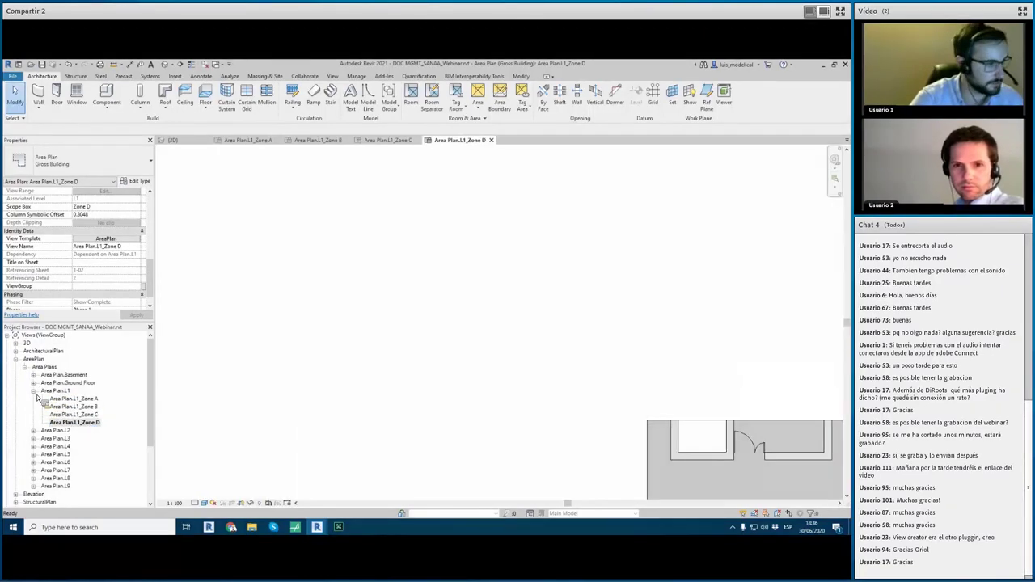
pyautogui.doubleClick(33, 359)
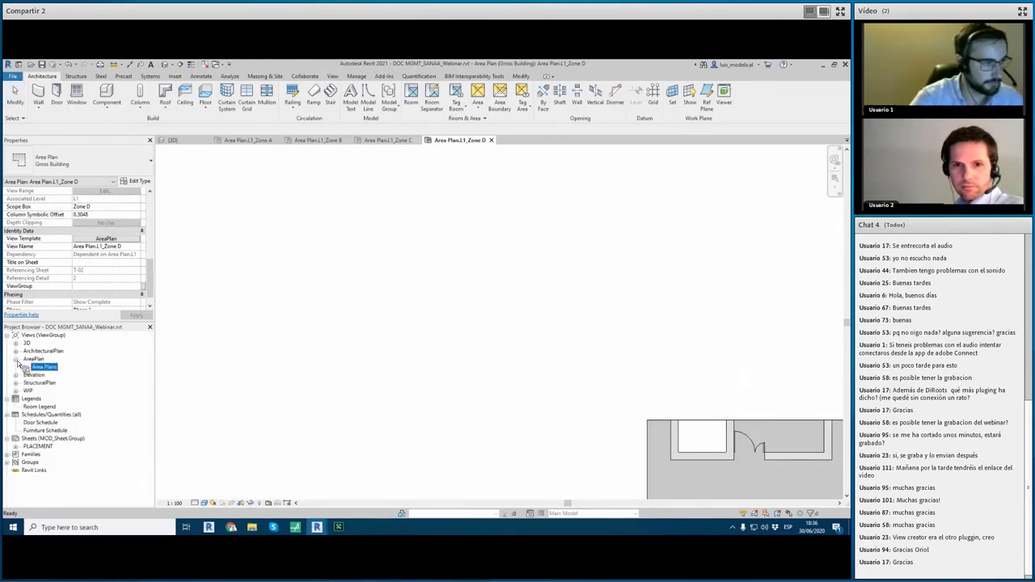
pyautogui.scroll(-3, 336, 388)
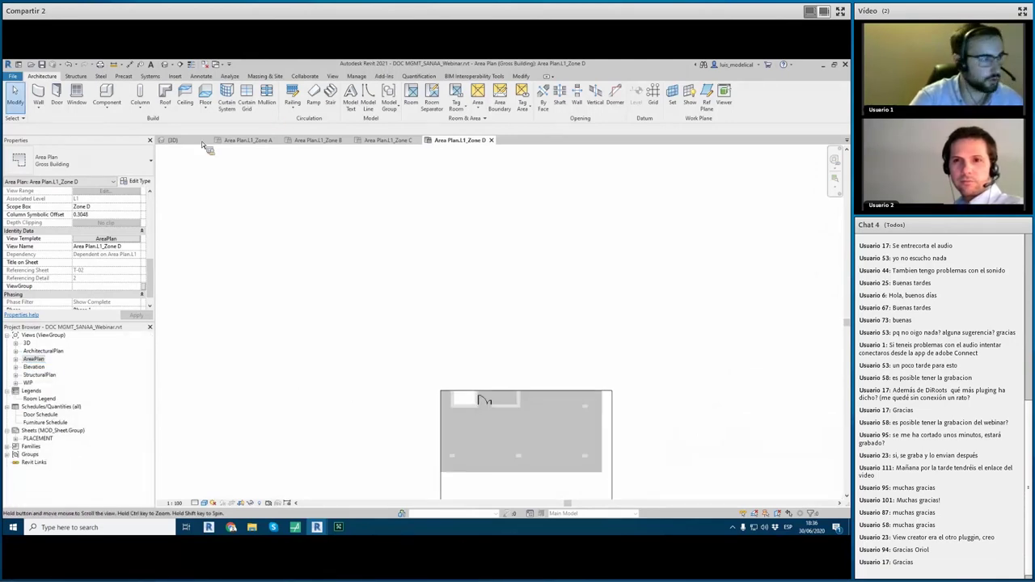
pyautogui.click(205, 64)
pyautogui.click(216, 65)
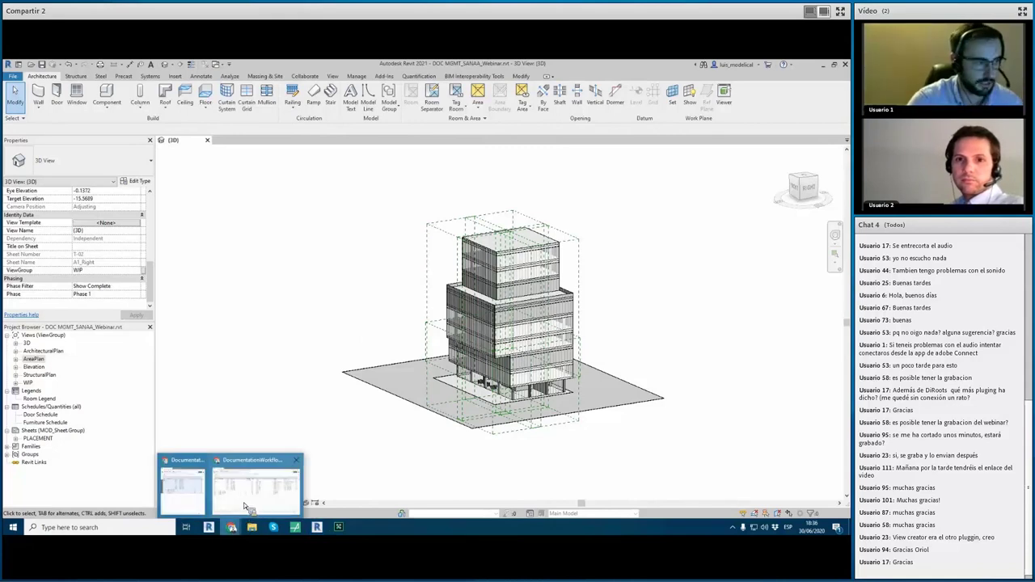
# Step: On the Sheets tab, enter sheet number 0001 and name Sheet_01 in row 2
pyautogui.moveTo(232, 527)
pyautogui.click(243, 502)
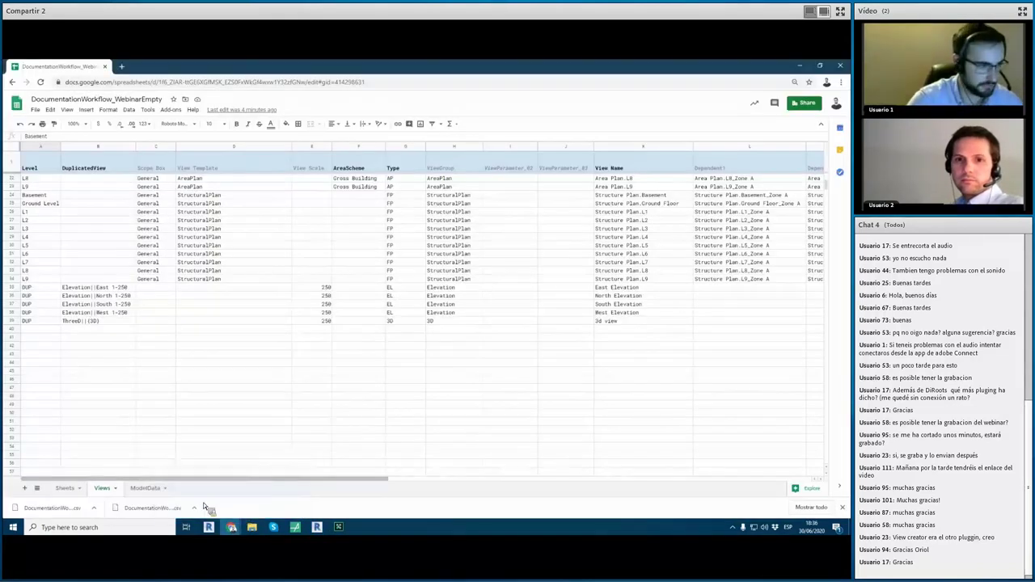
pyautogui.click(65, 489)
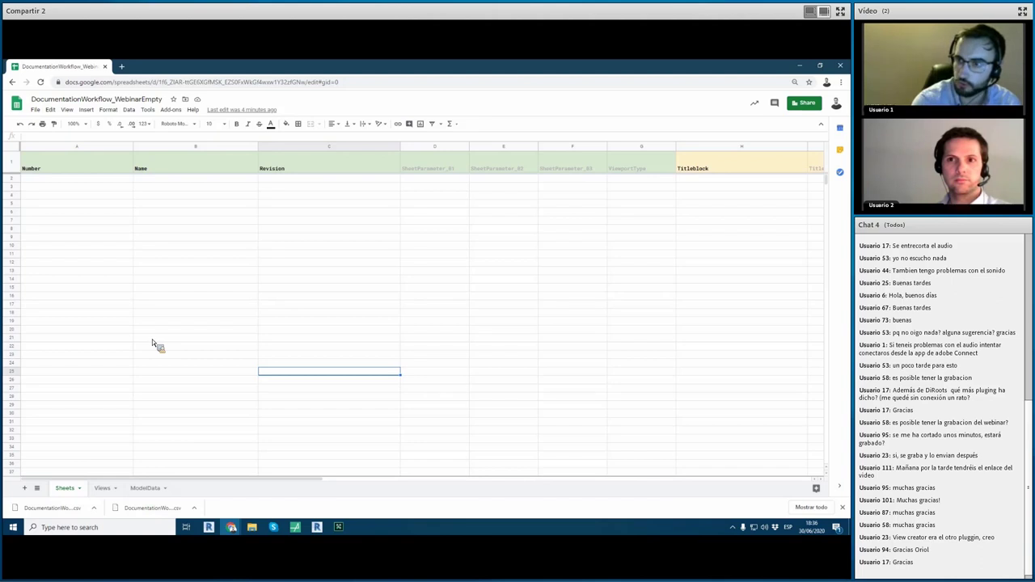
pyautogui.click(106, 183)
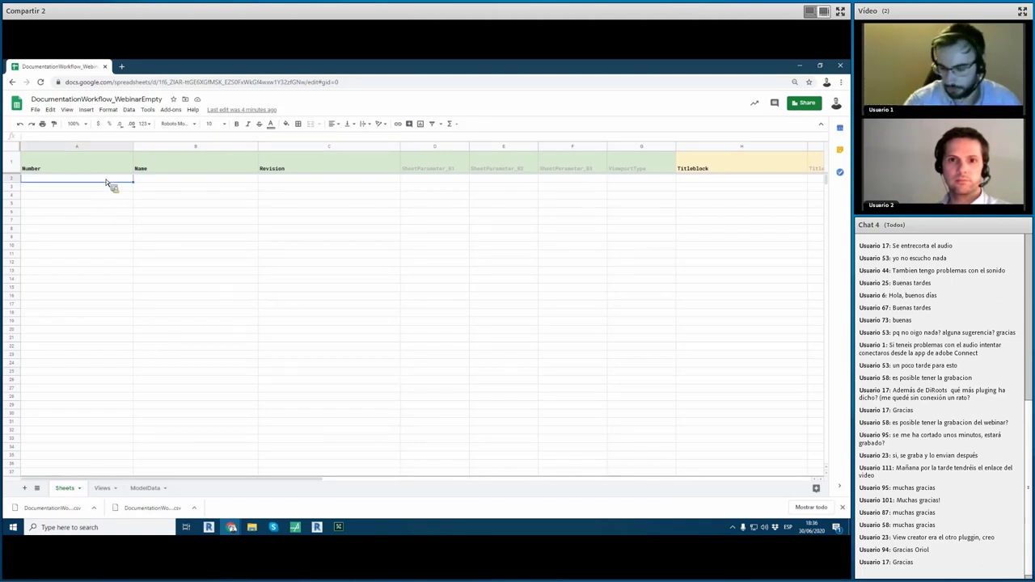
pyautogui.write('0001')
pyautogui.press('Return')
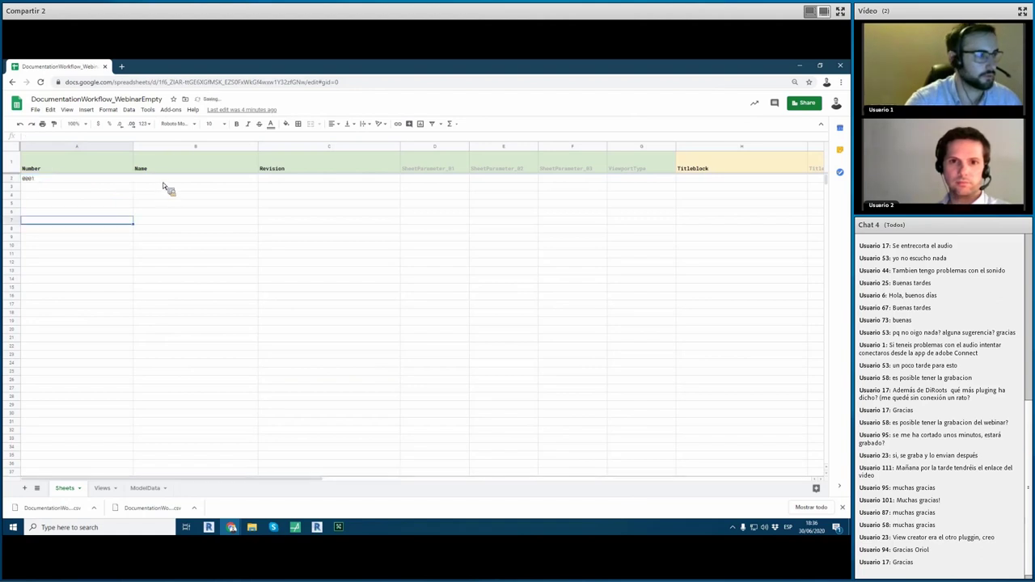
pyautogui.click(165, 183)
pyautogui.click(164, 183)
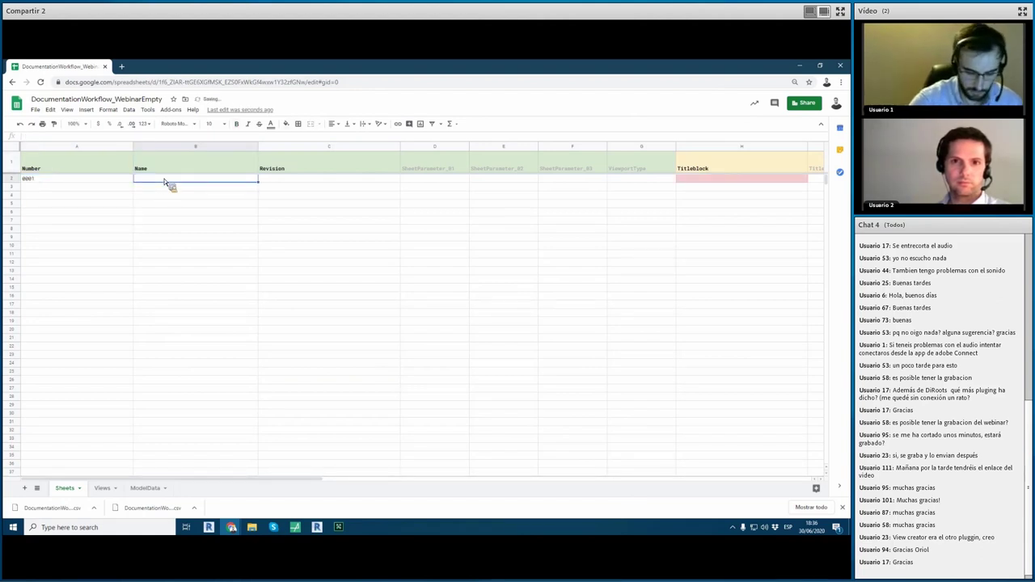
pyautogui.write('Sheet')
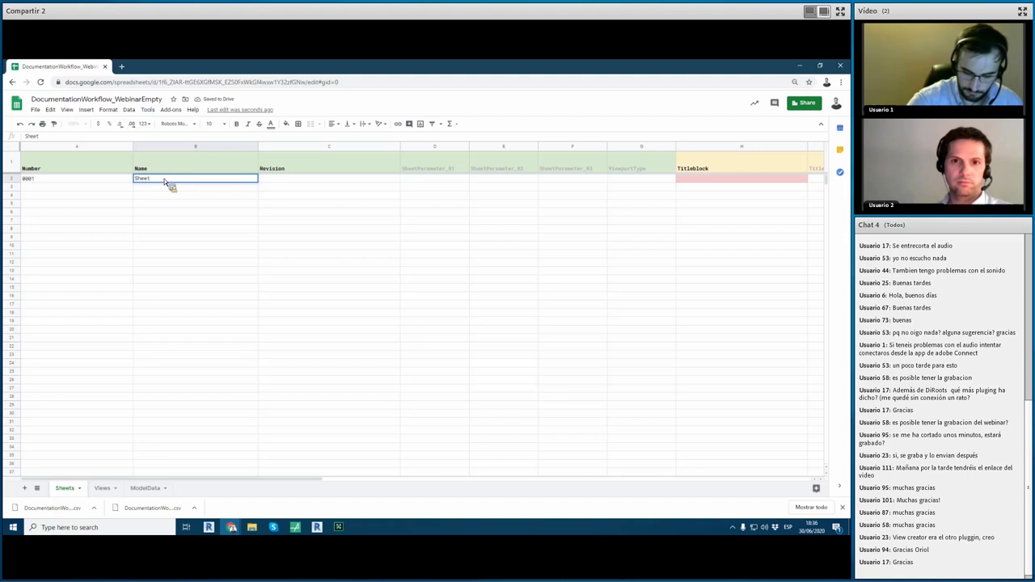
pyautogui.write('_01')
pyautogui.press('Return')
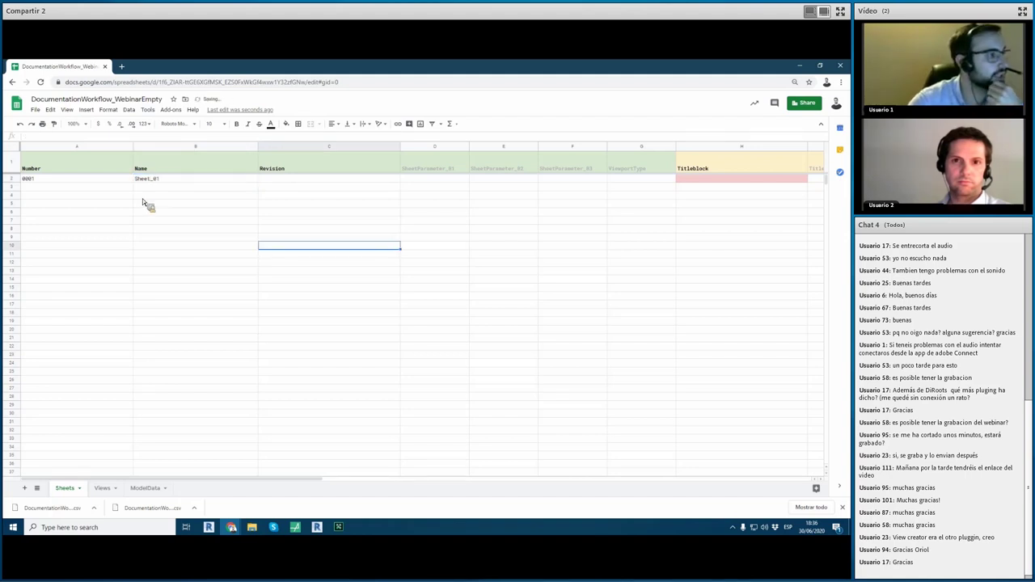
# Step: Remove the duplicate 0001 entered in A3 and return to A2
pyautogui.click(118, 190)
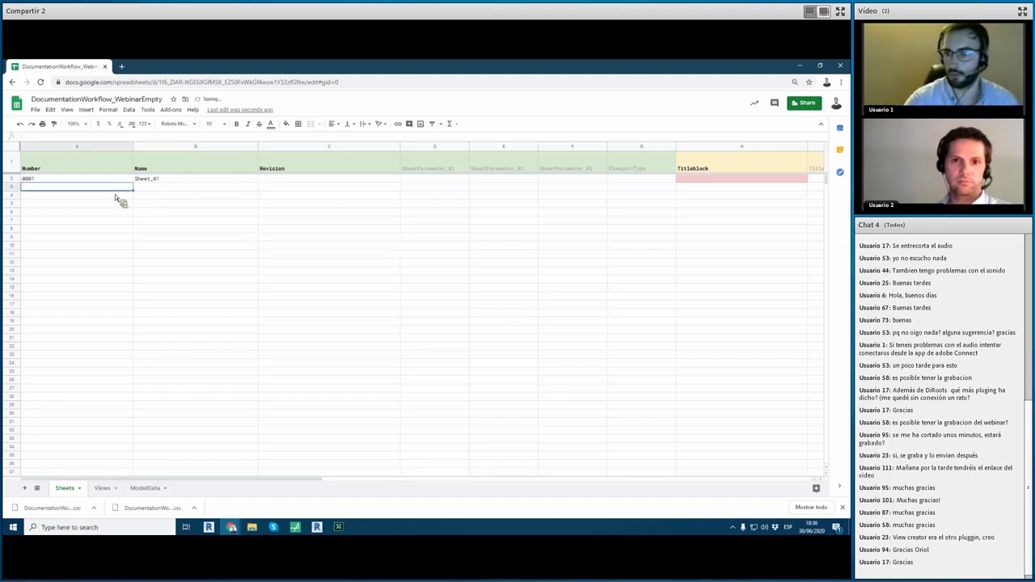
pyautogui.write('0001')
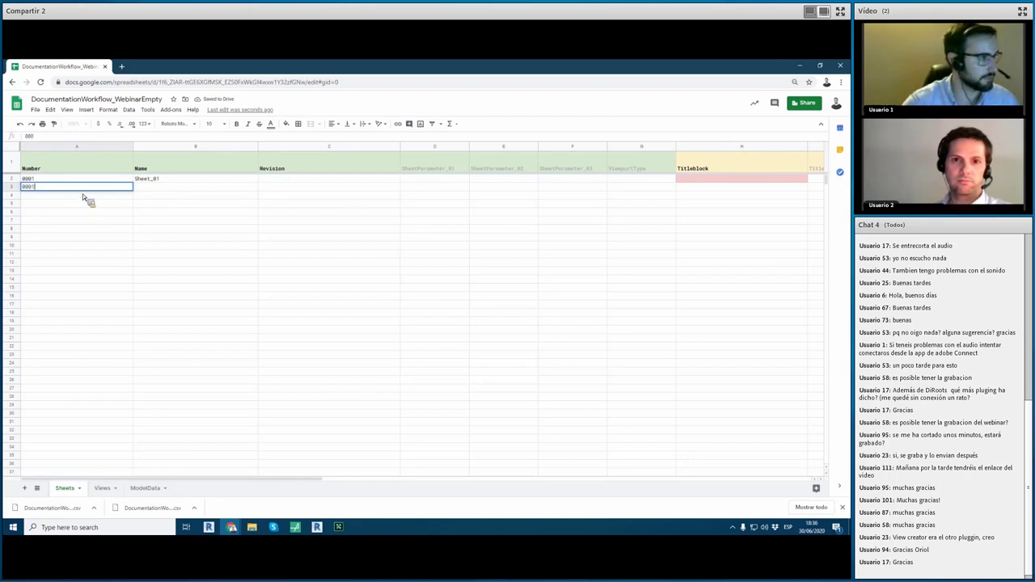
pyautogui.press('Return')
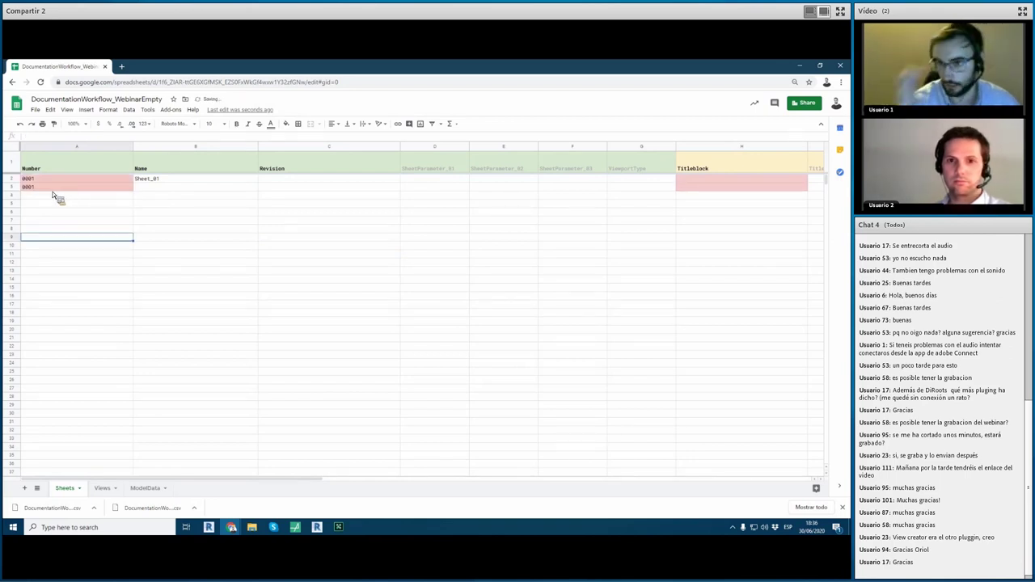
pyautogui.click(52, 185)
pyautogui.press('Delete')
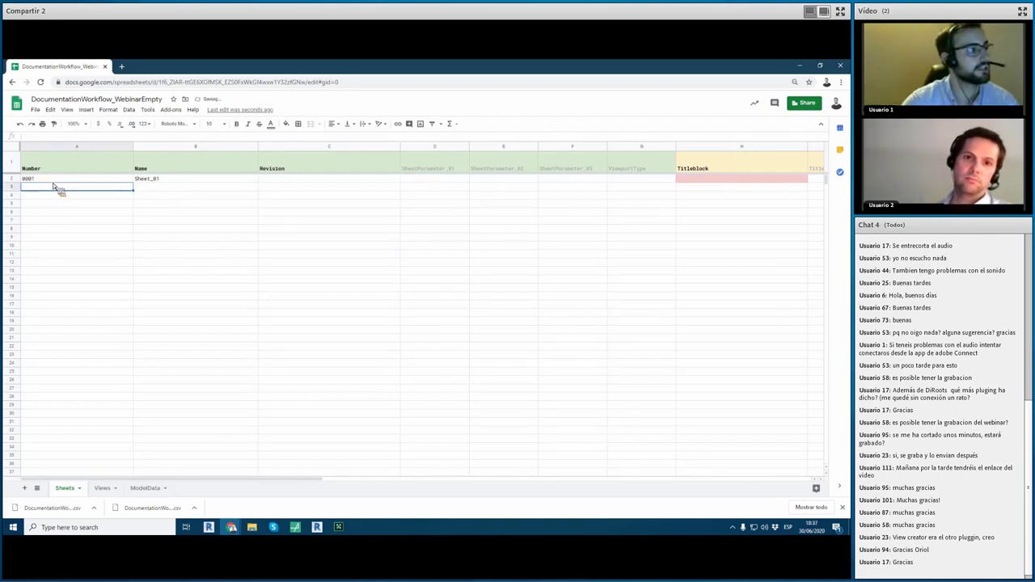
pyautogui.press('Up')
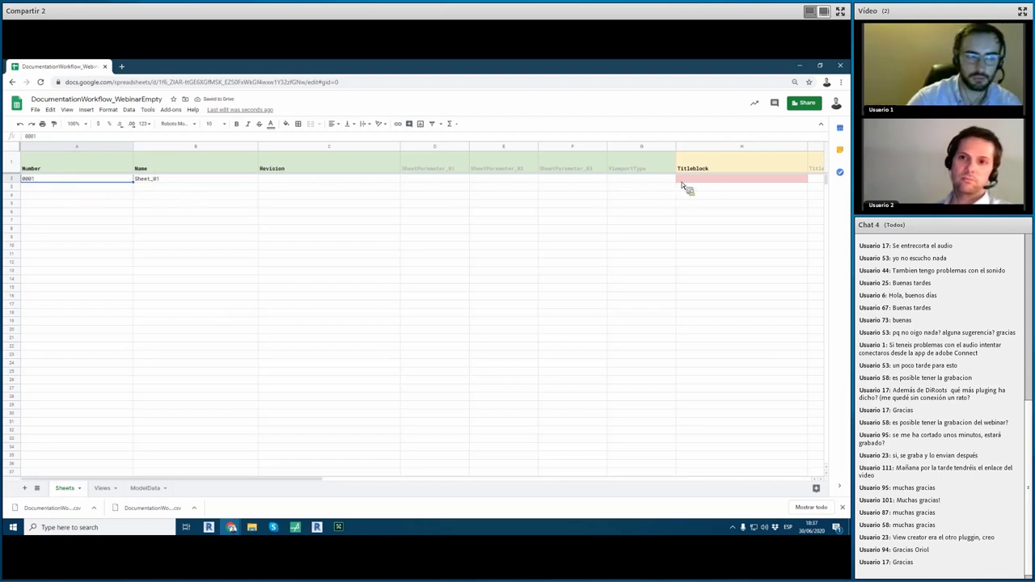
# Step: Give Sheet_01 the DOC MGMT_Titleblock_A1 metric title block and the Seq. 3 Aprobación revision
pyautogui.doubleClick(717, 180)
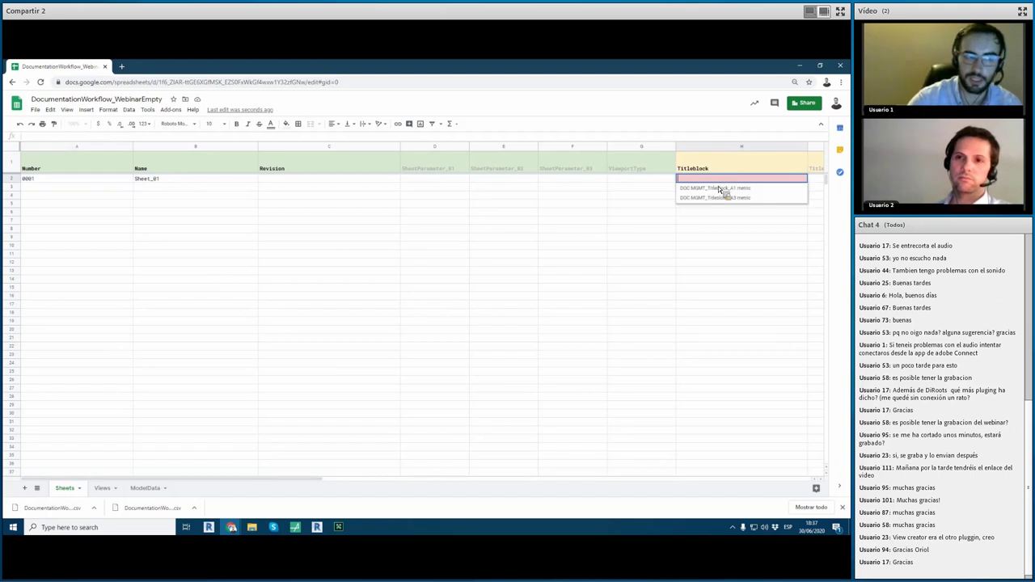
pyautogui.click(702, 188)
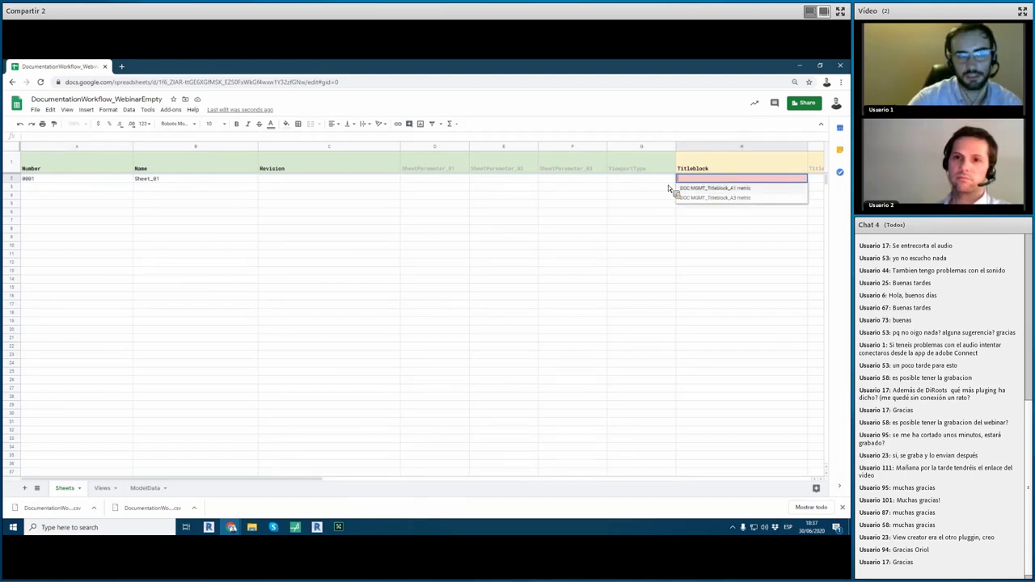
pyautogui.doubleClick(297, 179)
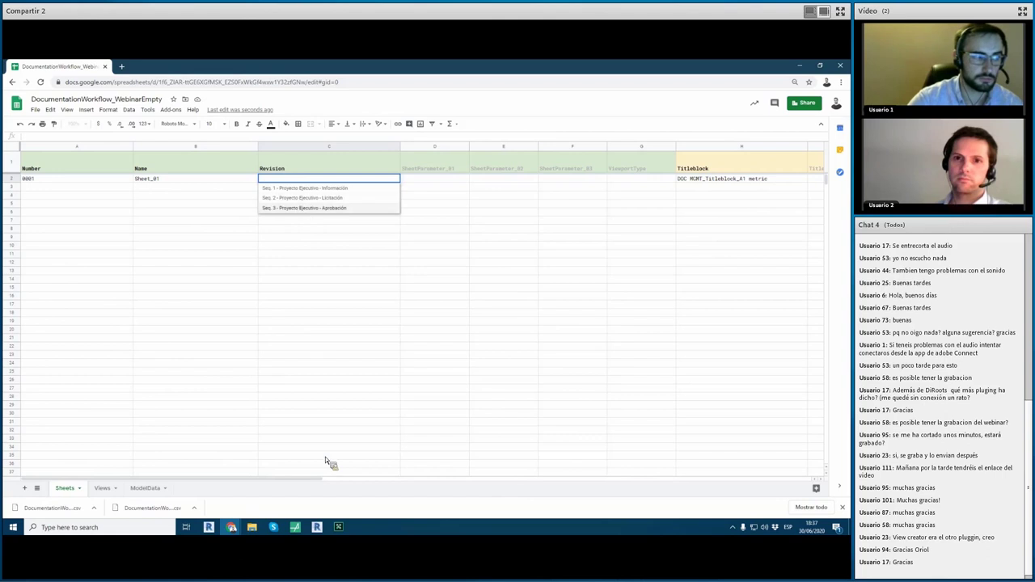
pyautogui.press('Return')
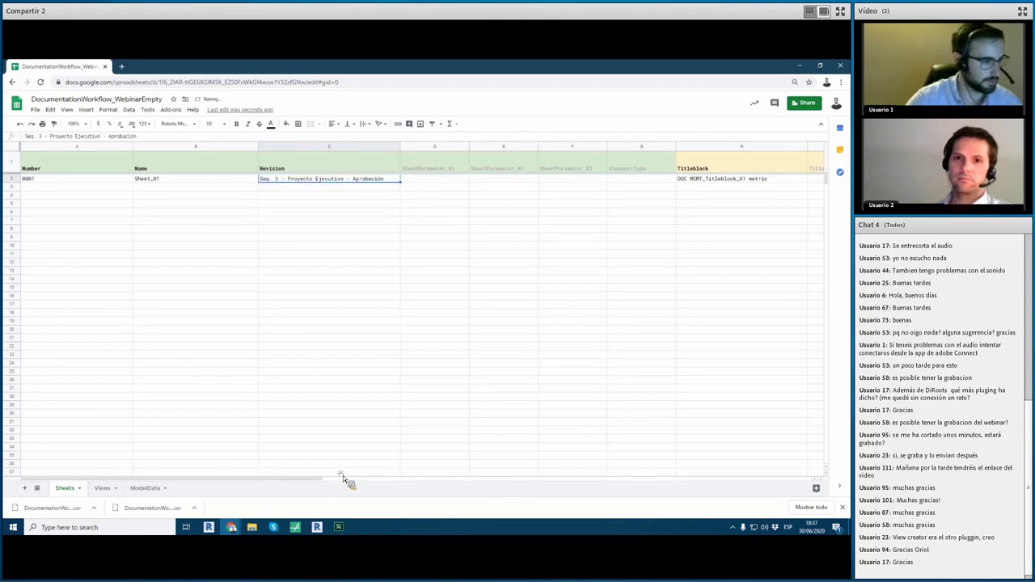
# Step: Paste Sheet_Group_01, Sheet_Group_02 and Sheet_Group_03 over the D1:F1 headers
pyautogui.hscroll(1, 332, 159)
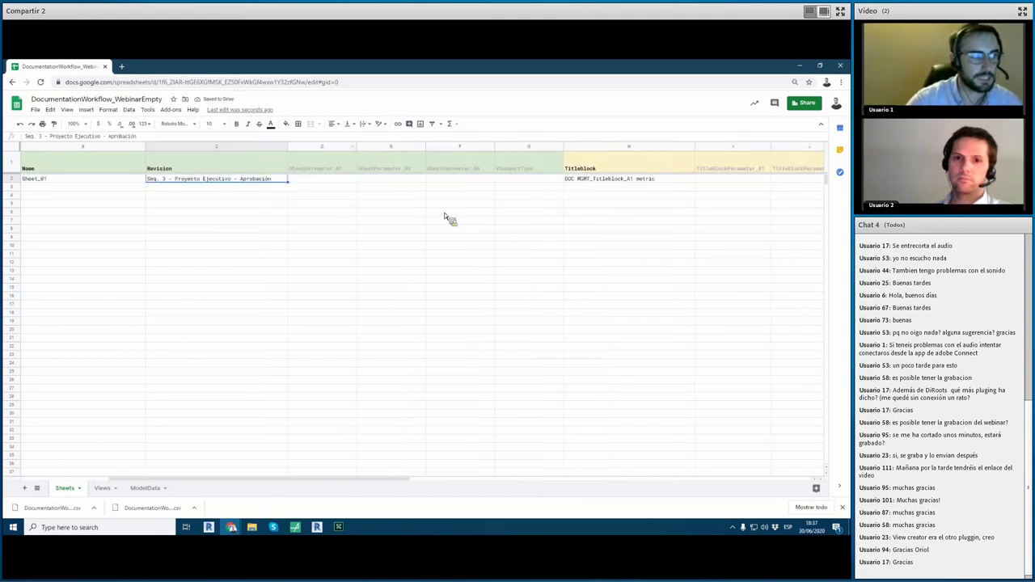
pyautogui.press('Up')
pyautogui.press('Right')
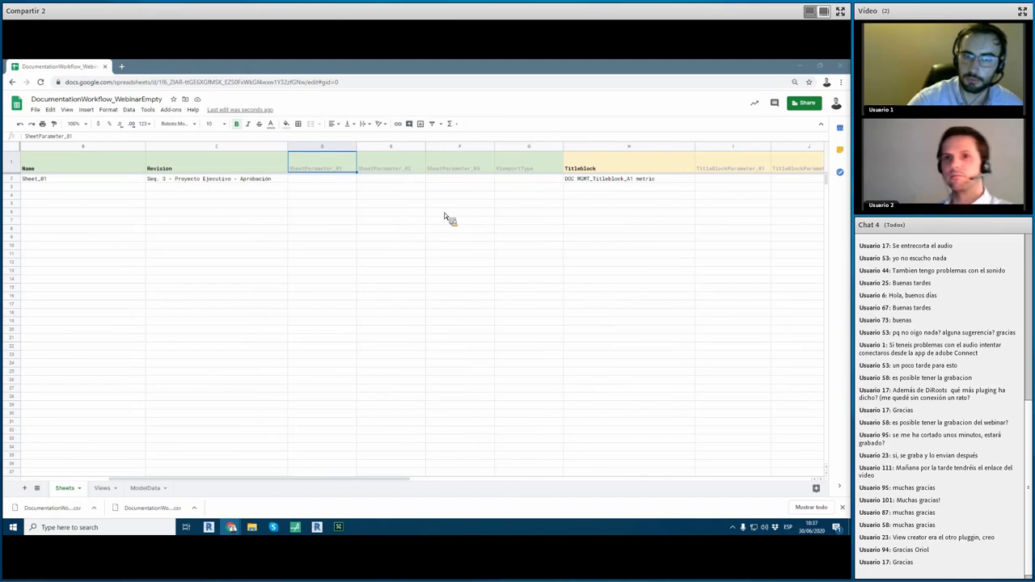
pyautogui.click(322, 229)
pyautogui.click(328, 172)
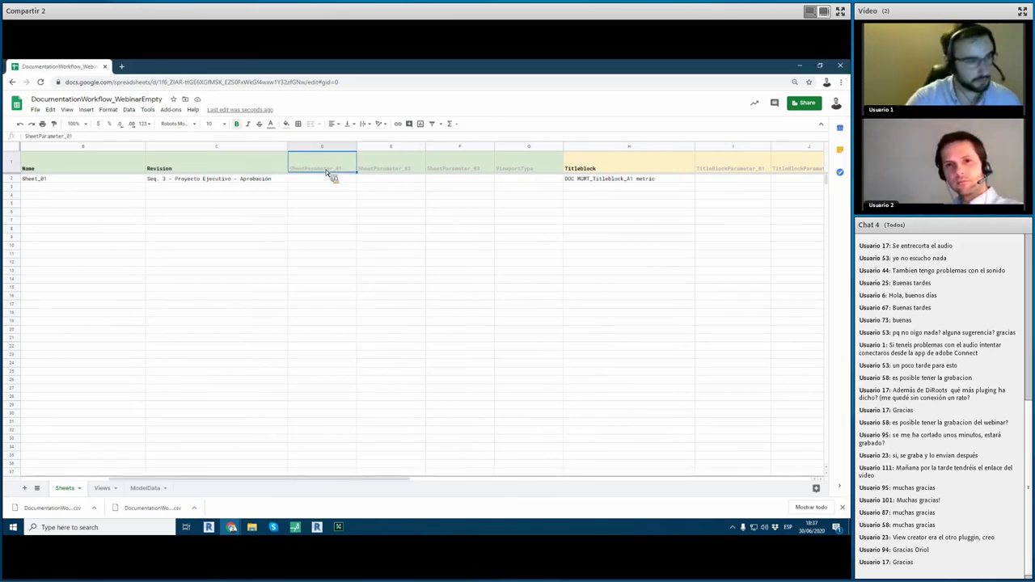
pyautogui.write('Sheet_Group_01\tSheet_Group_02\tSheet_Group_03')
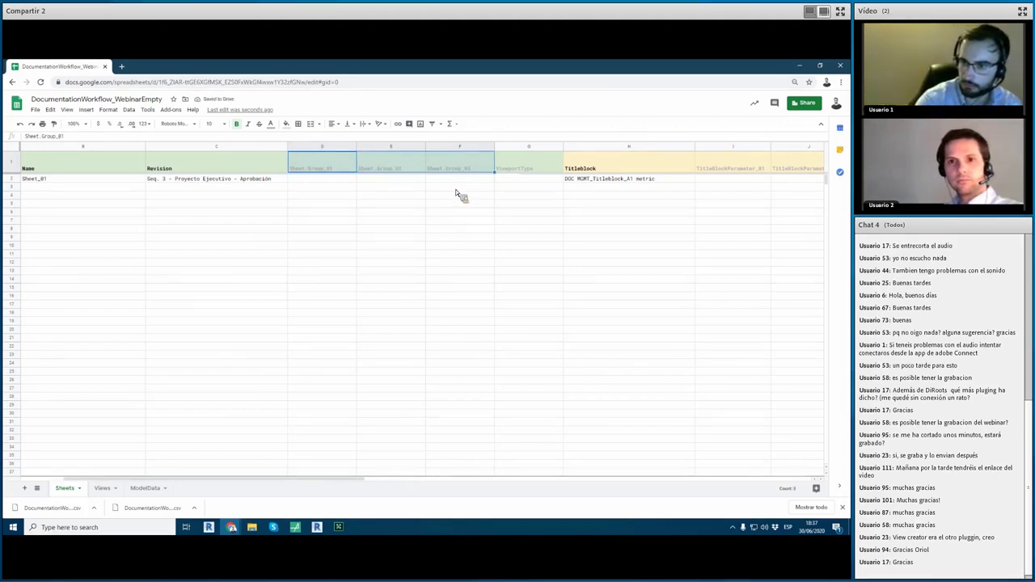
# Step: Set G2's viewport type to Title w Line and scroll further right along the row
pyautogui.doubleClick(516, 180)
pyautogui.click(515, 197)
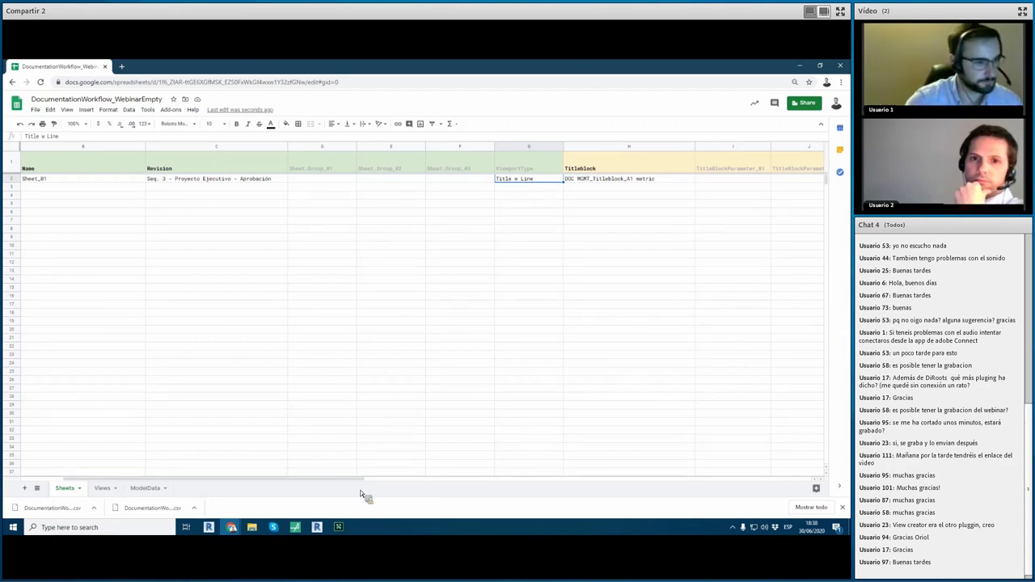
pyautogui.moveTo(347, 479); pyautogui.dragTo(466, 477)
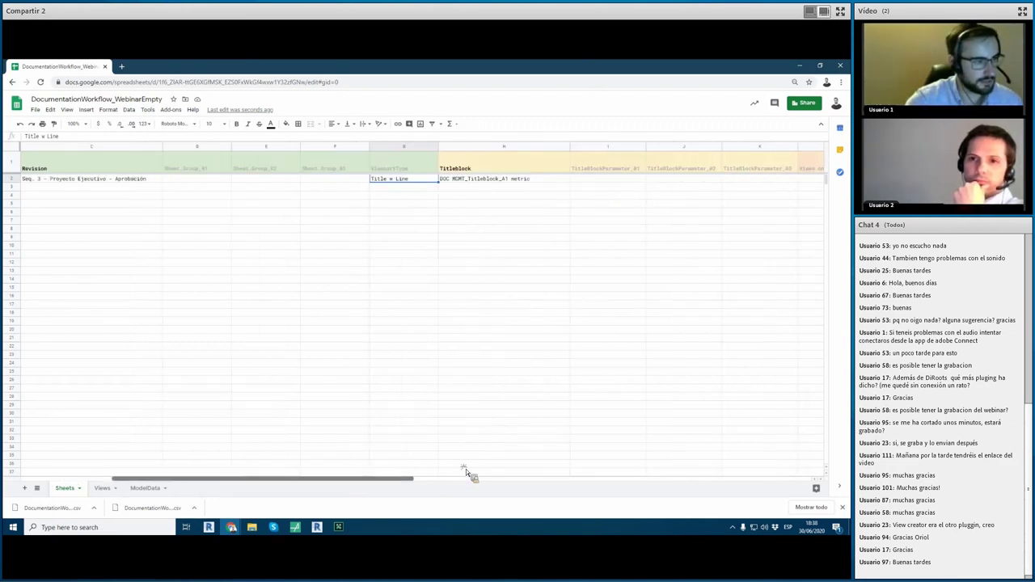
pyautogui.hscroll(2, 359, 253)
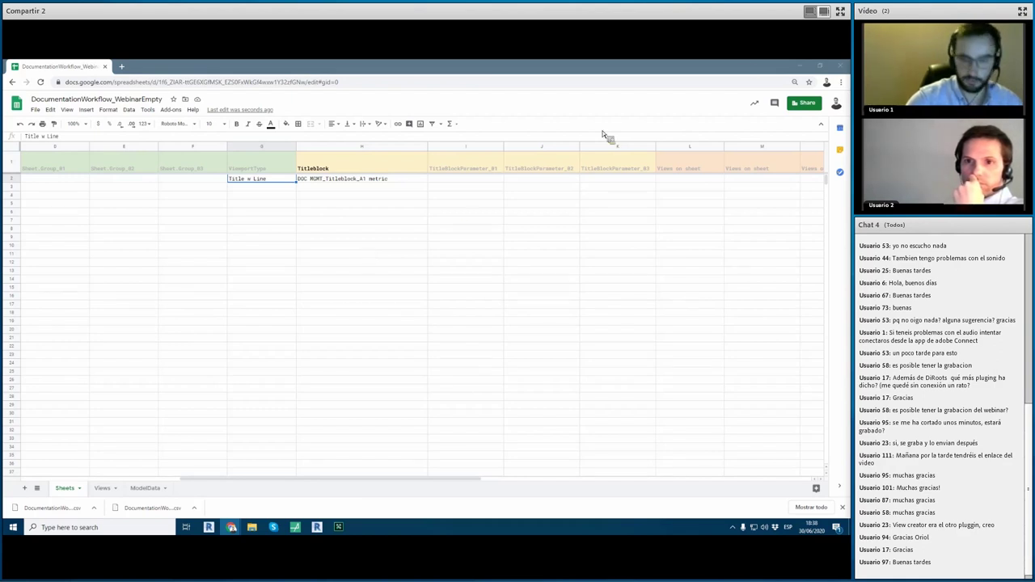
# Step: Rename header I1 to Sequence, then move across to the TitleBlockParameter_02 and _03 headers
pyautogui.click(456, 168)
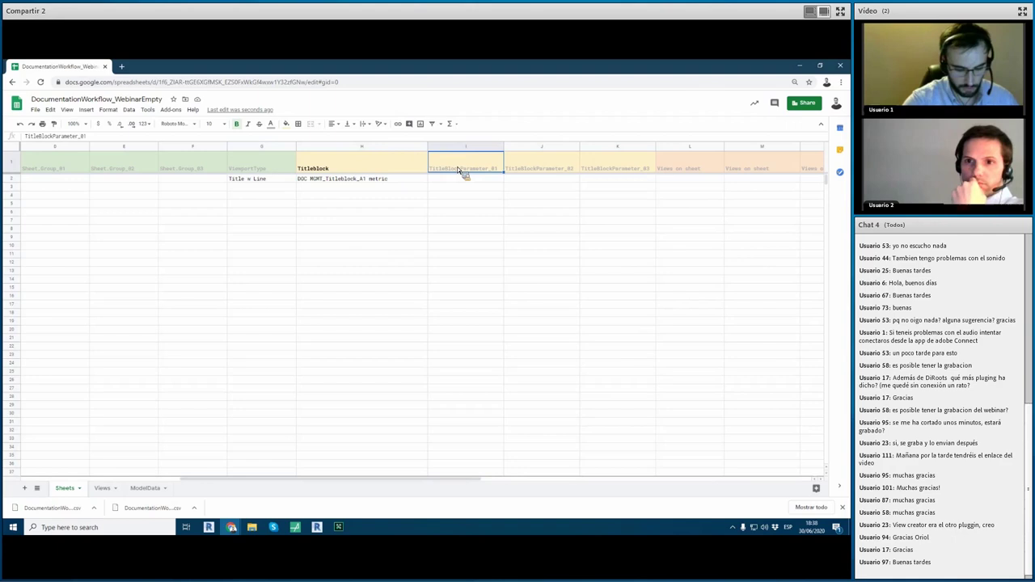
pyautogui.write('Sequence')
pyautogui.click(465, 230)
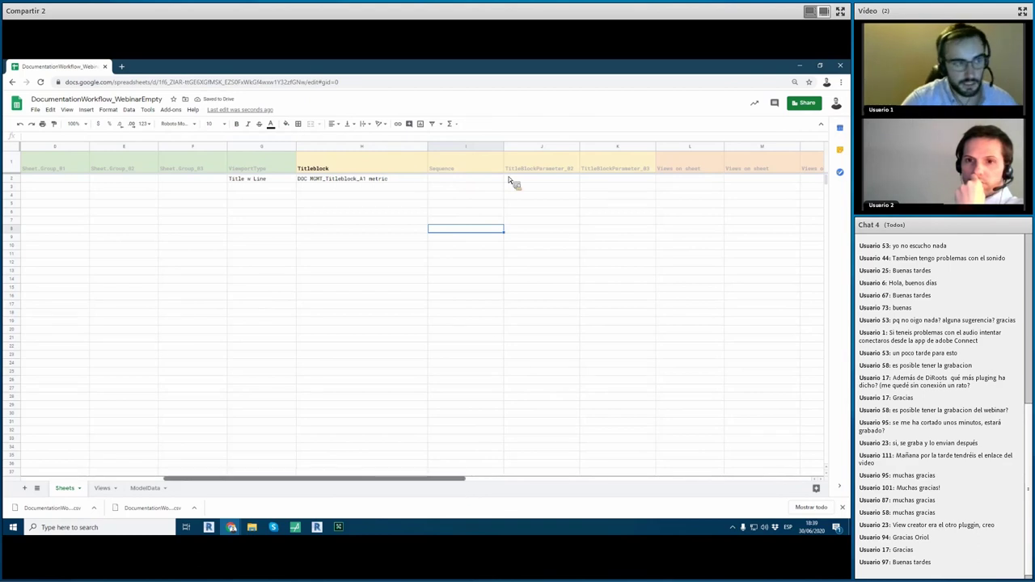
pyautogui.hscroll(1, 505, 174)
pyautogui.click(486, 168)
pyautogui.press('Right')
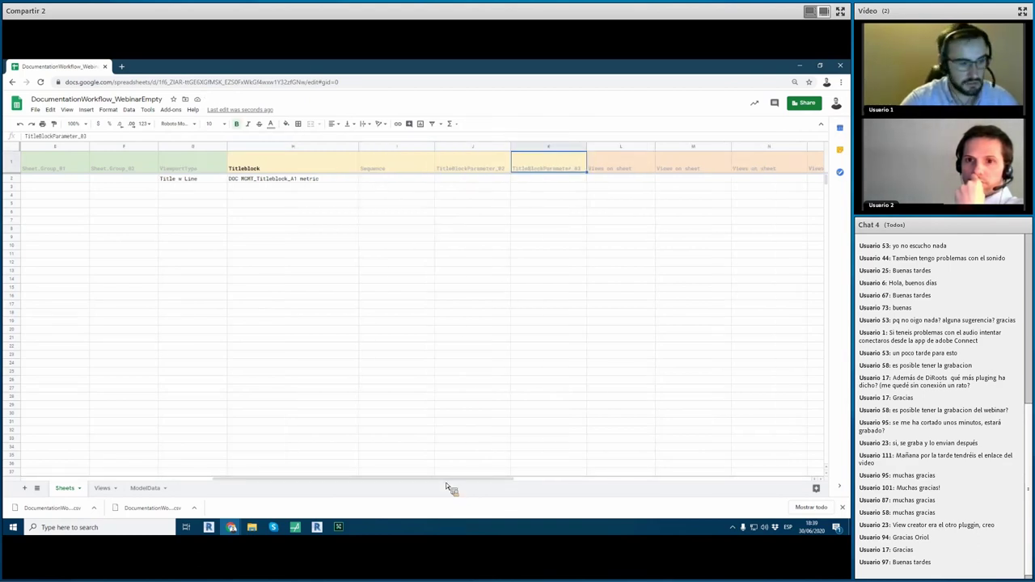
pyautogui.hscroll(2, 496, 478)
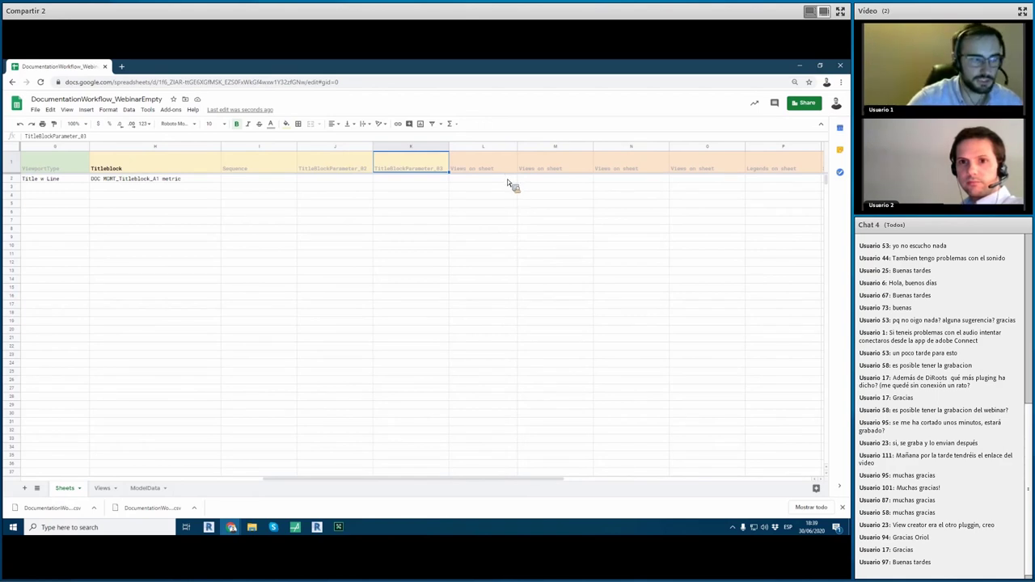
# Step: Assign Structure Plan.L6_Zone D as Sheet_01's first view on sheet in L2
pyautogui.doubleClick(507, 179)
pyautogui.scroll(-10, 493, 380)
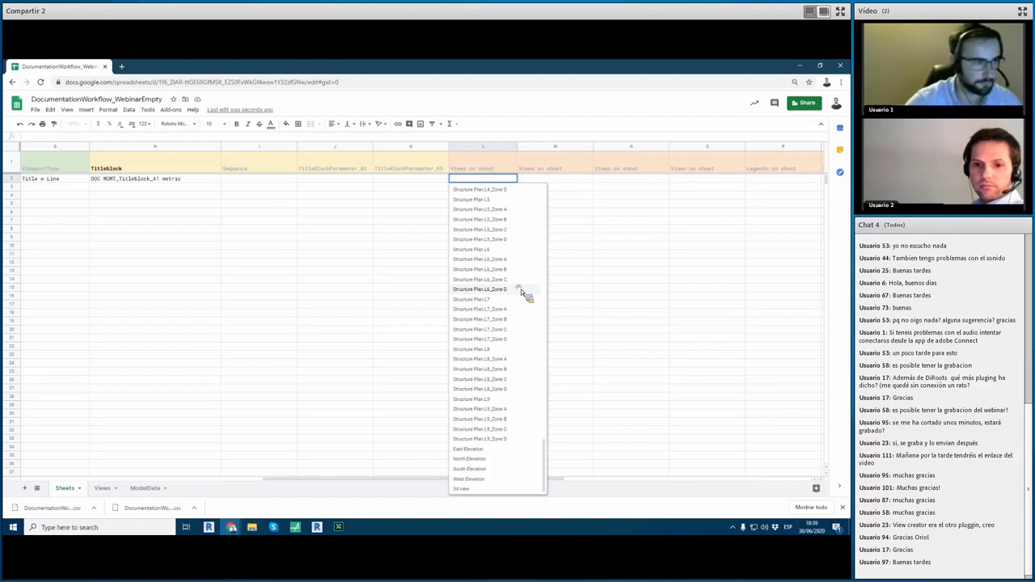
pyautogui.click(547, 230)
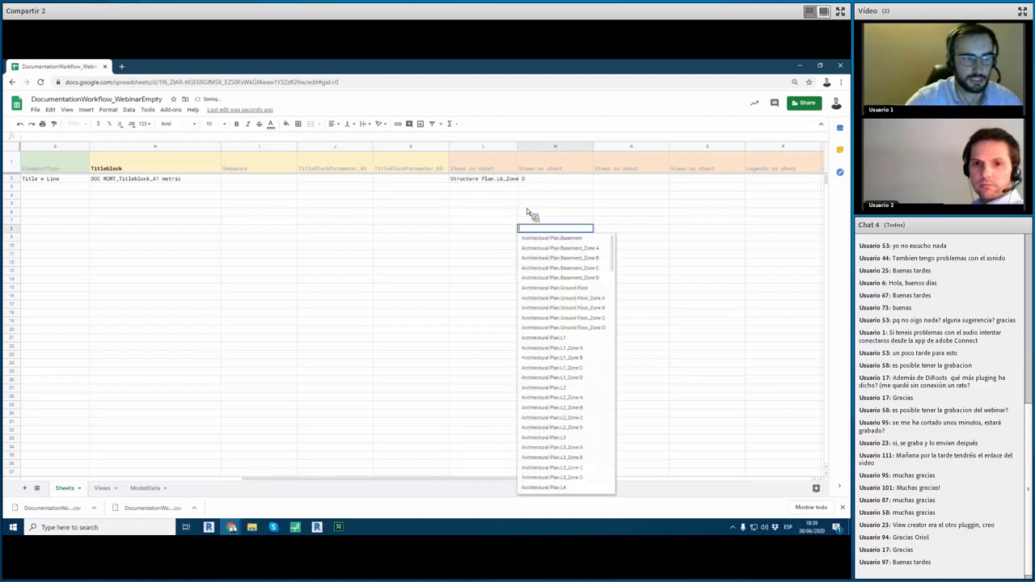
pyautogui.click(503, 193)
pyautogui.click(502, 196)
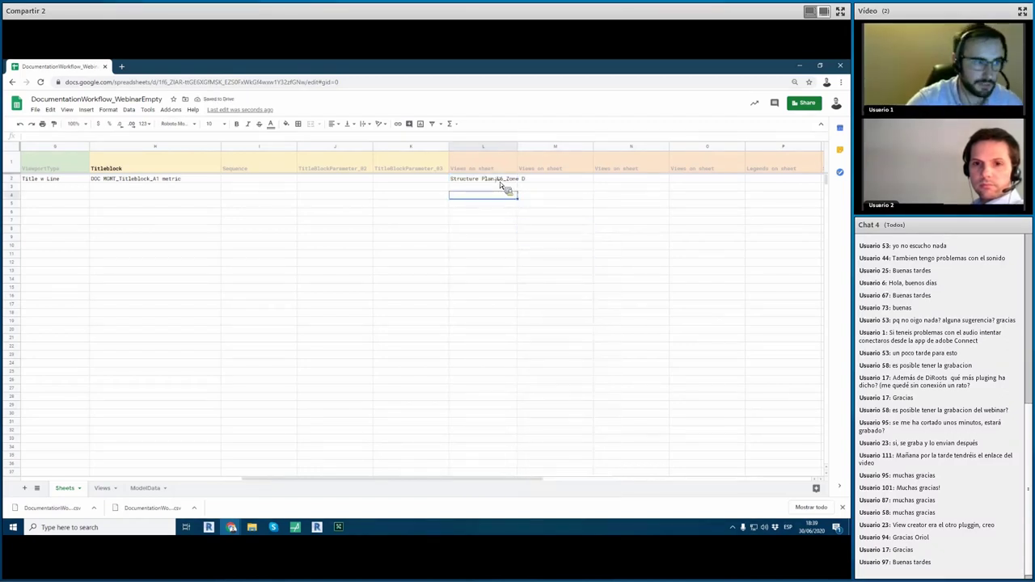
pyautogui.doubleClick(499, 181)
# Step: Set M2 to Architectural Plan Basement, also picking it in M3
pyautogui.press('Tab')
pyautogui.press('Return')
pyautogui.click(578, 189)
pyautogui.press('Down')
pyautogui.press('Return')
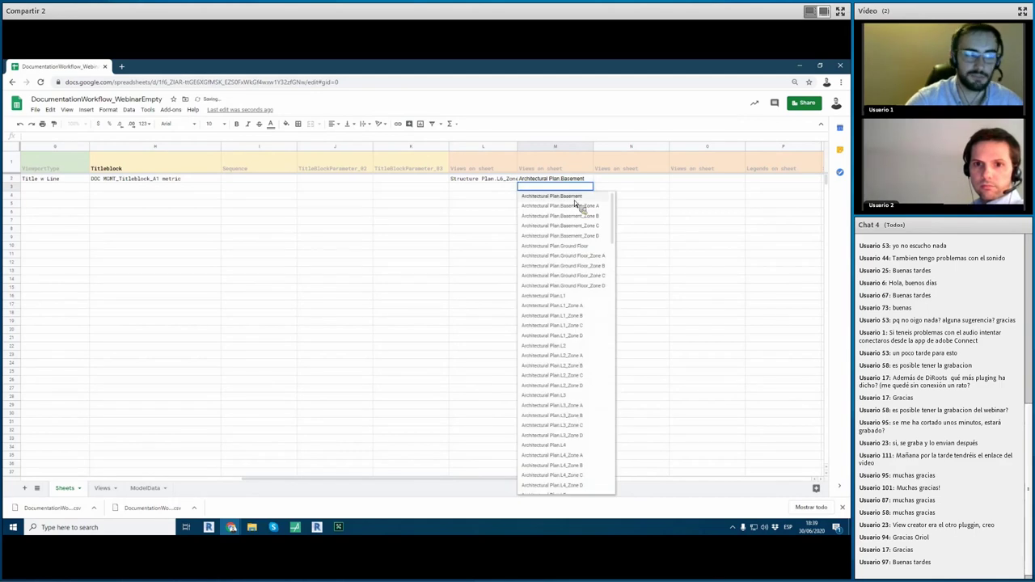
pyautogui.click(576, 196)
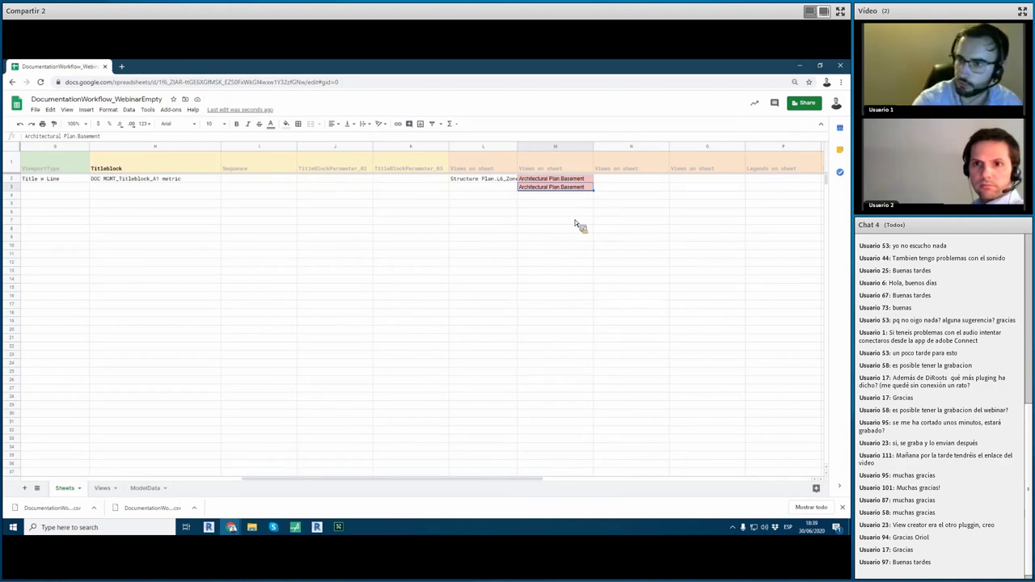
# Step: Clear the extra M3 view and insert a new Views on sheet column P with its header
pyautogui.press('Delete')
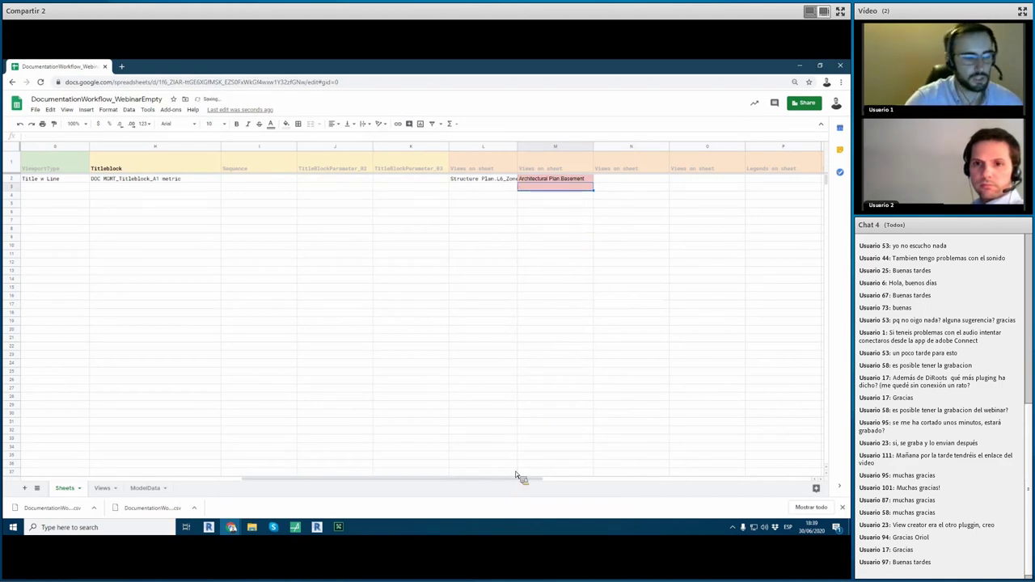
pyautogui.hscroll(4, 632, 469)
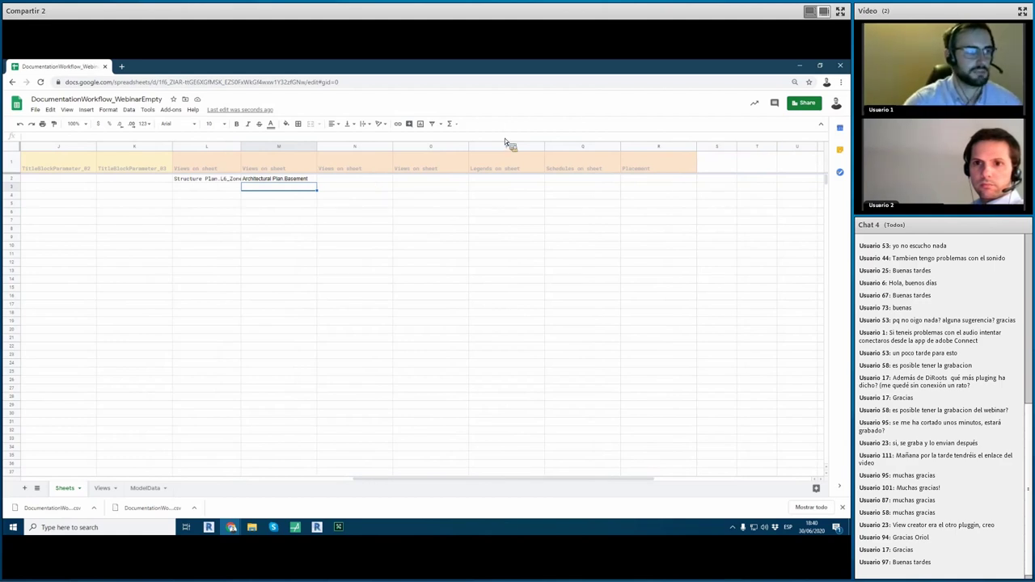
pyautogui.click(432, 151)
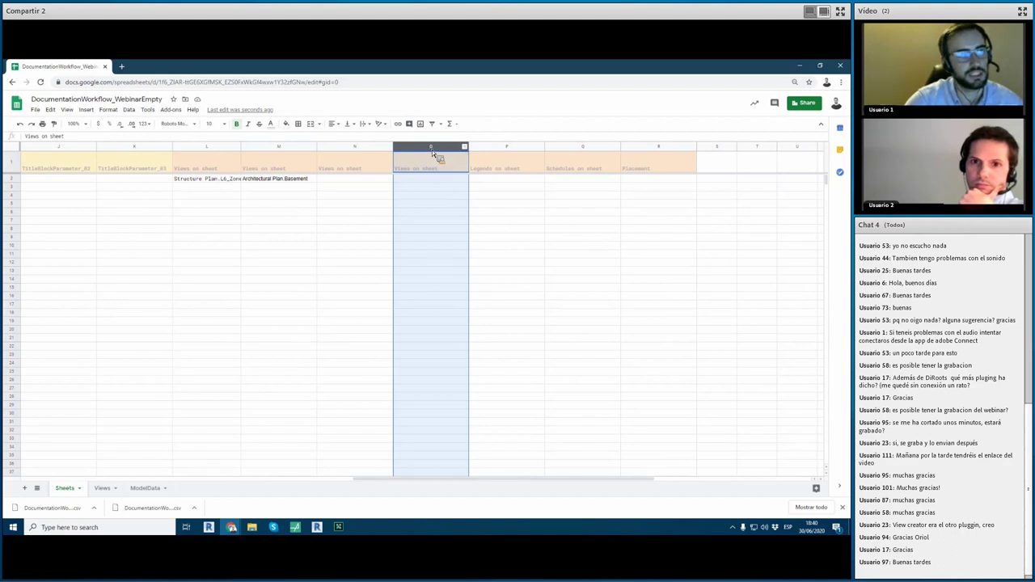
pyautogui.rightClick(431, 149)
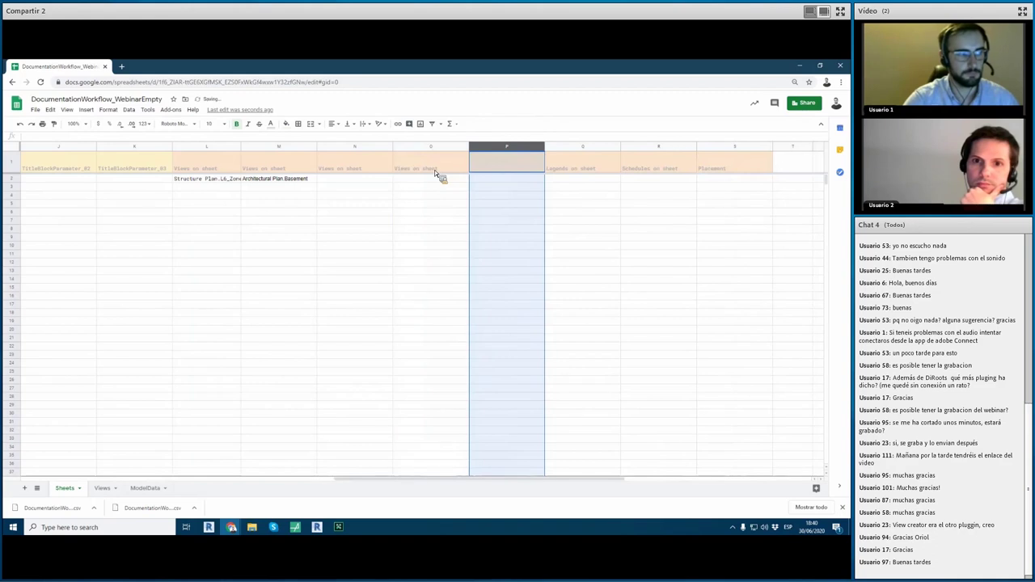
pyautogui.click(434, 169)
pyautogui.click(506, 164)
pyautogui.hotkey('ctrl', 'v')
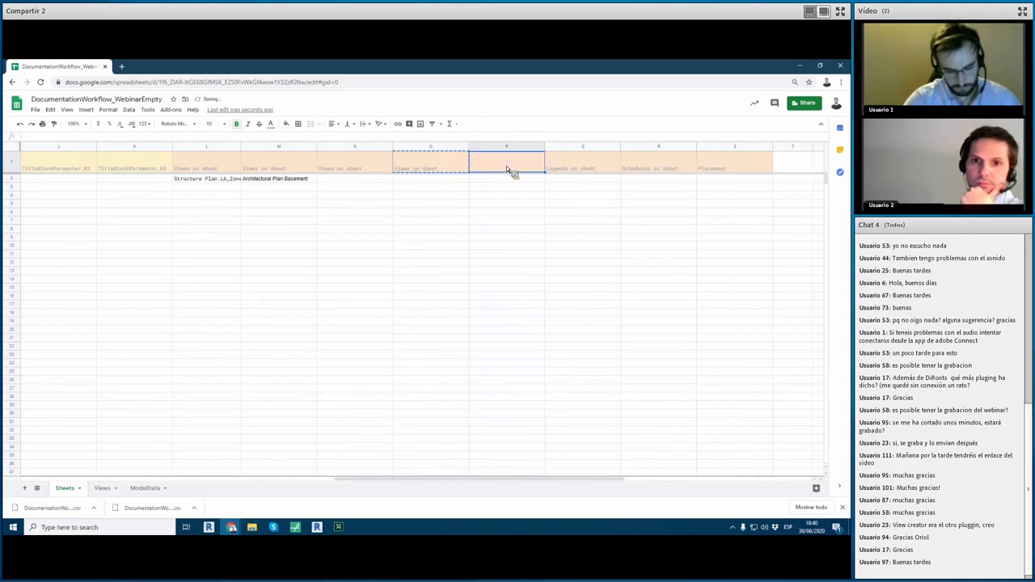
pyautogui.click(590, 223)
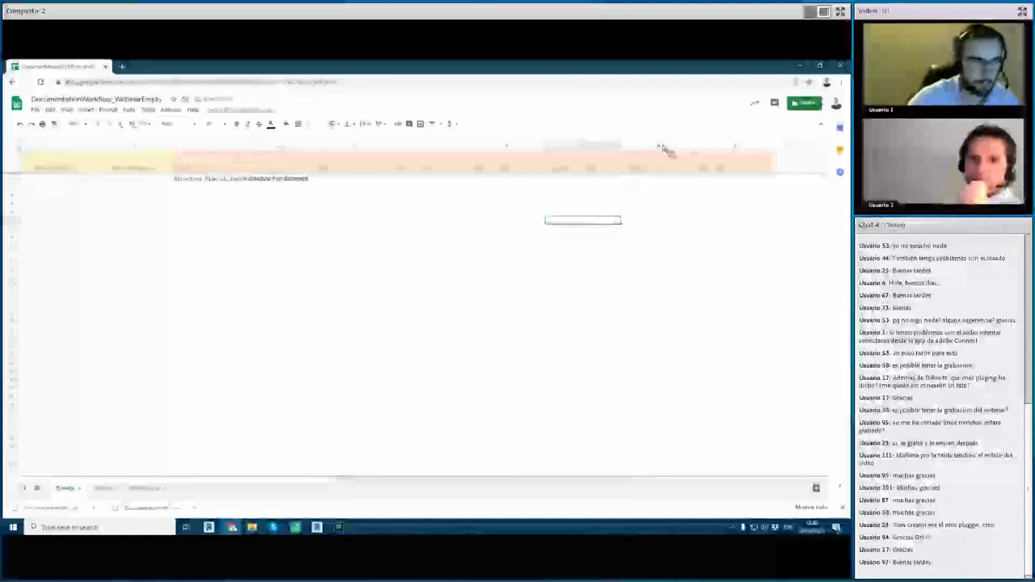
pyautogui.rightClick(663, 150)
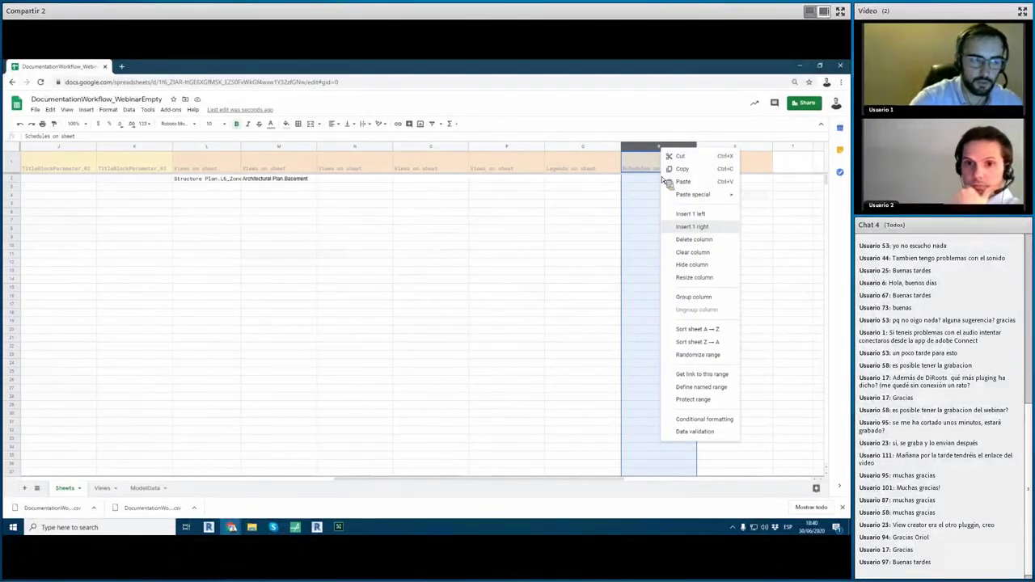
# Step: Insert a second Schedules on sheet column S, copying the R1 header into S1
pyautogui.click(692, 227)
pyautogui.click(663, 171)
pyautogui.hotkey('ctrl', 'c')
pyautogui.click(746, 170)
pyautogui.hotkey('ctrl', 'v')
pyautogui.click(733, 237)
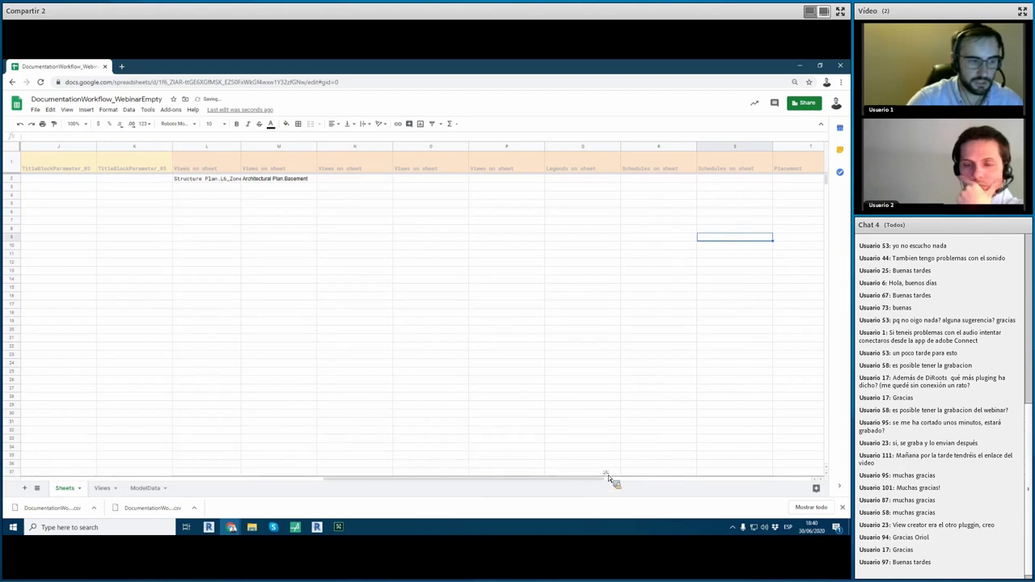
# Step: Set R2 to Schedule||Furniture Schedule and Q4 to Legend||Room Legend
pyautogui.hscroll(3, 598, 326)
pyautogui.doubleClick(465, 181)
pyautogui.press('Down')
pyautogui.press('Down')
pyautogui.press('Return')
pyautogui.doubleClick(356, 196)
pyautogui.press('Down')
pyautogui.press('Return')
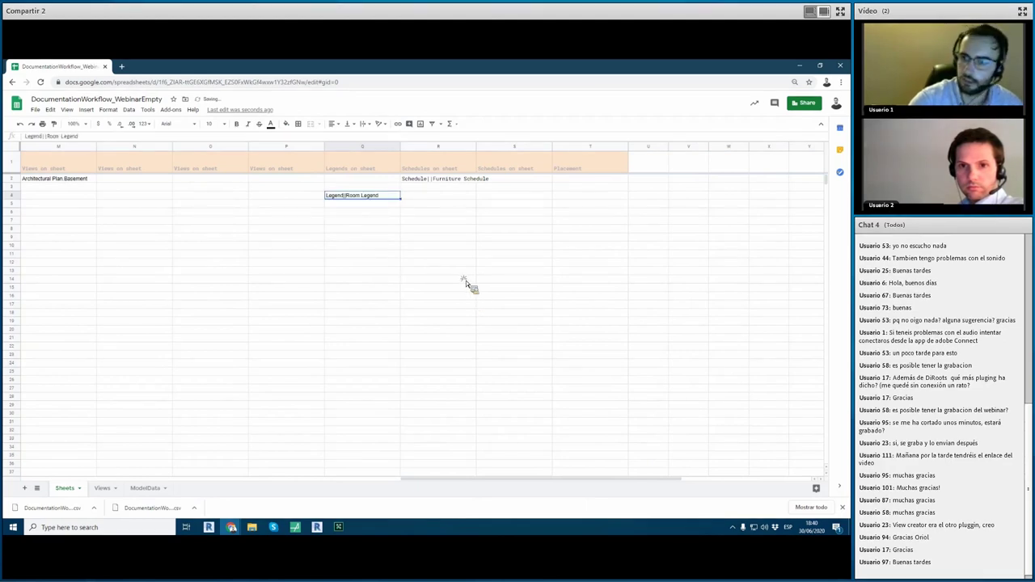
pyautogui.doubleClick(467, 282)
pyautogui.click(469, 214)
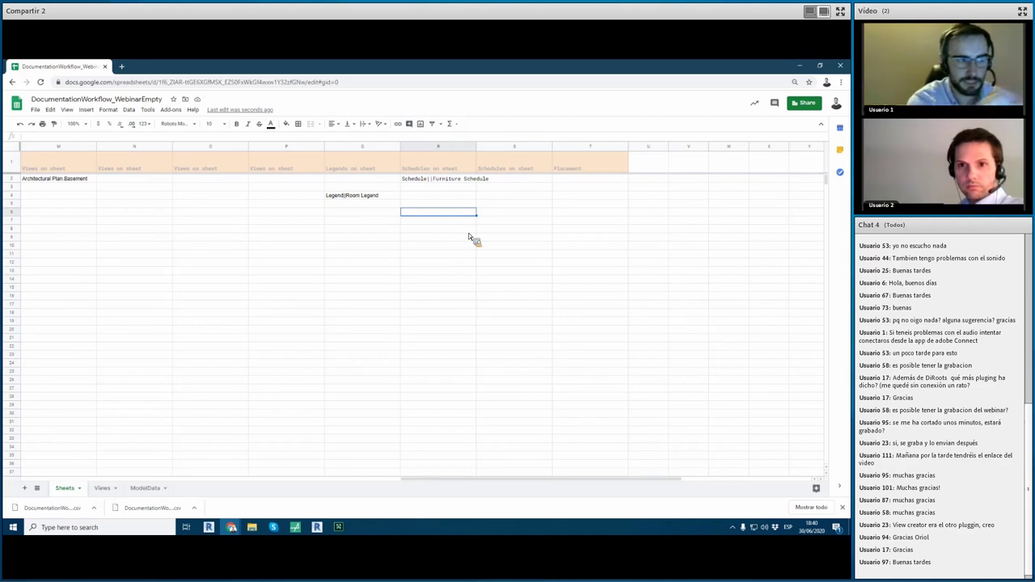
pyautogui.click(599, 151)
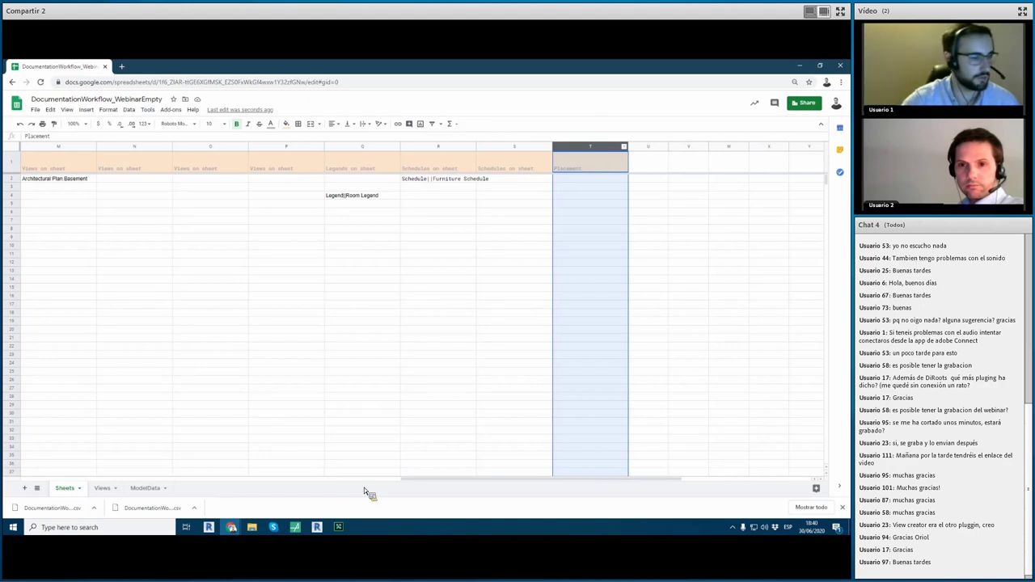
# Step: In Revit, open sheets T-02 - A1_Right and then T-01 - A3_Bottom from the PLACEMENT group
pyautogui.click(316, 527)
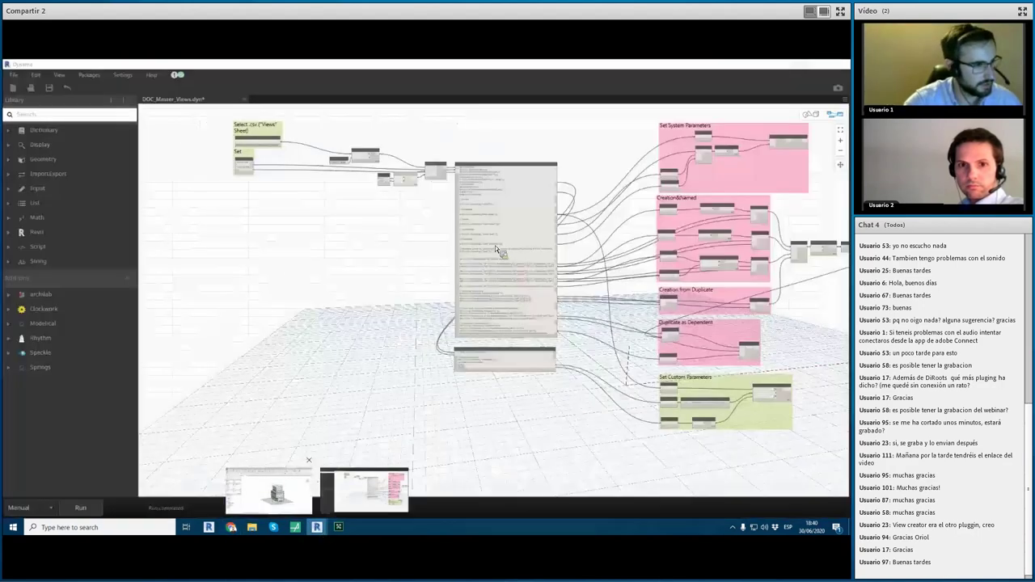
pyautogui.click(267, 489)
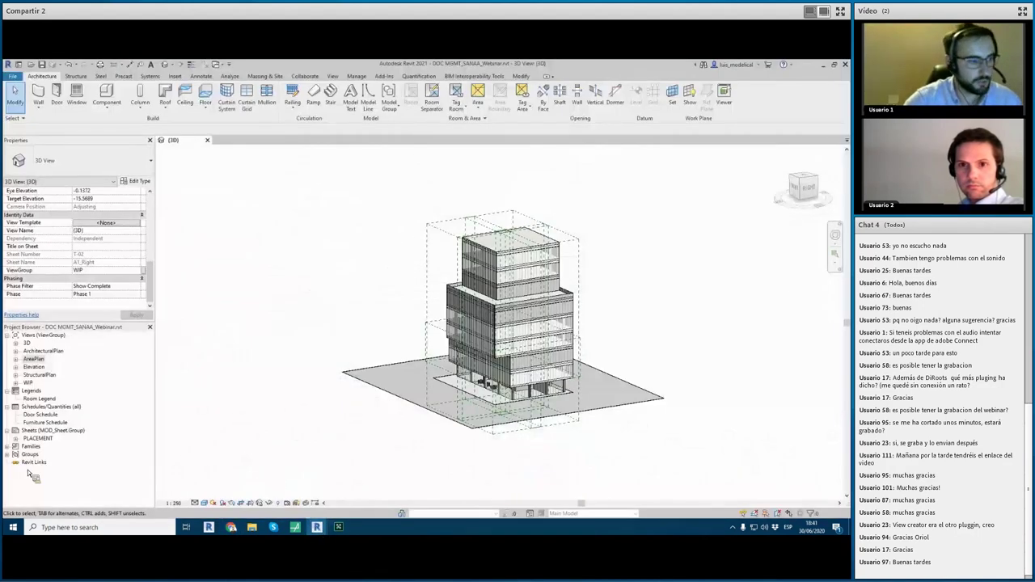
pyautogui.click(23, 440)
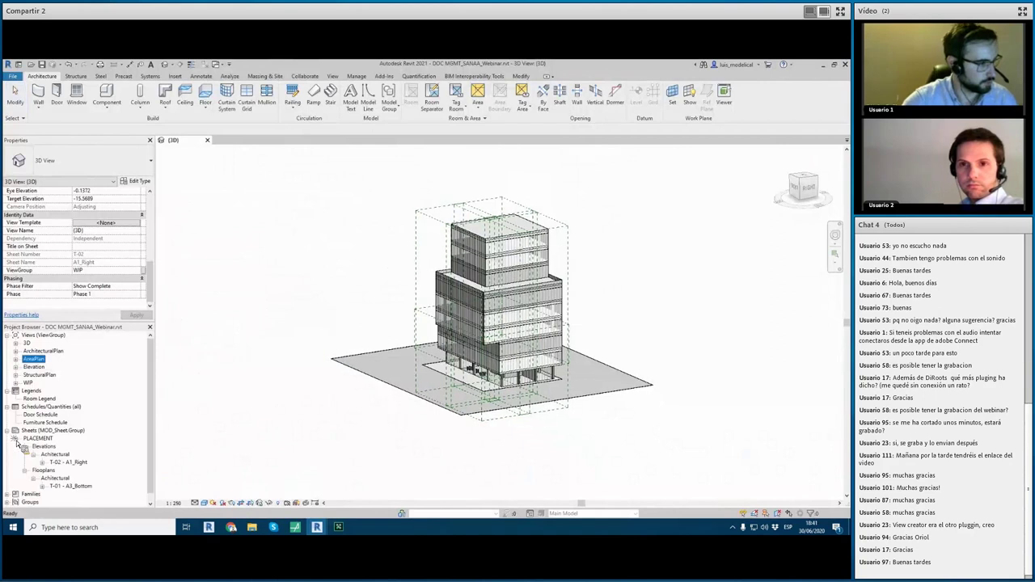
pyautogui.doubleClick(66, 464)
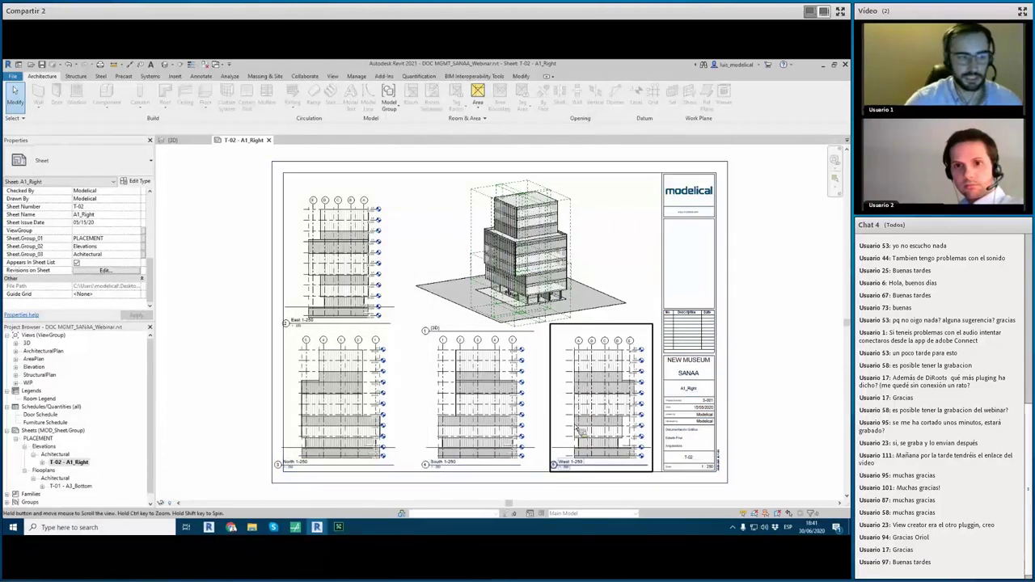
pyautogui.scroll(1, 574, 424)
pyautogui.scroll(-2, 550, 423)
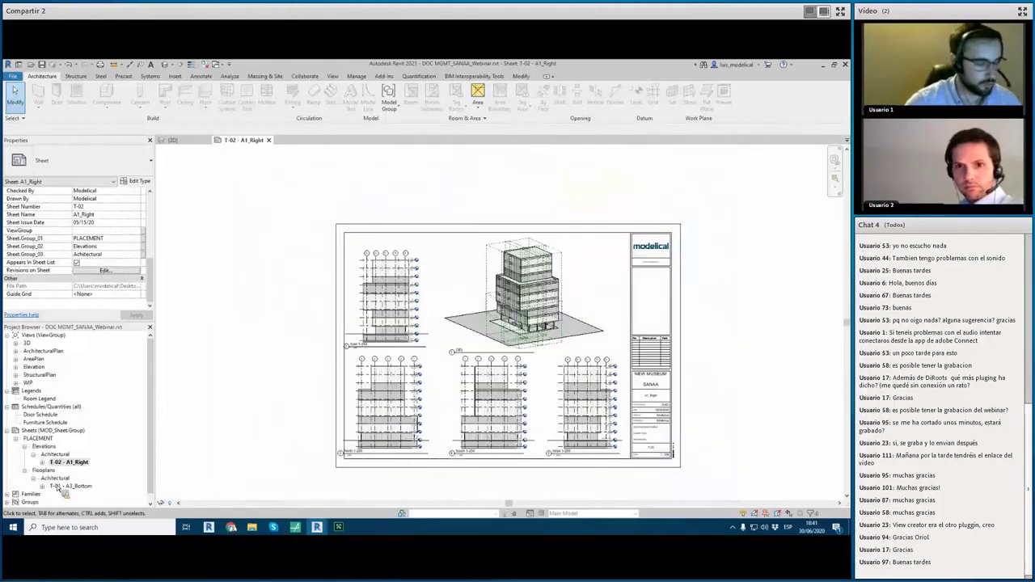
pyautogui.doubleClick(79, 486)
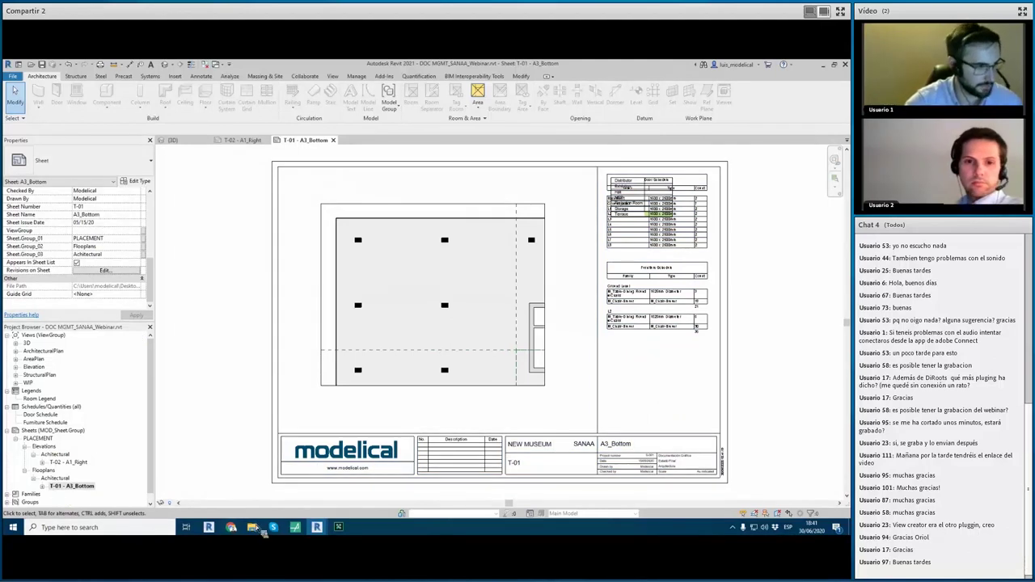
# Step: Back in Google Sheets, set Sheet_01's Placement to T-01, then select cell A2
pyautogui.click(255, 485)
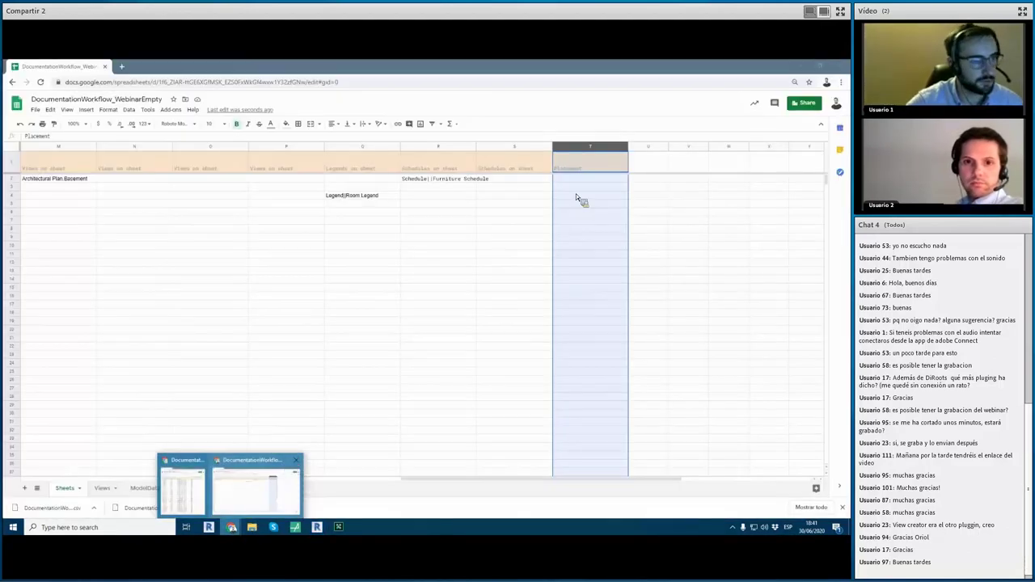
pyautogui.click(576, 193)
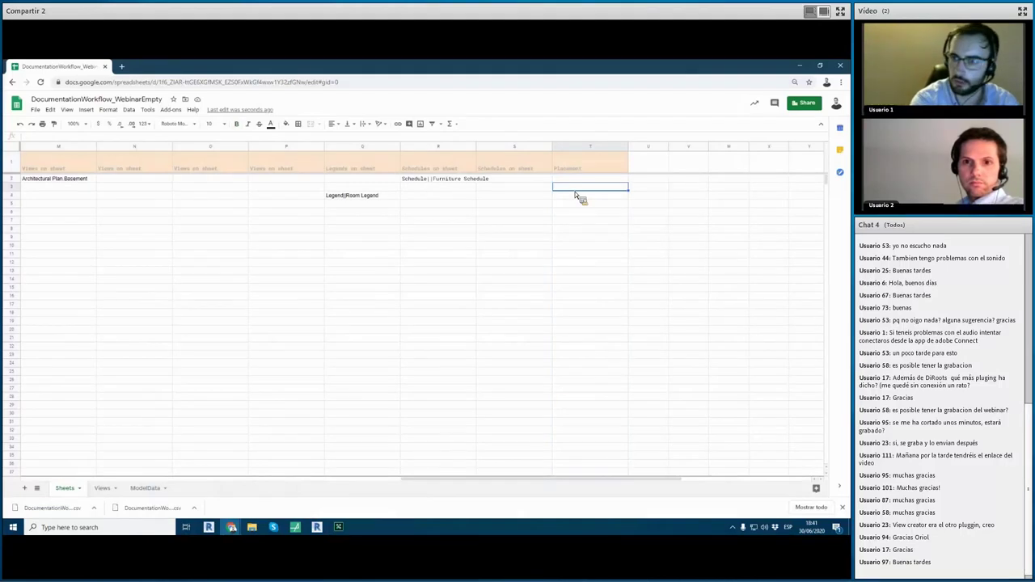
pyautogui.press('Up')
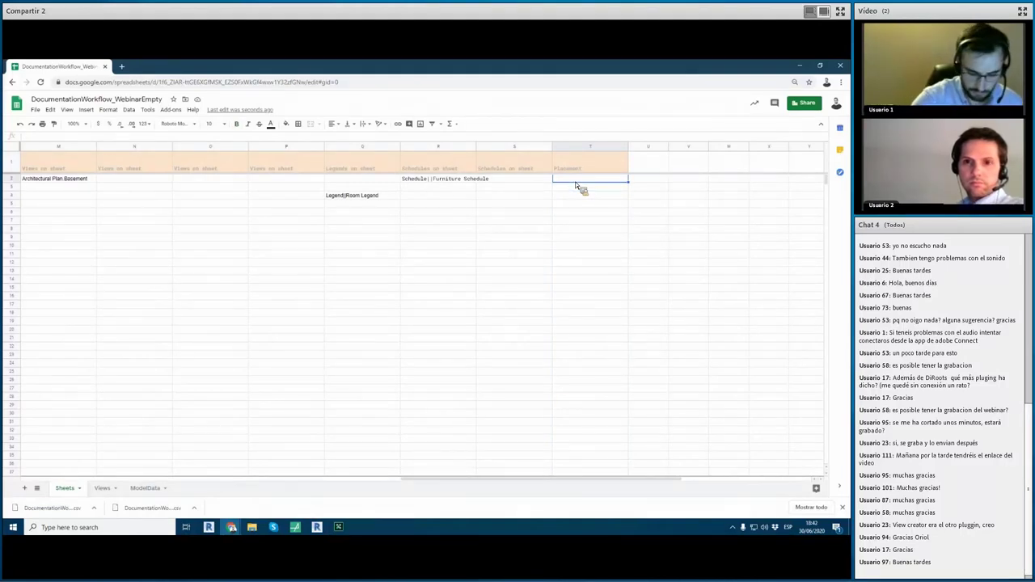
pyautogui.write('T-01')
pyautogui.press('Return')
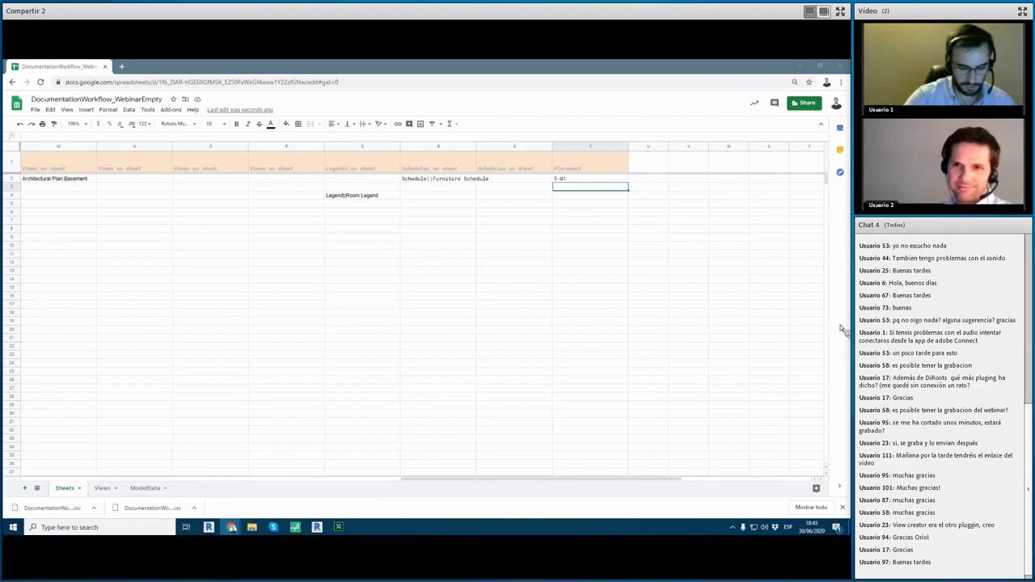
pyautogui.moveTo(356, 481); pyautogui.dragTo(5, 152)
pyautogui.click(67, 178)
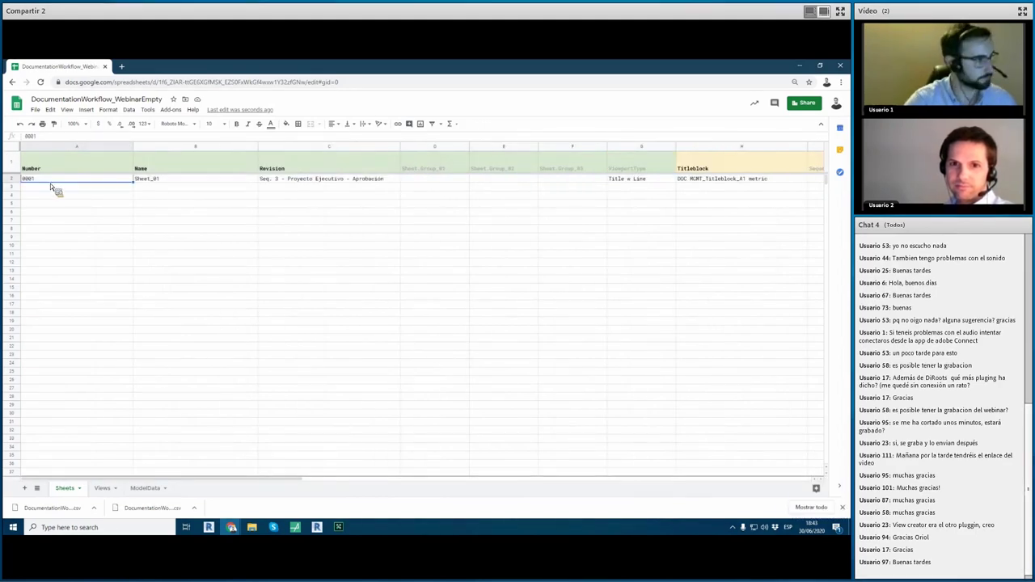
# Step: Paste the full sheet list over the sample row and scroll through the new rows
pyautogui.hotkey('ctrl', 'v')
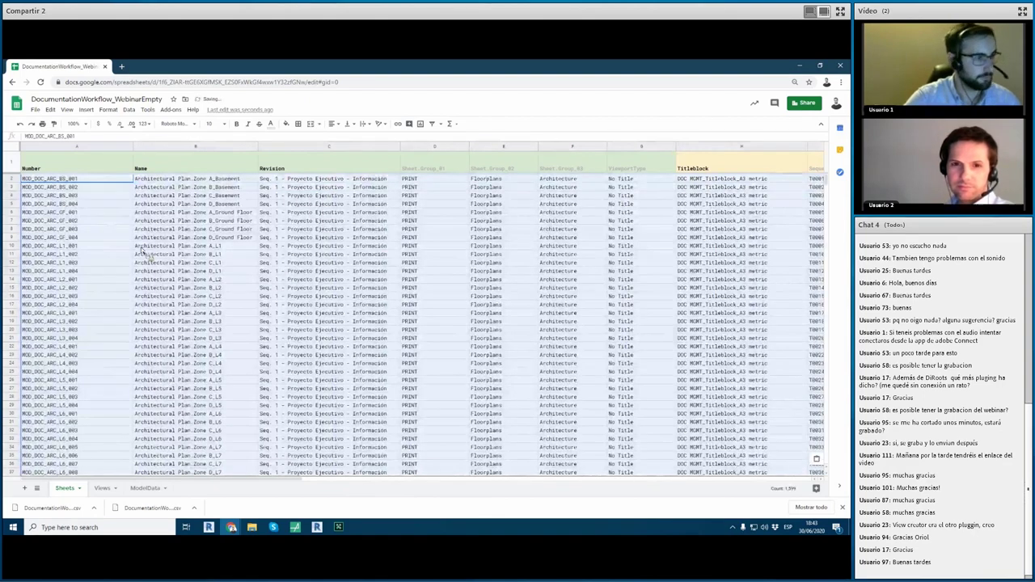
pyautogui.scroll(-15, 226, 339)
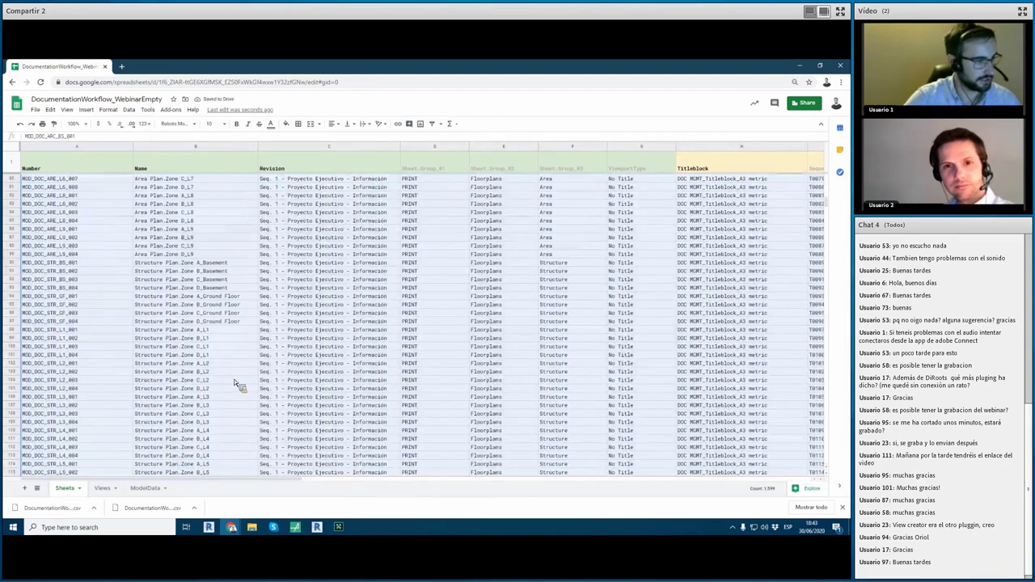
pyautogui.scroll(-6, 228, 343)
pyautogui.scroll(-5, 162, 267)
pyautogui.scroll(20, 64, 315)
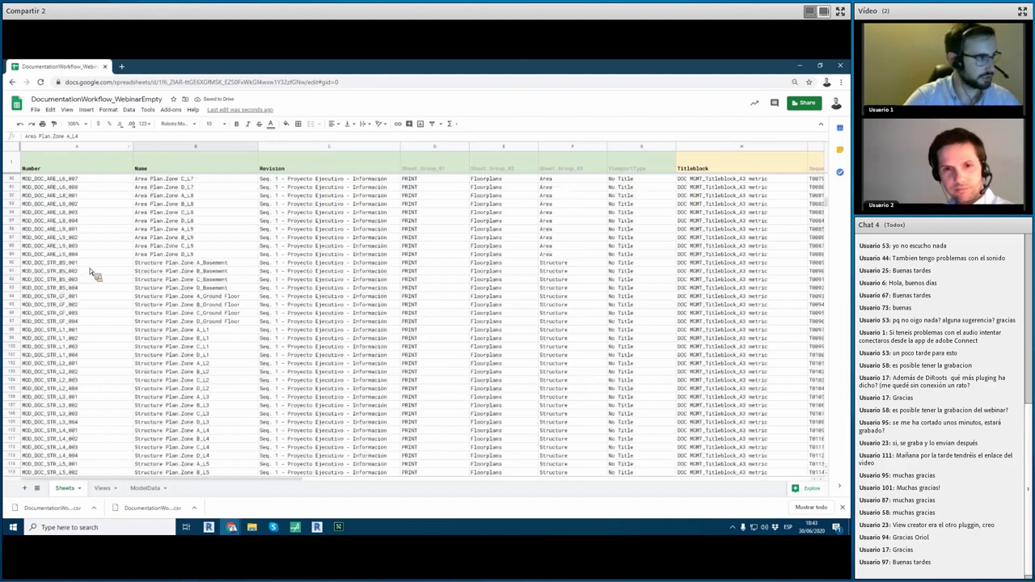
pyautogui.click(215, 472)
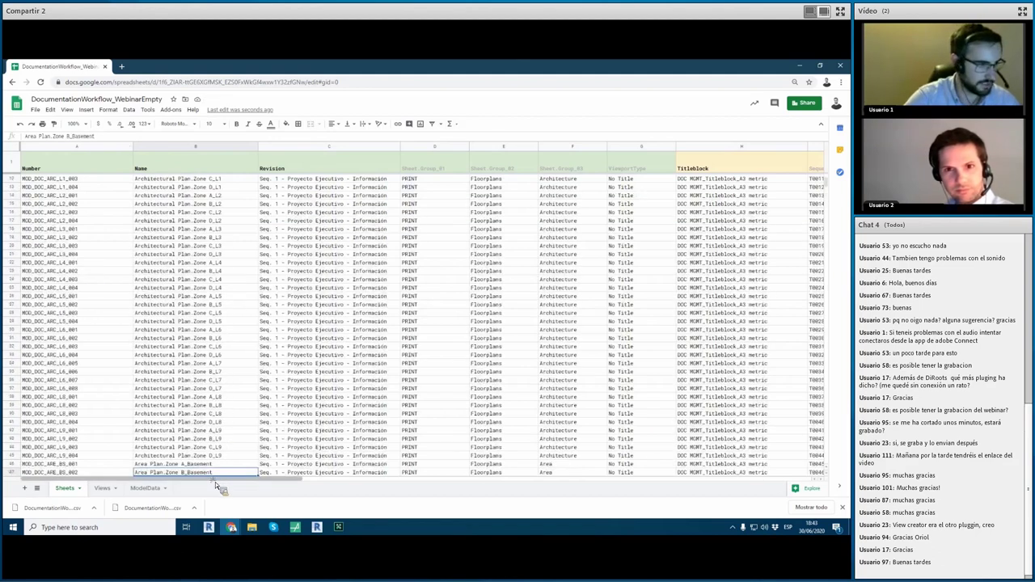
pyautogui.moveTo(218, 479); pyautogui.dragTo(546, 398)
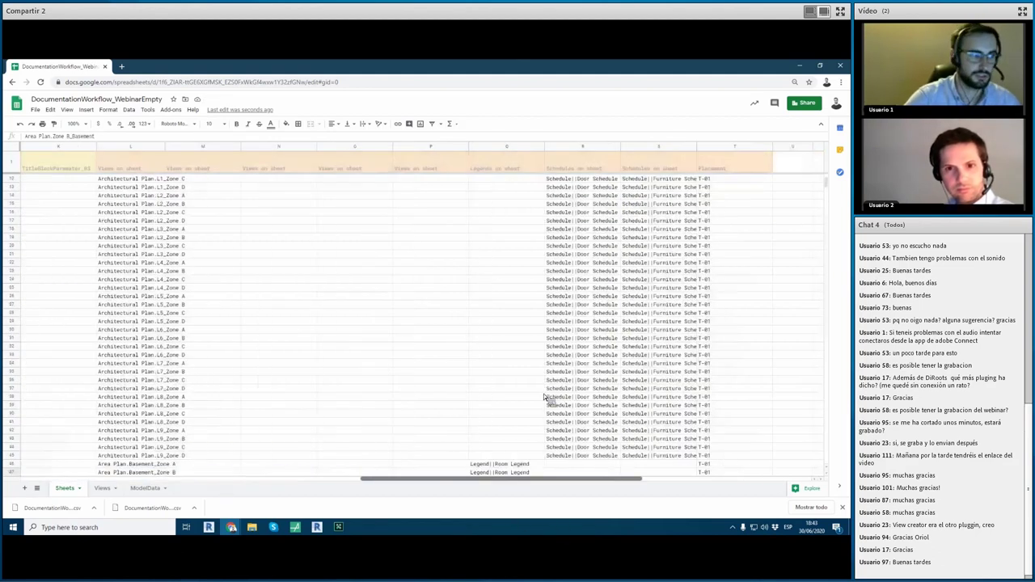
pyautogui.scroll(-10, 546, 380)
pyautogui.hscroll(-2, 547, 380)
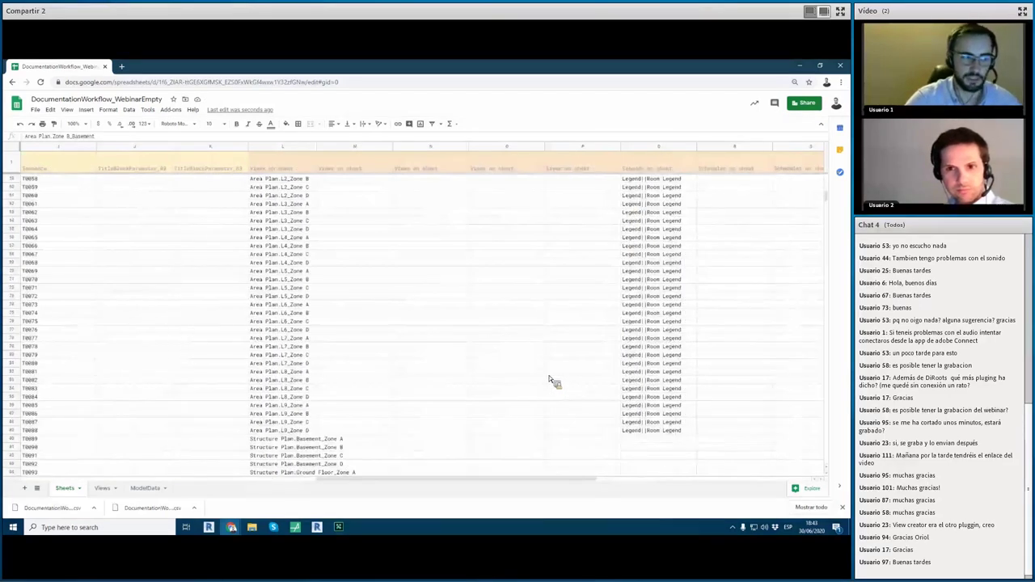
pyautogui.scroll(-5, 549, 381)
pyautogui.scroll(-7, 497, 377)
pyautogui.scroll(-4, 496, 377)
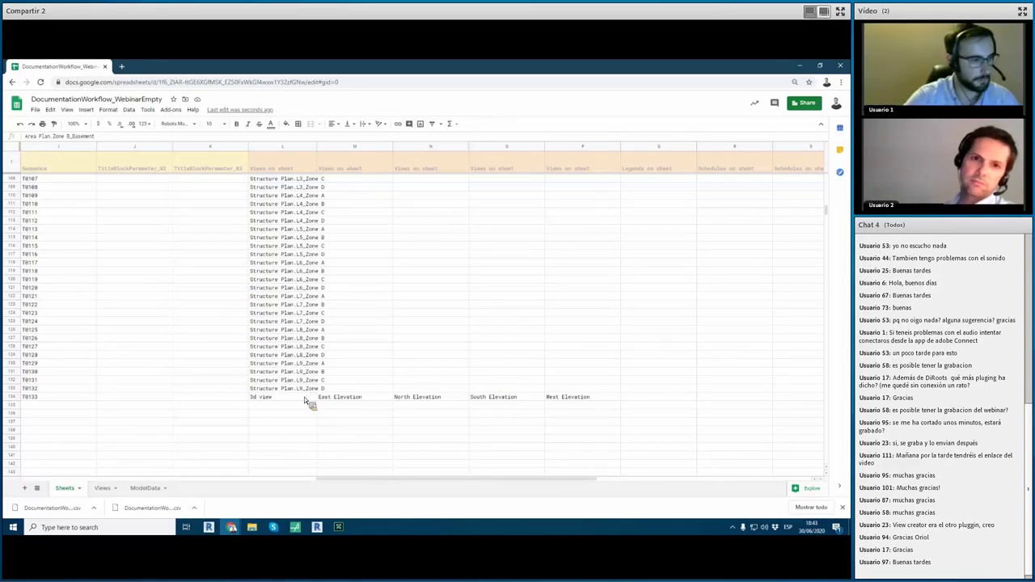
# Step: Review the pasted rows down to T0133 and deselect the data range
pyautogui.scroll(20, 307, 400)
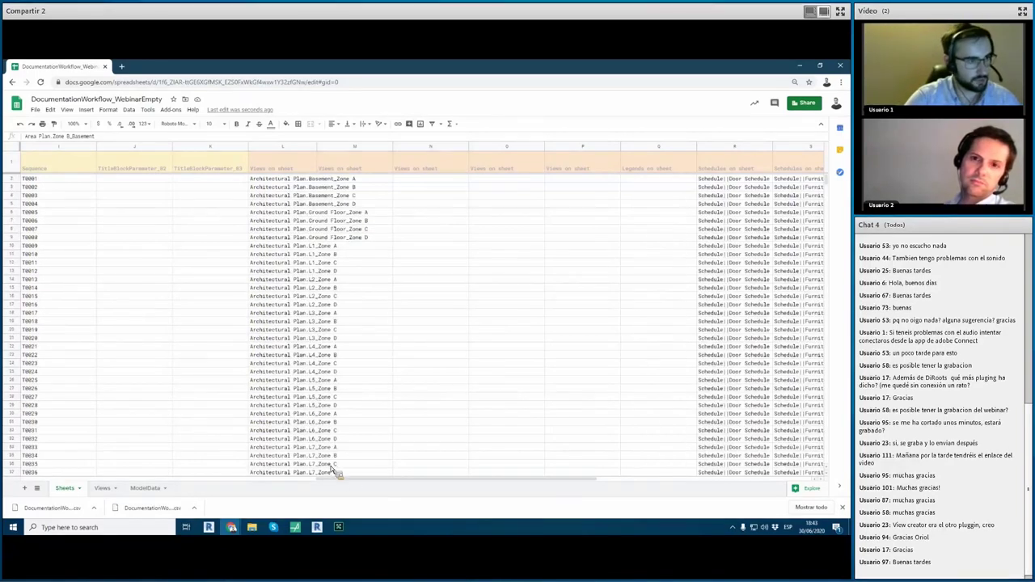
pyautogui.moveTo(356, 479); pyautogui.dragTo(371, 480)
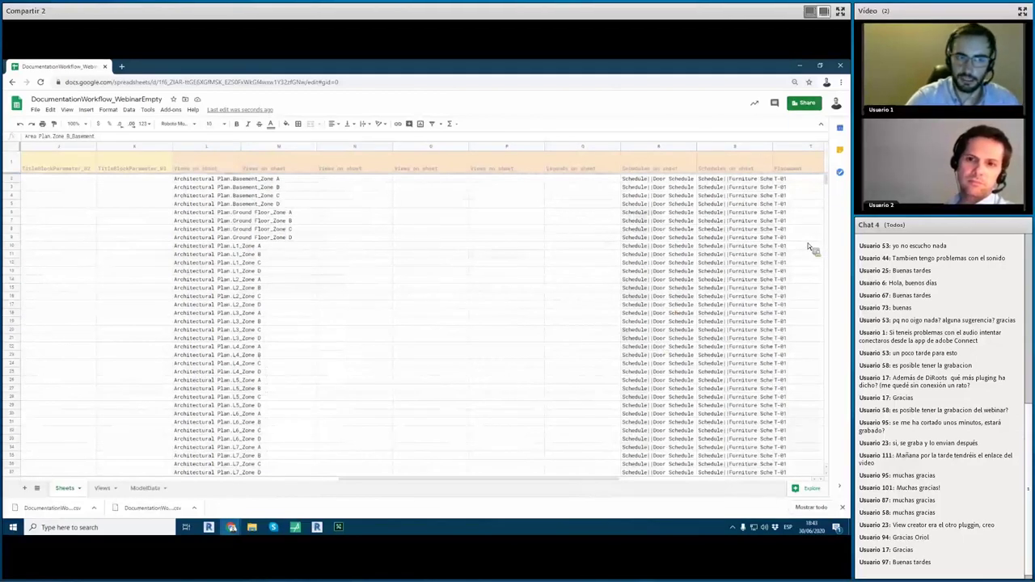
pyautogui.scroll(-3, 214, 224)
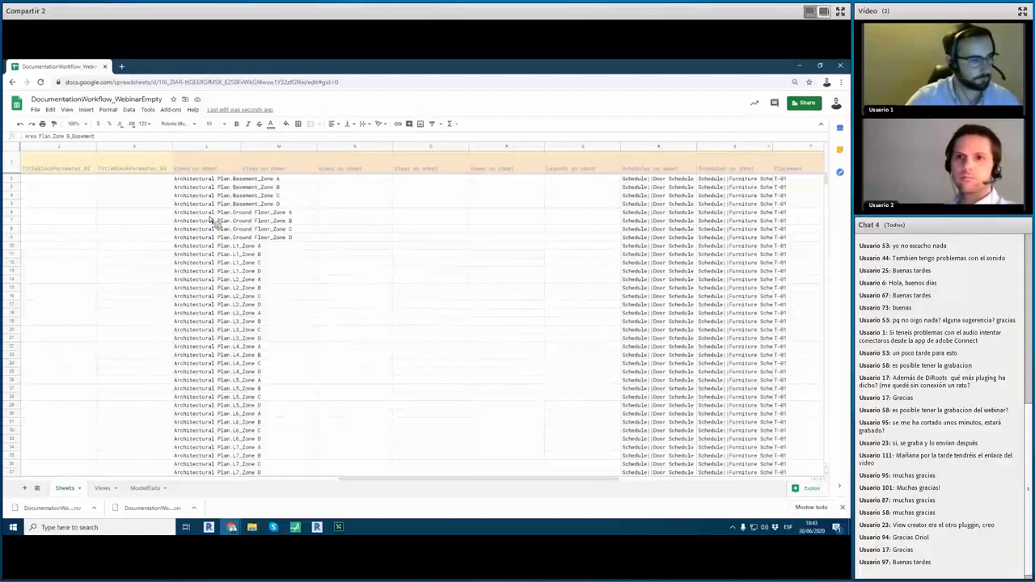
pyautogui.scroll(-5, 214, 224)
pyautogui.scroll(-2, 525, 252)
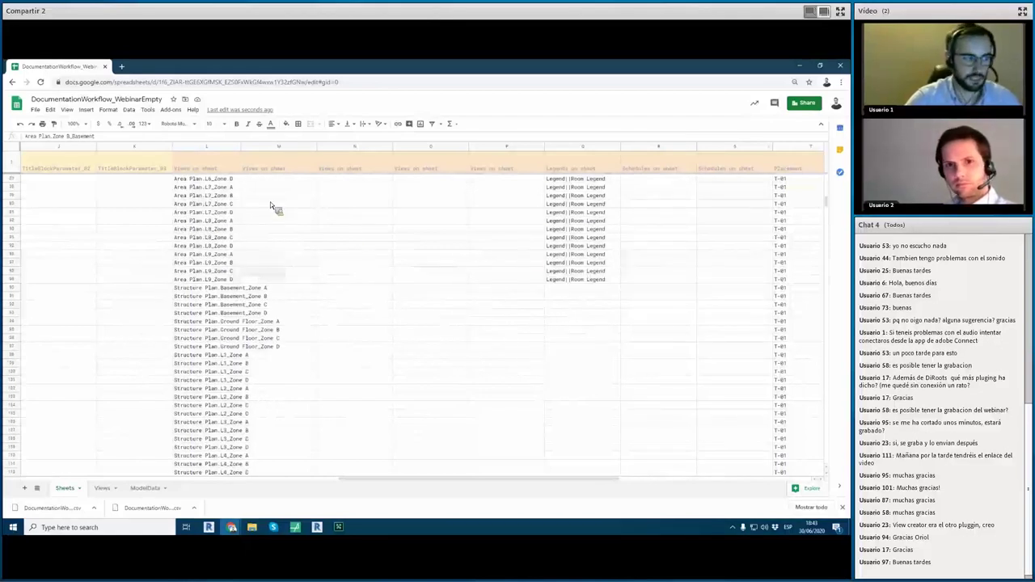
pyautogui.scroll(-3, 364, 327)
pyautogui.scroll(-5, 690, 334)
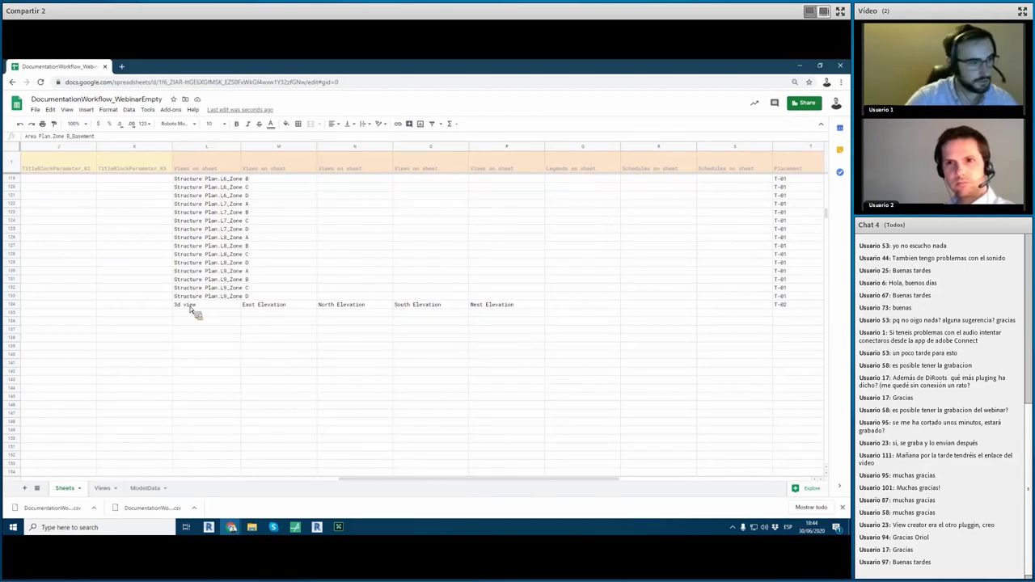
pyautogui.click(503, 465)
pyautogui.scroll(20, 128, 368)
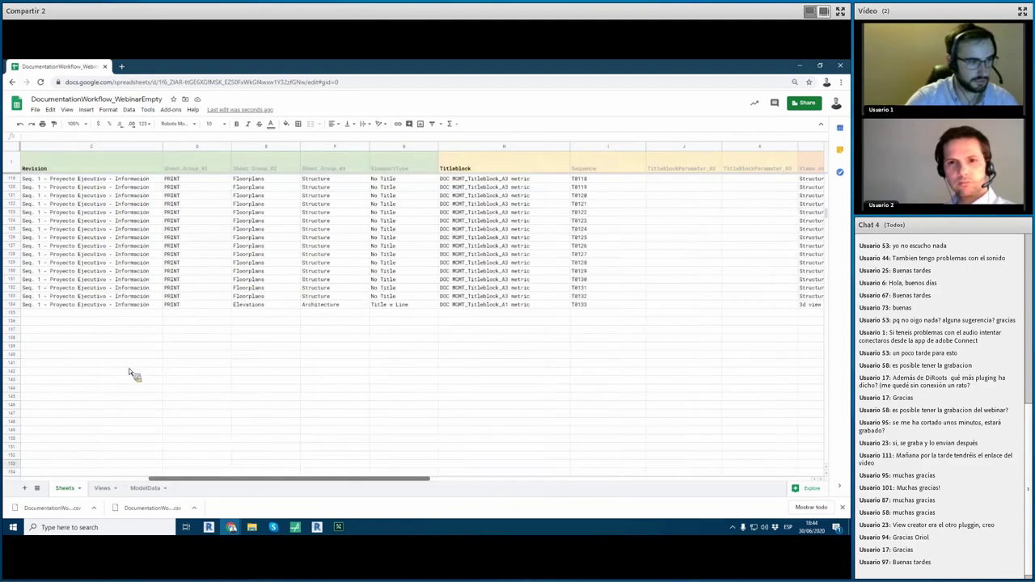
pyautogui.hscroll(-10, 133, 370)
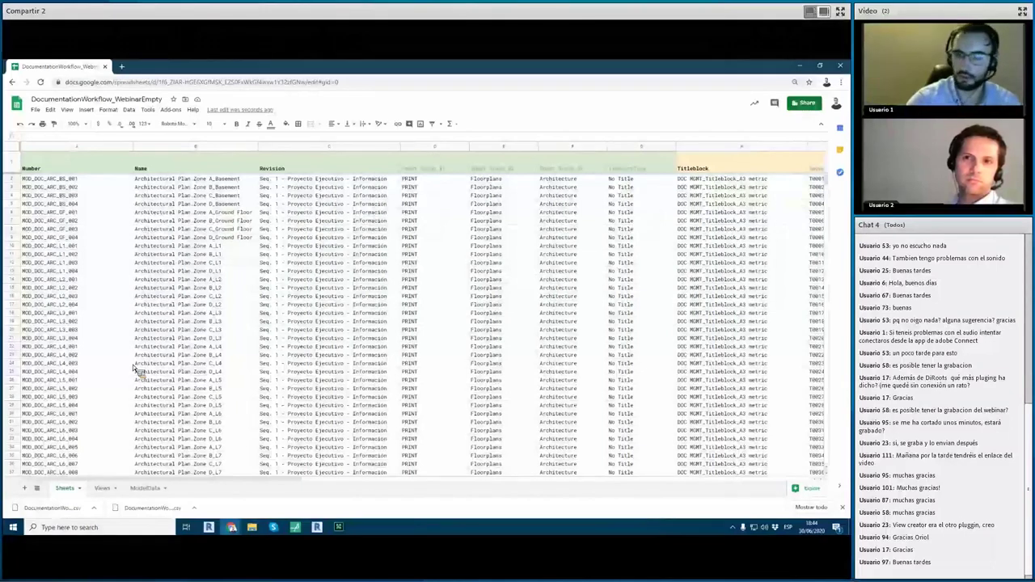
# Step: Download the sheet list as a CSV file and return to Revit
pyautogui.click(35, 110)
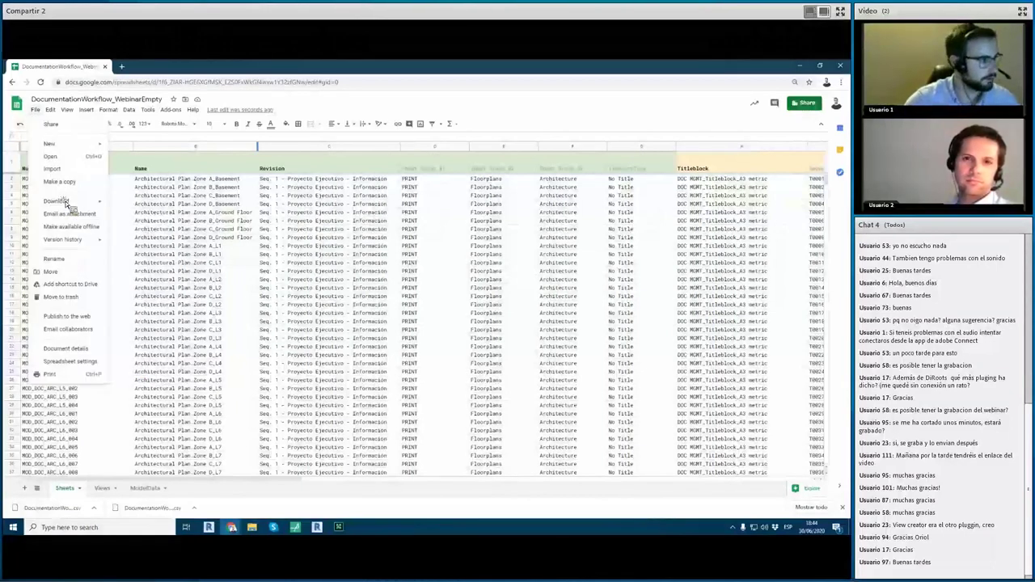
pyautogui.moveTo(57, 200)
pyautogui.click(203, 260)
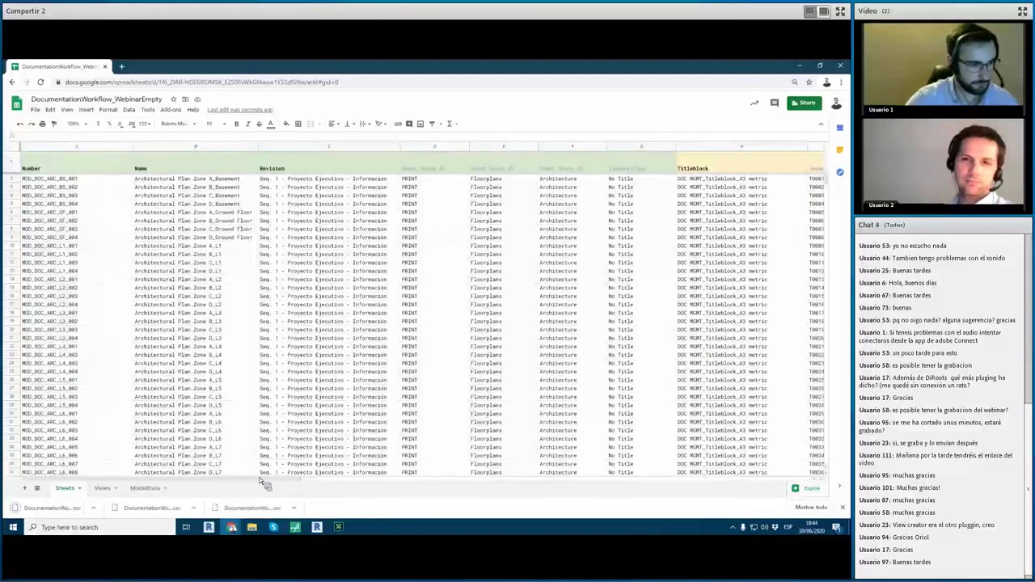
pyautogui.click(317, 527)
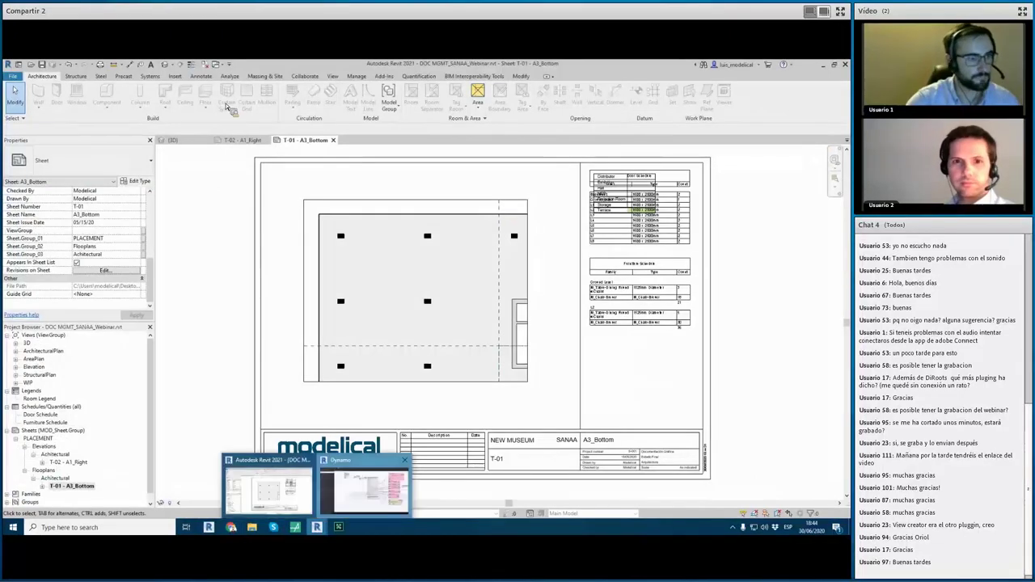
# Step: Close DOC_Master_Views and open DOC_Master_Sheets.dyn from the DYN_DocumentationWorkflow folder
pyautogui.click(364, 485)
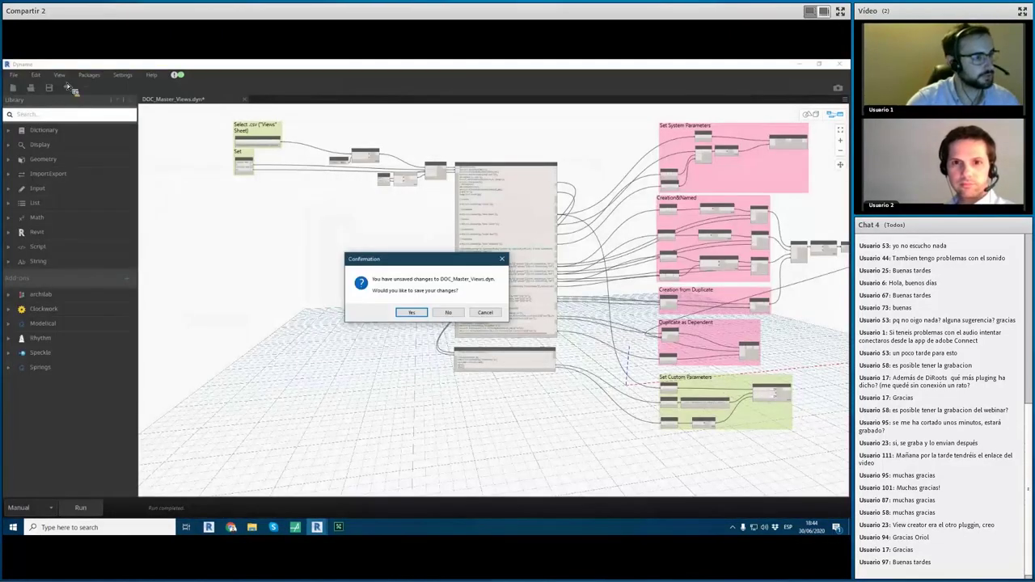
pyautogui.press('Return')
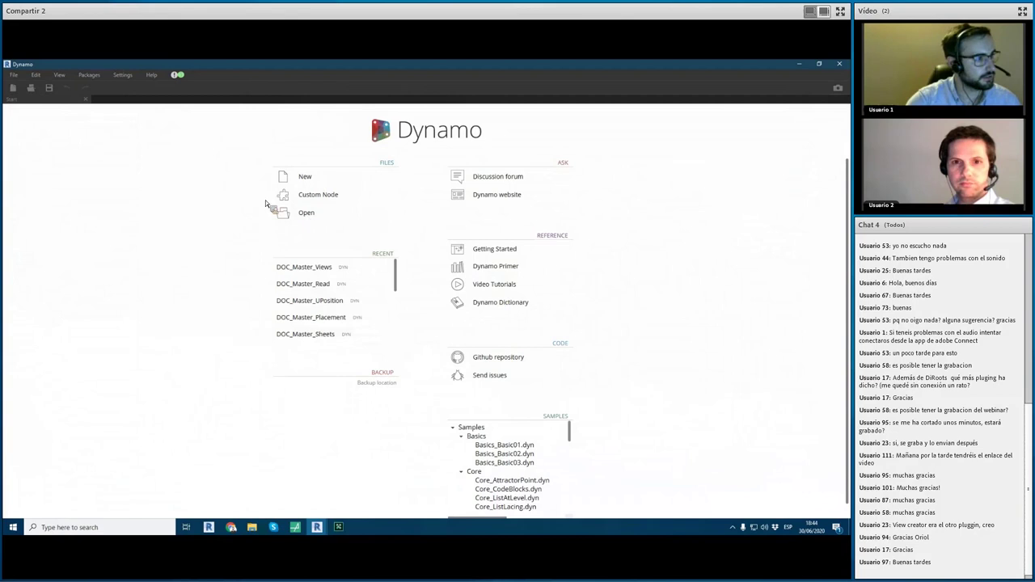
pyautogui.doubleClick(179, 130)
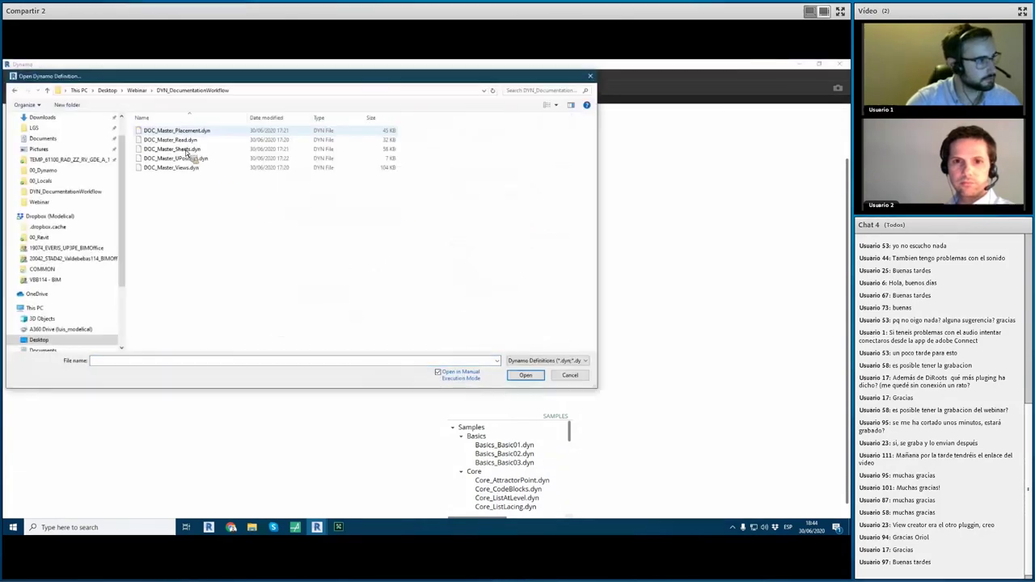
pyautogui.click(171, 148)
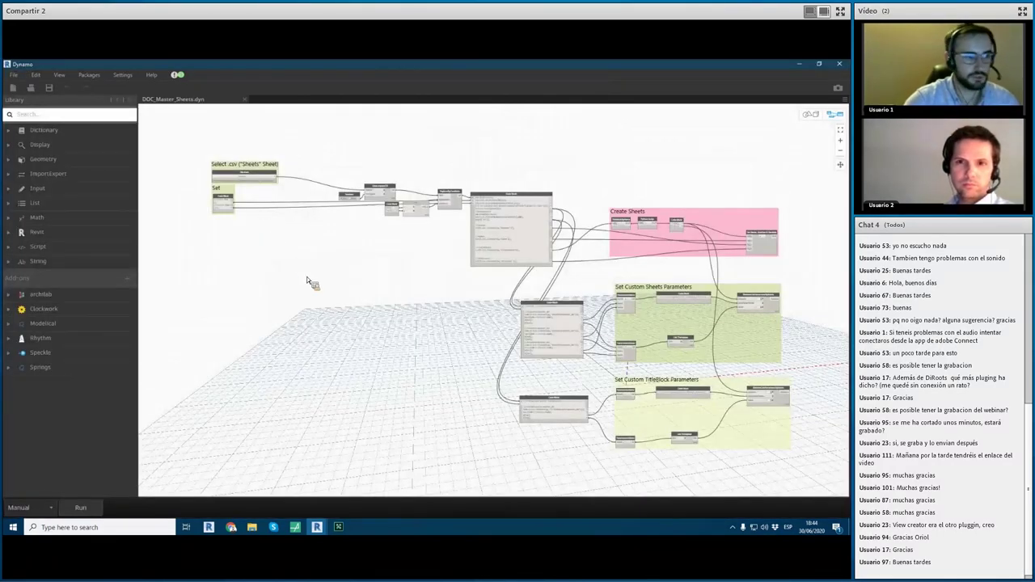
# Step: Point the File Path node at DocumentationWorkflow_WebinarEmpty - Sheets.csv in the Webinar folder
pyautogui.scroll(3, 285, 220)
pyautogui.click(290, 226)
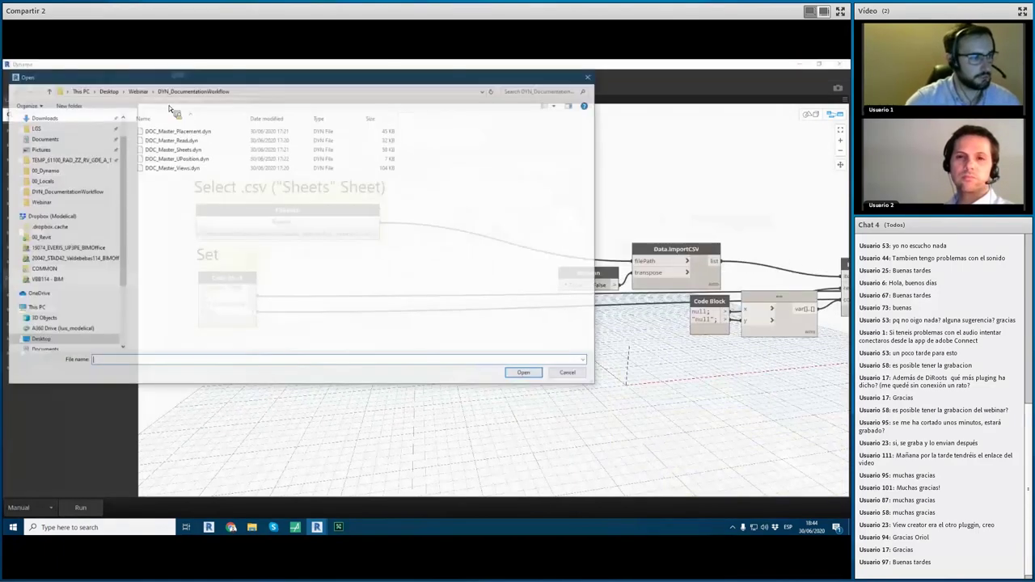
pyautogui.click(137, 89)
pyautogui.doubleClick(289, 132)
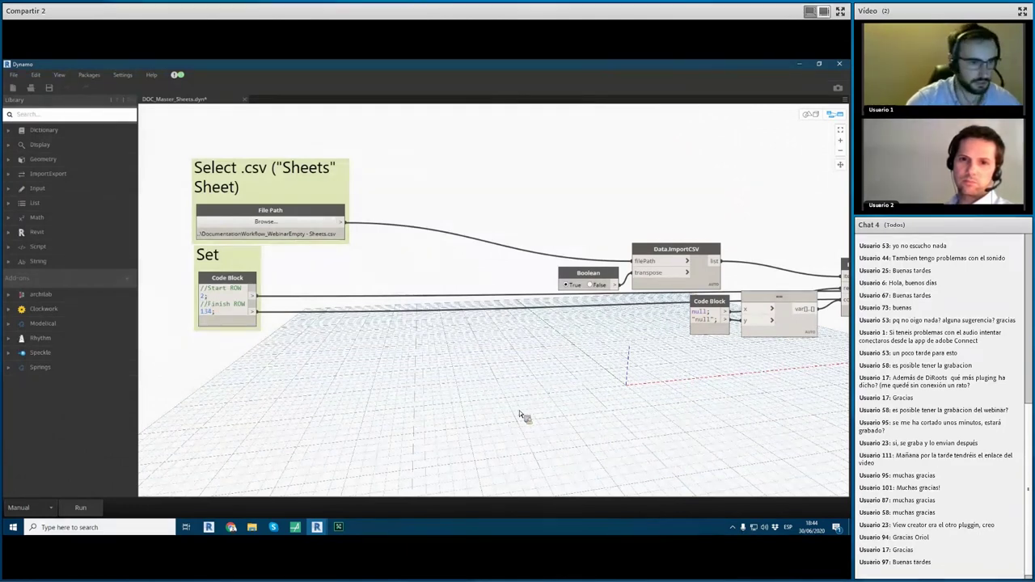
# Step: Rename the three sheet parameter strings to Sheet.Group_01, Sheet.Group_02 and Sheet.Group_03
pyautogui.scroll(-5, 499, 316)
pyautogui.scroll(3, 560, 291)
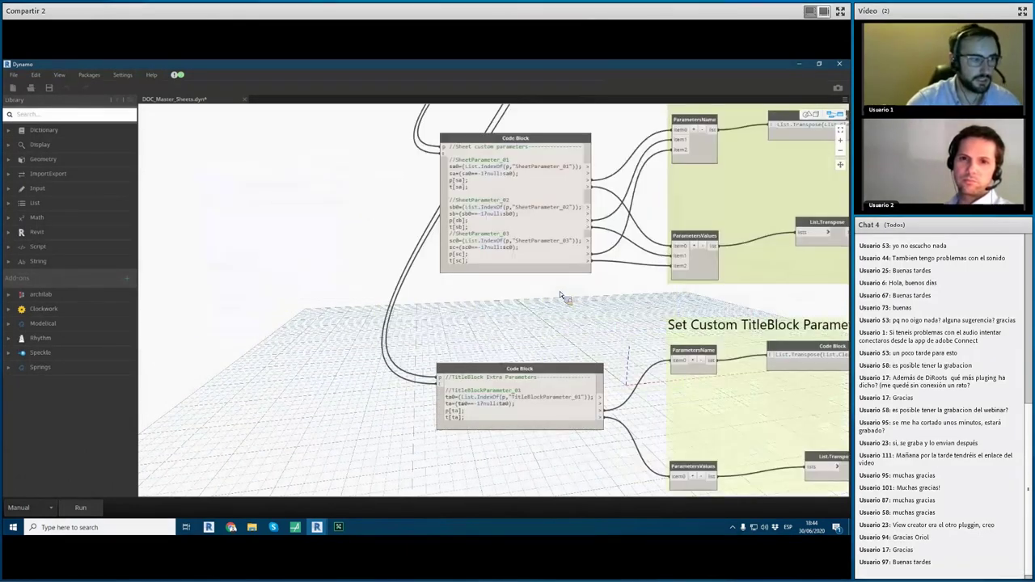
pyautogui.scroll(2, 530, 293)
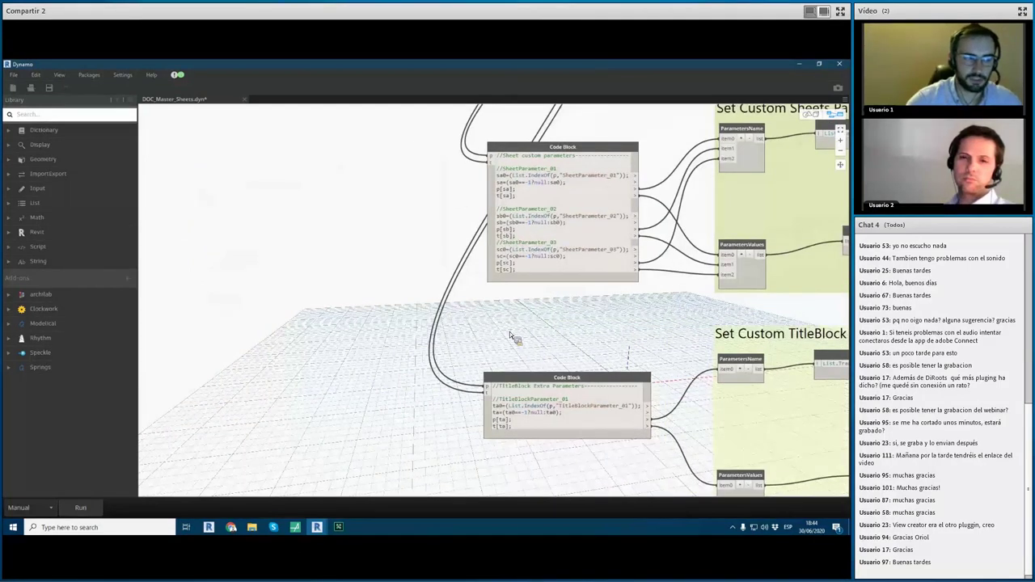
pyautogui.scroll(2, 510, 332)
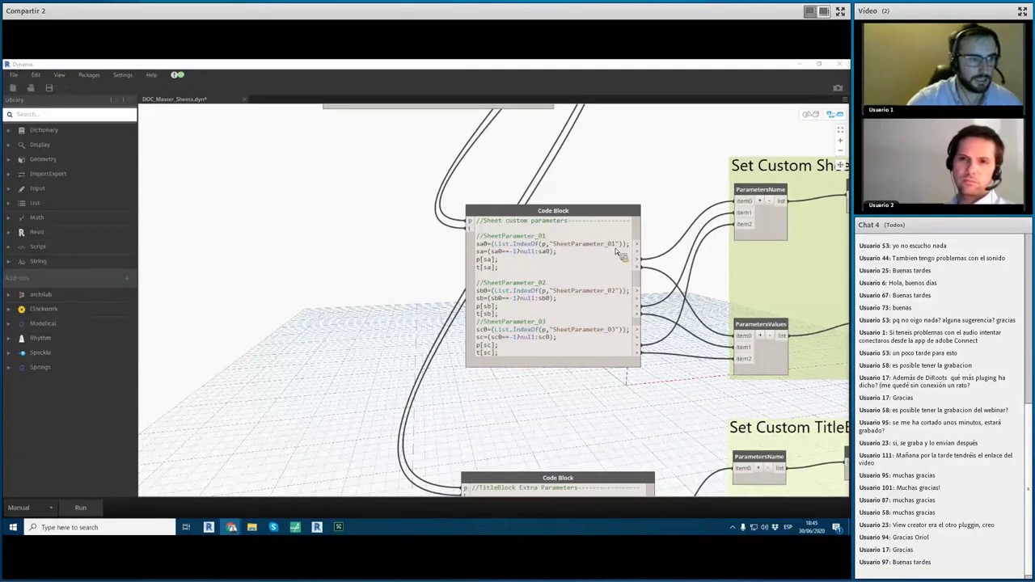
pyautogui.moveTo(616, 245); pyautogui.dragTo(550, 245)
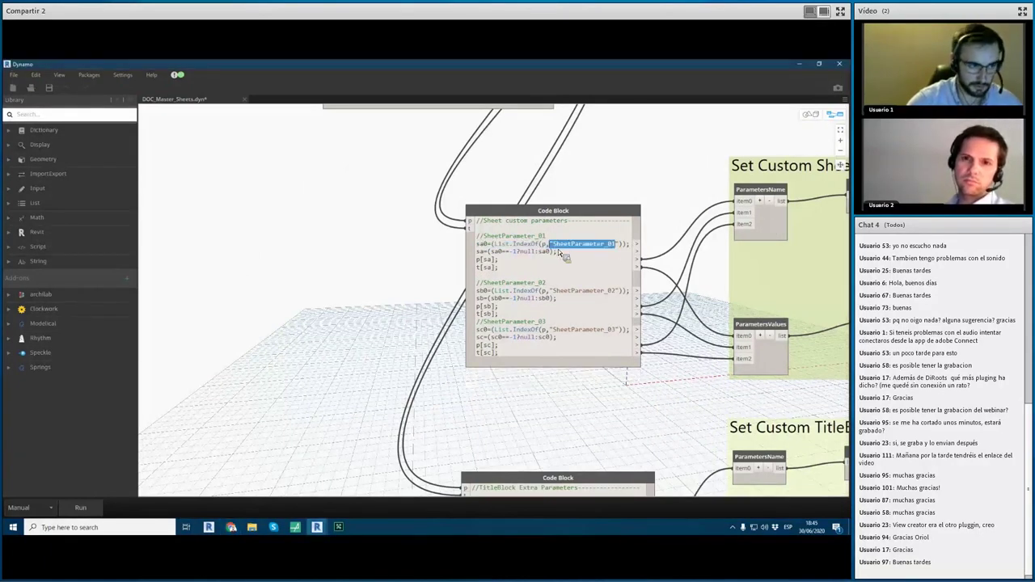
pyautogui.write('Sheet.Group_01')
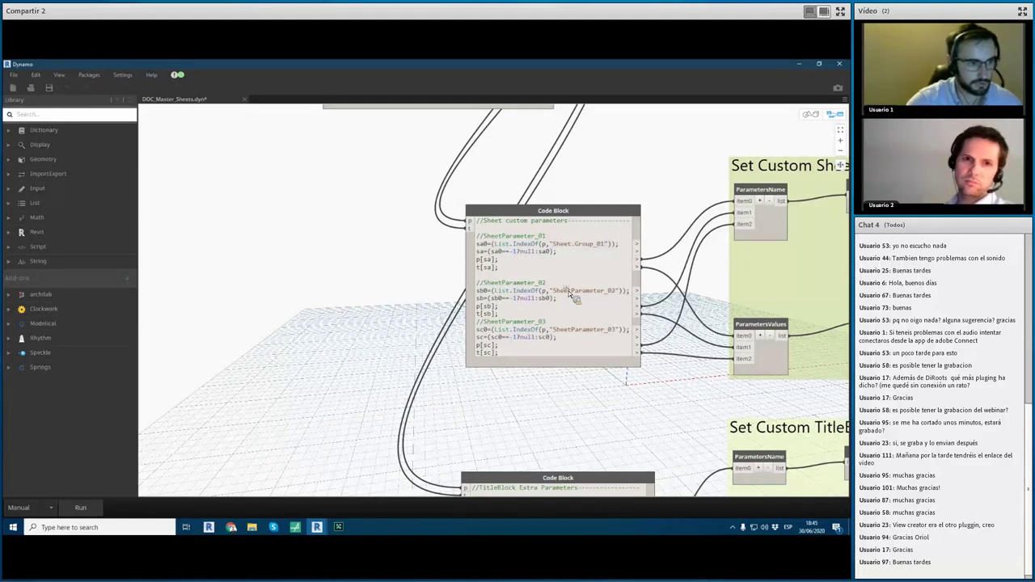
pyautogui.moveTo(617, 291); pyautogui.dragTo(552, 291)
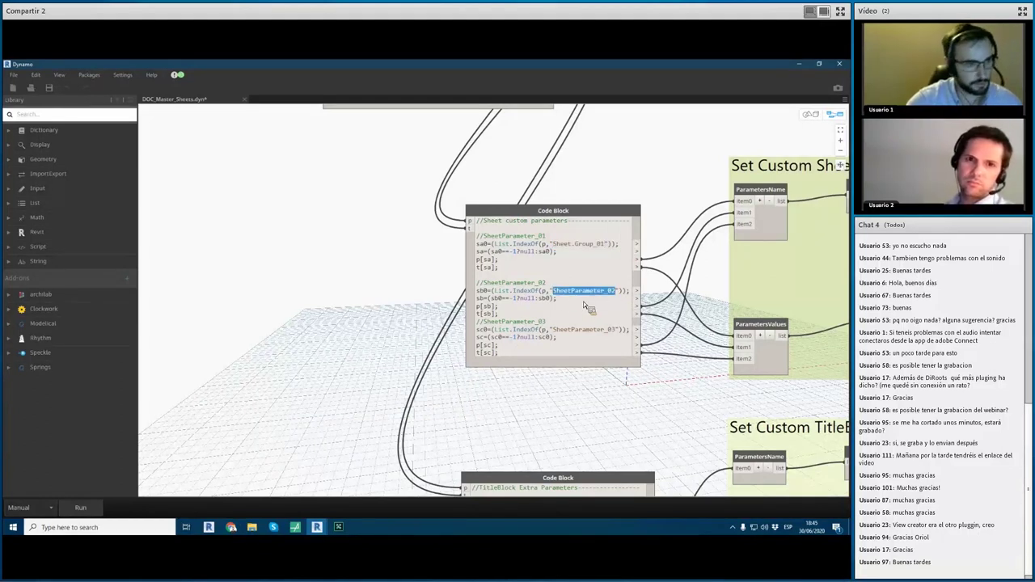
pyautogui.write('Sheet.Group_01')
pyautogui.press('BackSpace')
pyautogui.write('2')
pyautogui.moveTo(616, 329); pyautogui.dragTo(553, 329)
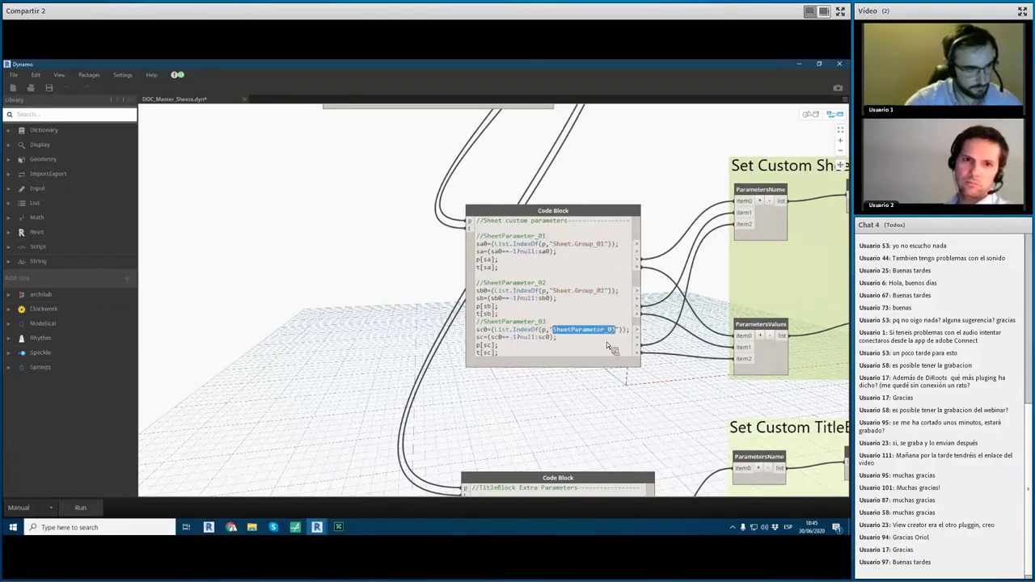
pyautogui.hotkey('ctrl', 'v')
pyautogui.press('BackSpace')
pyautogui.write('3')
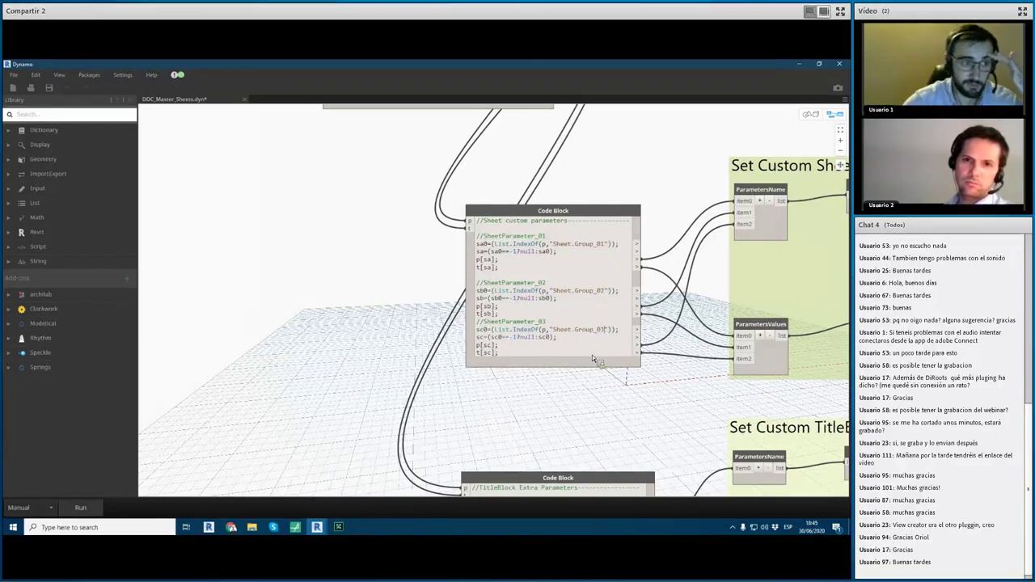
# Step: Change the title block parameter name from TitleBlockParameter_01 to Sequence
pyautogui.scroll(-5, 589, 362)
pyautogui.scroll(4, 598, 326)
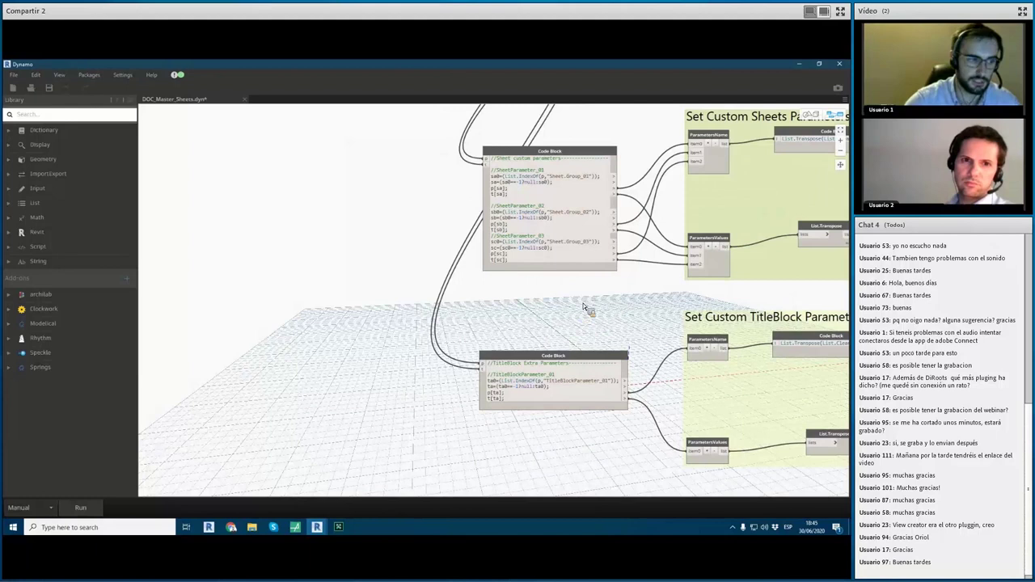
pyautogui.moveTo(584, 307); pyautogui.dragTo(570, 236, button='middle')
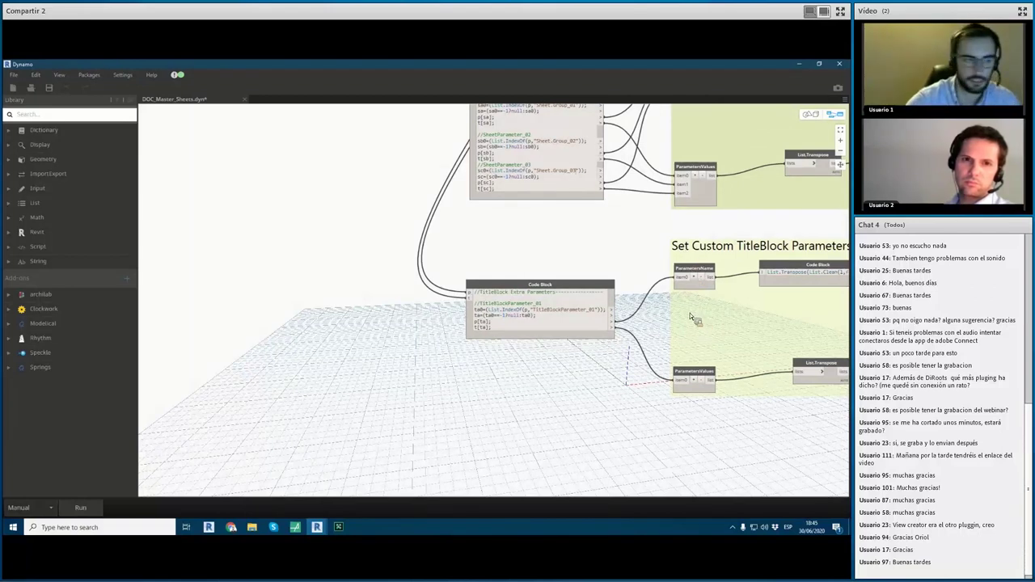
pyautogui.moveTo(776, 372); pyautogui.dragTo(737, 332, button='middle')
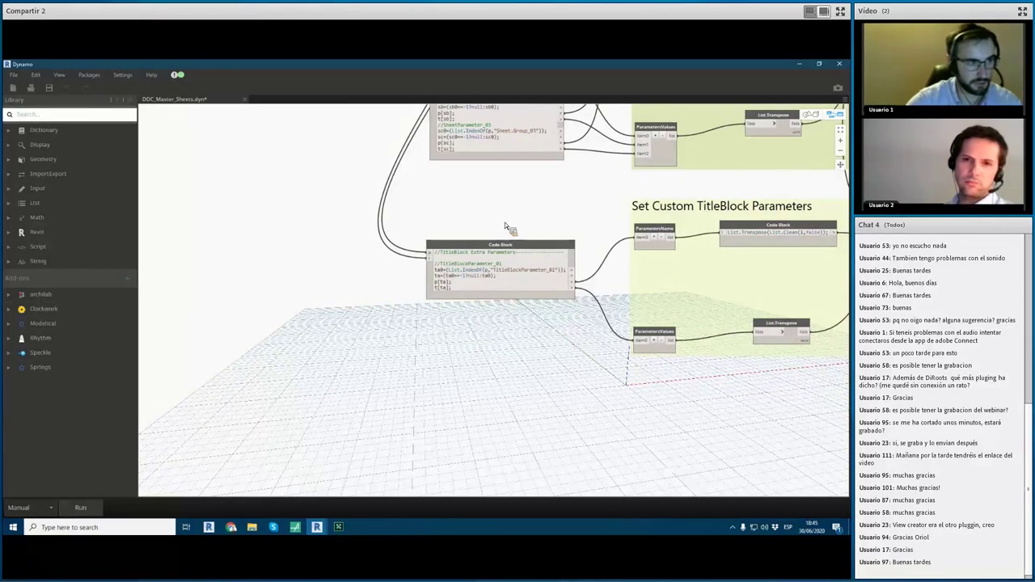
pyautogui.scroll(-2, 505, 217)
pyautogui.scroll(3, 504, 224)
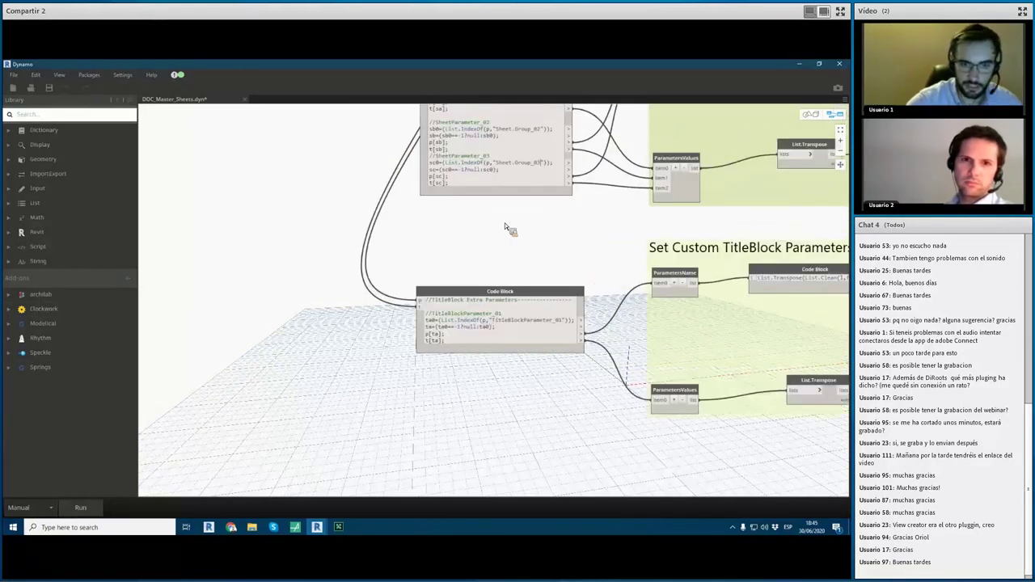
pyautogui.hotkey('alt', 'Tab')
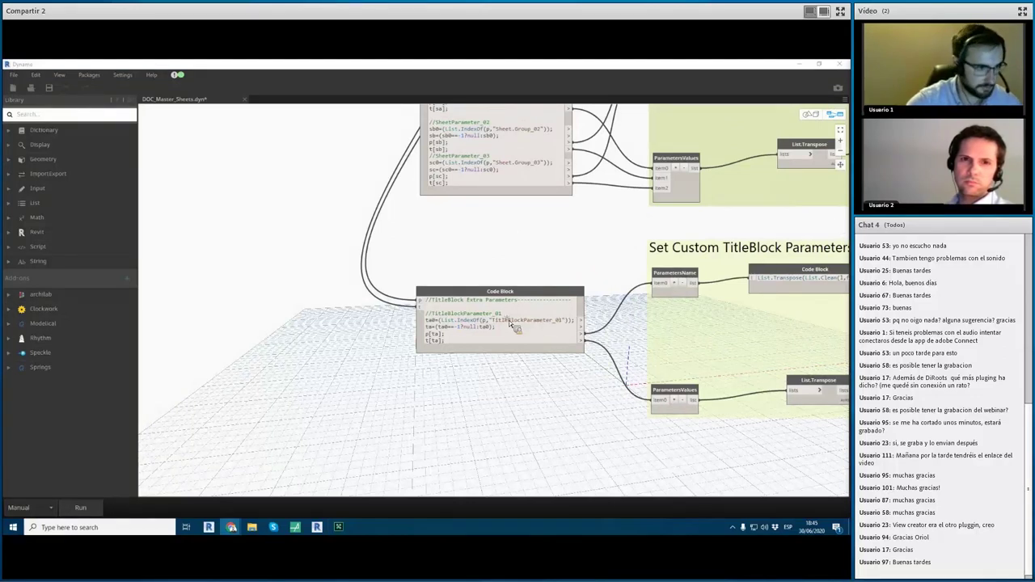
pyautogui.click(484, 323)
pyautogui.moveTo(482, 320); pyautogui.dragTo(561, 321)
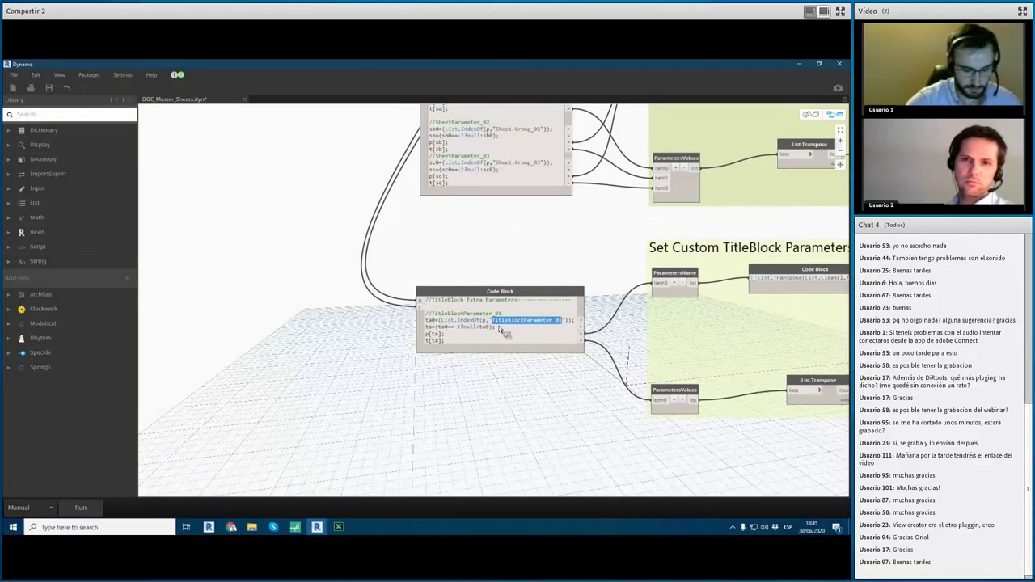
pyautogui.write('Sequence')
pyautogui.click(520, 420)
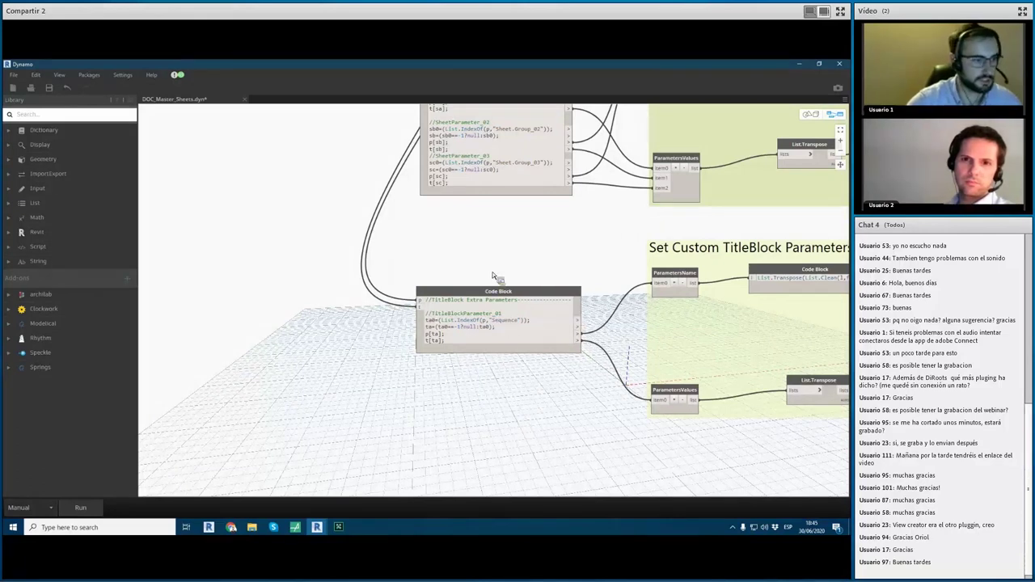
pyautogui.scroll(-3, 261, 270)
pyautogui.scroll(-2, 307, 284)
# Step: Collapse the PLACEMENT sheet group and run DOC_Master_Sheets to generate the PRINT sheets
pyautogui.scroll(5, 363, 253)
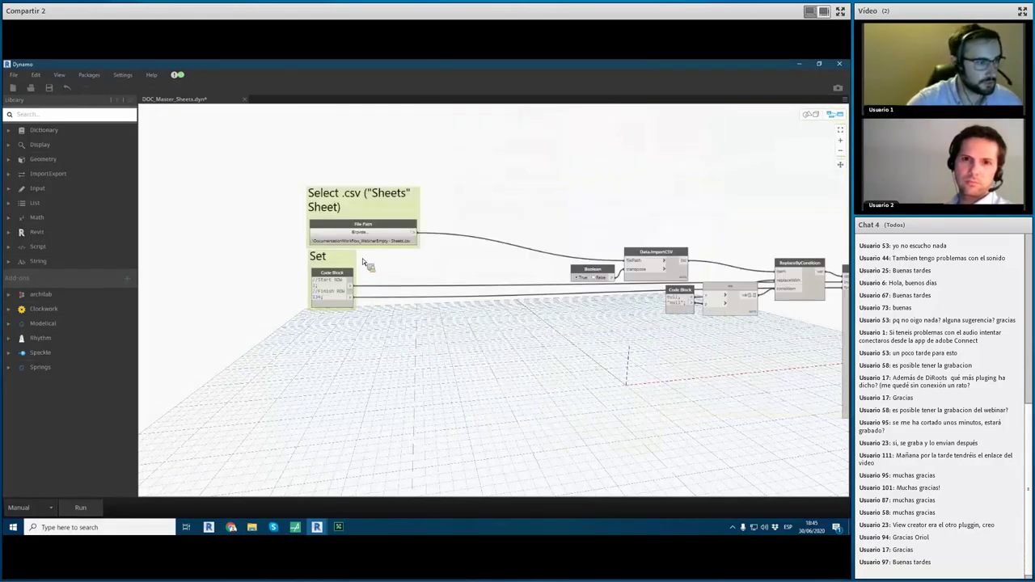
pyautogui.scroll(-3, 427, 257)
pyautogui.scroll(-3, 437, 275)
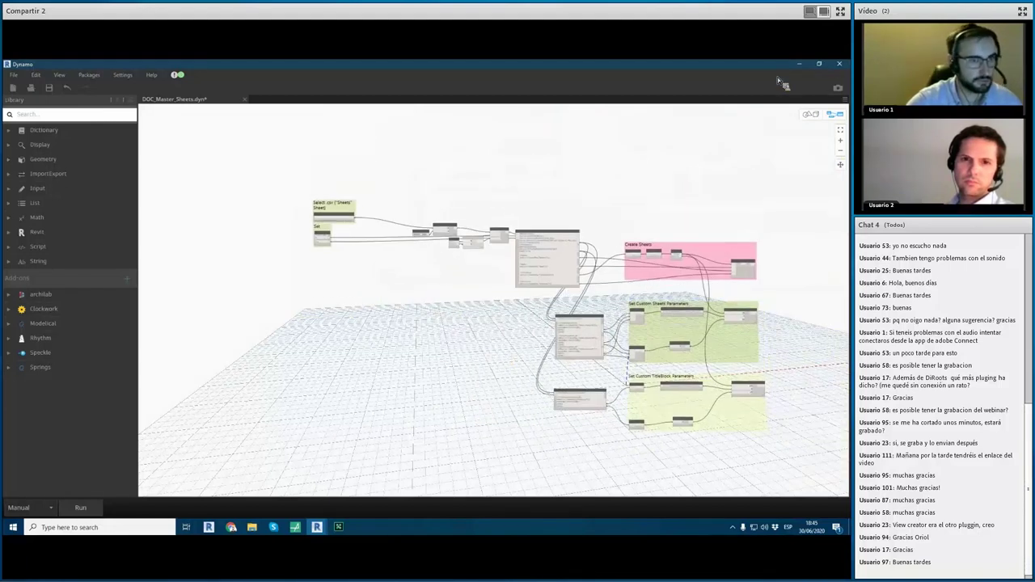
pyautogui.press('super+Down')
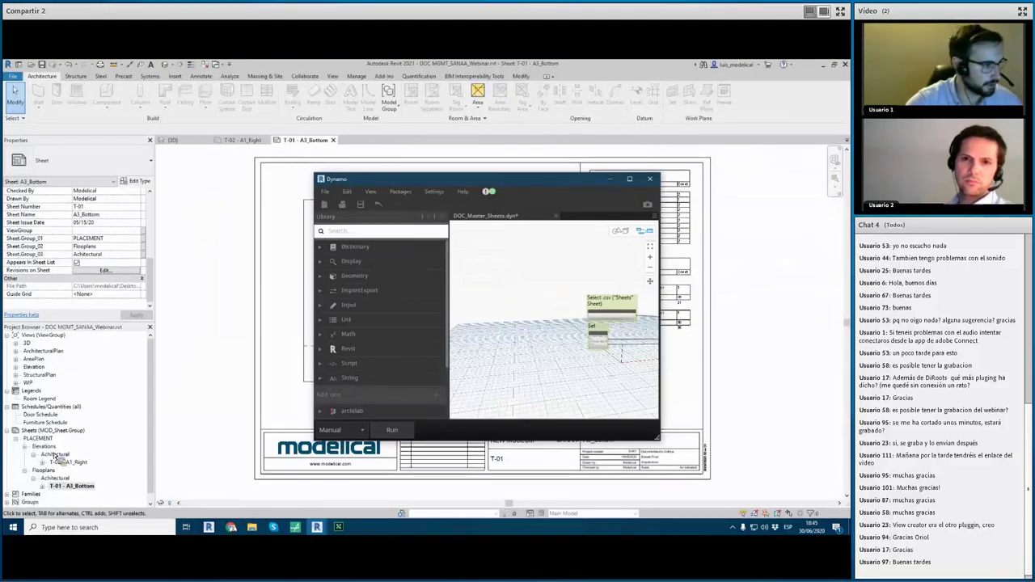
pyautogui.scroll(-1, 55, 457)
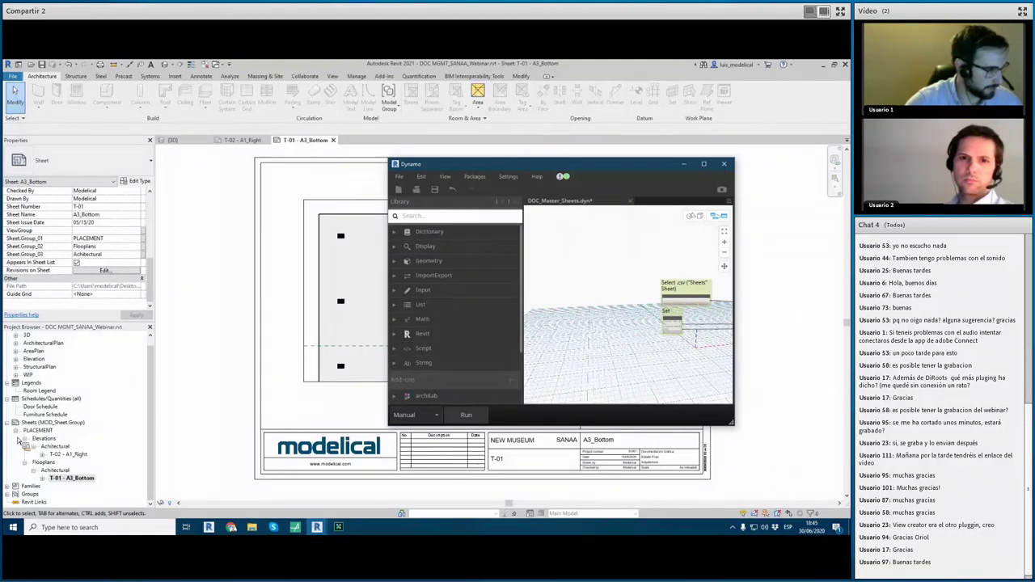
pyautogui.doubleClick(35, 431)
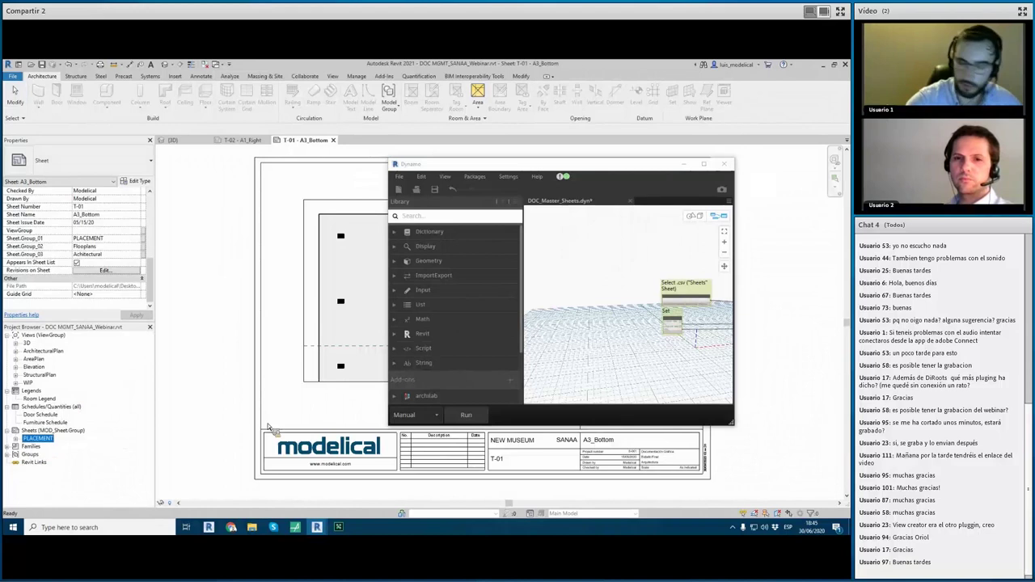
pyautogui.click(466, 416)
pyautogui.click(466, 416)
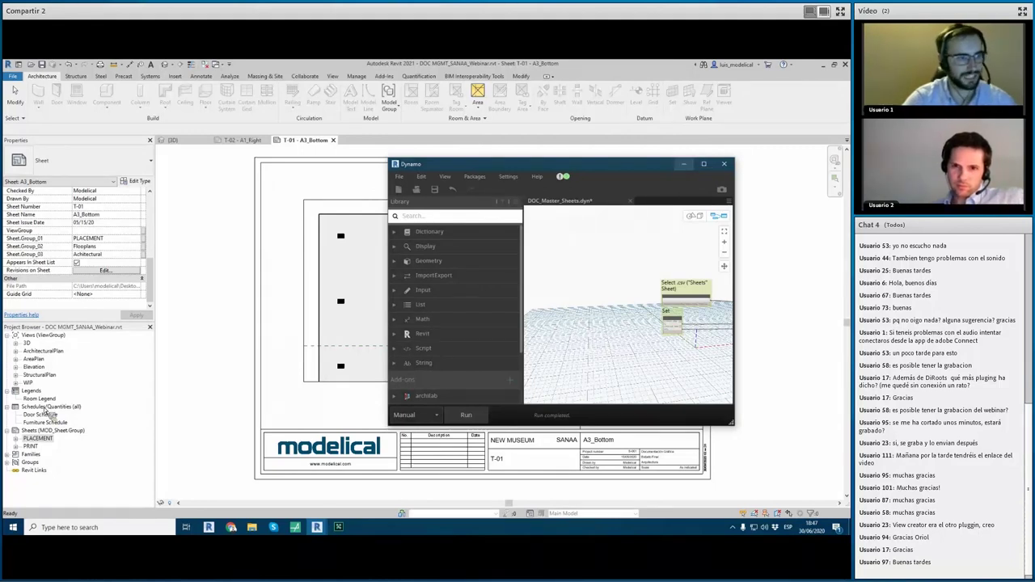
# Step: Expand PRINT > Floorplans and open sheet MOD_DOC_ARC_BS_001 to inspect its title block
pyautogui.click(684, 167)
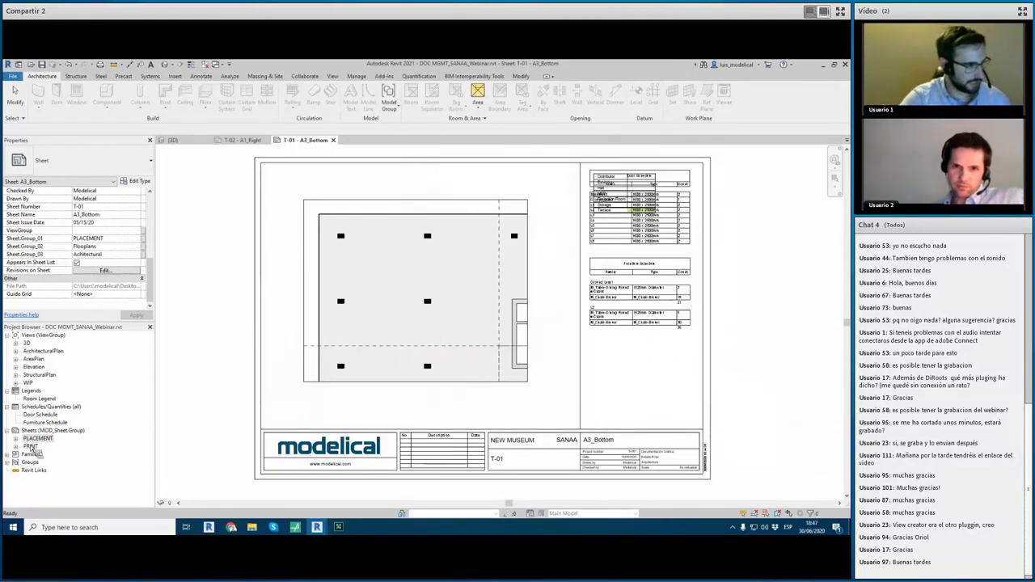
pyautogui.click(16, 446)
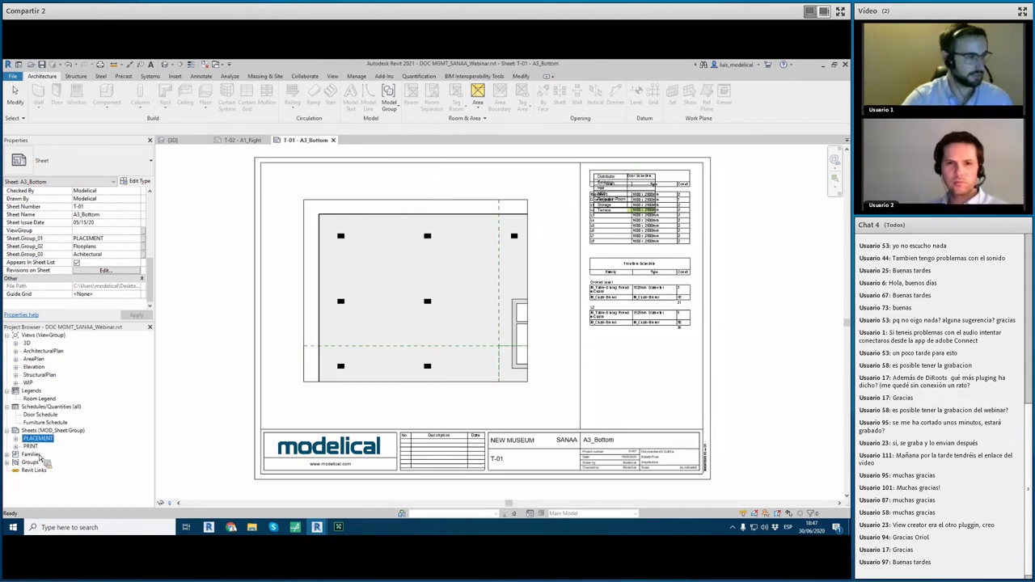
pyautogui.click(25, 462)
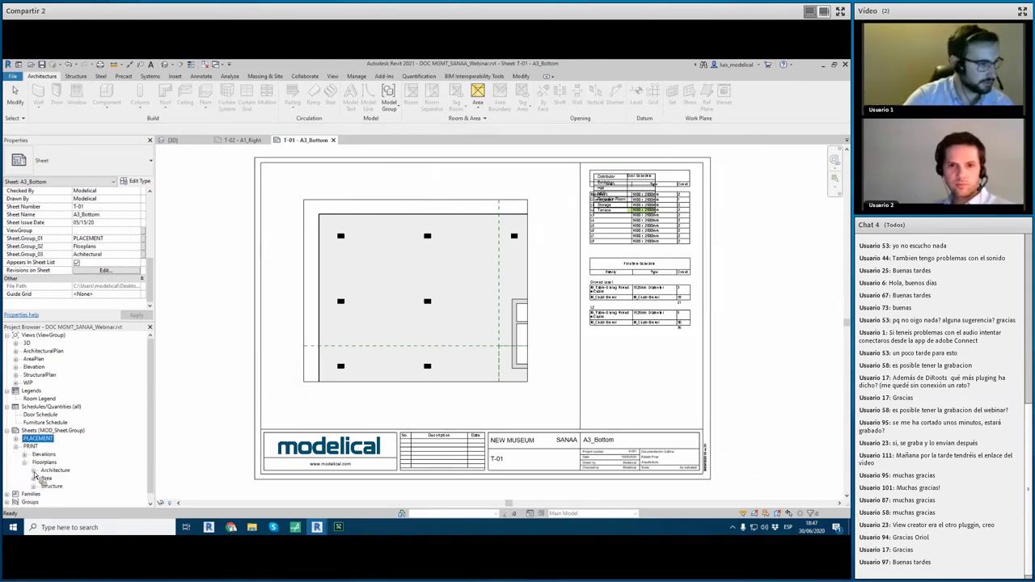
pyautogui.scroll(-5, 100, 352)
pyautogui.doubleClick(97, 343)
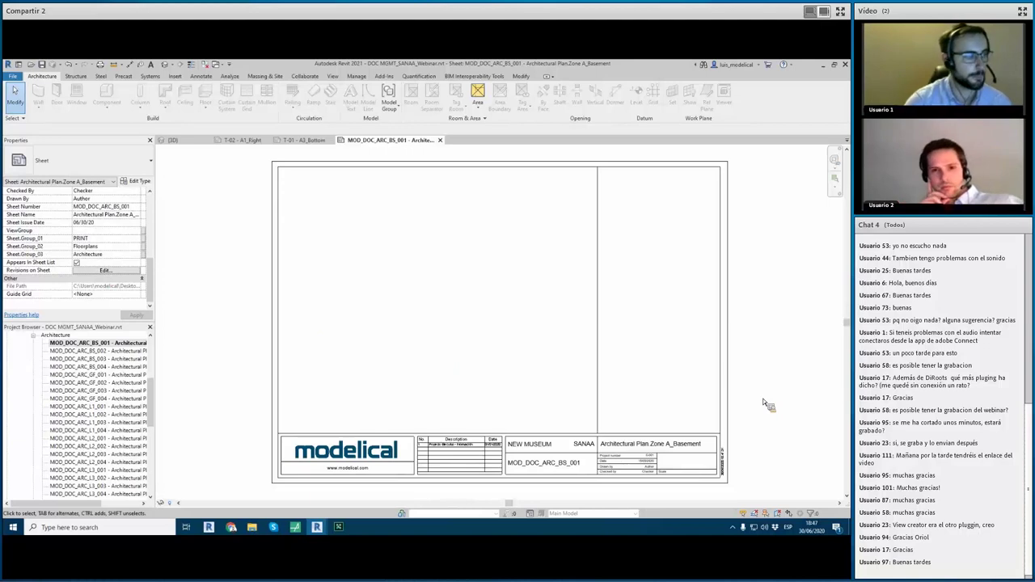
pyautogui.click(726, 465)
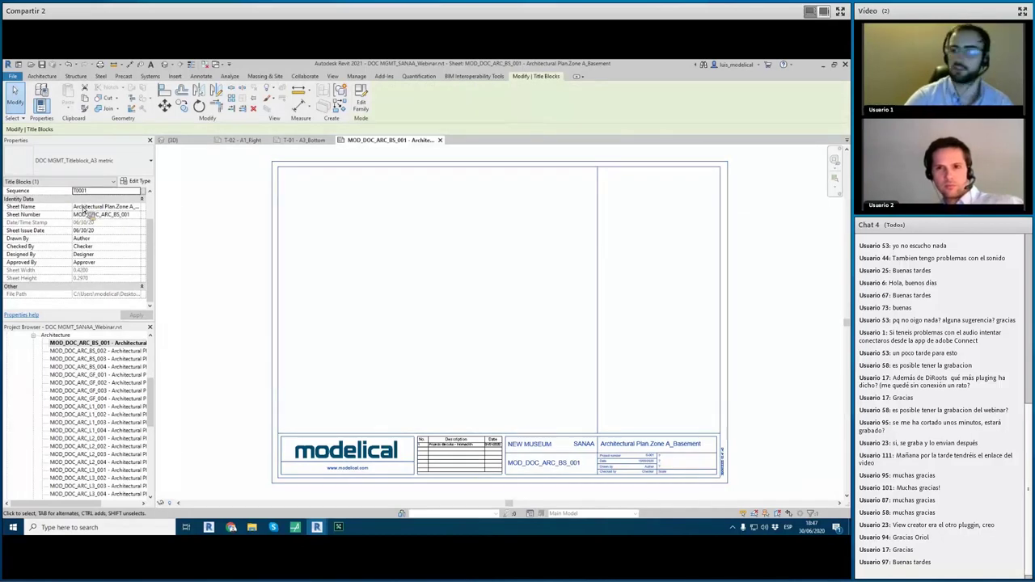
pyautogui.click(820, 383)
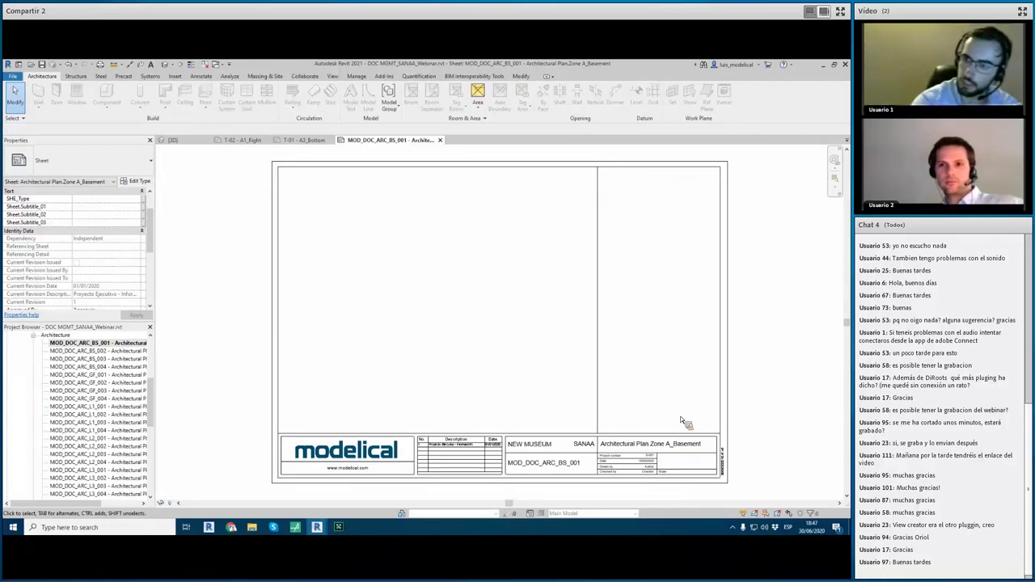
# Step: Close inactive views from the 3D view and open elevation sheet MOD_DOC_VVV_001
pyautogui.click(185, 141)
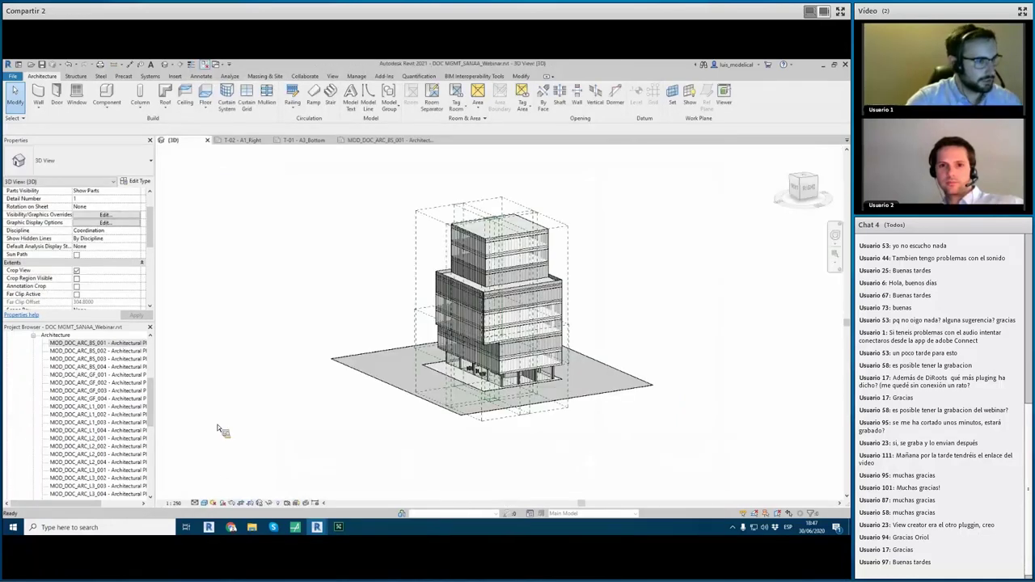
pyautogui.rightClick(199, 441)
pyautogui.scroll(2, 35, 386)
pyautogui.scroll(1, 34, 385)
pyautogui.click(81, 398)
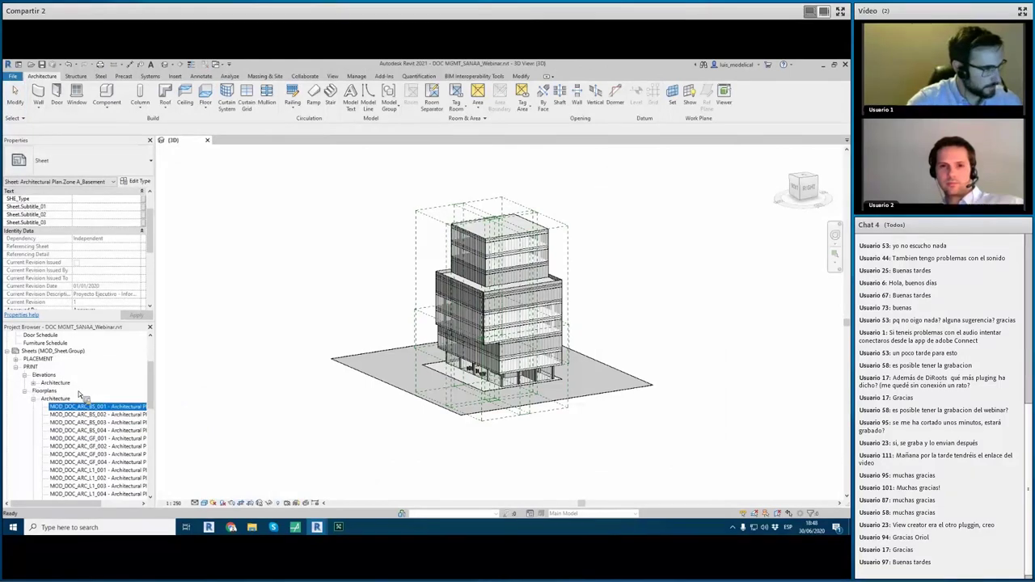
pyautogui.click(33, 382)
pyautogui.doubleClick(97, 391)
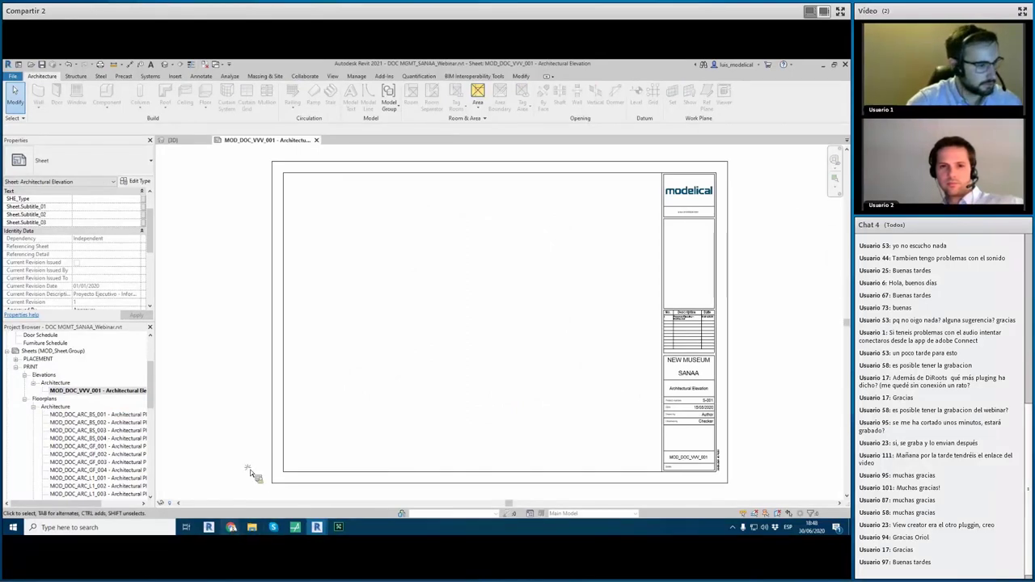
pyautogui.rightClick(338, 527)
# Step: Close DOC_Master_Sheets without saving and open DOC_Master_Placement.dyn
pyautogui.click(338, 527)
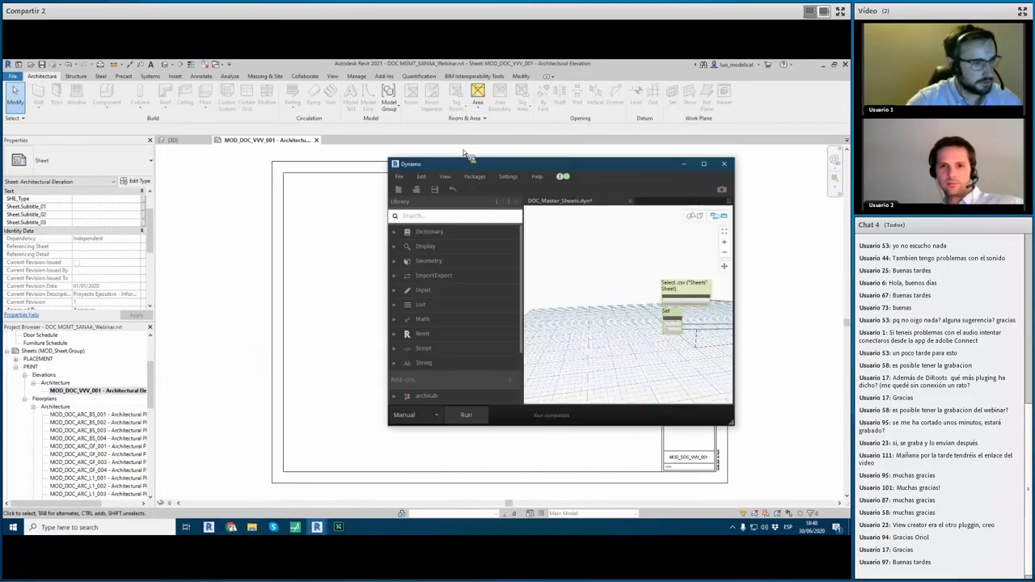
pyautogui.click(630, 200)
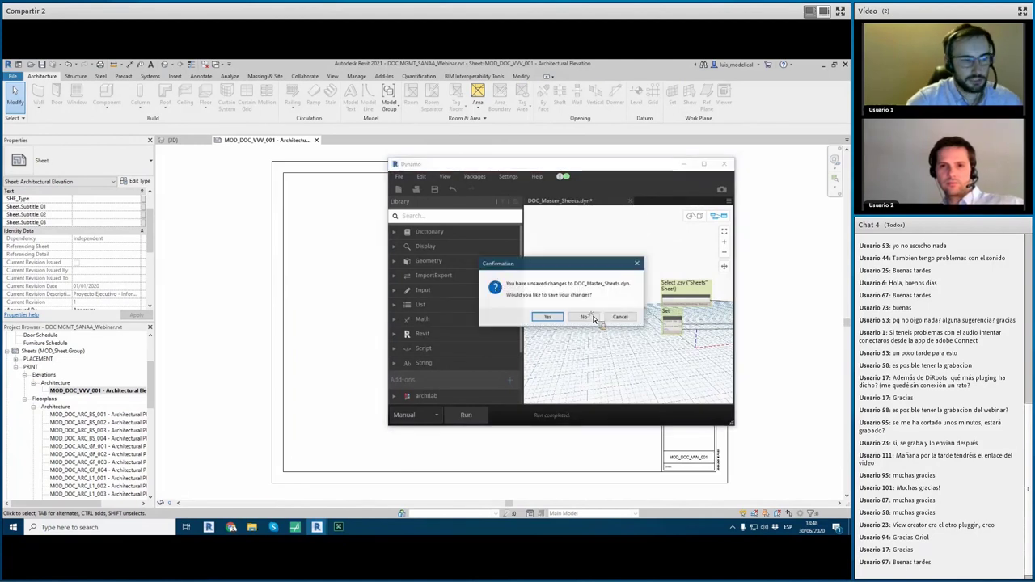
pyautogui.click(591, 317)
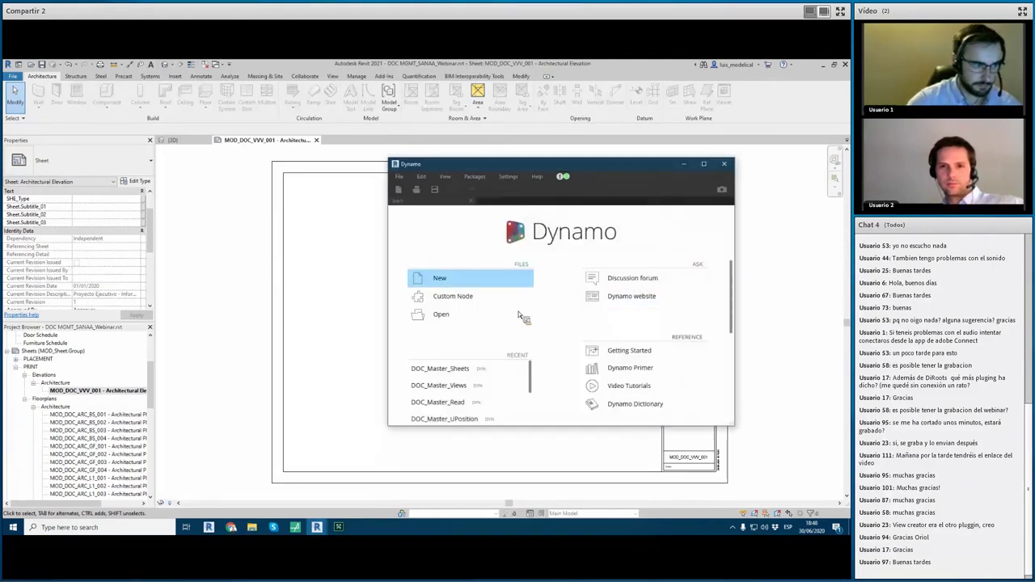
pyautogui.click(520, 316)
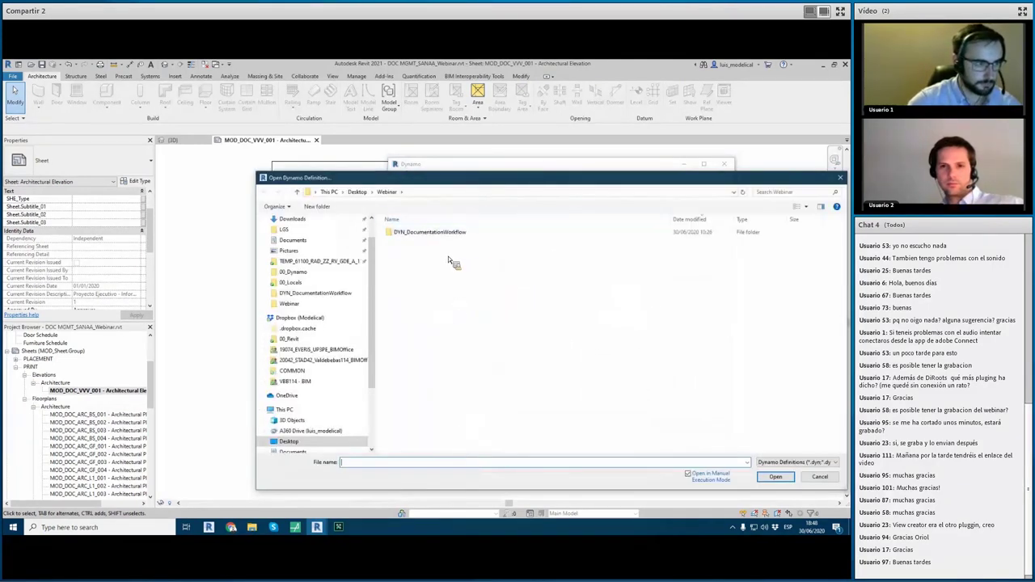
pyautogui.doubleClick(429, 233)
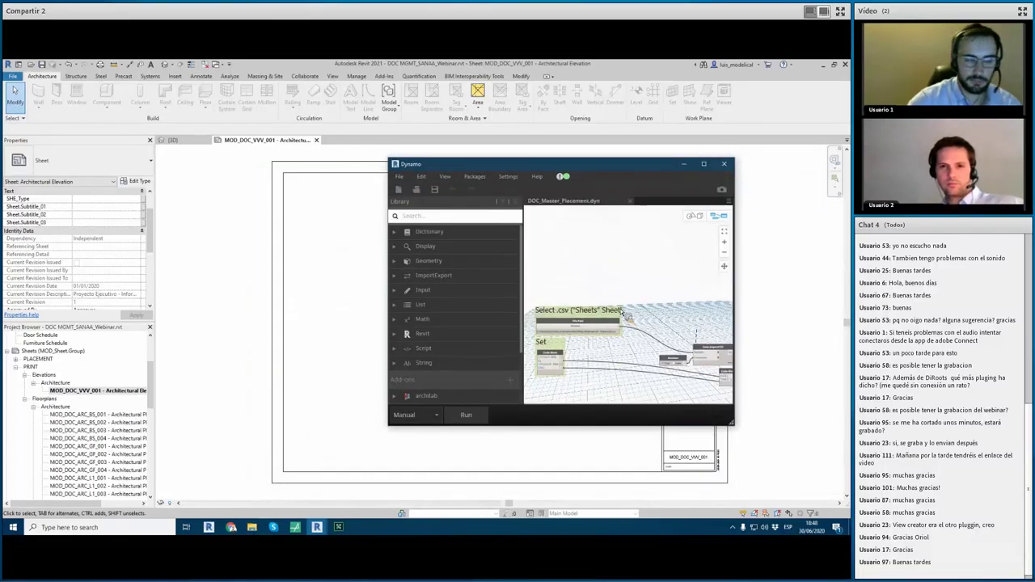
# Step: Load DocumentationWorkflow_WebinarEmpty - Sheets.csv as the placement graph's file input
pyautogui.scroll(5, 626, 283)
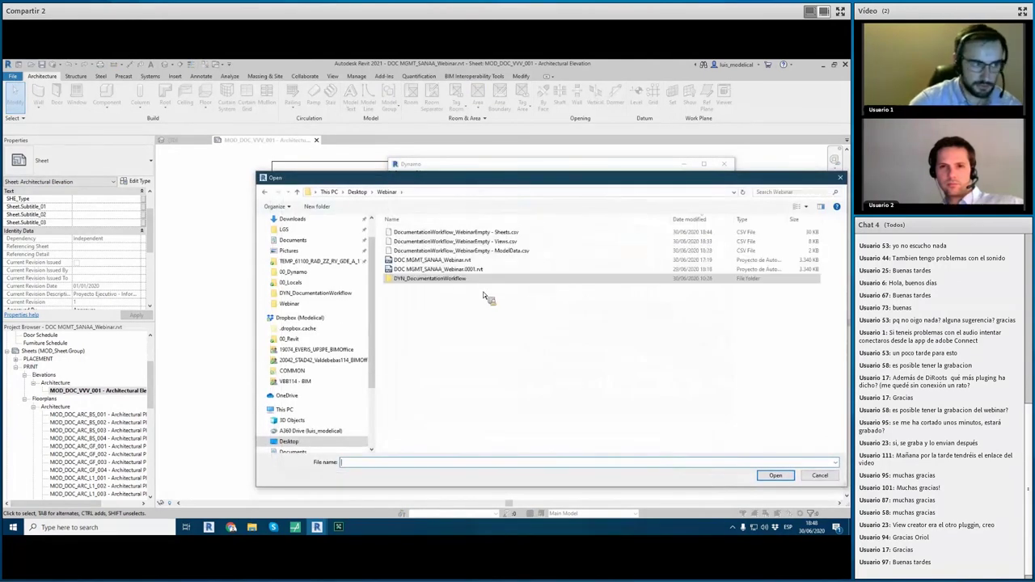
pyautogui.click(485, 232)
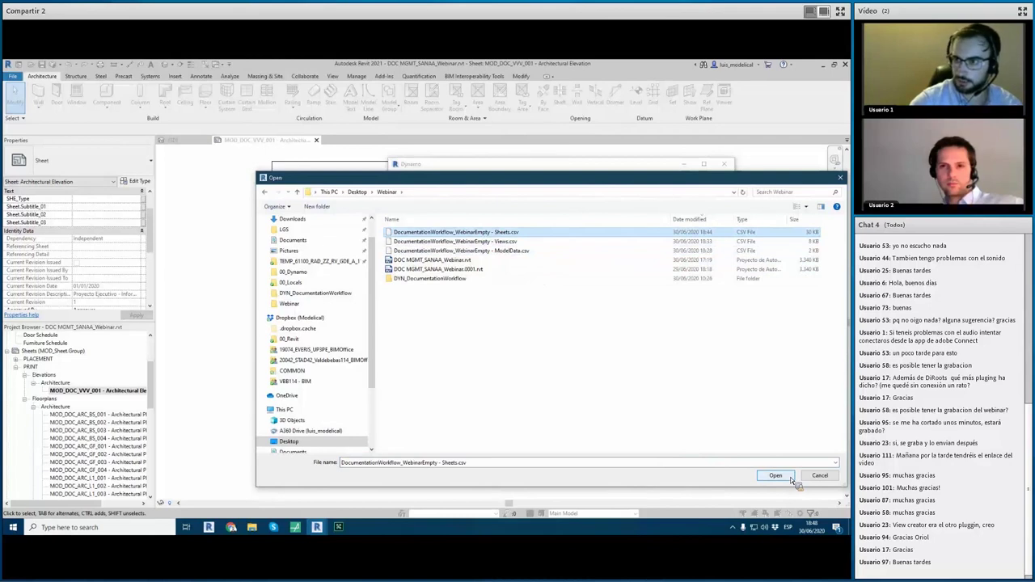
pyautogui.press('Return')
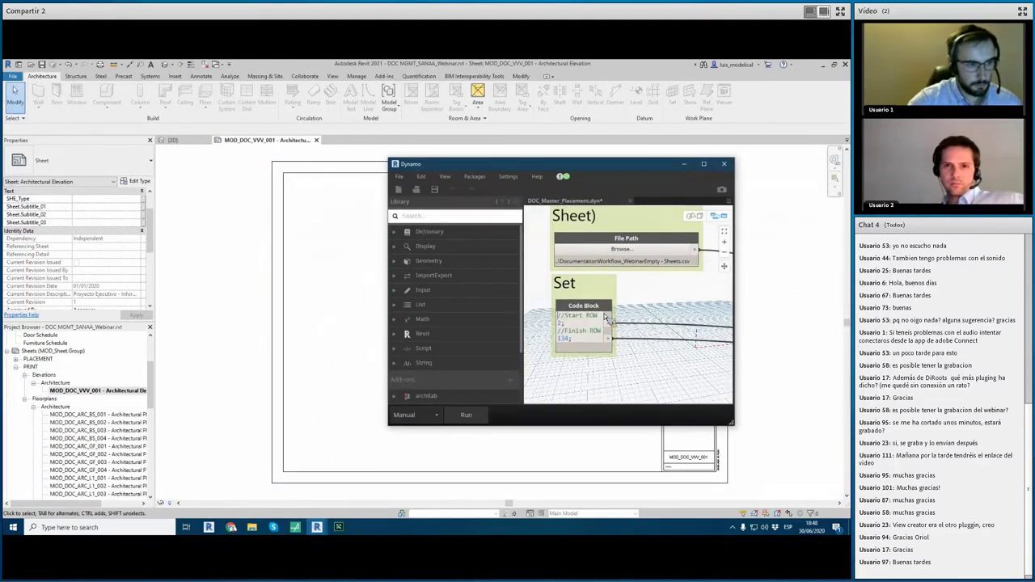
pyautogui.moveTo(578, 340); pyautogui.dragTo(598, 340, button='middle')
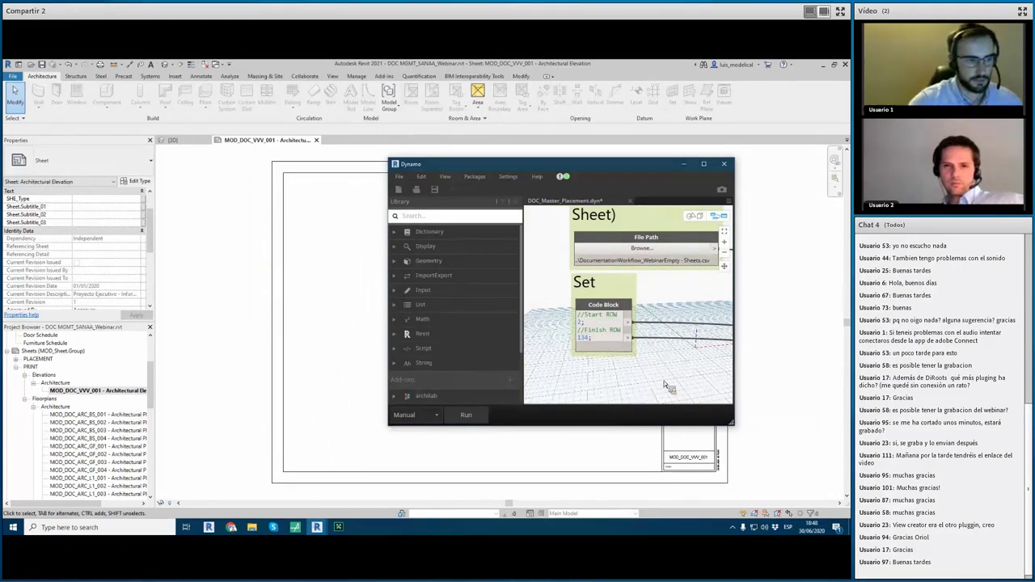
pyautogui.scroll(2, 666, 386)
pyautogui.scroll(-4, 647, 339)
pyautogui.scroll(4, 616, 281)
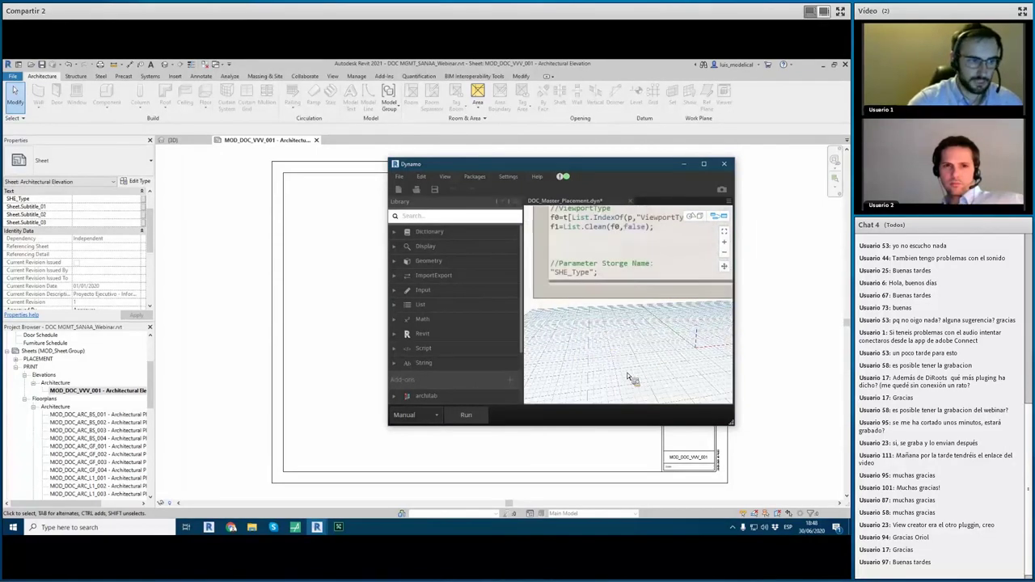
pyautogui.scroll(-1, 628, 378)
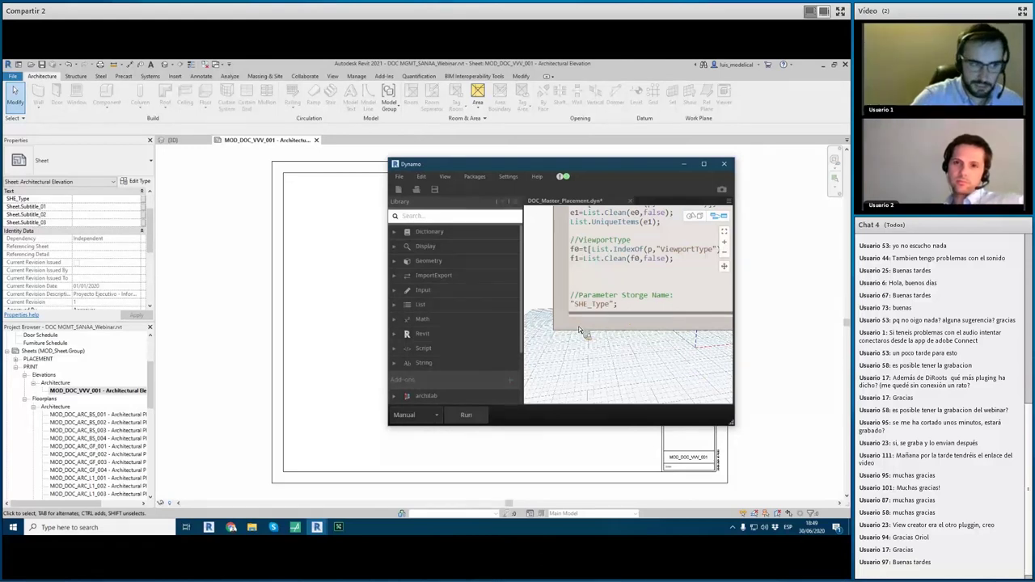
pyautogui.click(242, 223)
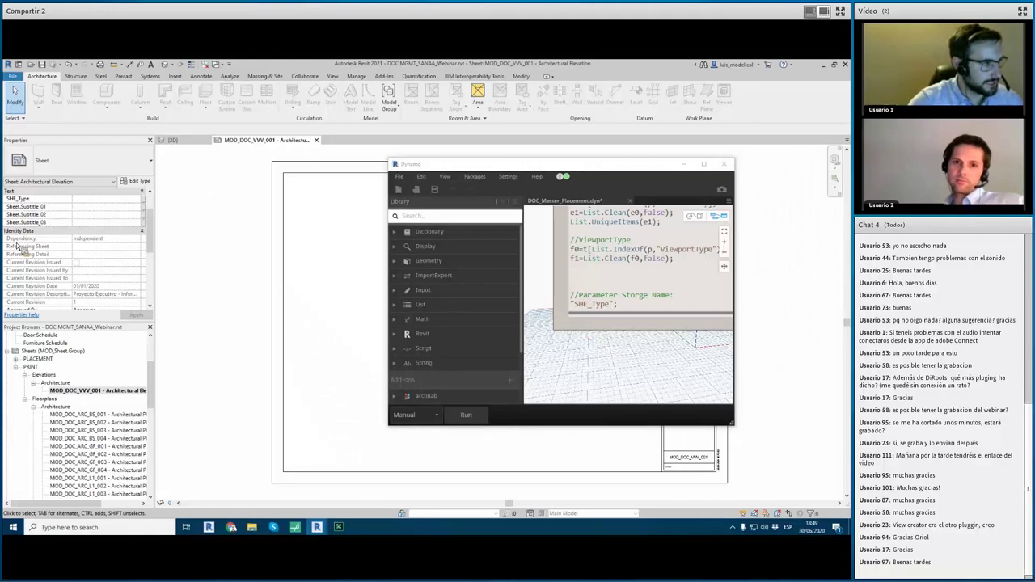
pyautogui.scroll(1, 24, 242)
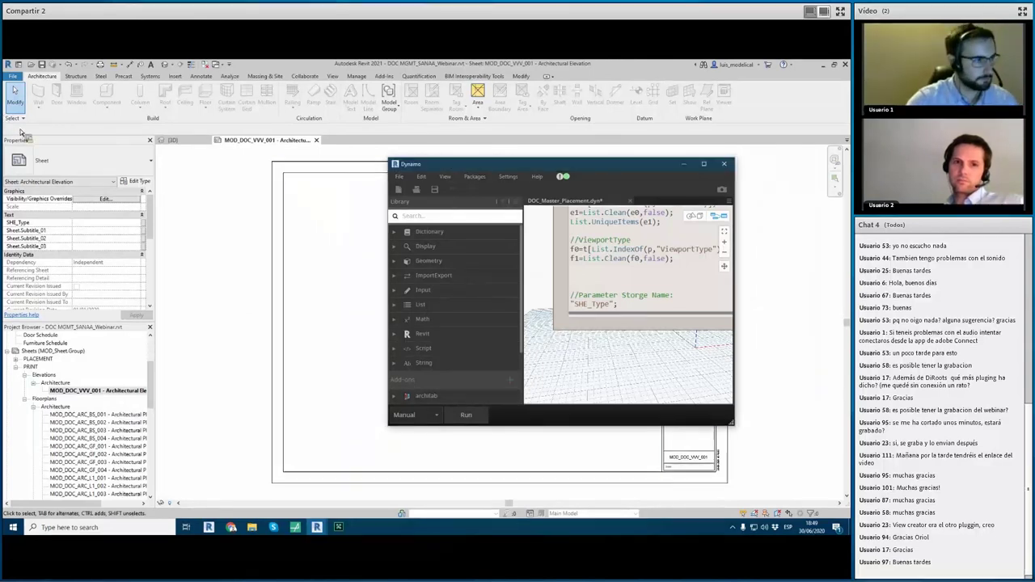
# Step: Shrink Dynamo to a small top-left window and run DOC_Master_Placement
pyautogui.moveTo(453, 165); pyautogui.dragTo(4, 122)
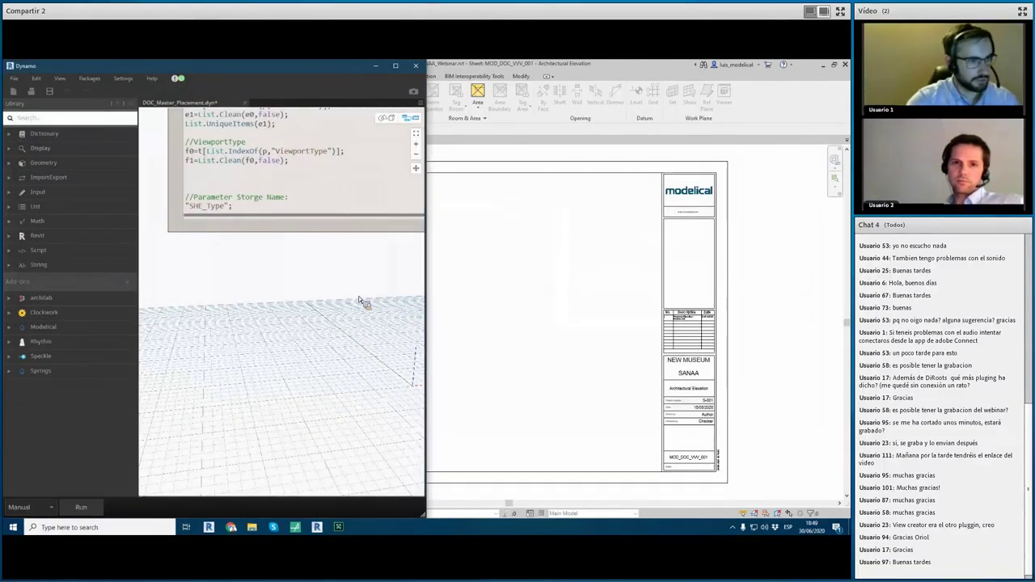
pyautogui.moveTo(230, 95); pyautogui.dragTo(166, 246)
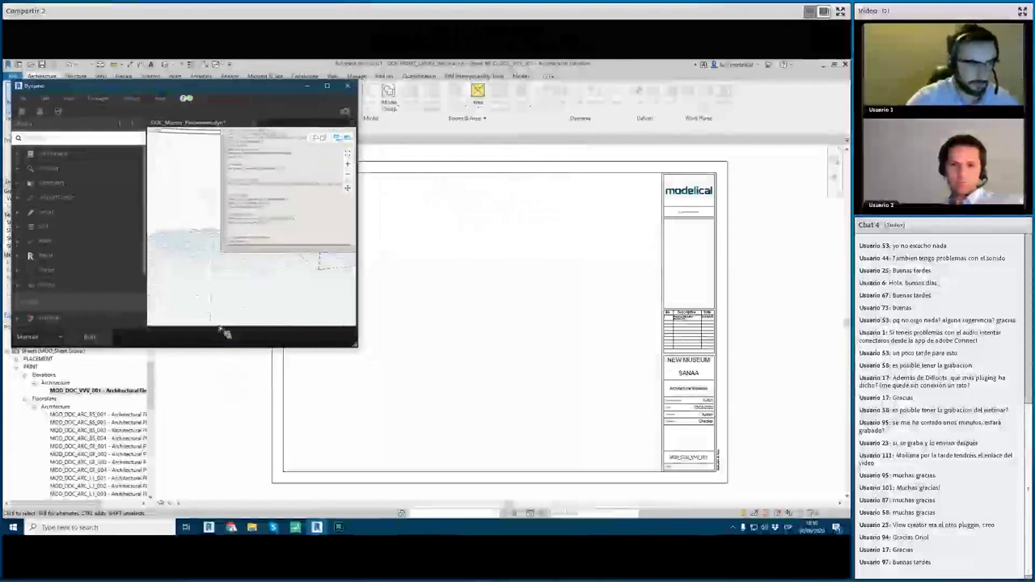
pyautogui.click(89, 337)
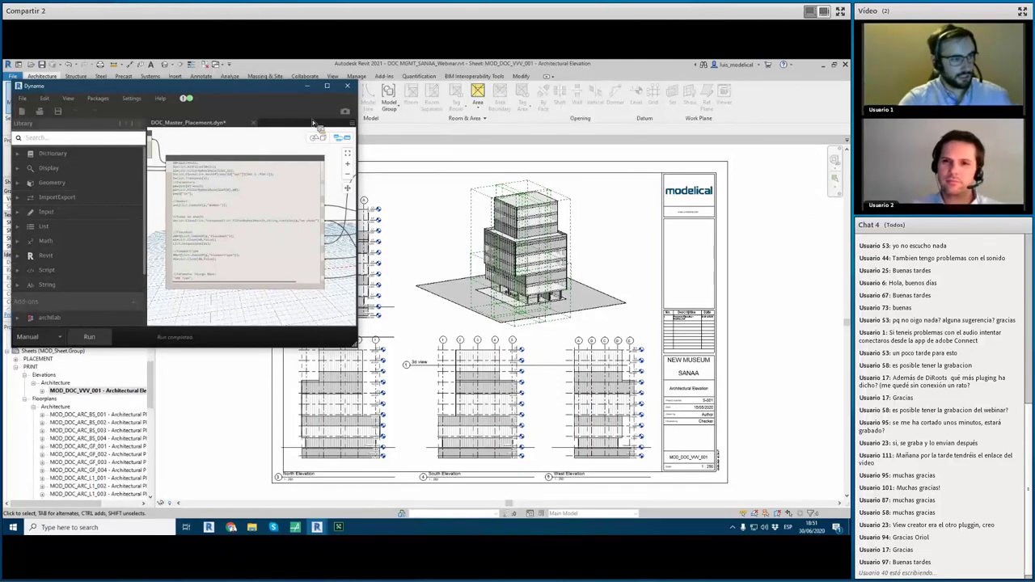
# Step: Hide Dynamo and open sheet MOD_DOC_ARC_BS_001 to check its placed view
pyautogui.click(307, 86)
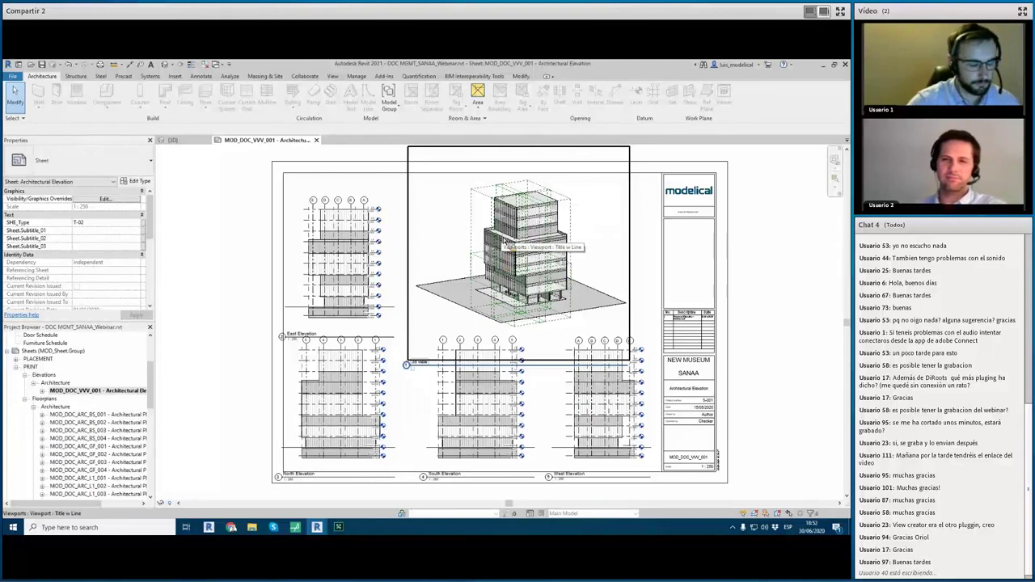
pyautogui.doubleClick(76, 414)
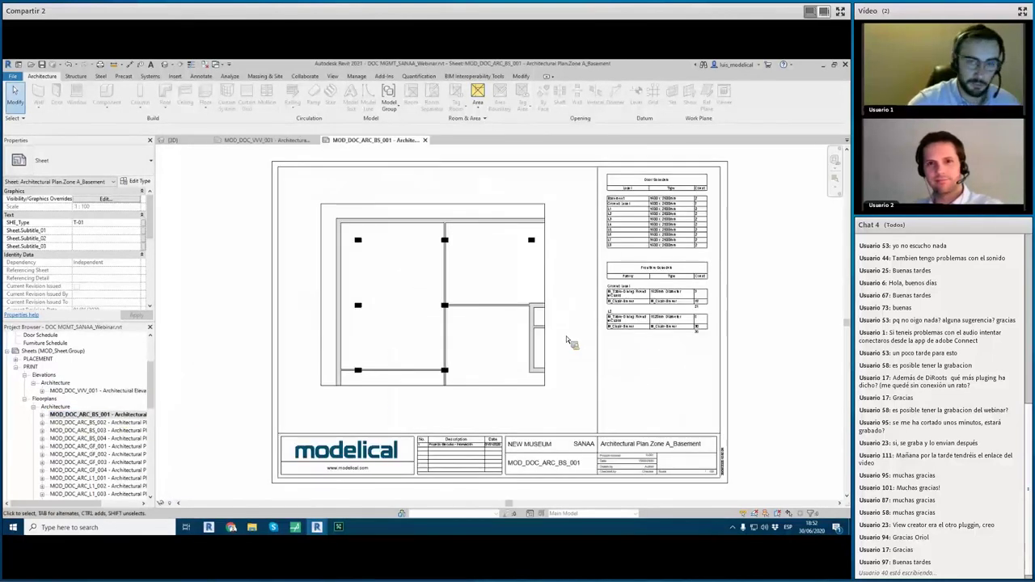
pyautogui.moveTo(566, 336); pyautogui.dragTo(543, 301, button='middle')
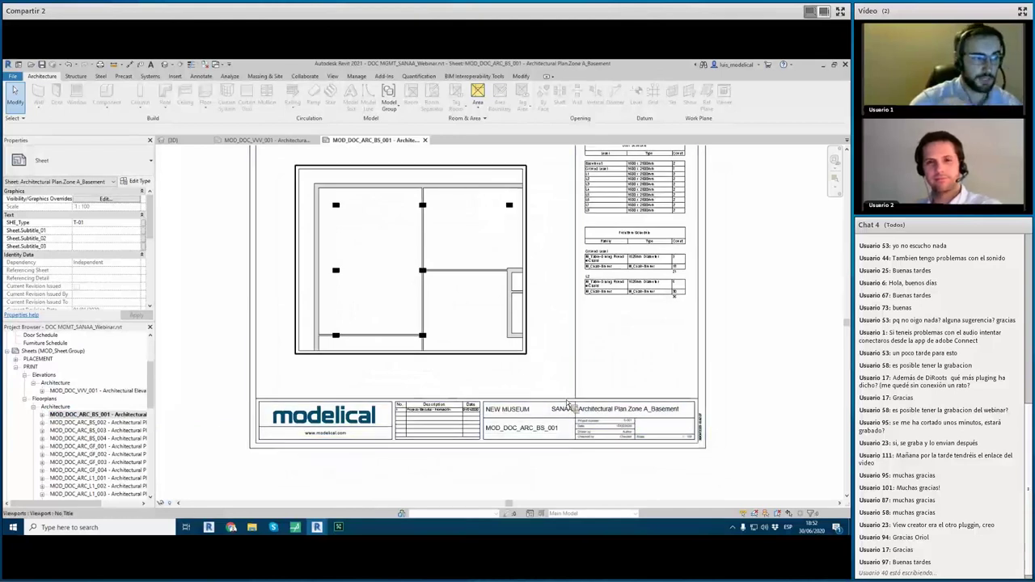
pyautogui.moveTo(642, 356); pyautogui.dragTo(675, 404, button='middle')
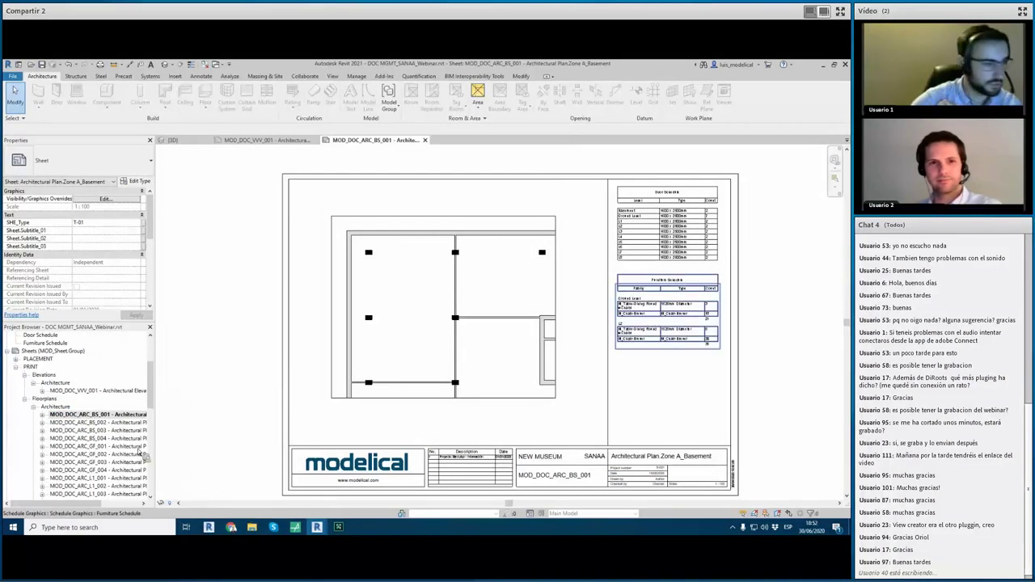
pyautogui.scroll(-10, 80, 421)
pyautogui.scroll(-5, 36, 477)
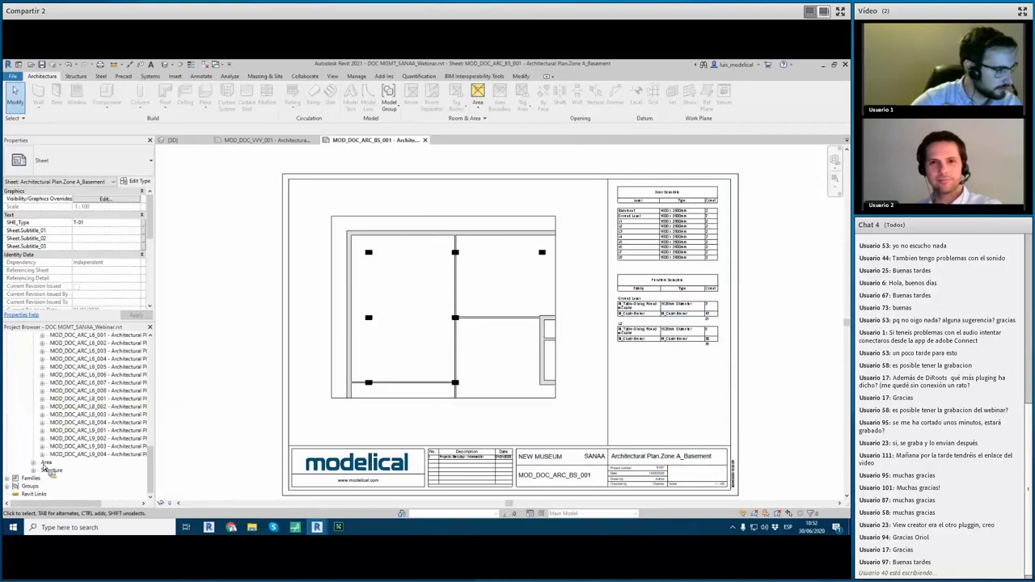
# Step: Expand the Area plan sheets and open MOD_DOC_ARE_L5_004 and MOD_DOC_ARE_L6_001
pyautogui.doubleClick(136, 463)
pyautogui.scroll(-7, 99, 413)
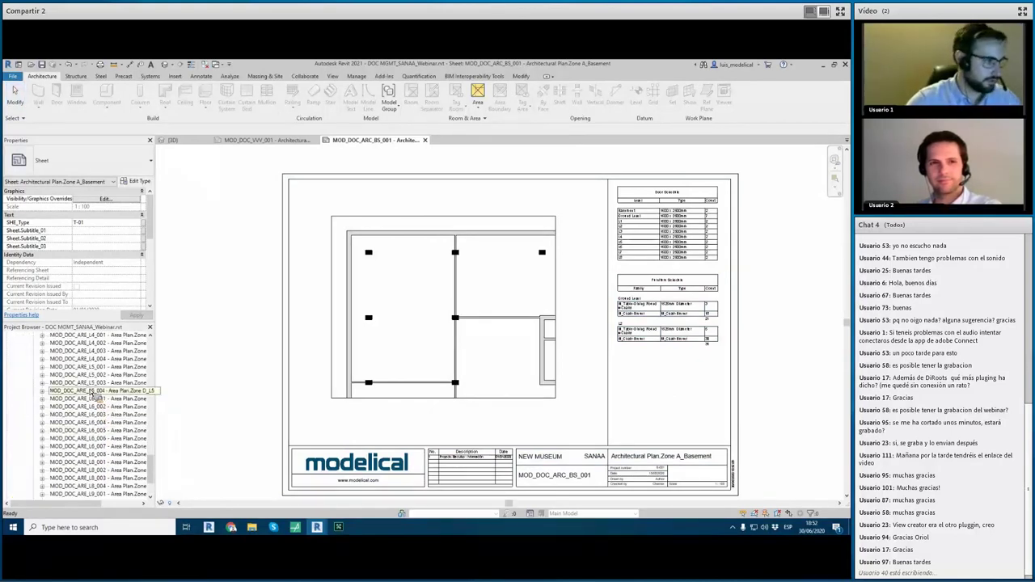
pyautogui.doubleClick(92, 391)
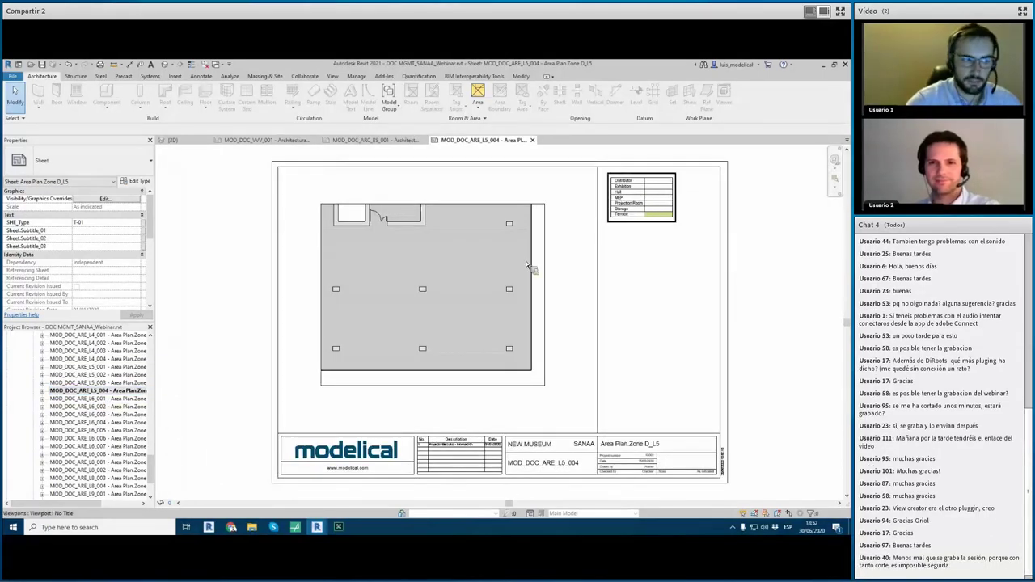
pyautogui.doubleClick(106, 399)
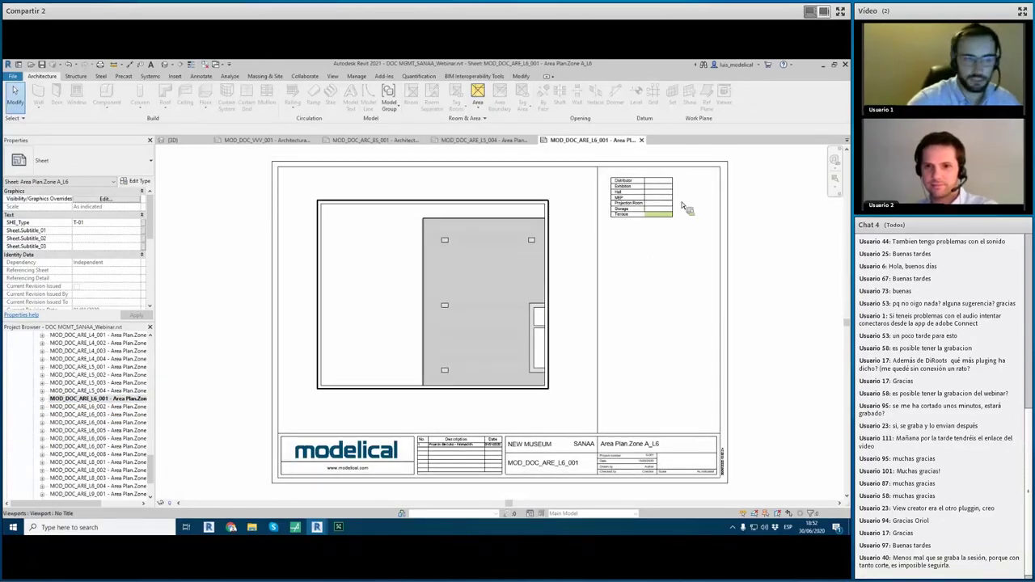
# Step: Scroll to the Structure sheets and open MOD_DOC_STR_L1_004
pyautogui.scroll(-1, 113, 434)
pyautogui.scroll(-3, 114, 434)
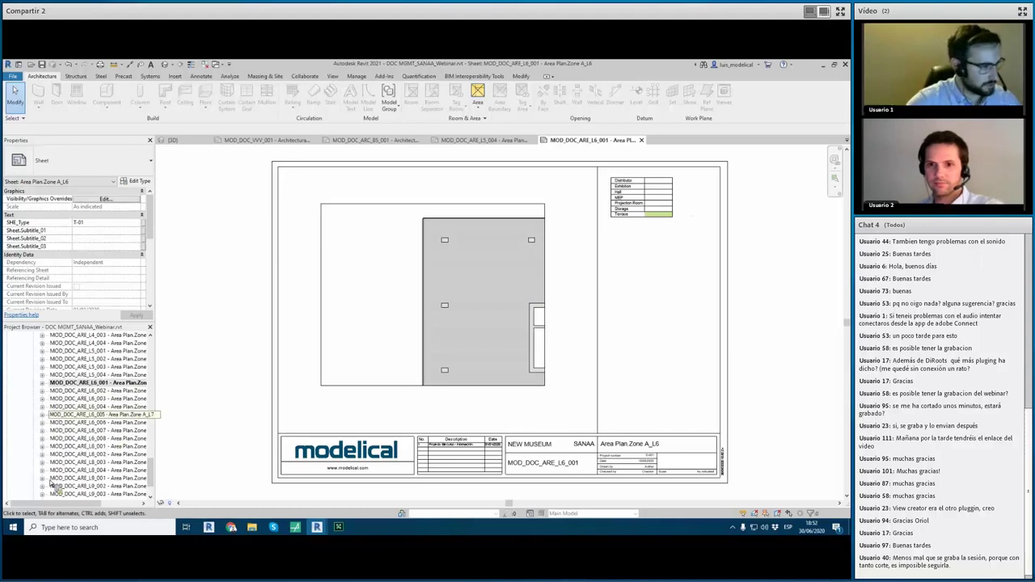
pyautogui.scroll(-4, 114, 434)
pyautogui.scroll(-3, 118, 441)
pyautogui.doubleClick(97, 430)
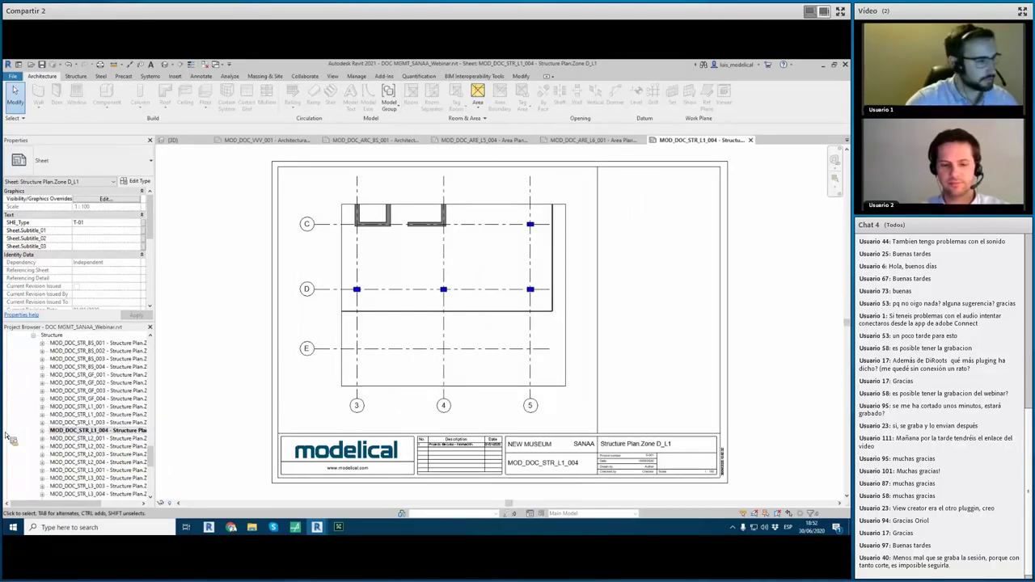
pyautogui.scroll(2, 34, 389)
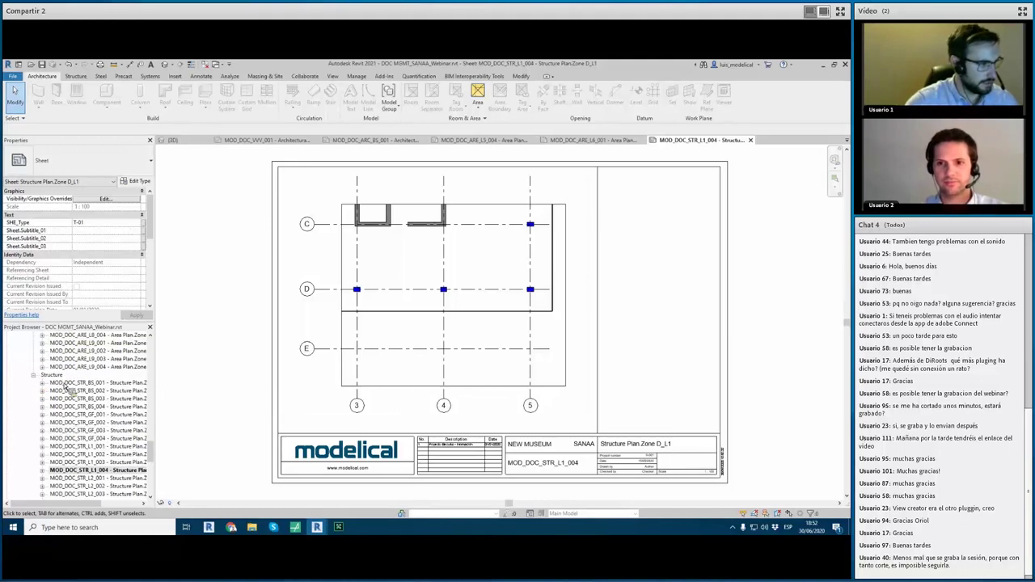
pyautogui.scroll(5, 72, 388)
pyautogui.scroll(5, 109, 461)
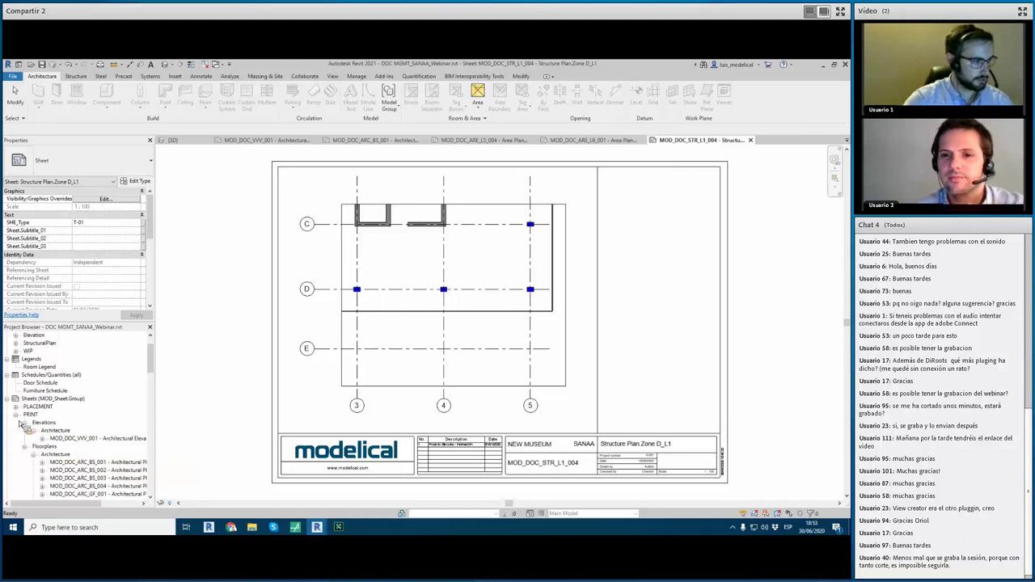
# Step: On sheet T-02 A1_Right, move the 3D view left and the East elevation upper right
pyautogui.click(17, 415)
pyautogui.moveTo(26, 446)
pyautogui.mouseDown()
pyautogui.moveTo(57, 467)
pyautogui.moveTo(338, 333)
pyautogui.mouseUp()
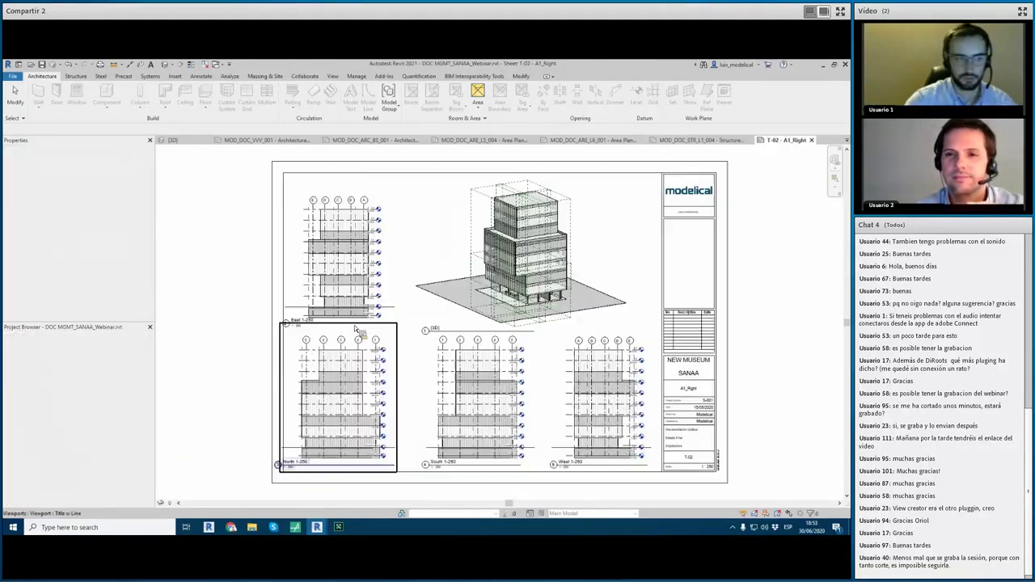
pyautogui.click(617, 262)
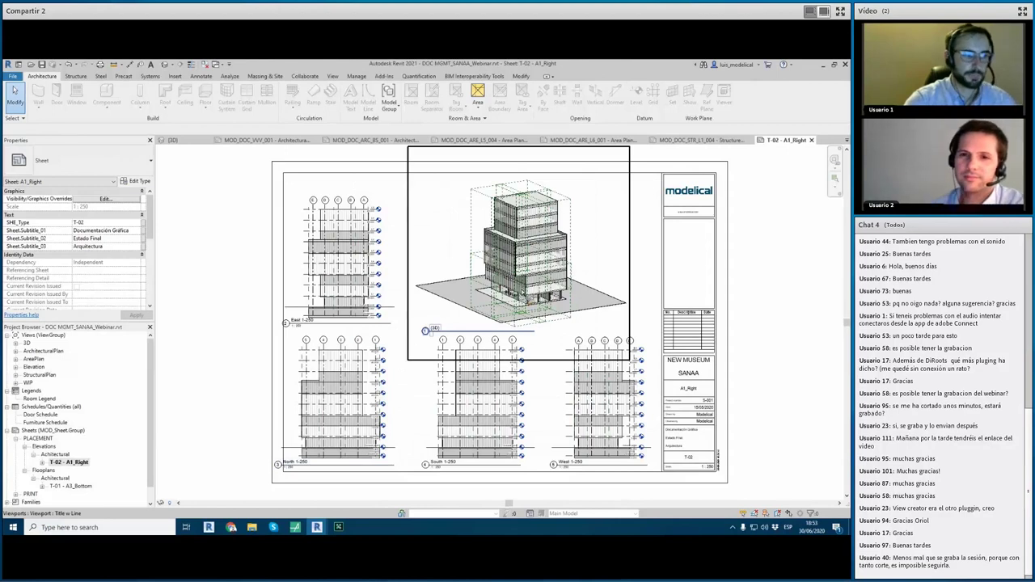
pyautogui.scroll(-1, 481, 328)
pyautogui.moveTo(378, 315); pyautogui.dragTo(243, 356)
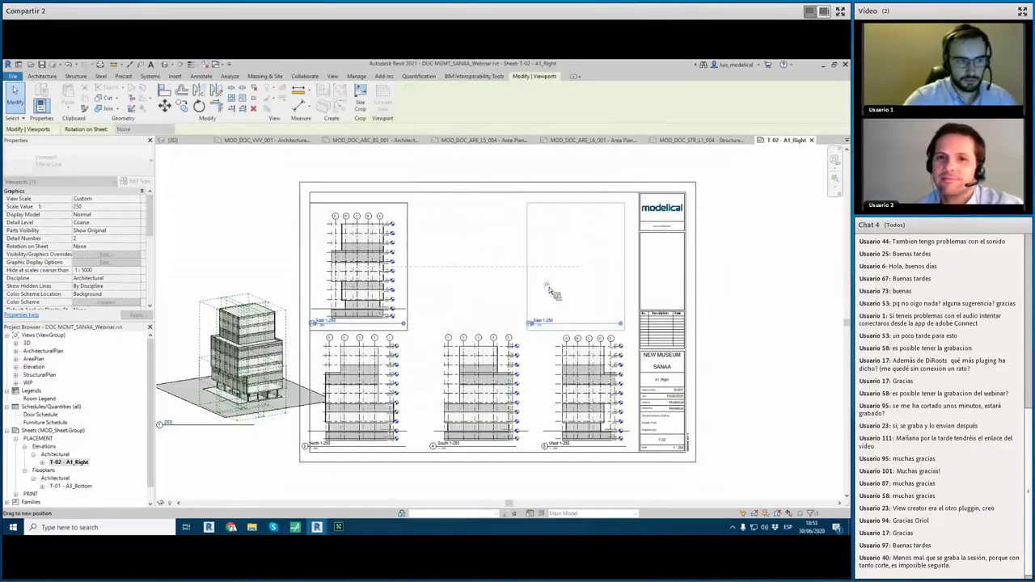
pyautogui.moveTo(466, 290); pyautogui.dragTo(485, 279)
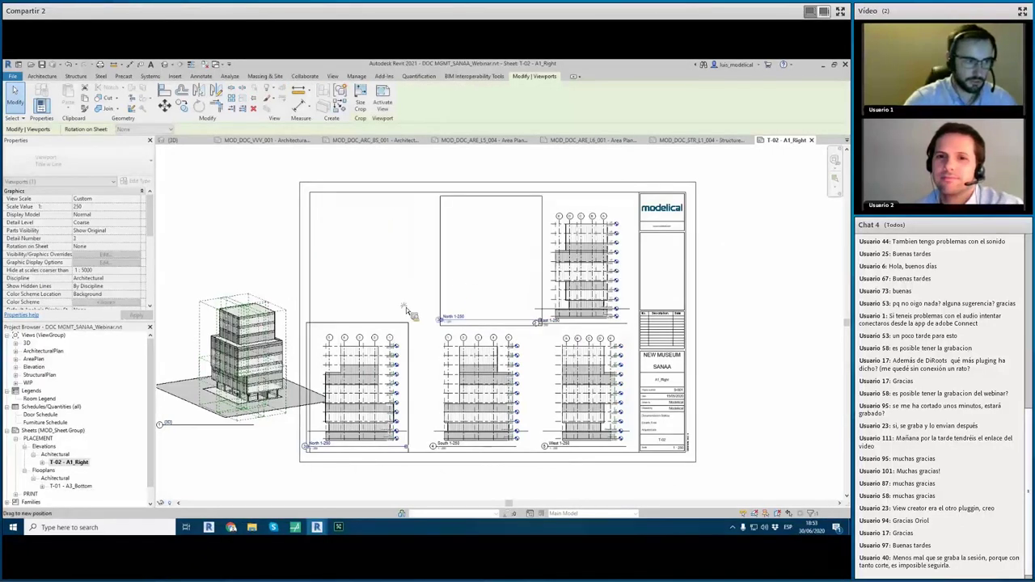
pyautogui.click(161, 350)
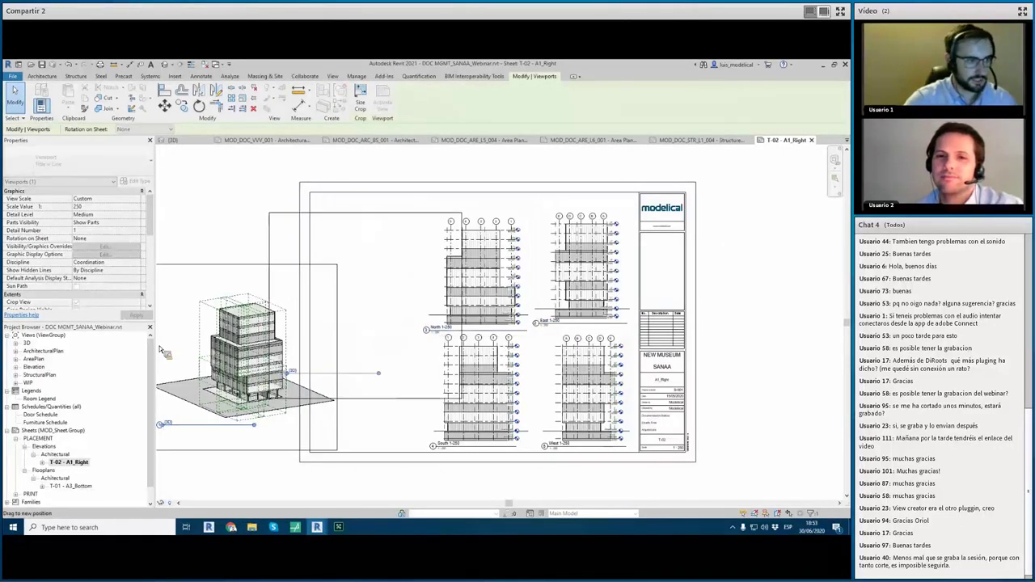
pyautogui.moveTo(162, 350); pyautogui.dragTo(279, 307)
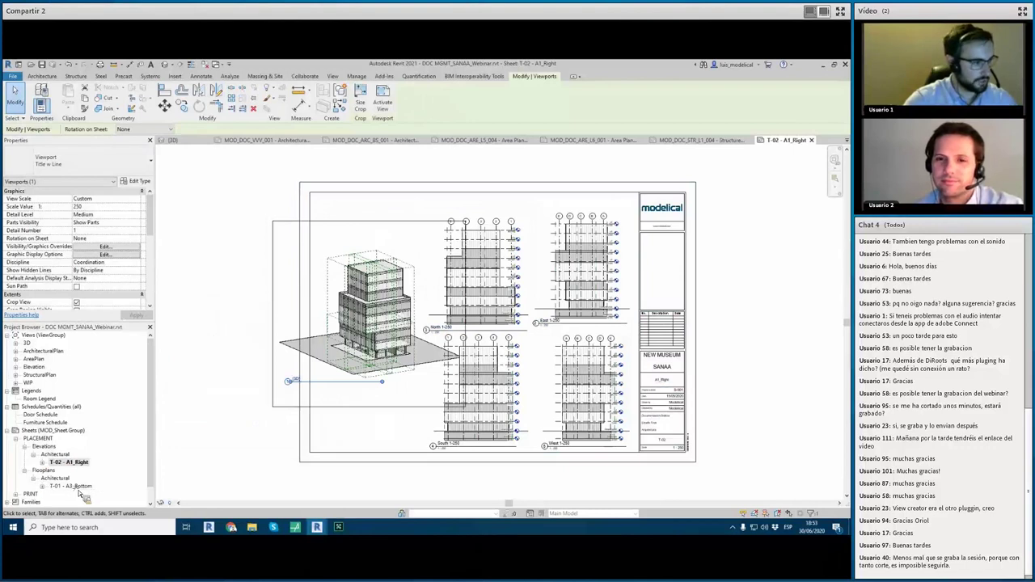
# Step: On sheet T-01 A3_Bottom, lower the floor plan and keep the Room Legend above it
pyautogui.doubleClick(75, 486)
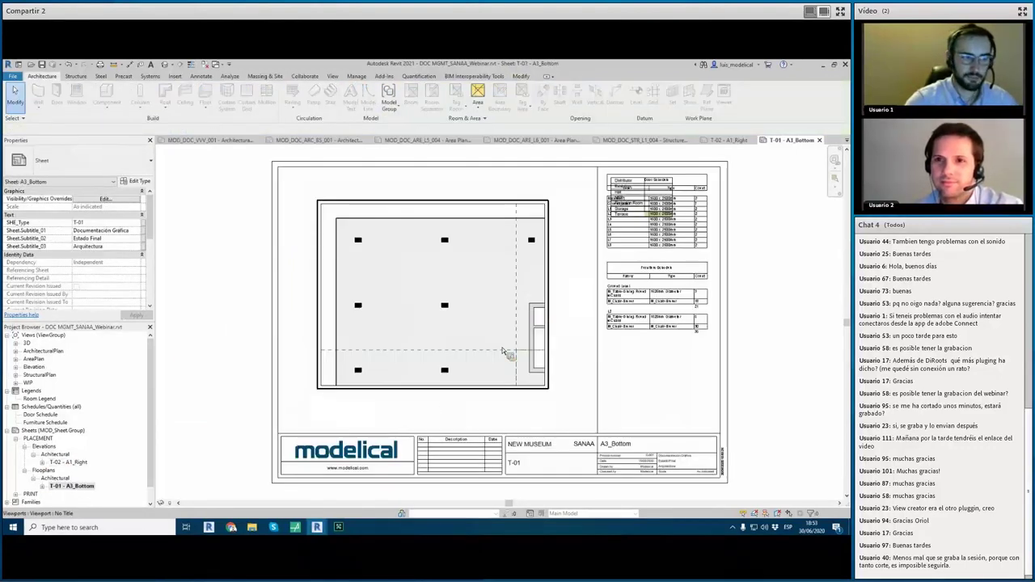
pyautogui.moveTo(473, 341); pyautogui.dragTo(479, 384)
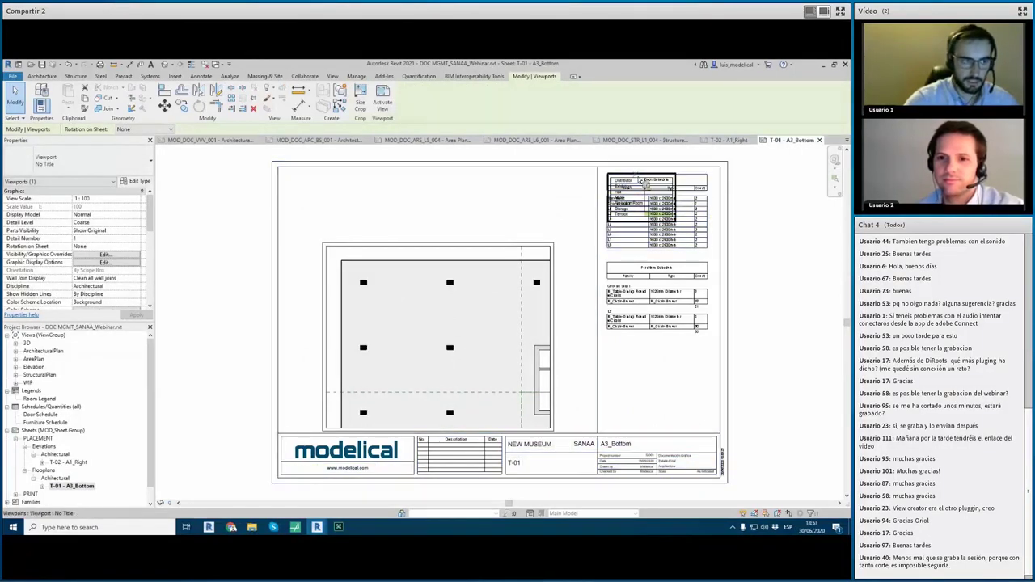
pyautogui.hotkey('ctrl', 'z')
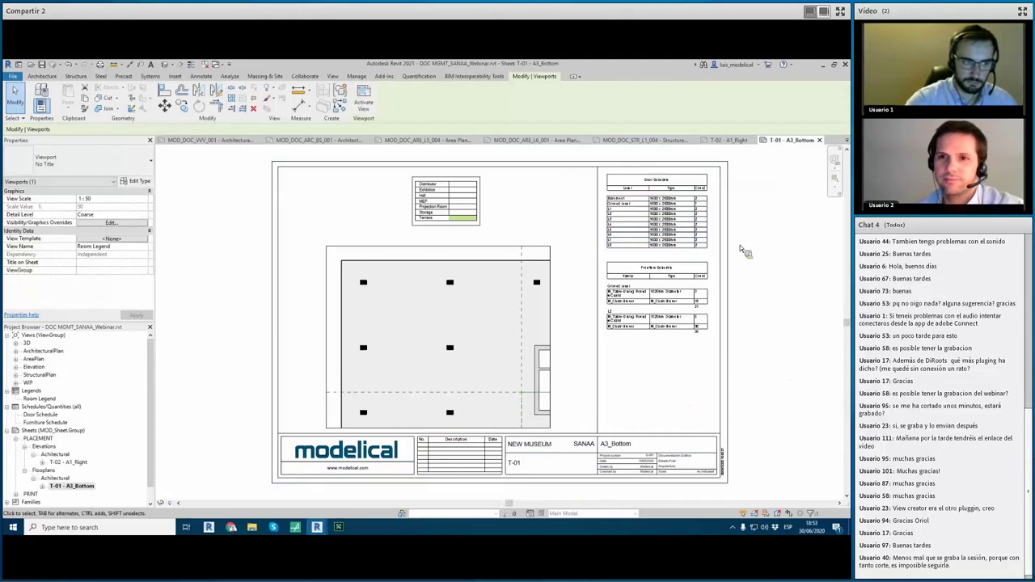
pyautogui.click(744, 250)
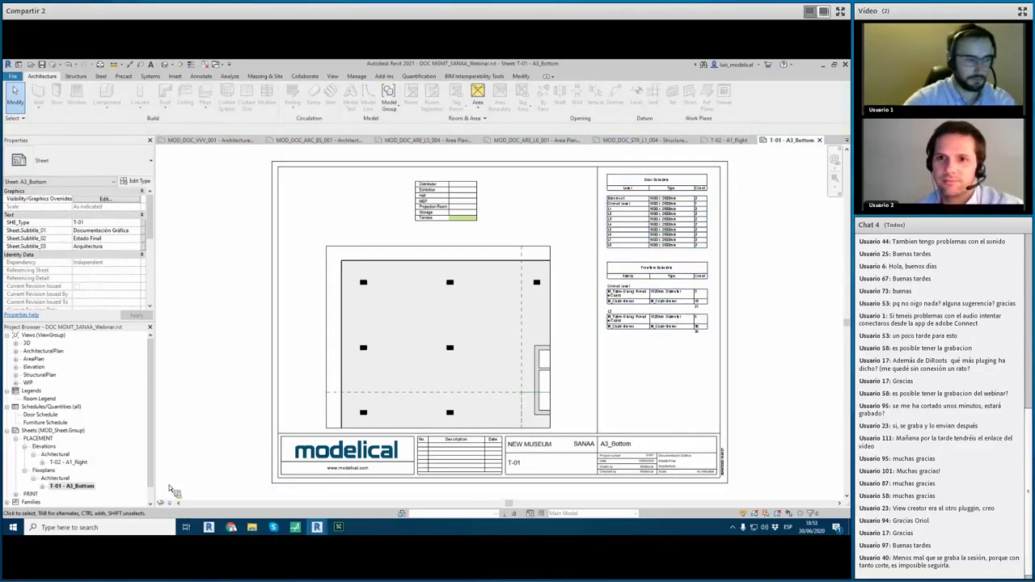
pyautogui.moveTo(224, 488); pyautogui.dragTo(212, 458, button='middle')
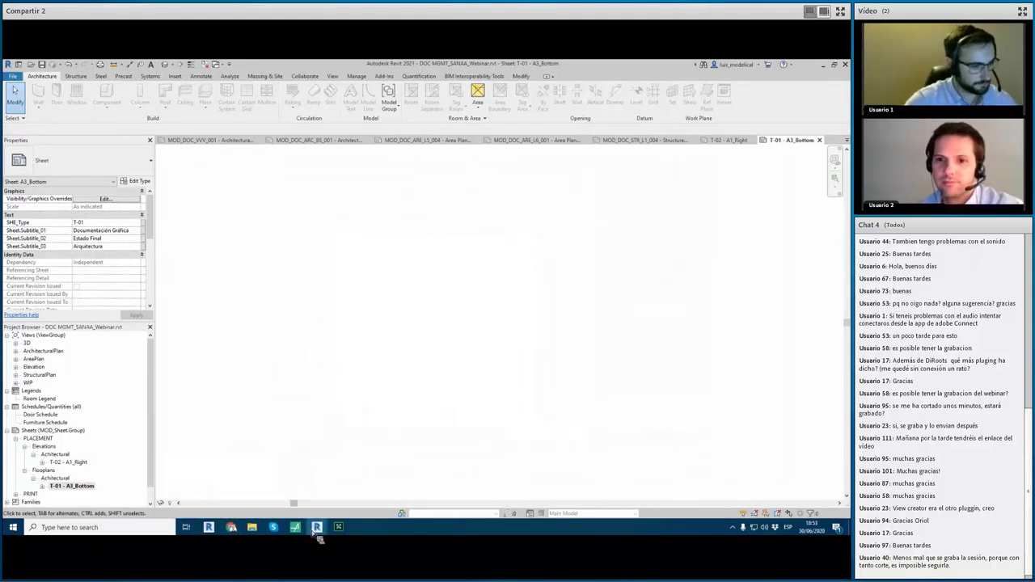
pyautogui.moveTo(317, 527)
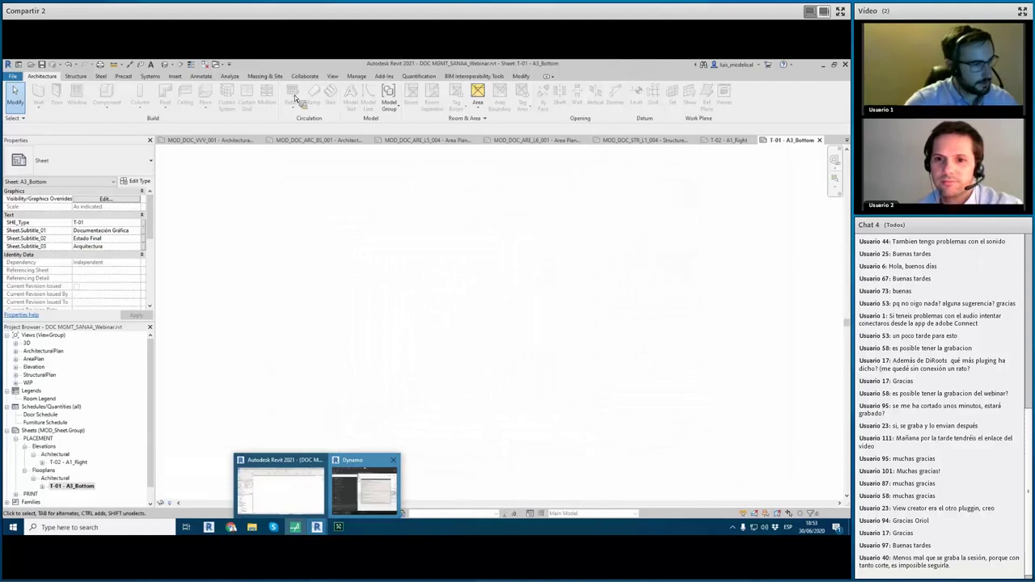
# Step: Close the placement graph and open DOC_Master_UPosition.dyn from DYN_DocumentationWorkflow
pyautogui.click(366, 482)
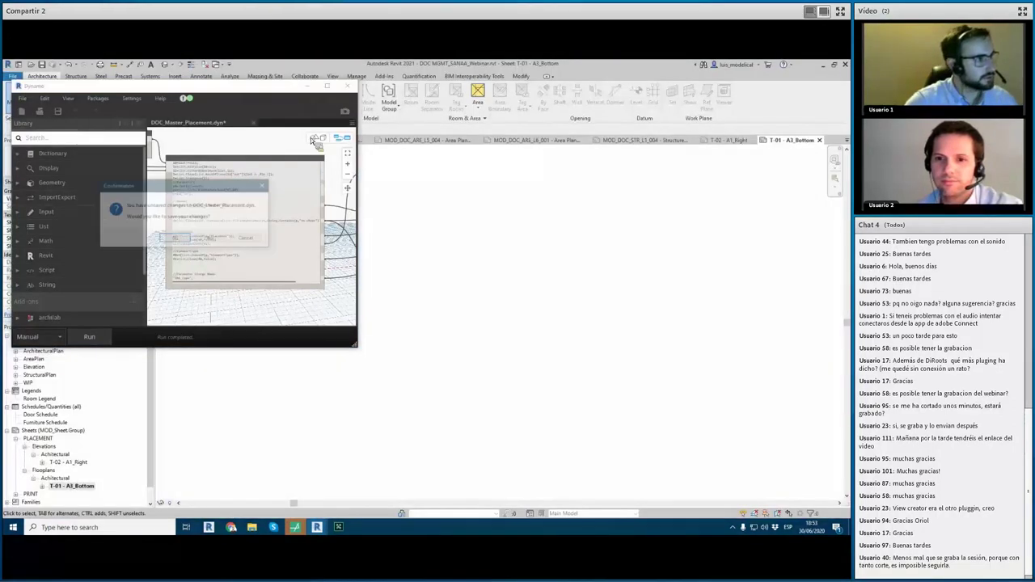
pyautogui.press('Return')
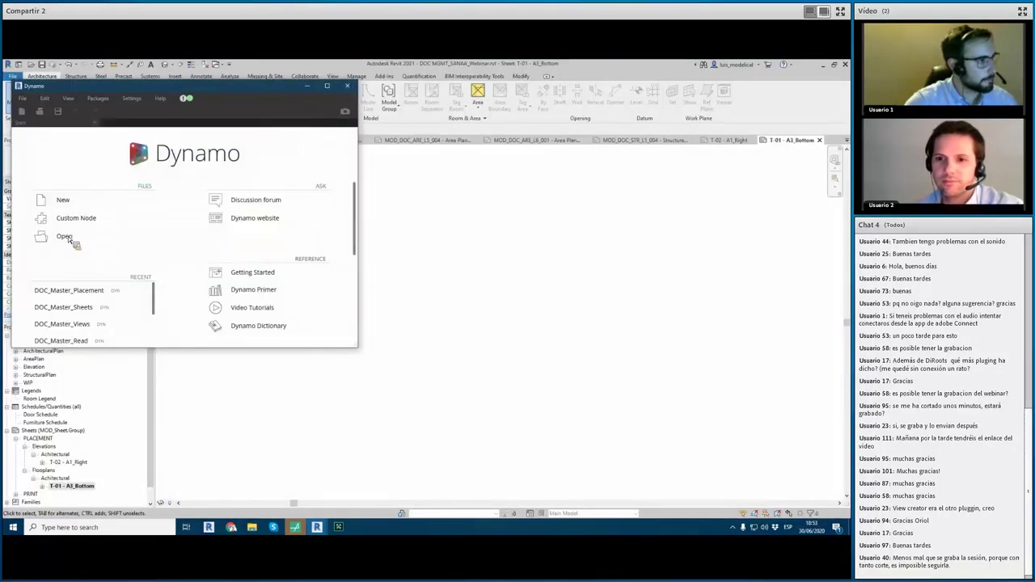
pyautogui.click(65, 236)
pyautogui.doubleClick(193, 155)
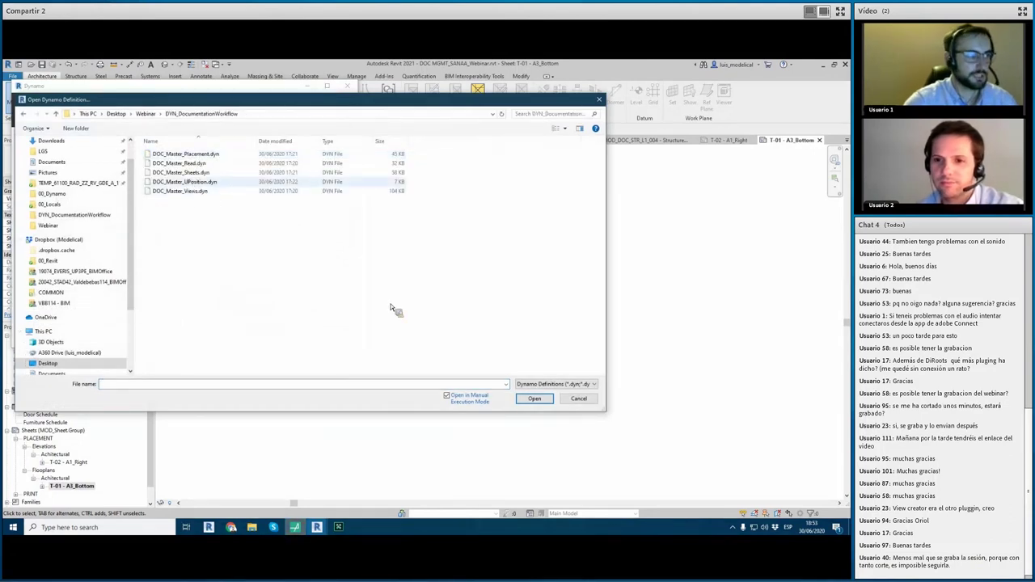
pyautogui.doubleClick(184, 182)
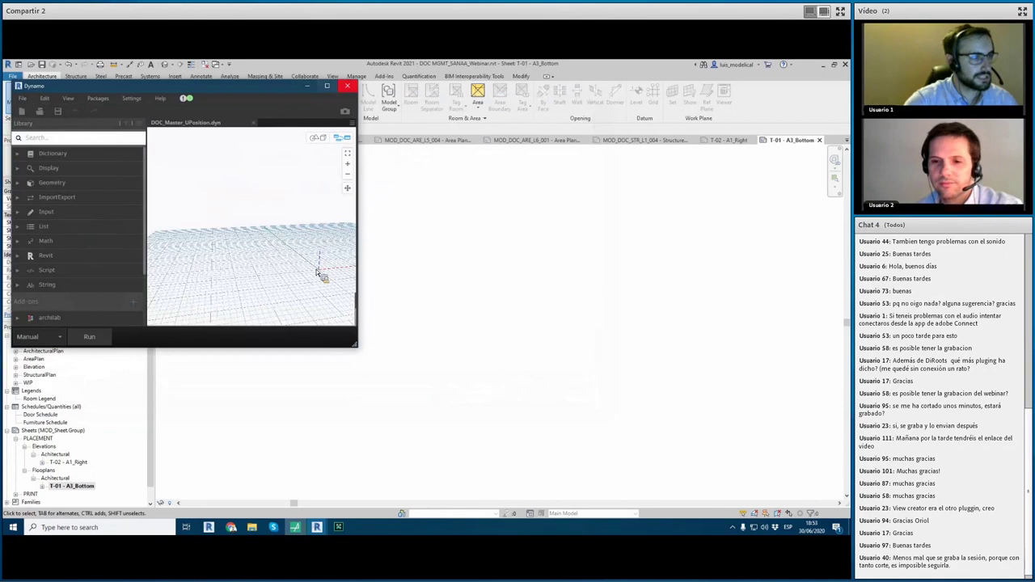
pyautogui.click(327, 86)
pyautogui.moveTo(380, 291)
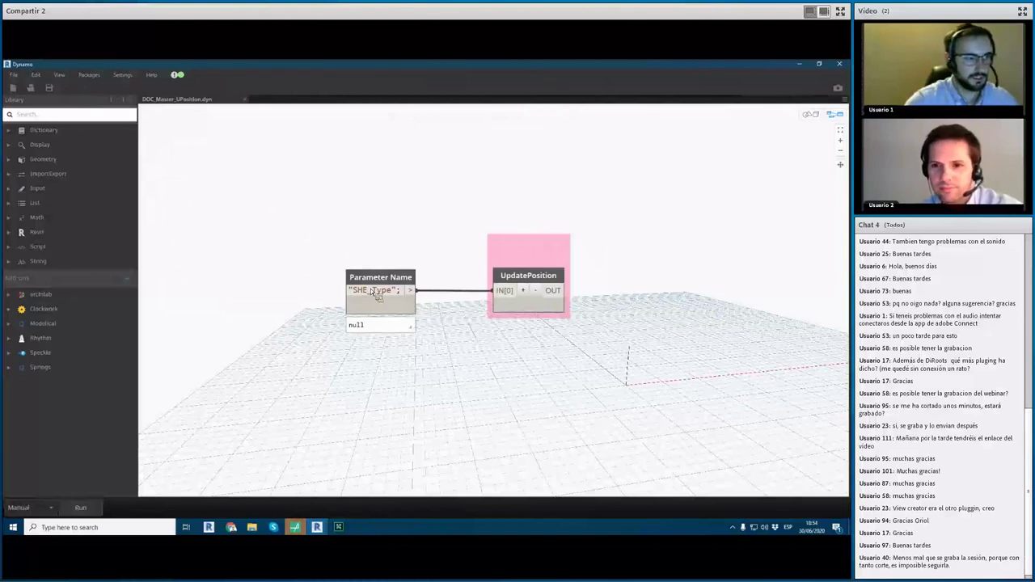
# Step: Open sheet MOD_DOC_VVV_001 and run DOC_Master_UPosition to update its viewport positions
pyautogui.click(819, 64)
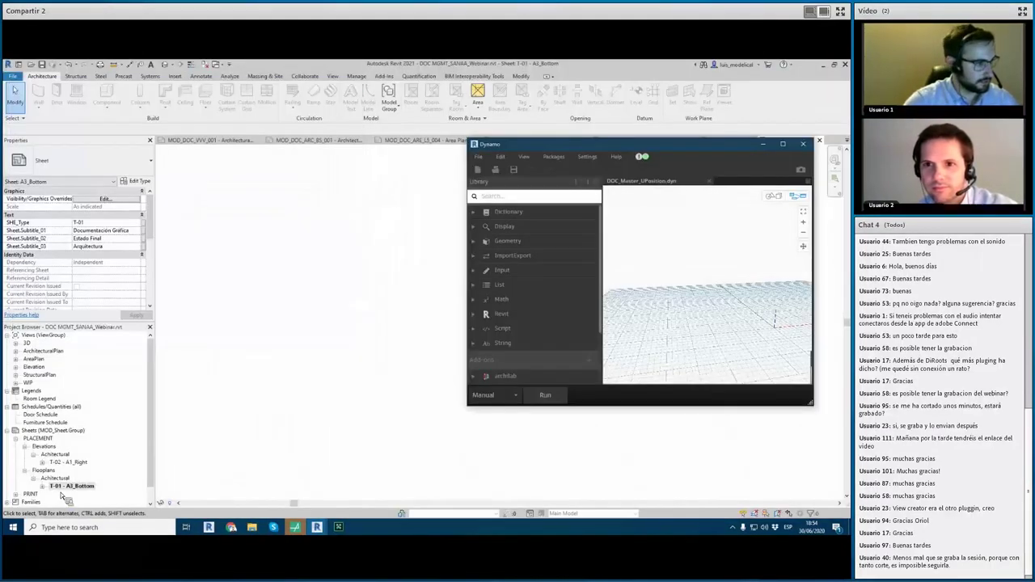
pyautogui.scroll(-1, 25, 483)
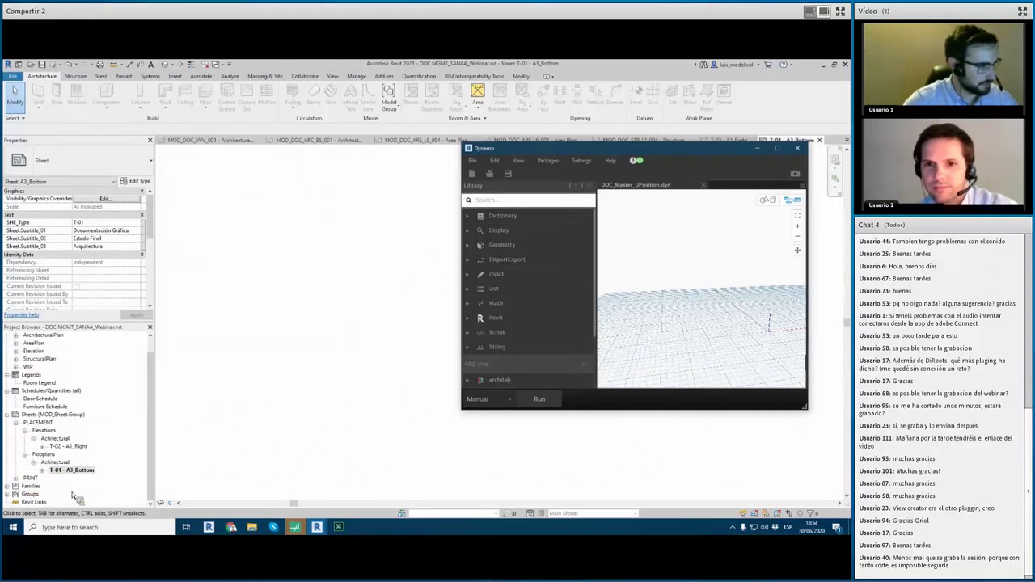
pyautogui.doubleClick(25, 481)
pyautogui.scroll(-1, 76, 483)
pyautogui.doubleClick(77, 484)
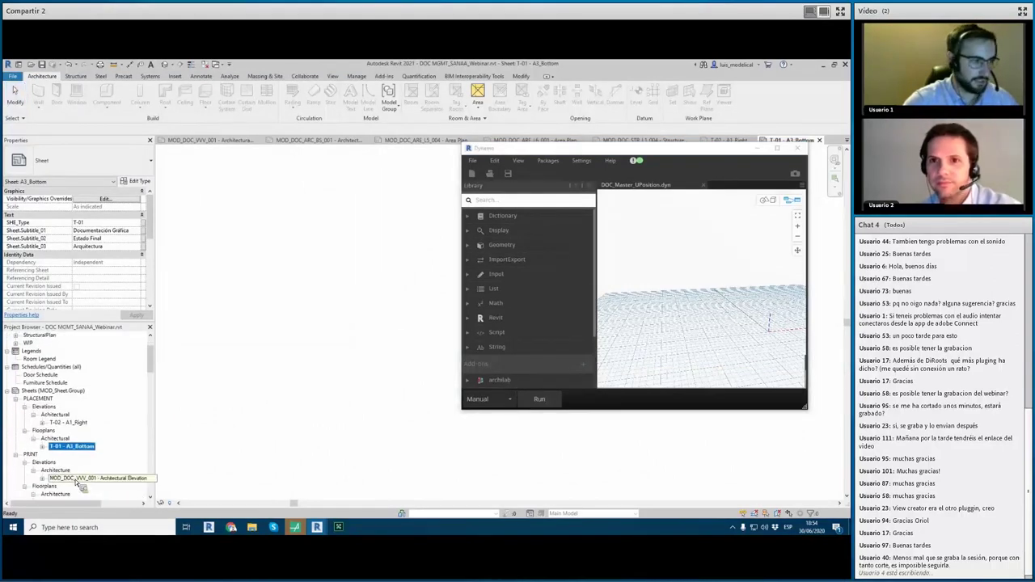
pyautogui.scroll(-2, 254, 349)
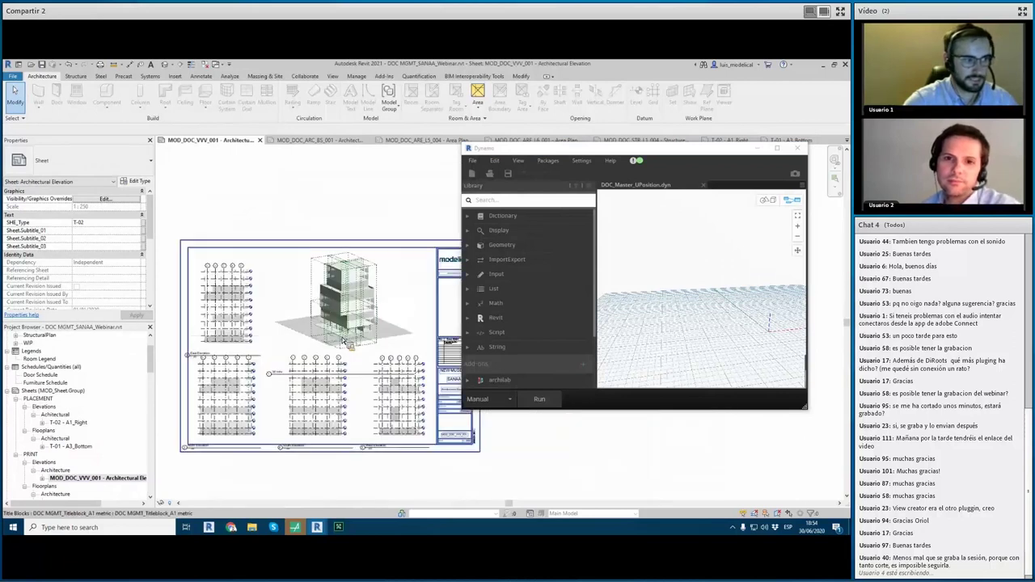
pyautogui.scroll(-1, 344, 342)
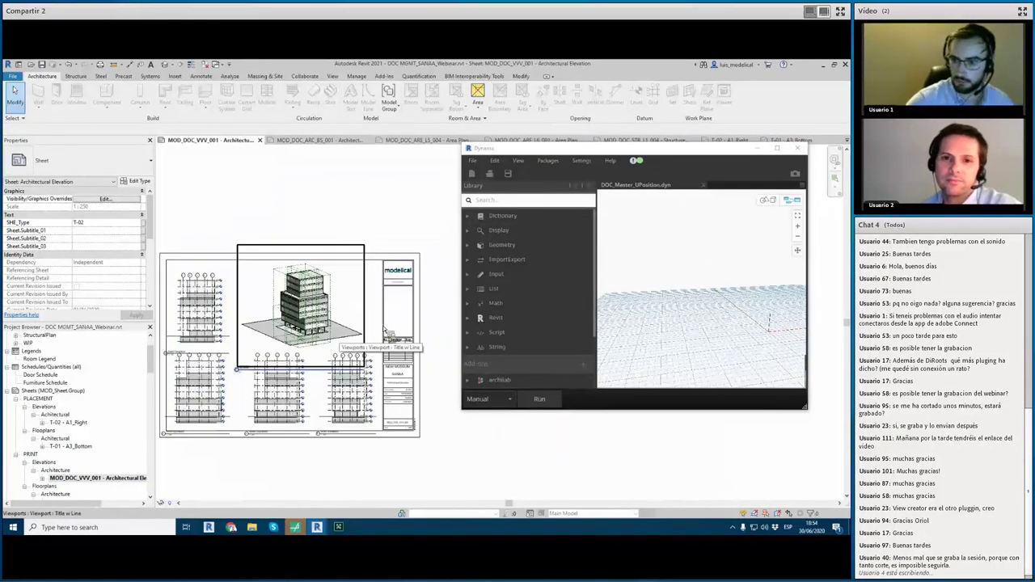
pyautogui.click(721, 353)
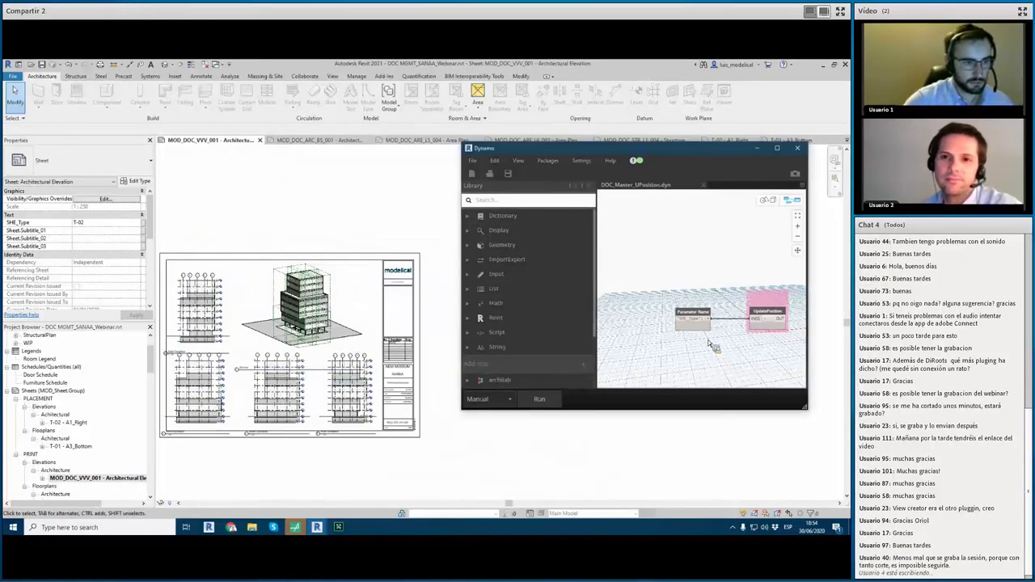
pyautogui.click(539, 399)
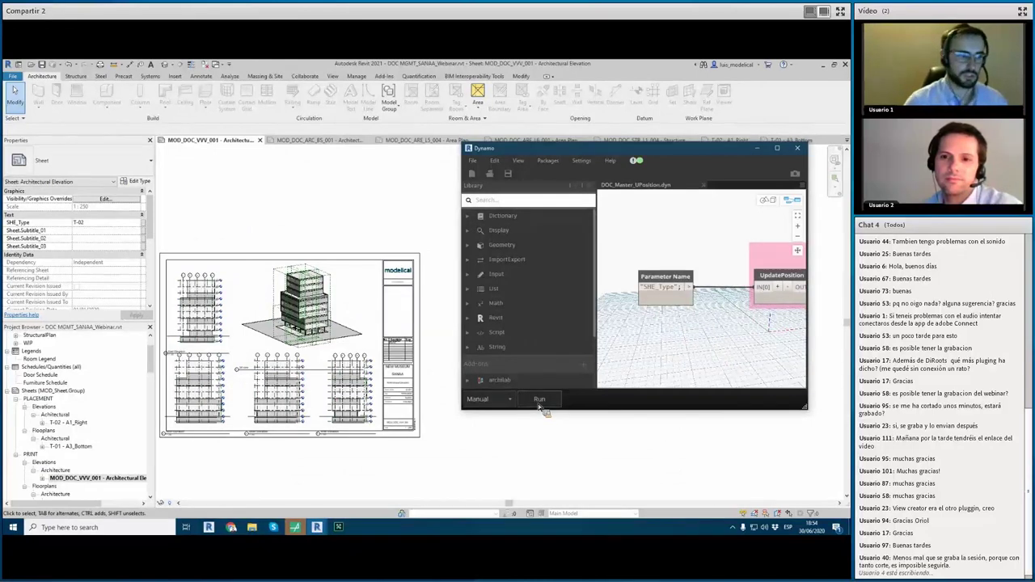